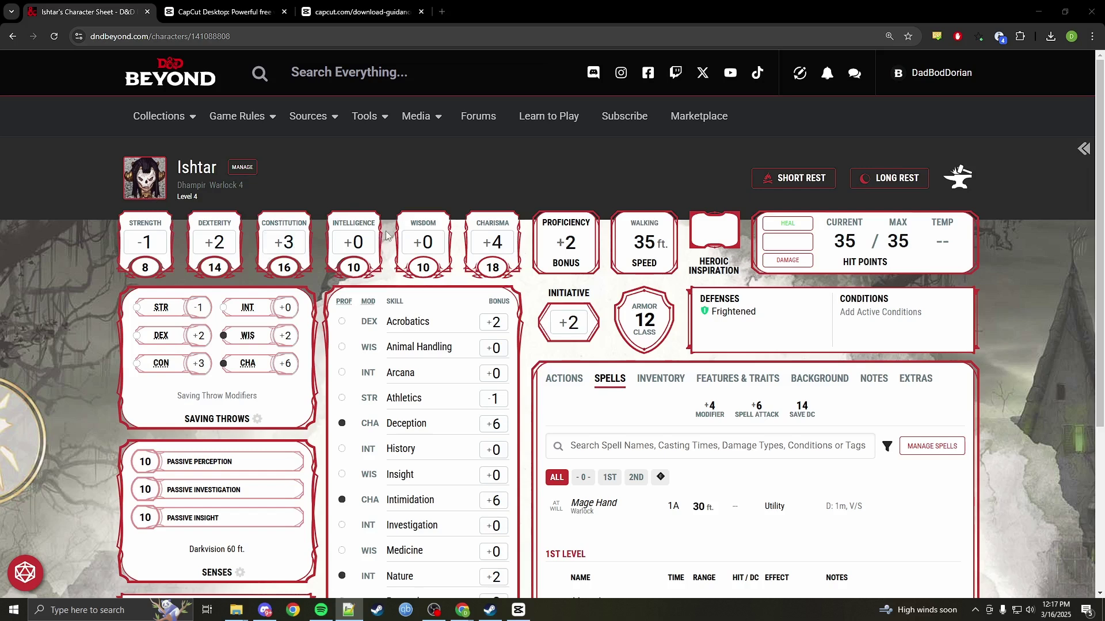
# Review the character's management options in the side pane and close it again.
pyautogui.moveTo(394, 135)
pyautogui.scroll(-4, 342, 179)
pyautogui.scroll(4, 377, 192)
pyautogui.click(225, 192)
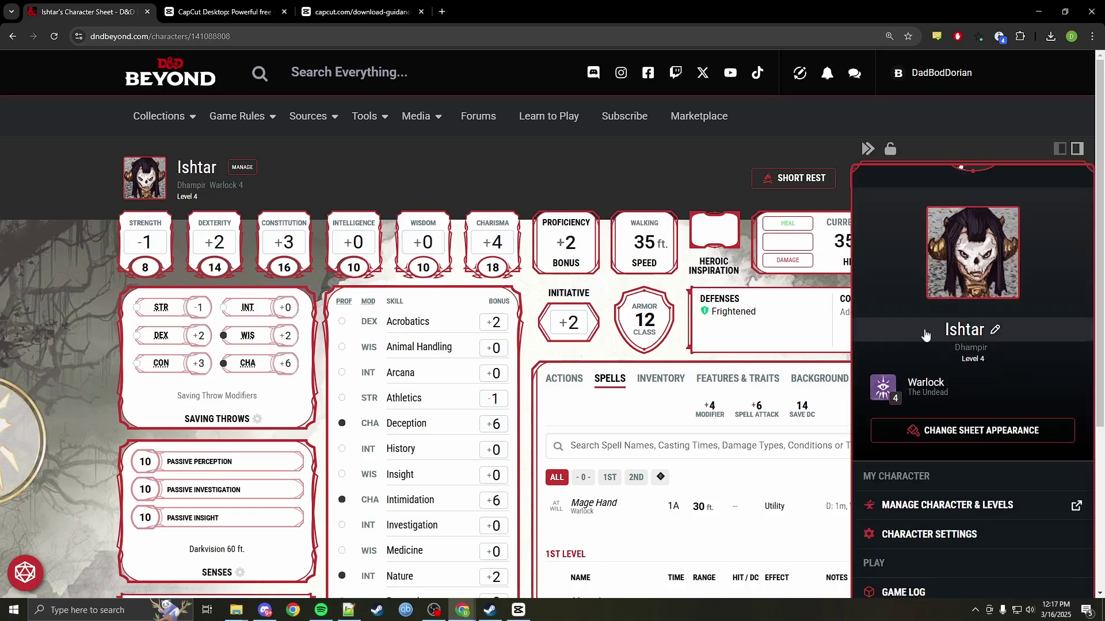
pyautogui.scroll(-1, 909, 338)
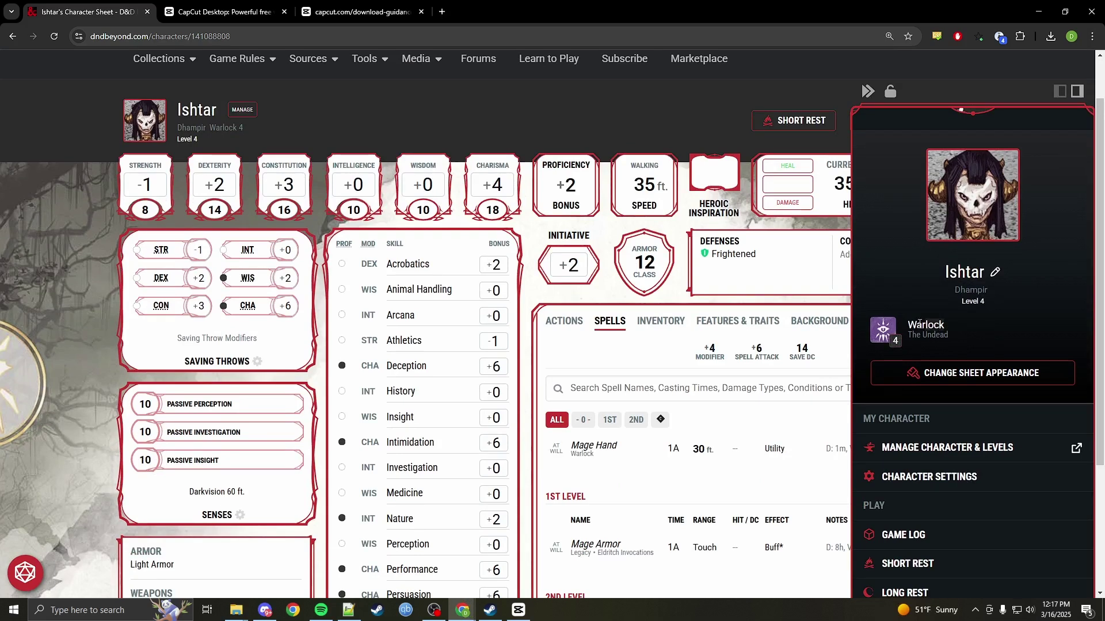
pyautogui.click(999, 334)
pyautogui.click(548, 305)
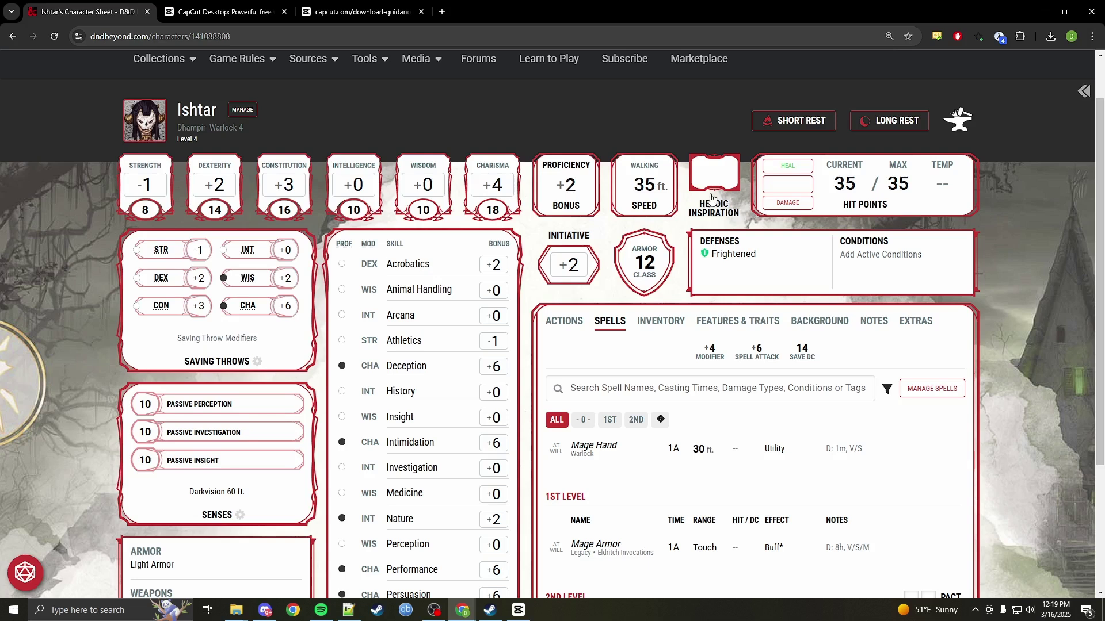
# Give the character heroic inspiration and remove it again.
pyautogui.click(714, 172)
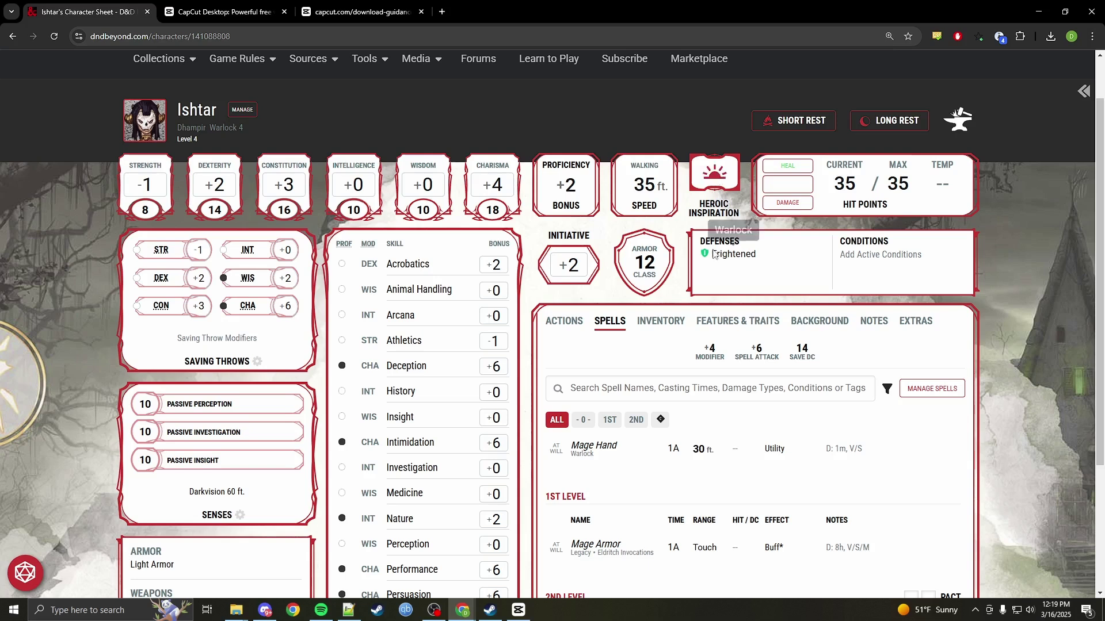
pyautogui.moveTo(710, 255)
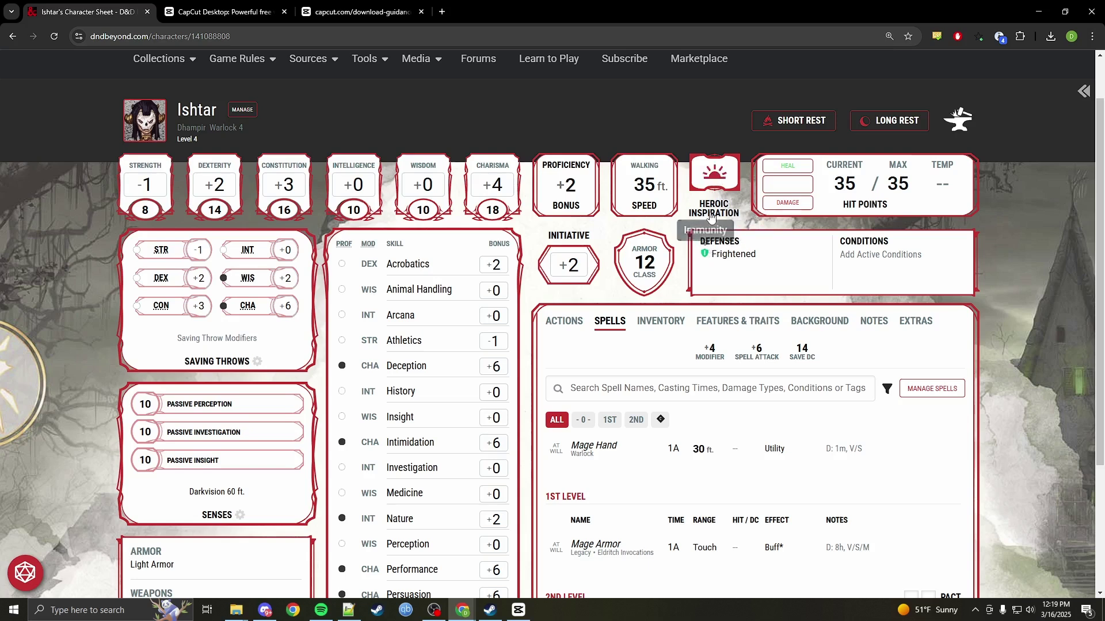
pyautogui.click(724, 179)
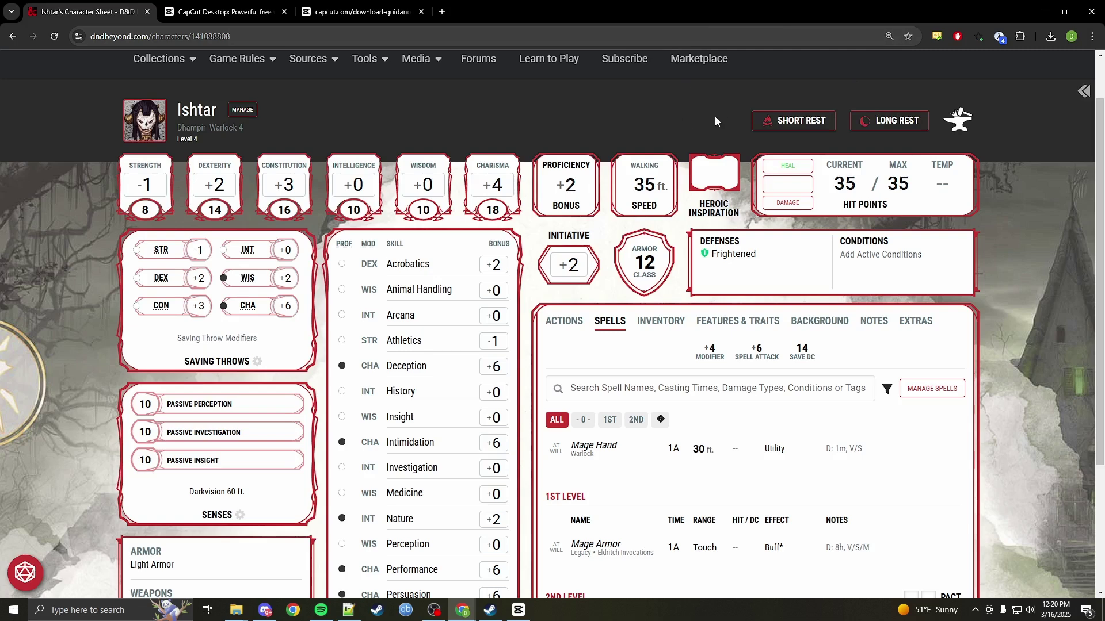
# Apply damage to the character's current hit points.
pyautogui.scroll(-3, 748, 130)
pyautogui.scroll(2, 748, 130)
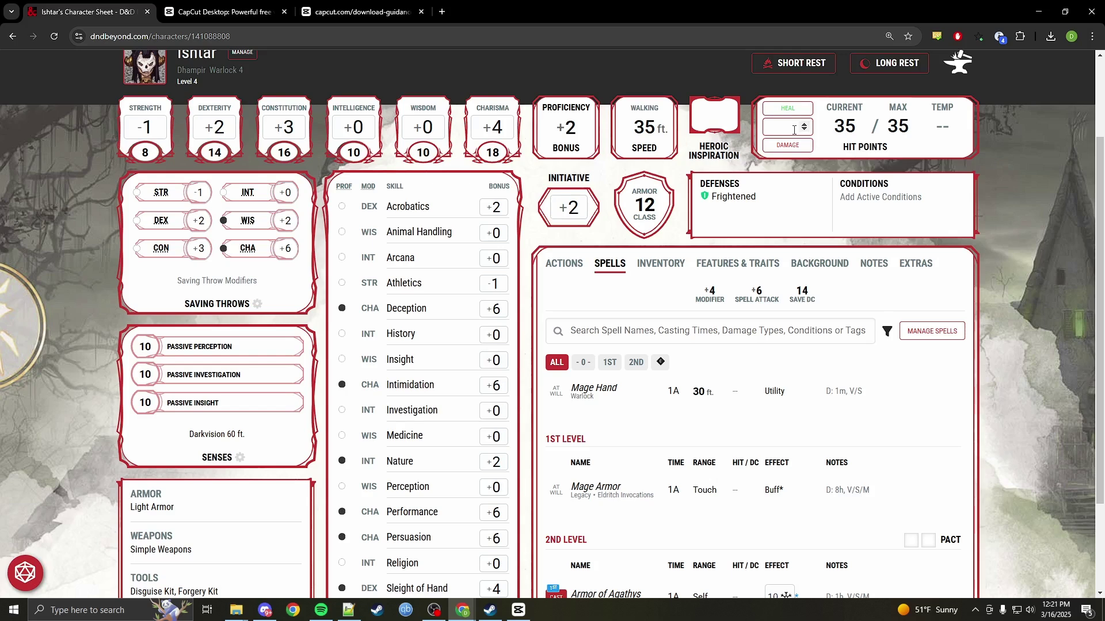
pyautogui.click(804, 125)
pyautogui.click(804, 125)
pyautogui.click(804, 125)
pyautogui.click(804, 125)
pyautogui.click(807, 131)
pyautogui.click(806, 124)
pyautogui.click(805, 124)
pyautogui.click(805, 125)
pyautogui.click(805, 124)
pyautogui.click(806, 124)
pyautogui.click(787, 146)
# Heal the character's current hit points back to 35.
pyautogui.click(802, 125)
pyautogui.click(803, 125)
pyautogui.click(803, 125)
pyautogui.click(803, 125)
pyautogui.click(802, 125)
pyautogui.click(803, 116)
# Set the temporary hit points to 10, as for the Armor of Agathys spell.
pyautogui.scroll(-2, 845, 401)
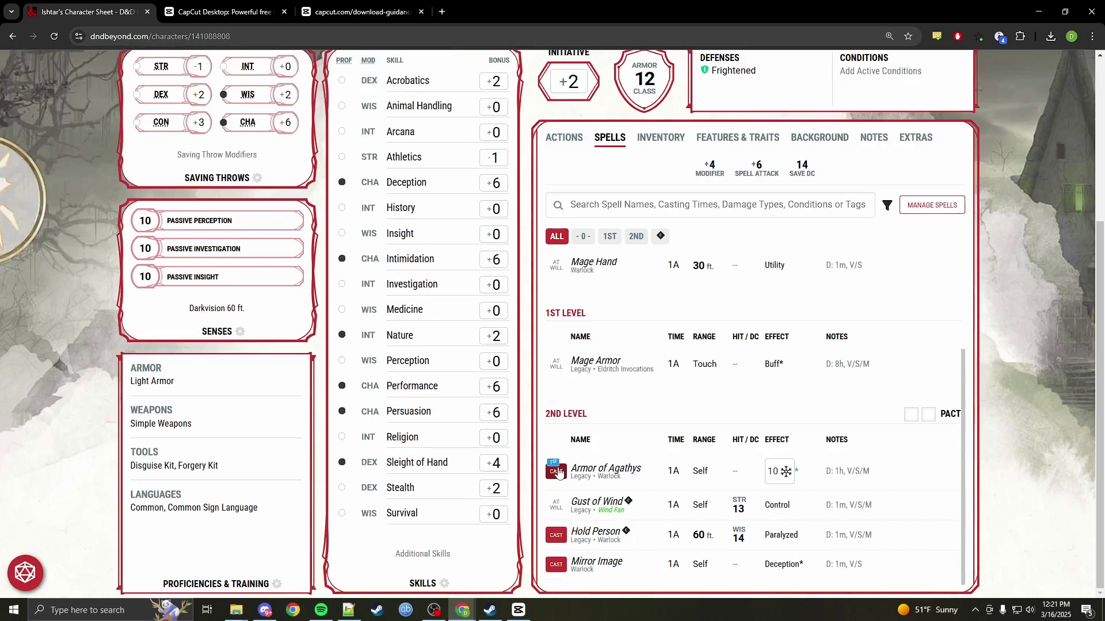
pyautogui.scroll(8, 558, 473)
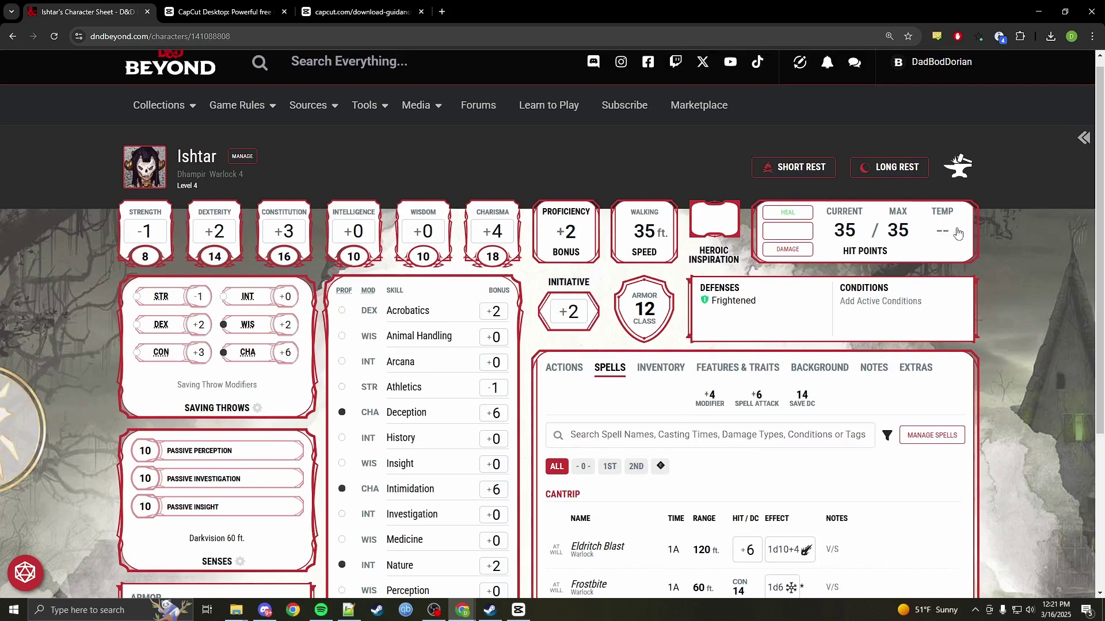
pyautogui.click(953, 233)
pyautogui.write('010')
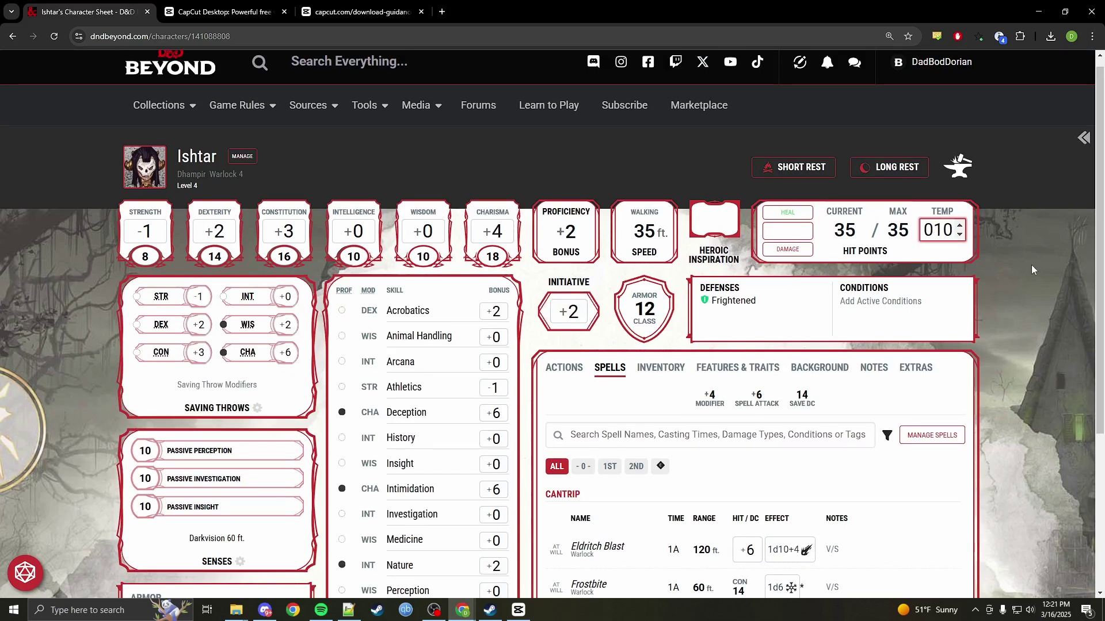
pyautogui.click(1024, 265)
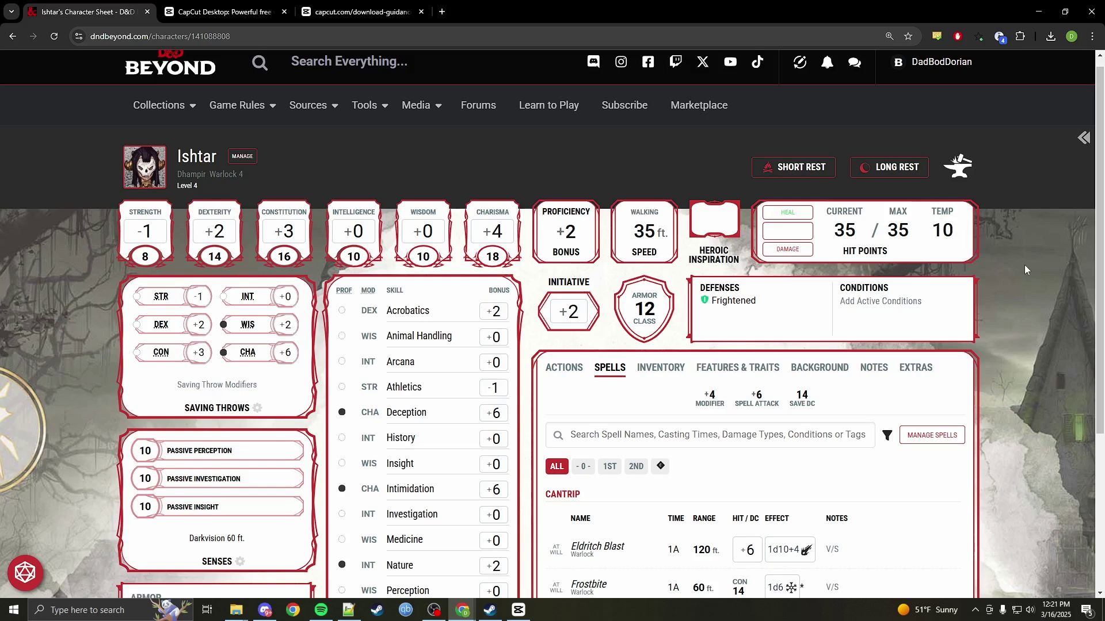
# Apply 5 damage against the temporary hit points and try to restore them by healing 5.
pyautogui.click(797, 231)
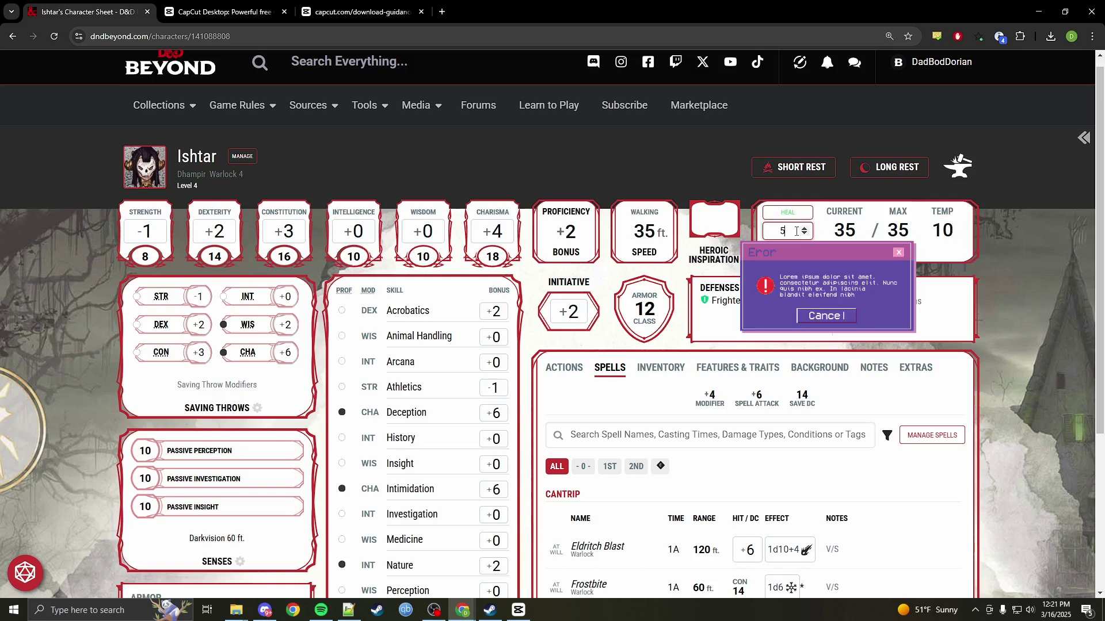
pyautogui.write('5')
pyautogui.press('Return')
pyautogui.click(760, 226)
pyautogui.write('5')
pyautogui.click(797, 213)
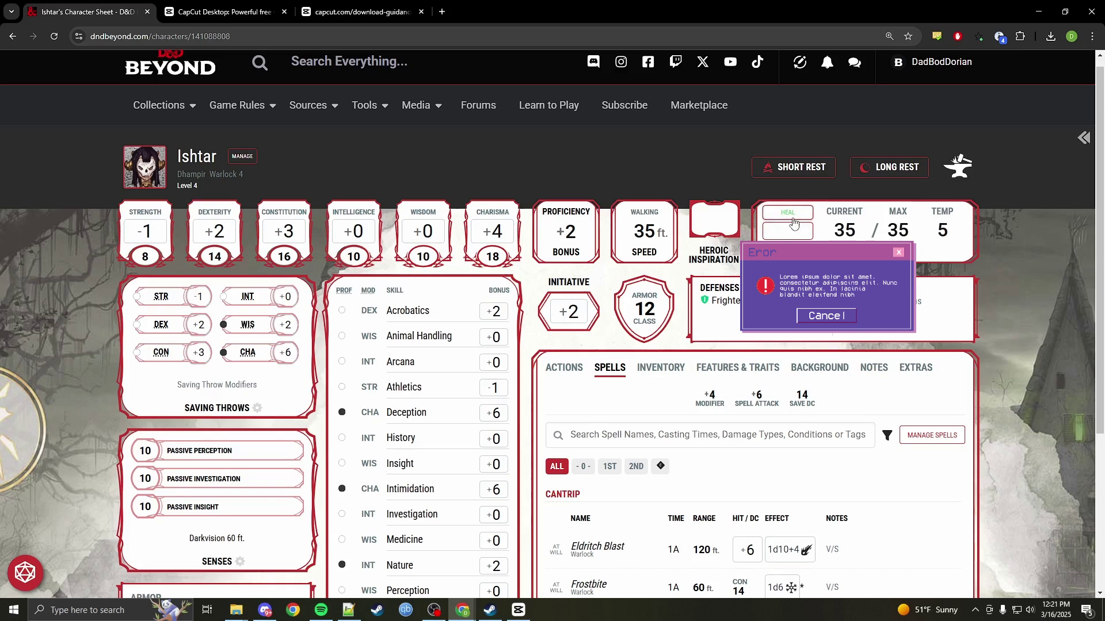
# Lower the temporary hit points to 0.
pyautogui.click(953, 236)
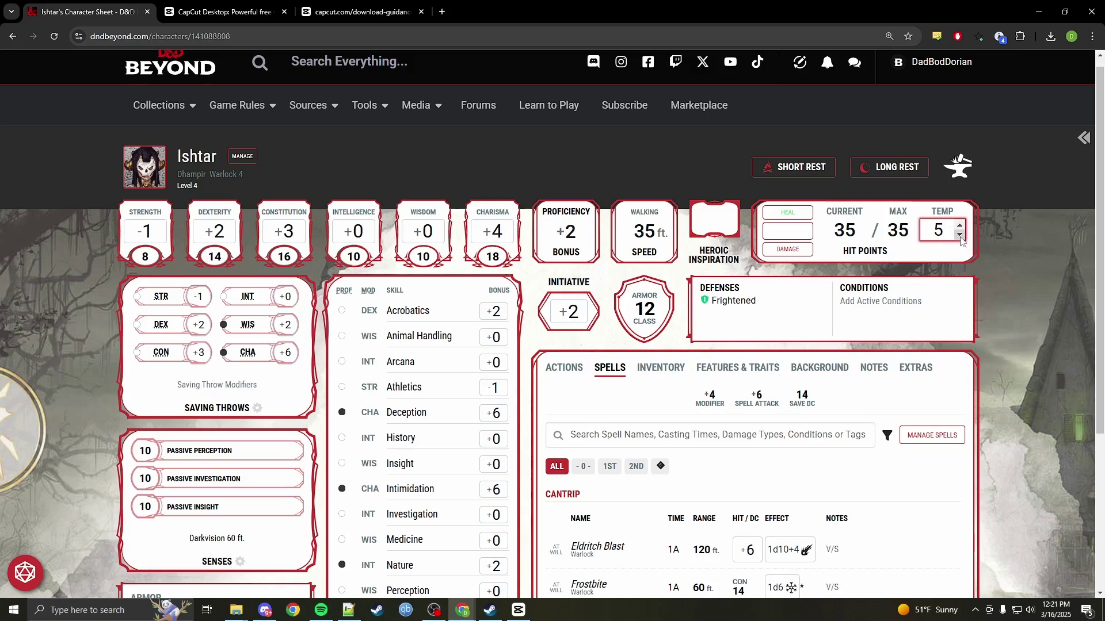
pyautogui.press('Down')
pyautogui.press('Down')
pyautogui.press('Down')
pyautogui.press('Down')
pyautogui.press('Down')
pyautogui.click(987, 241)
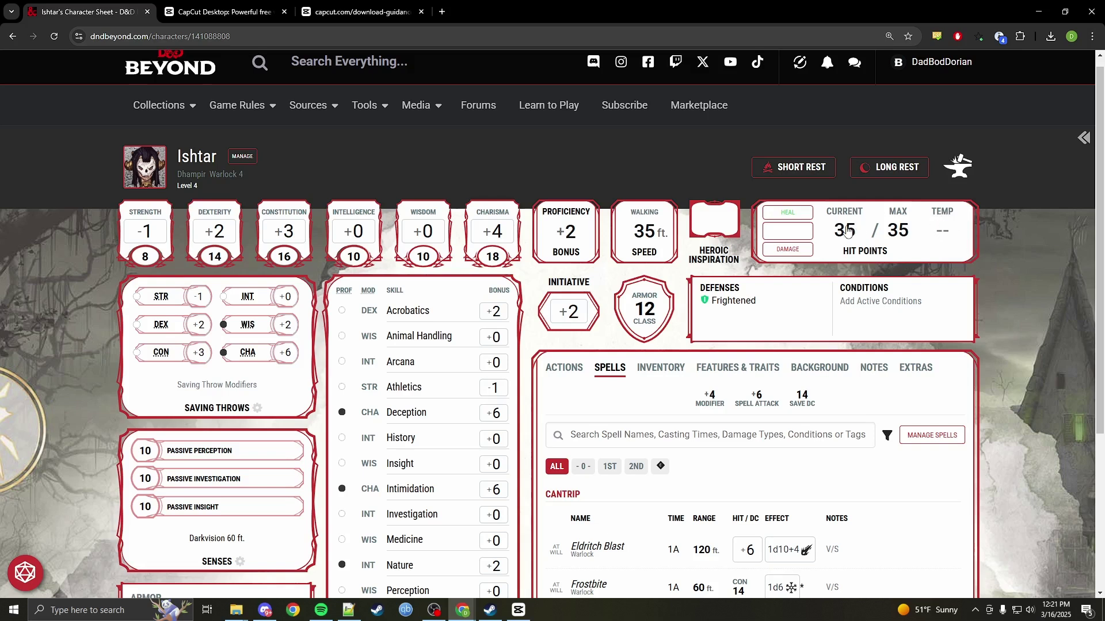
# Activate the Blinded condition on the character and return to the full sheet.
pyautogui.scroll(-3, 996, 258)
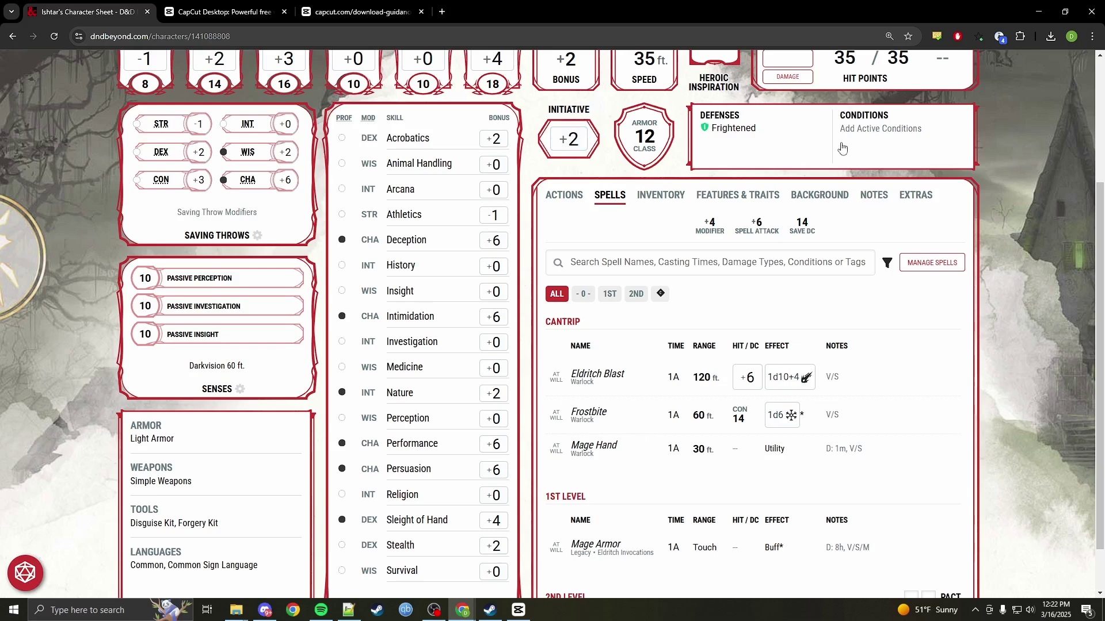
pyautogui.scroll(1, 857, 150)
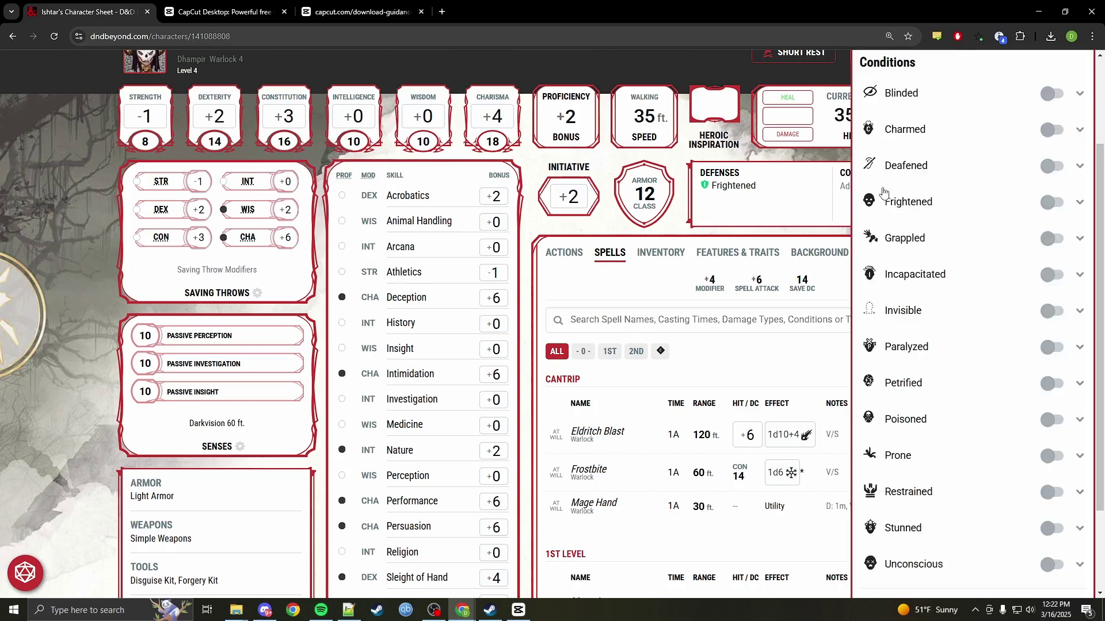
pyautogui.click(876, 191)
pyautogui.click(1057, 97)
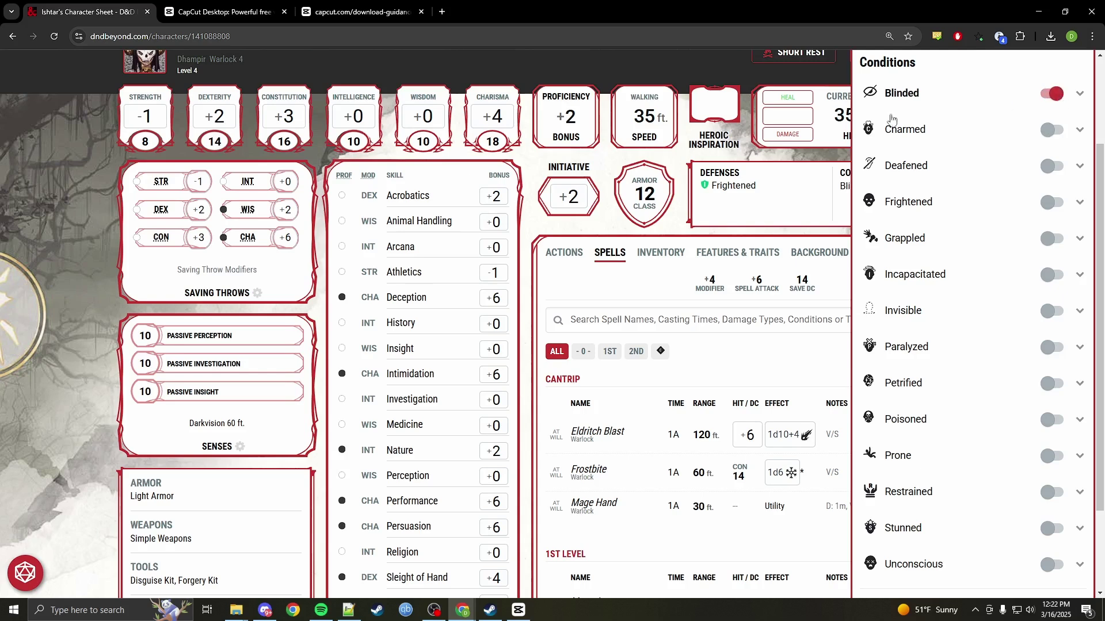
pyautogui.click(821, 203)
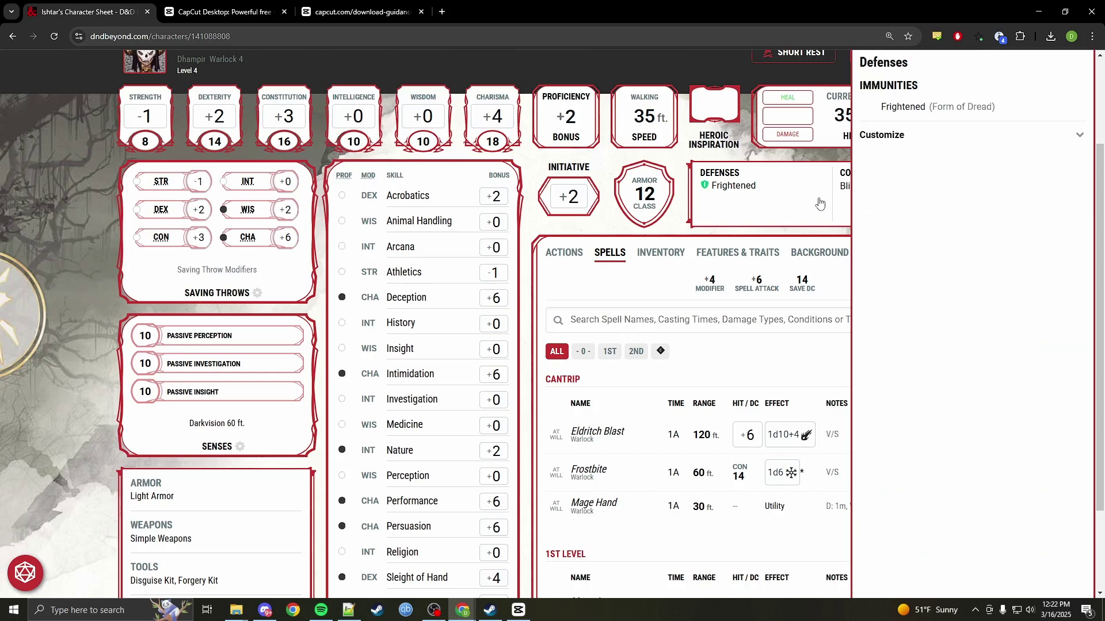
pyautogui.click(814, 159)
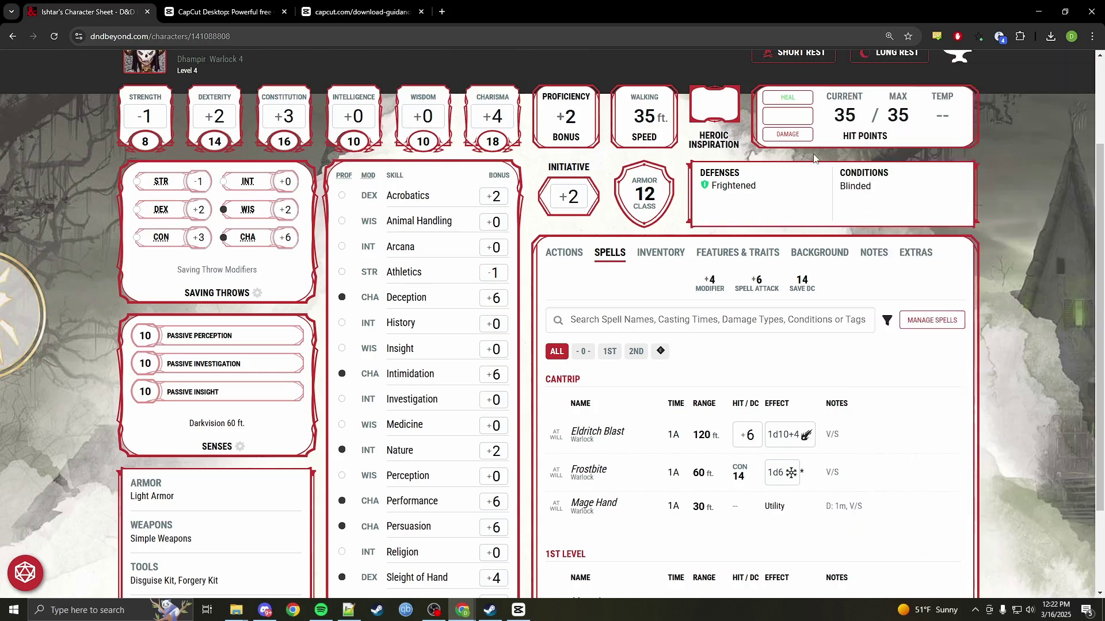
# Deactivate the Blinded condition and close the conditions list.
pyautogui.click(905, 196)
pyautogui.click(1049, 96)
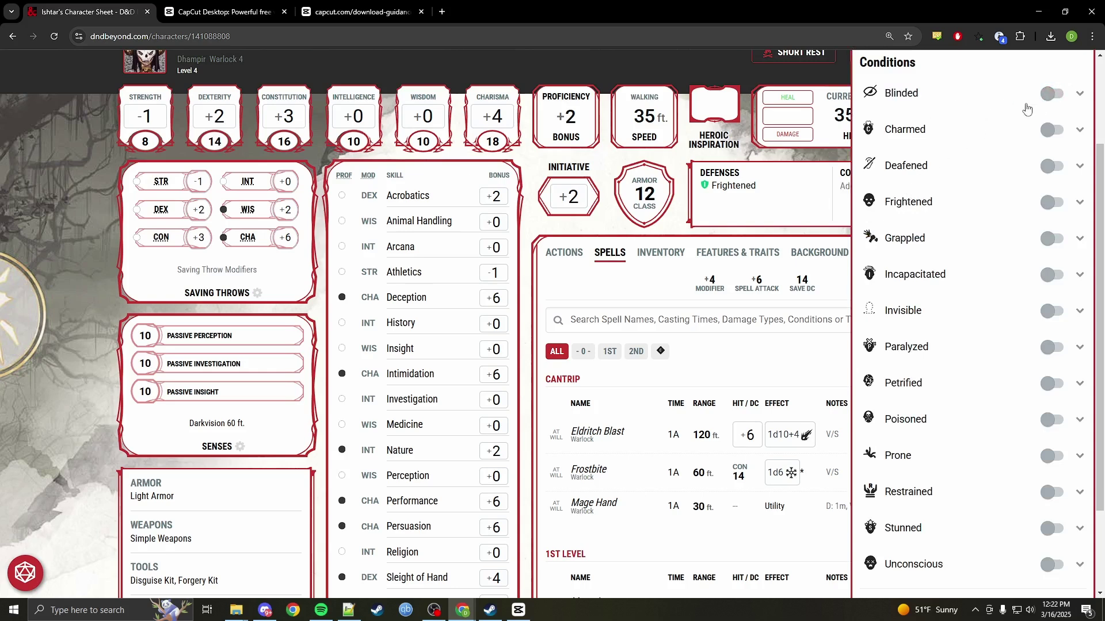
pyautogui.click(800, 156)
pyautogui.click(800, 159)
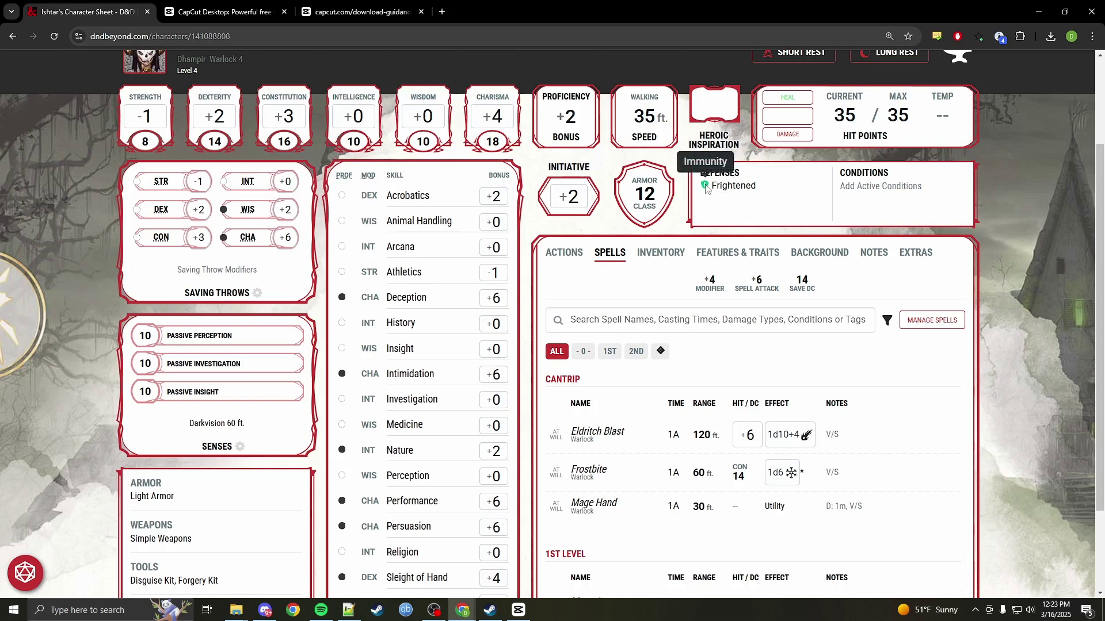
# Examine the defenses, saving throw modifiers and passive senses on the character sheet.
pyautogui.scroll(1, 1005, 230)
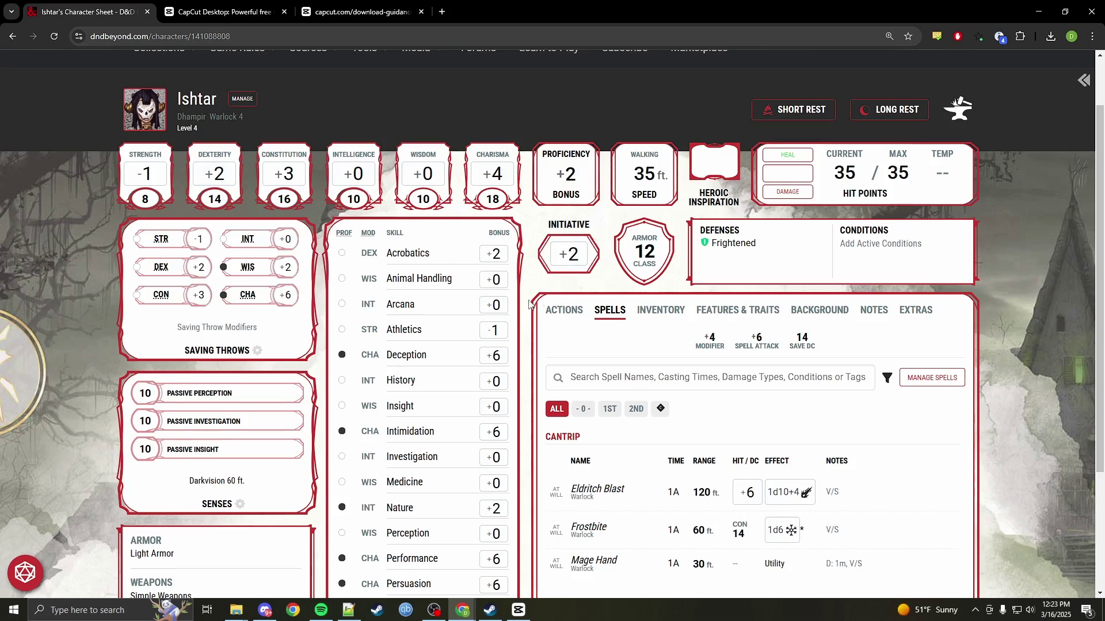
pyautogui.scroll(-1, 529, 303)
pyautogui.scroll(-1, 529, 303)
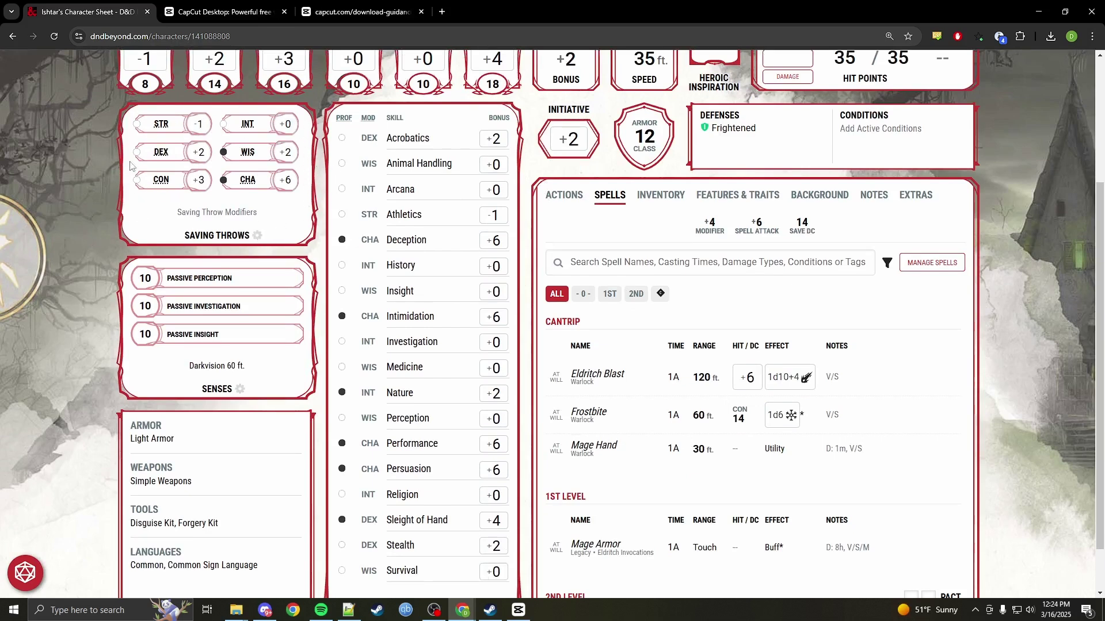
pyautogui.scroll(1, 288, 196)
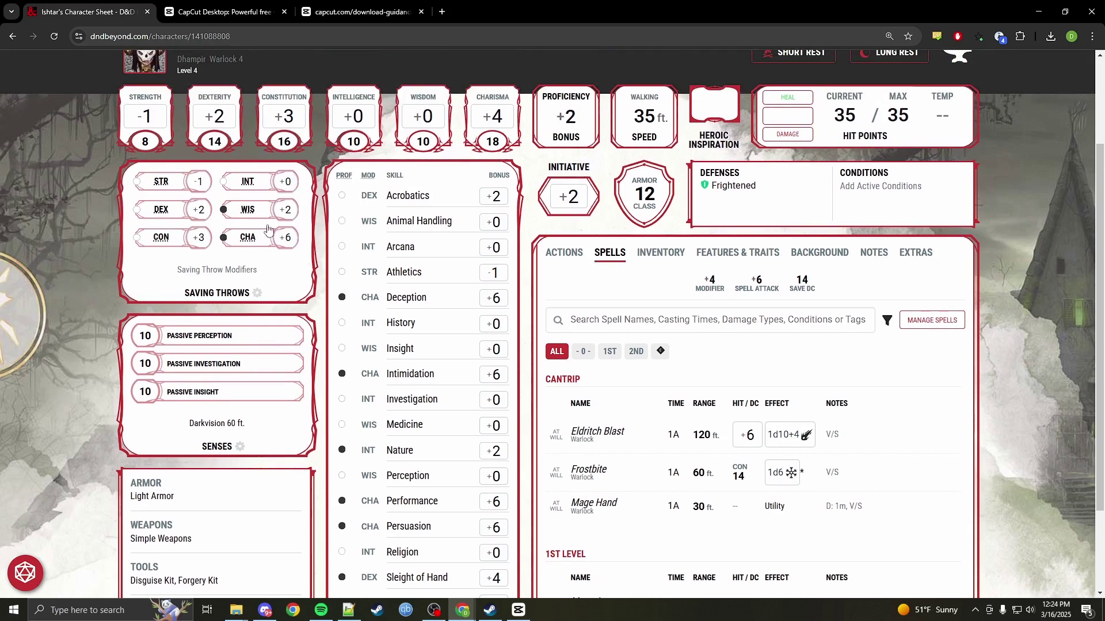
pyautogui.scroll(2, 276, 238)
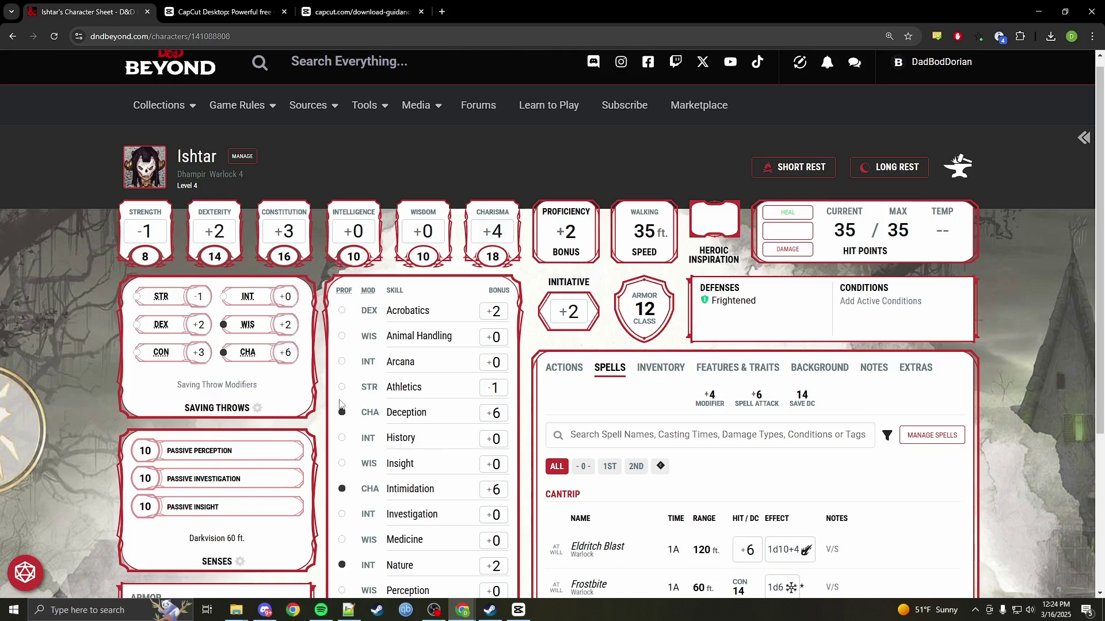
pyautogui.scroll(-1, 309, 377)
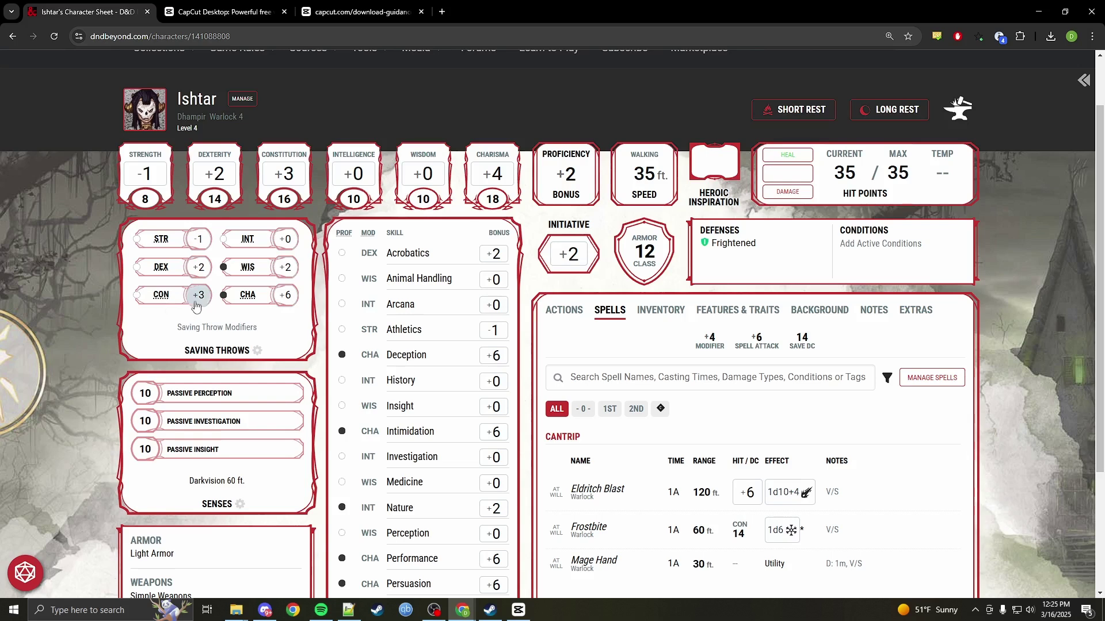
pyautogui.scroll(-3, 342, 362)
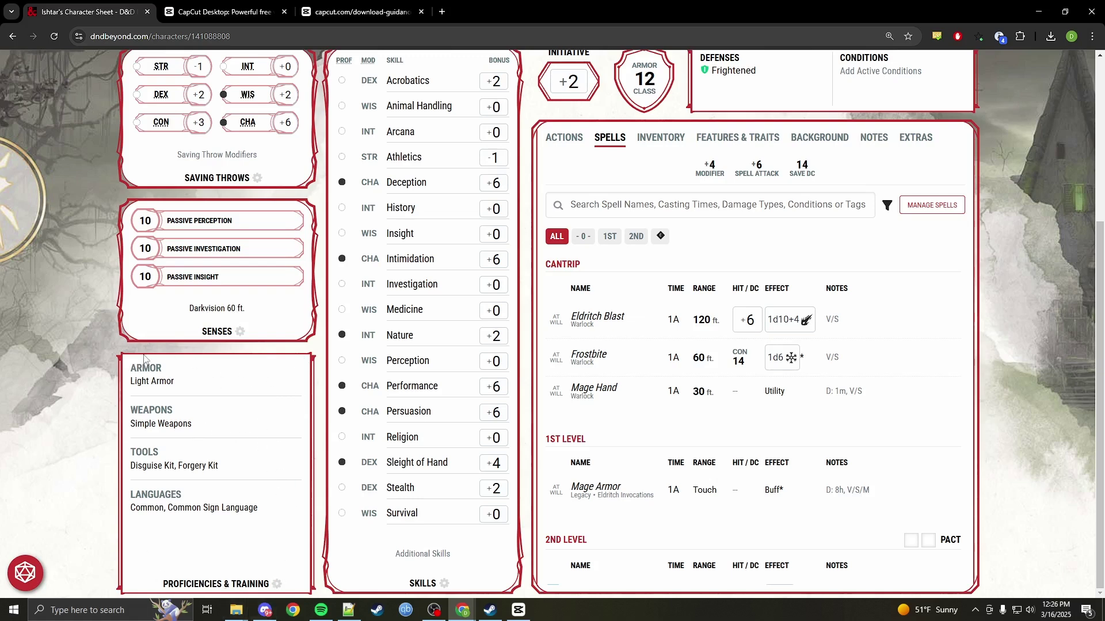
pyautogui.scroll(3, 213, 466)
pyautogui.scroll(1, 213, 466)
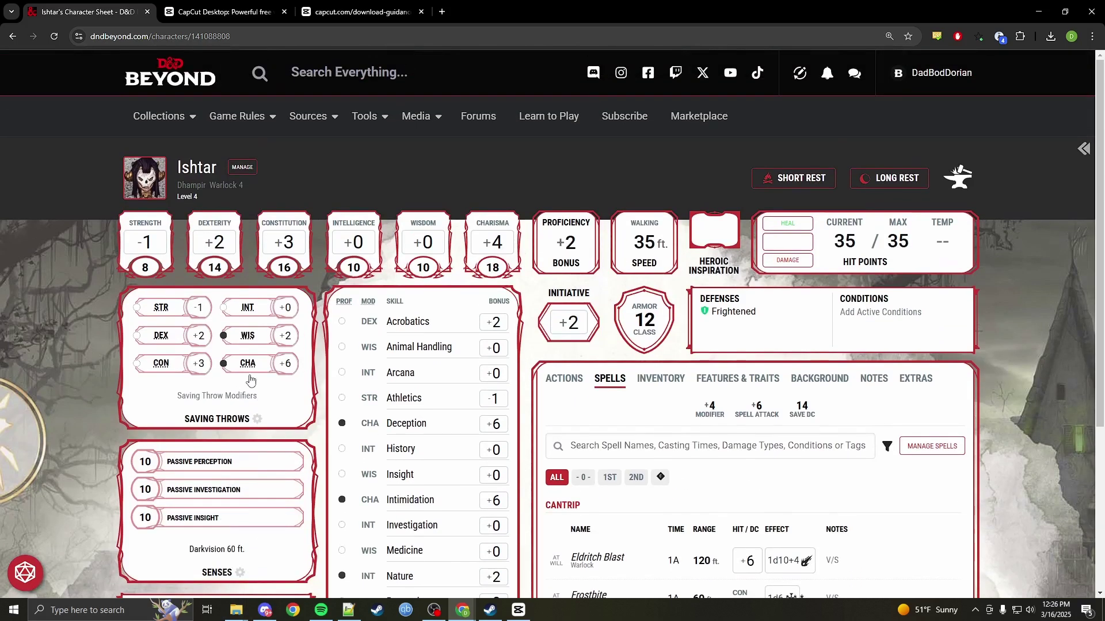
# Examine the armor, weapon, tool and language proficiencies and the proficiency markers in the skills list.
pyautogui.scroll(-1, 268, 427)
pyautogui.scroll(-3, 268, 427)
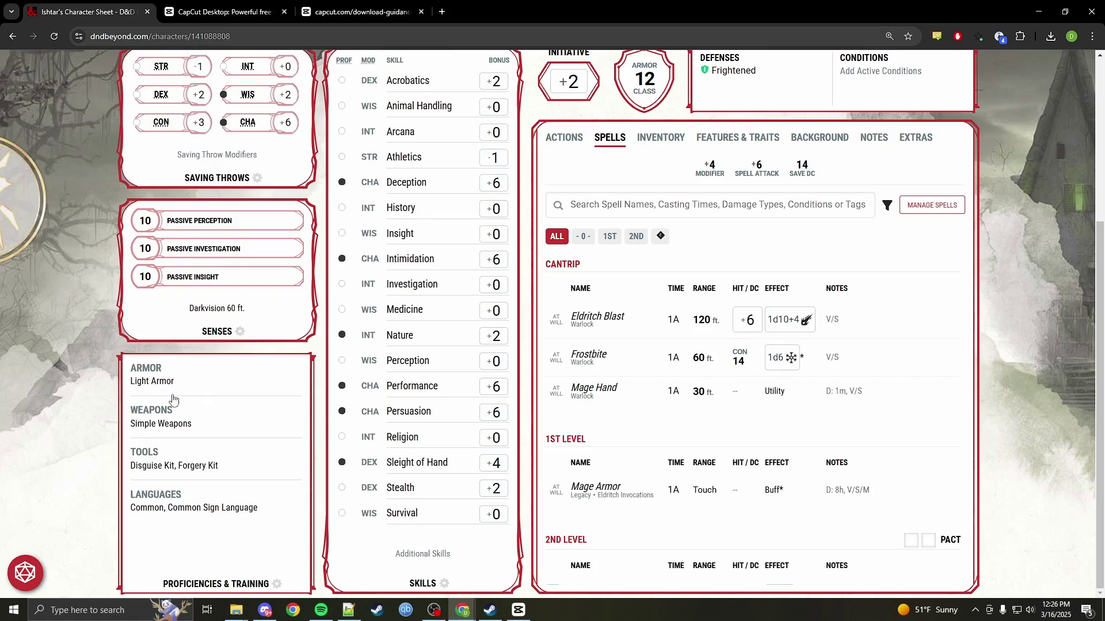
pyautogui.scroll(3, 305, 510)
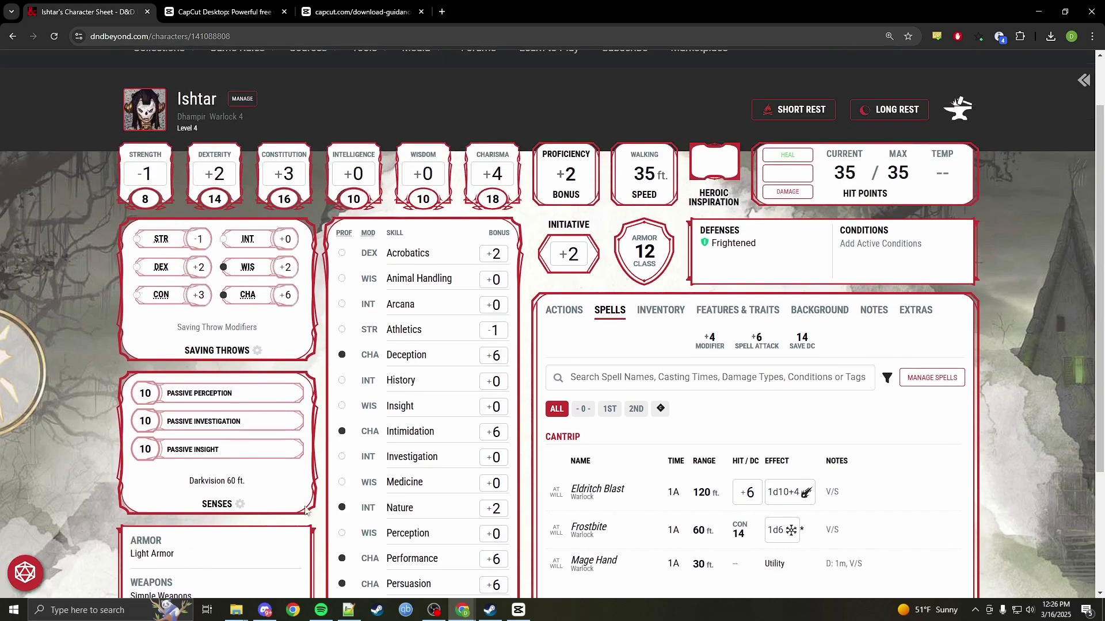
pyautogui.scroll(-2, 334, 208)
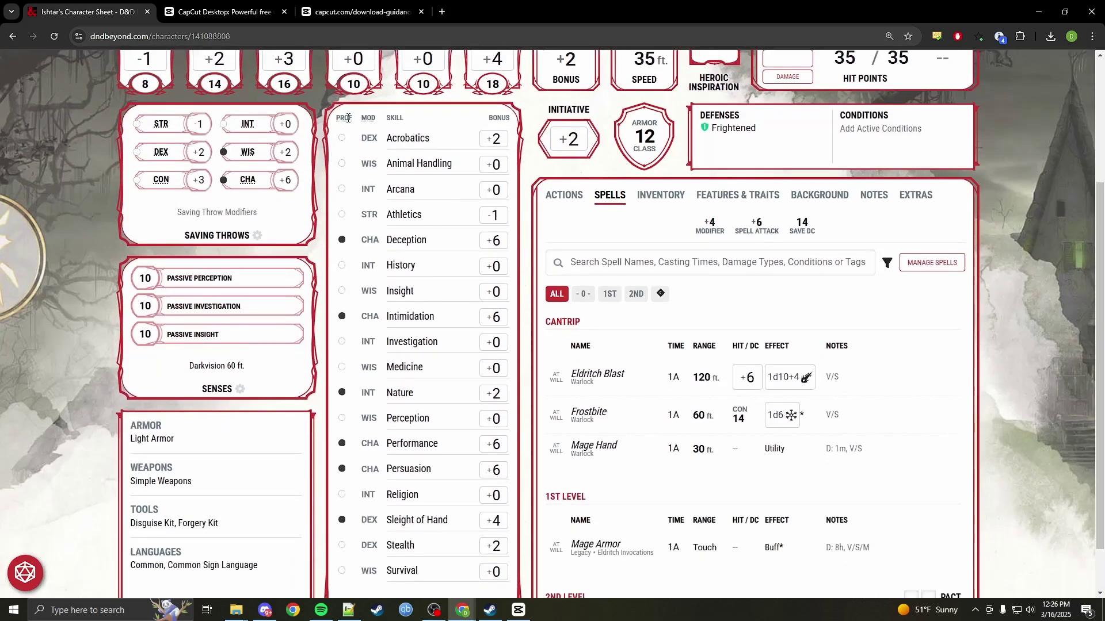
pyautogui.scroll(-1, 523, 272)
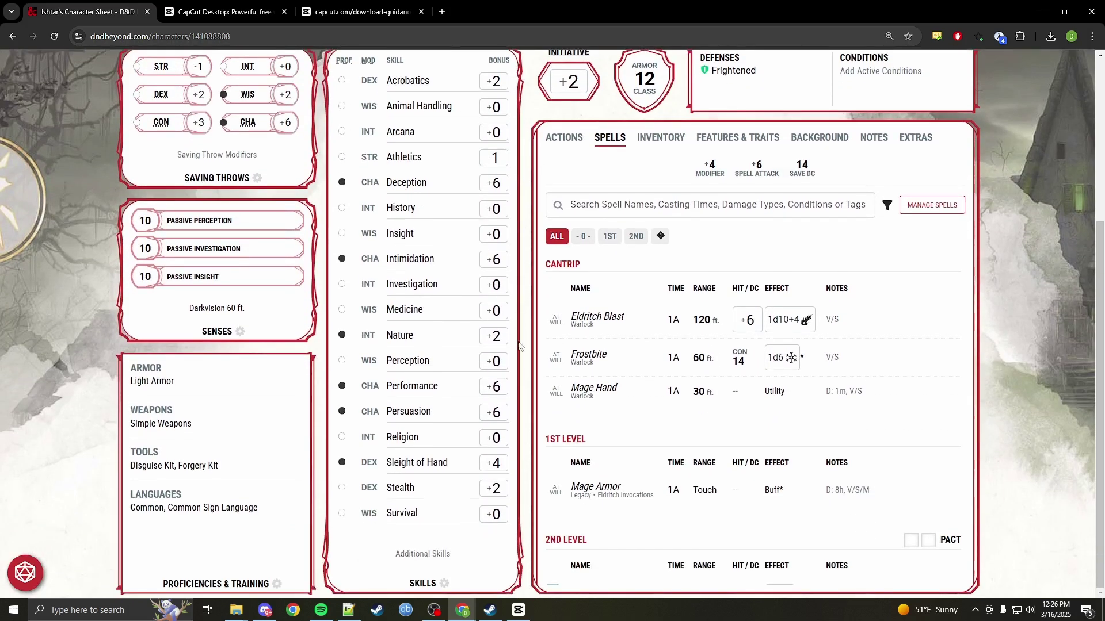
pyautogui.scroll(2, 323, 474)
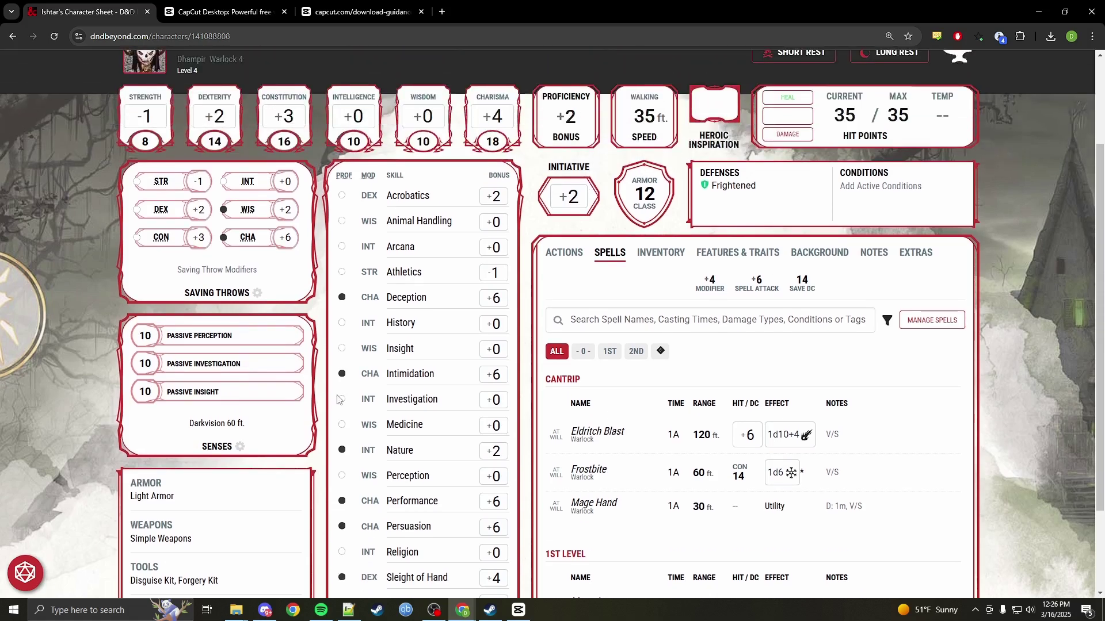
pyautogui.scroll(-2, 502, 252)
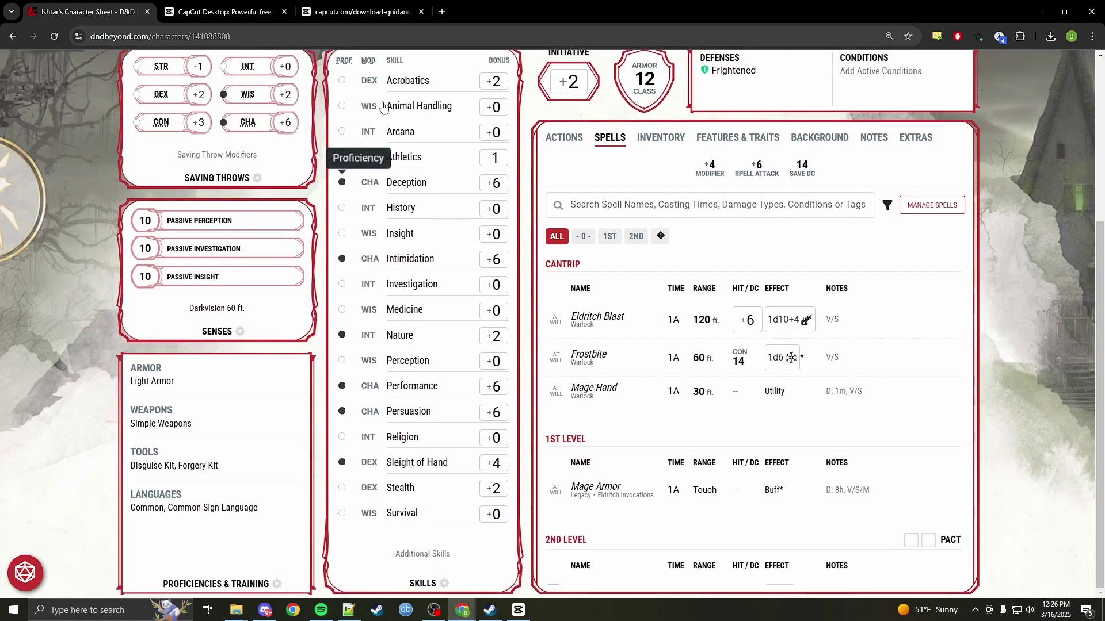
# Examine each skill's proficiency marker, governing ability and bonus against the ability scores and proficiency bonus.
pyautogui.scroll(2, 346, 149)
pyautogui.scroll(-2, 441, 205)
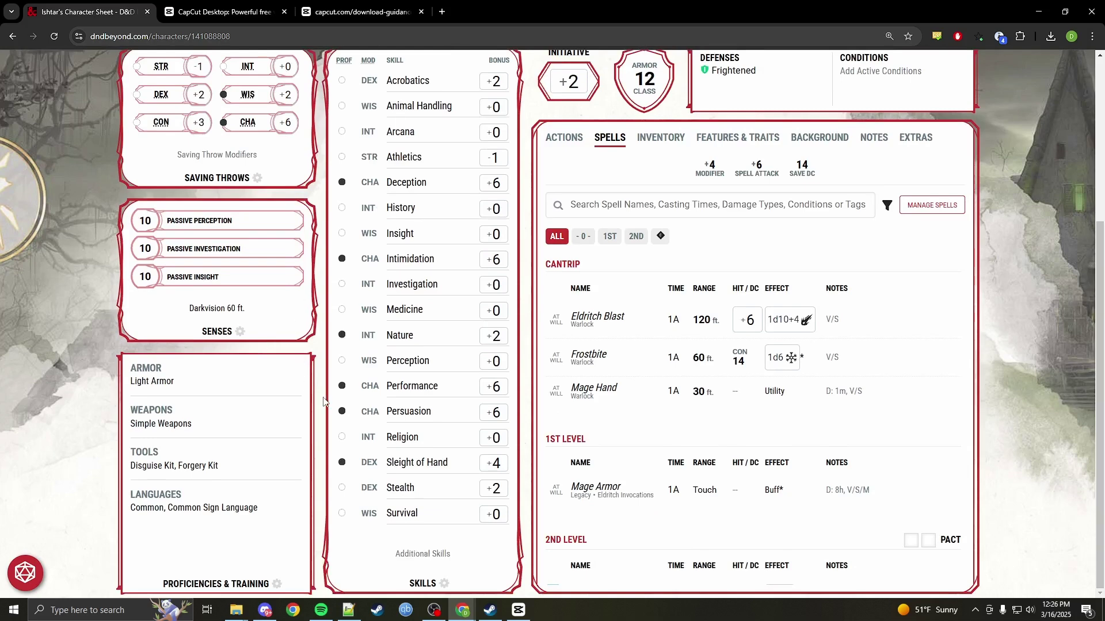
pyautogui.scroll(1, 323, 402)
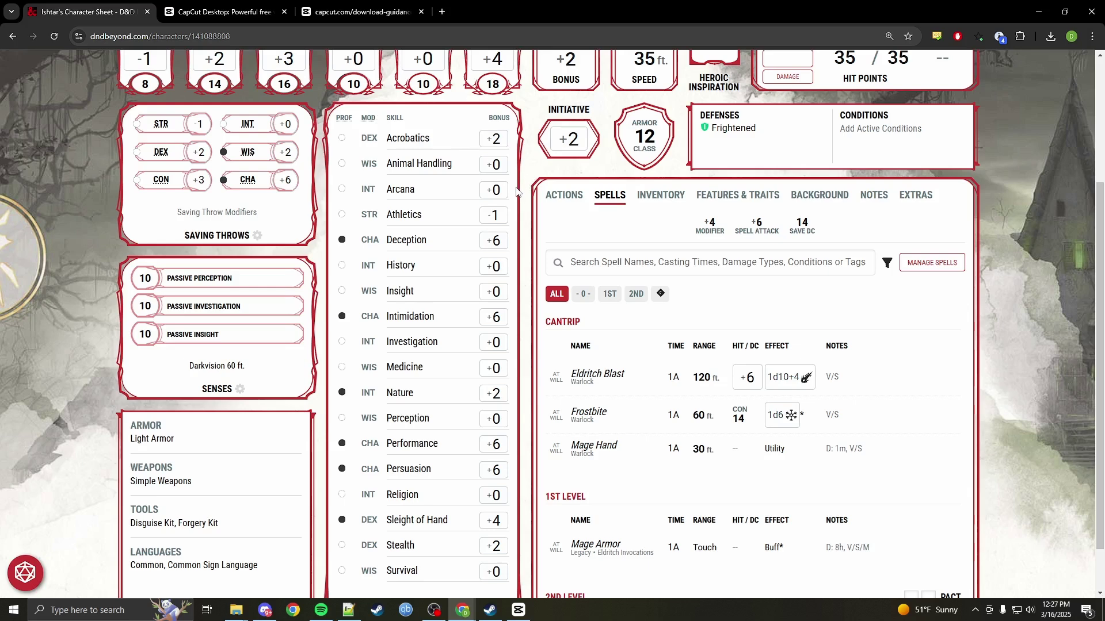
pyautogui.scroll(-1, 517, 192)
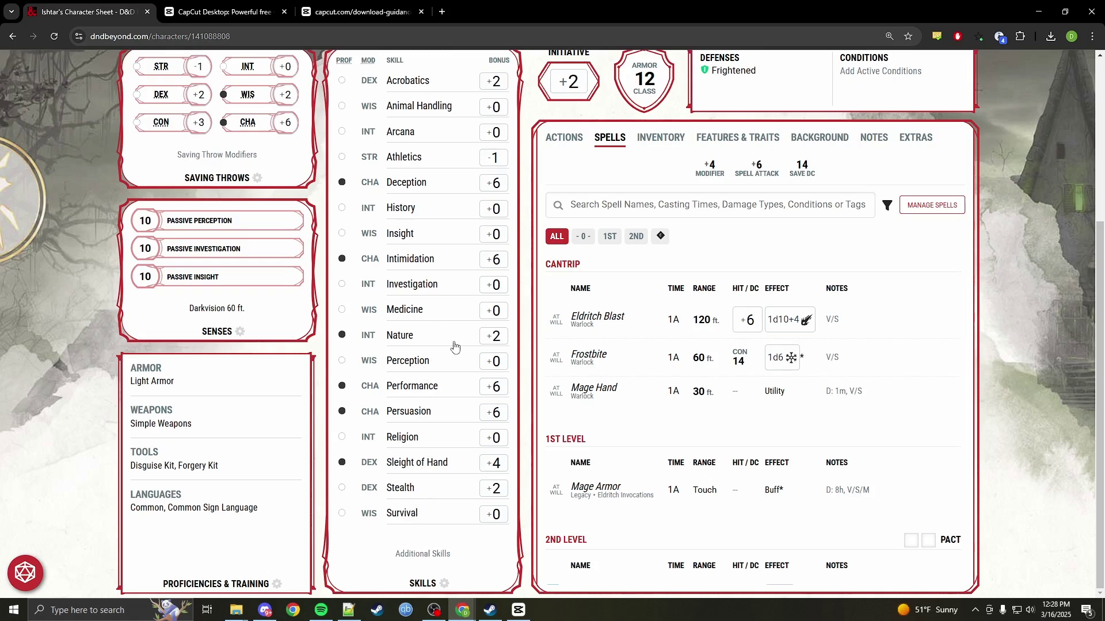
pyautogui.scroll(2, 454, 345)
pyautogui.scroll(-2, 432, 424)
pyautogui.scroll(1, 422, 328)
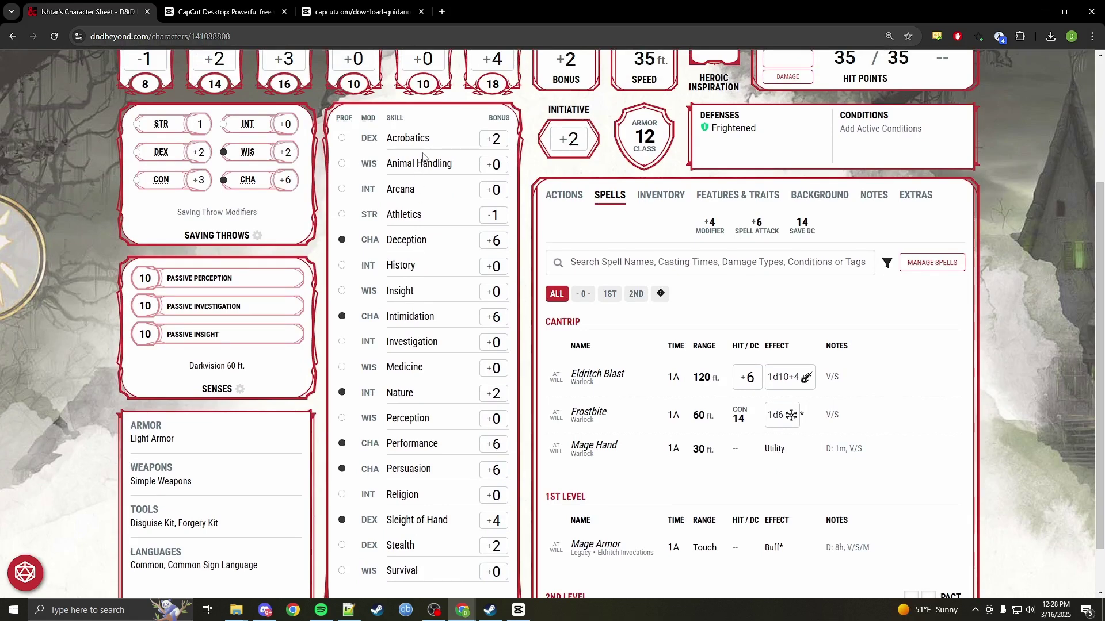
pyautogui.scroll(-1, 395, 455)
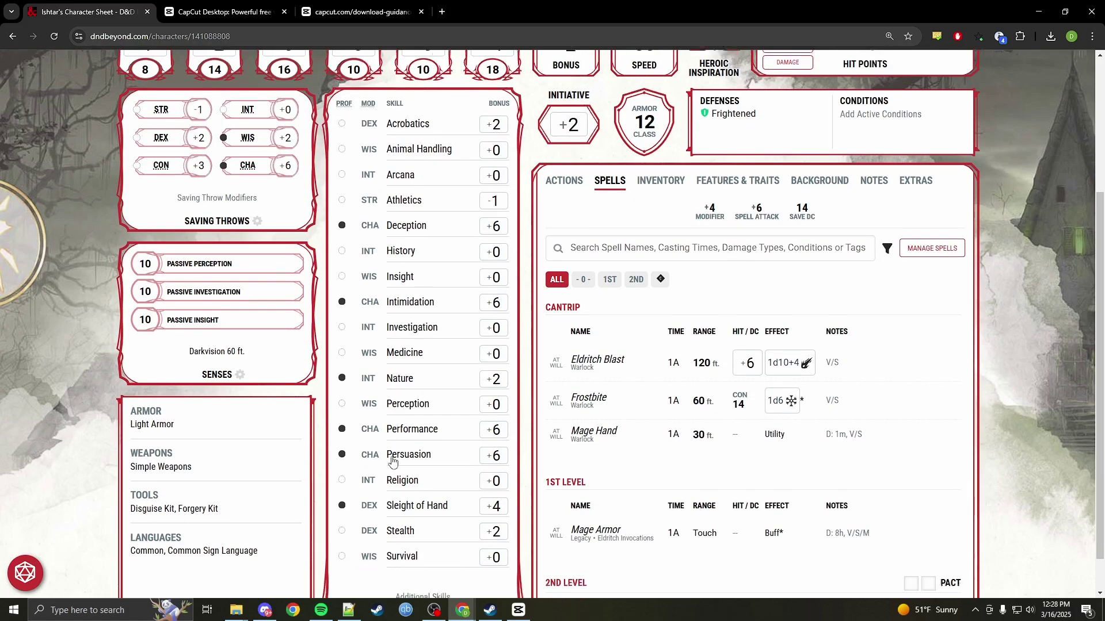
pyautogui.scroll(1, 408, 360)
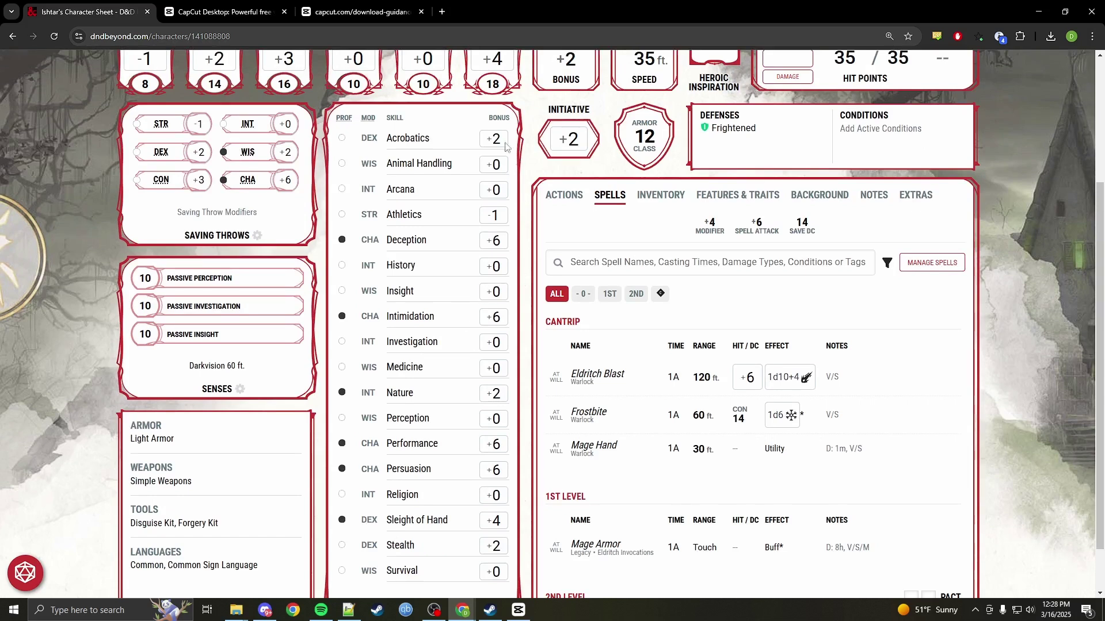
pyautogui.click(364, 117)
pyautogui.scroll(1, 352, 161)
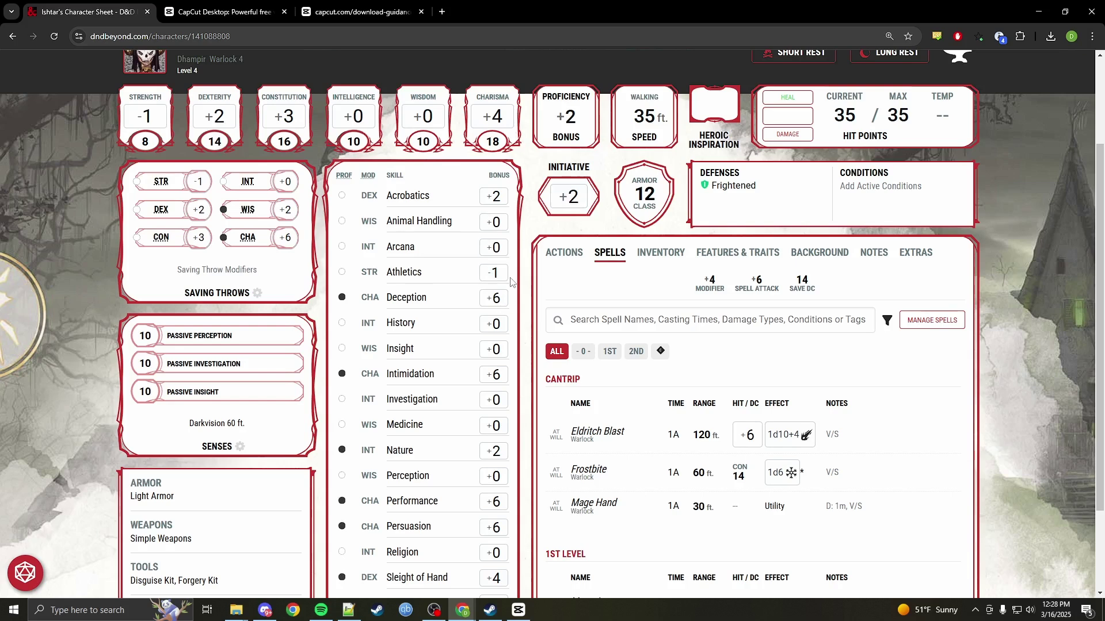
# Show the character's actions and look through all attacks, bonus actions, reactions and other actions.
pyautogui.scroll(-2, 511, 283)
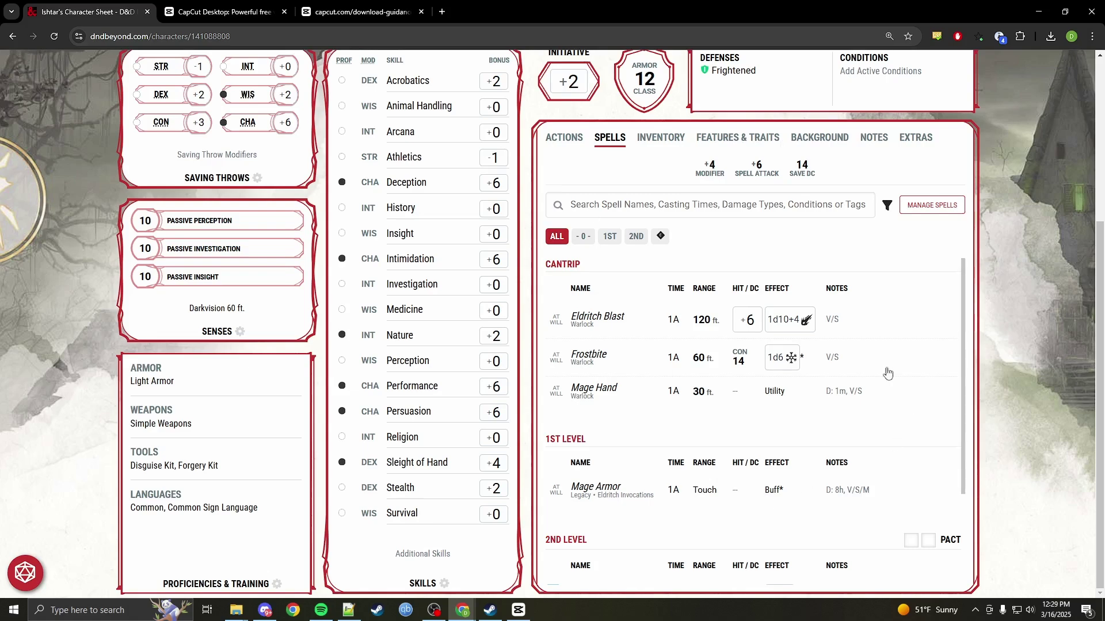
pyautogui.click(564, 136)
pyautogui.scroll(4, 733, 309)
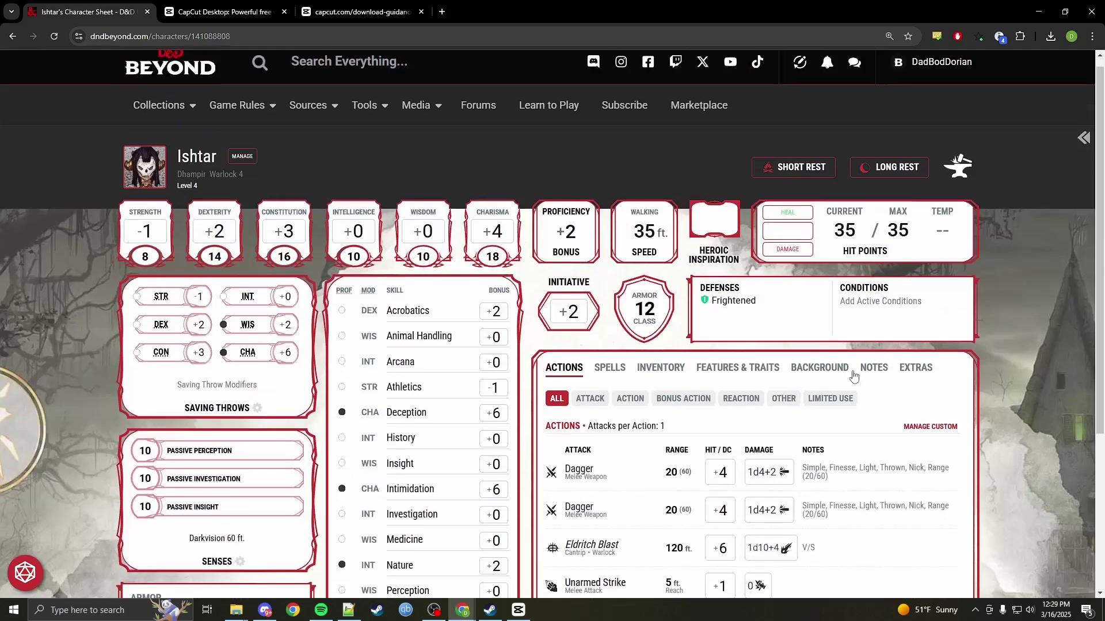
pyautogui.scroll(-4, 613, 231)
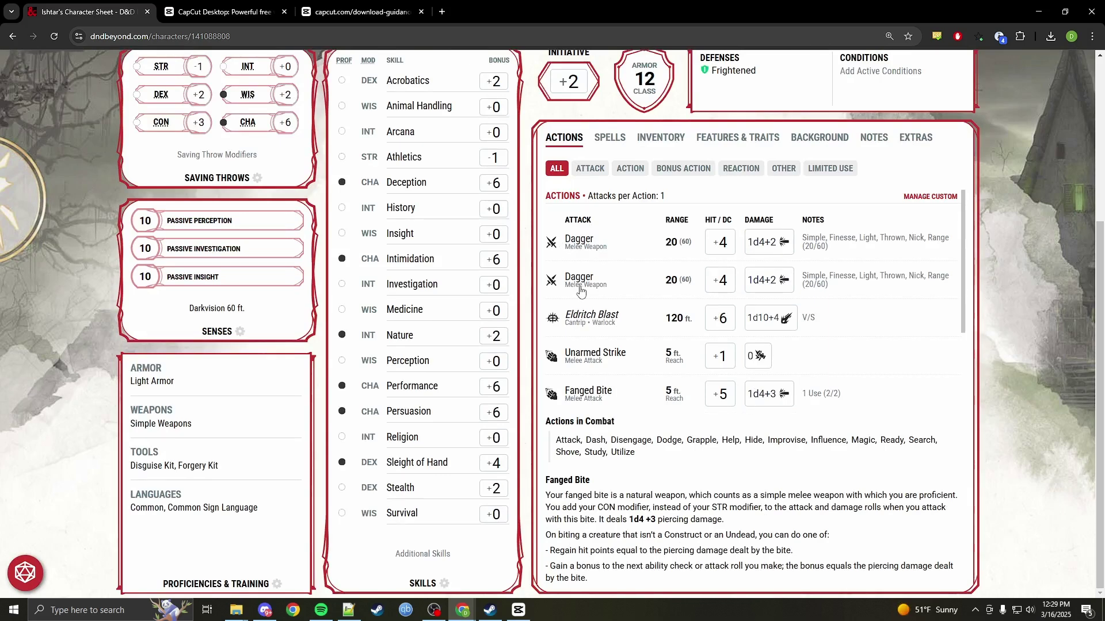
pyautogui.scroll(-4, 712, 446)
pyautogui.scroll(-9, 710, 452)
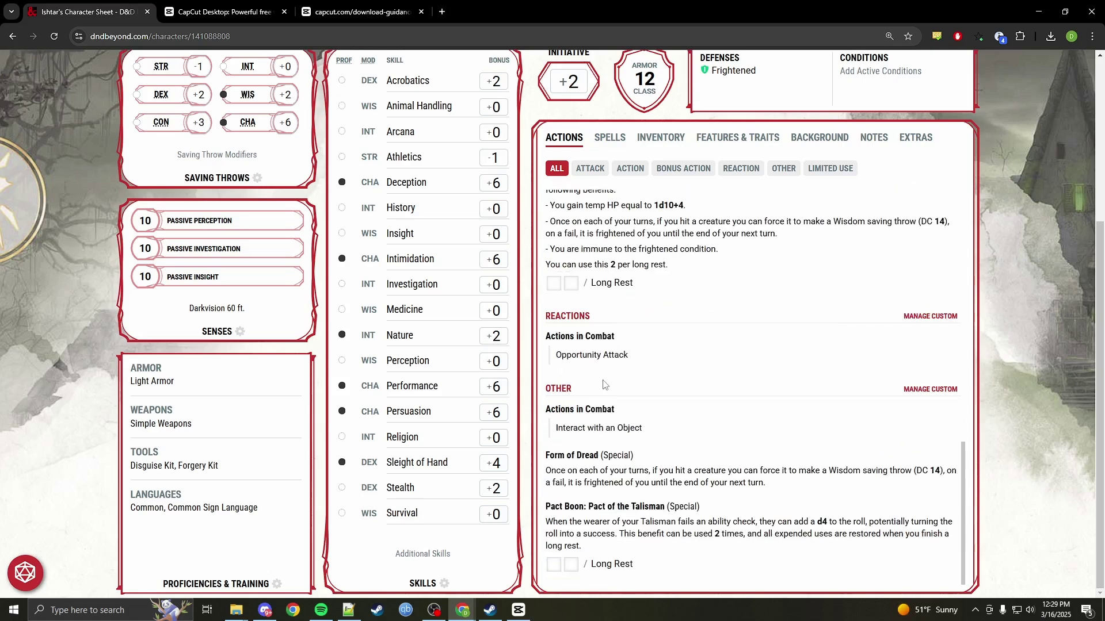
# Read the description of Two-Weapon Fighting under the bonus actions and close it.
pyautogui.scroll(5, 604, 385)
pyautogui.click(575, 424)
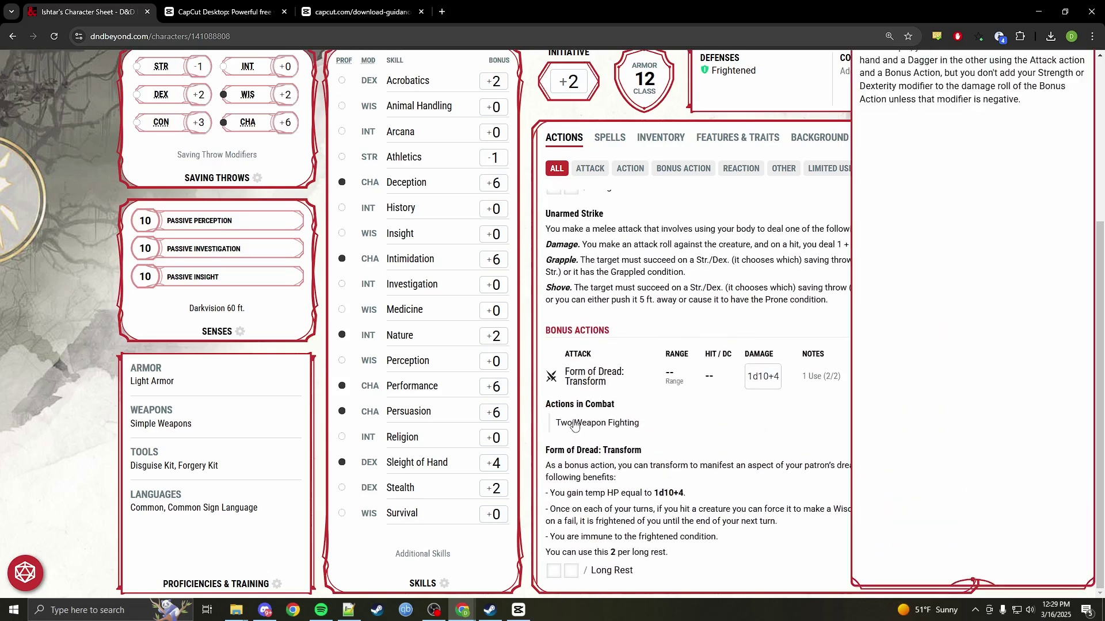
pyautogui.scroll(2, 926, 224)
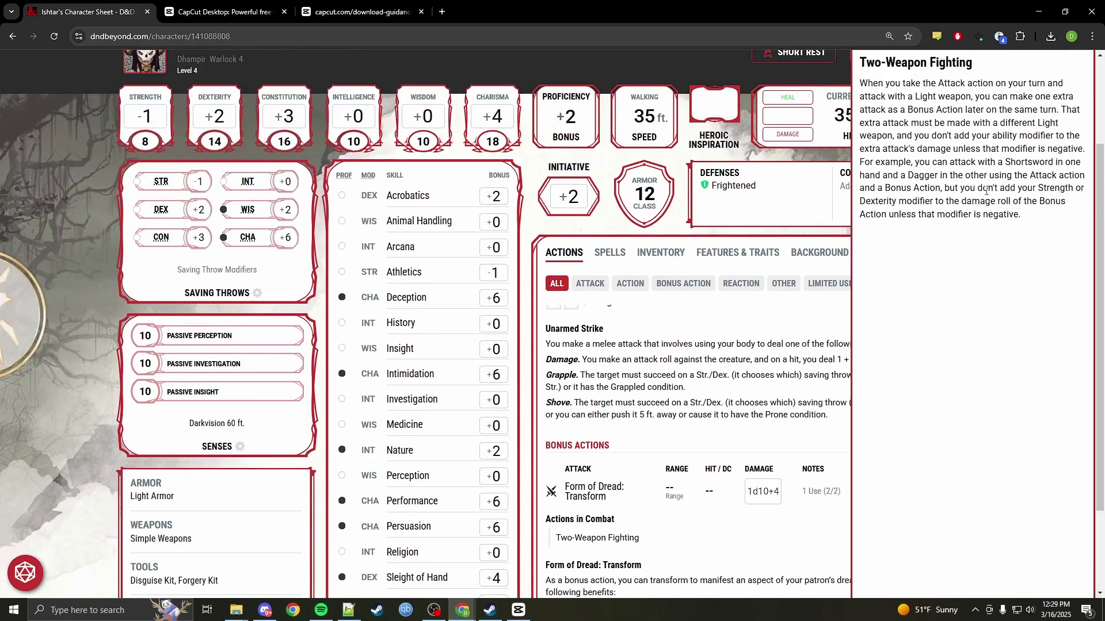
pyautogui.click(778, 318)
# Examine the range, hit bonus, damage and notes of the listed attacks, from the daggers to Fanged Bite.
pyautogui.scroll(5, 667, 427)
pyautogui.scroll(3, 610, 352)
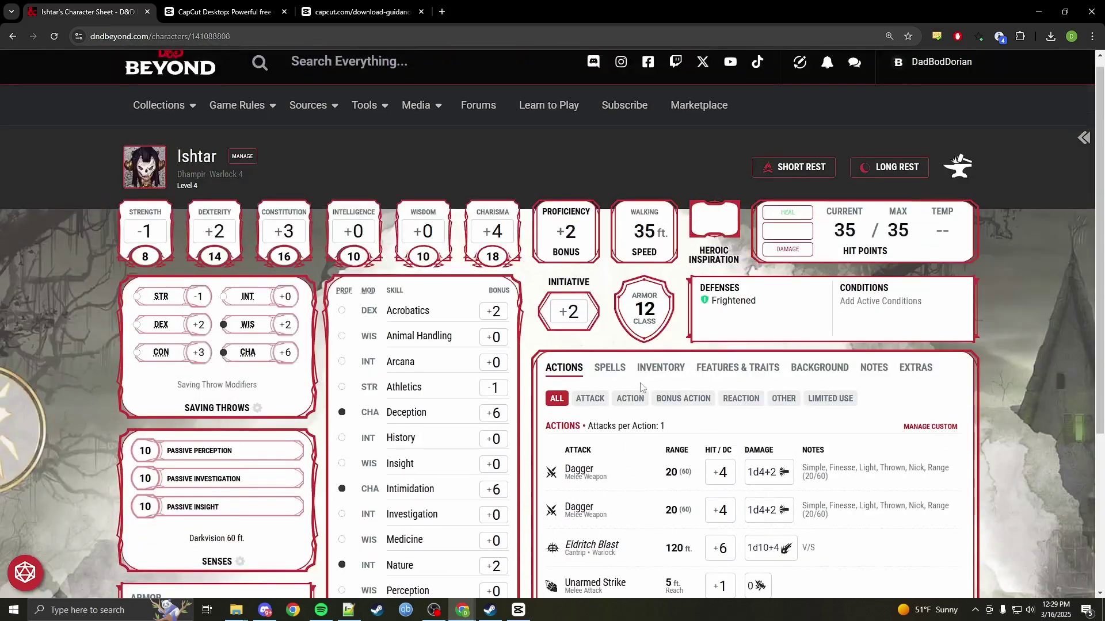
pyautogui.scroll(-4, 1003, 398)
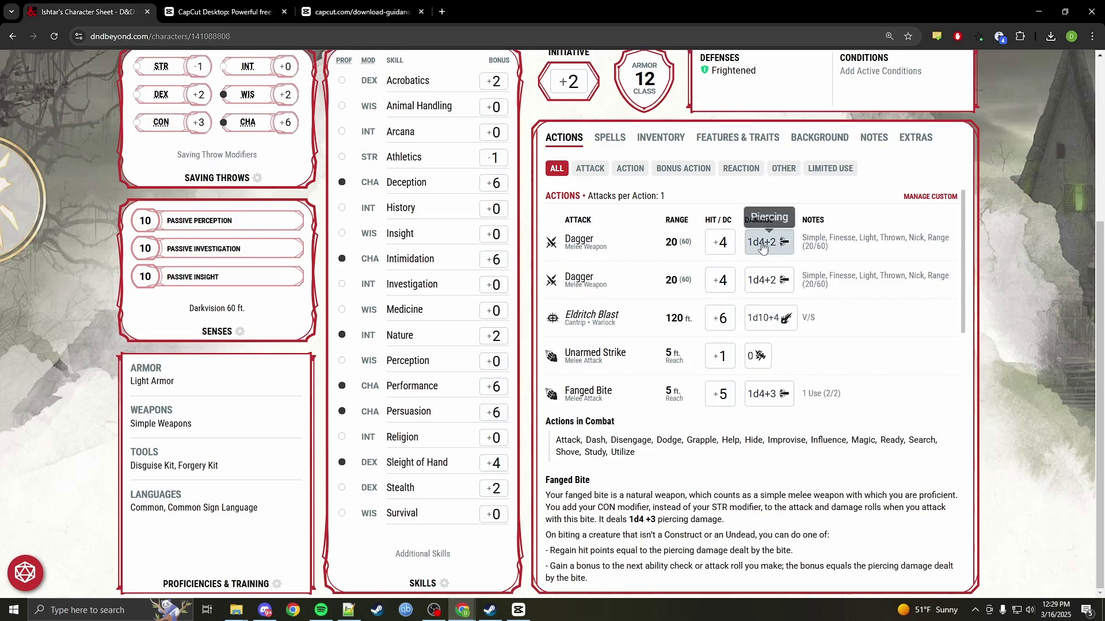
pyautogui.scroll(2, 678, 264)
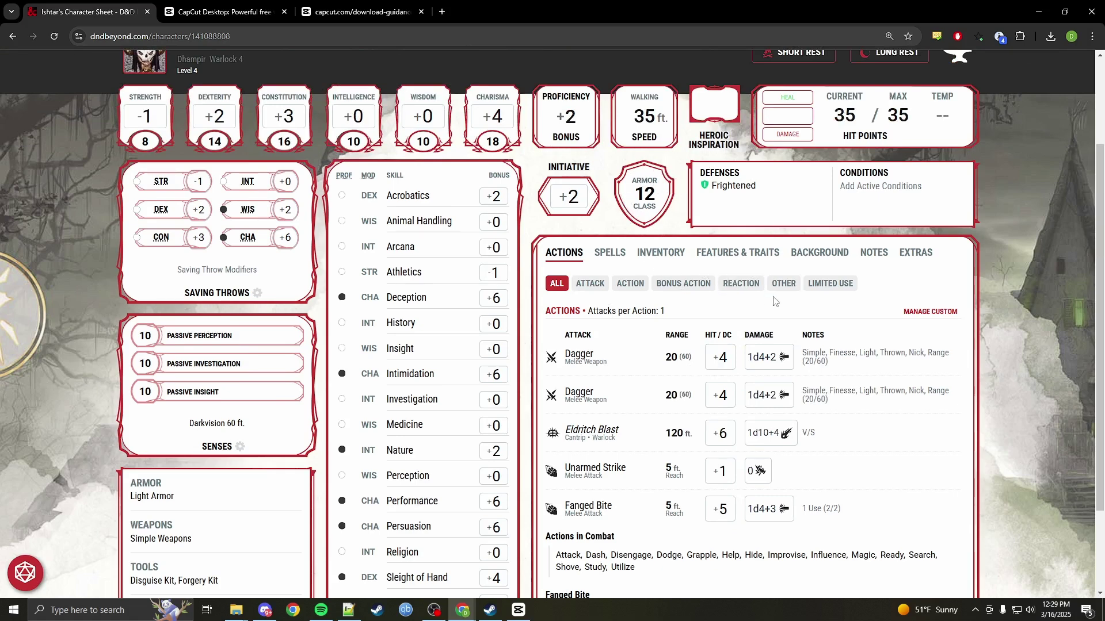
pyautogui.scroll(-1, 774, 301)
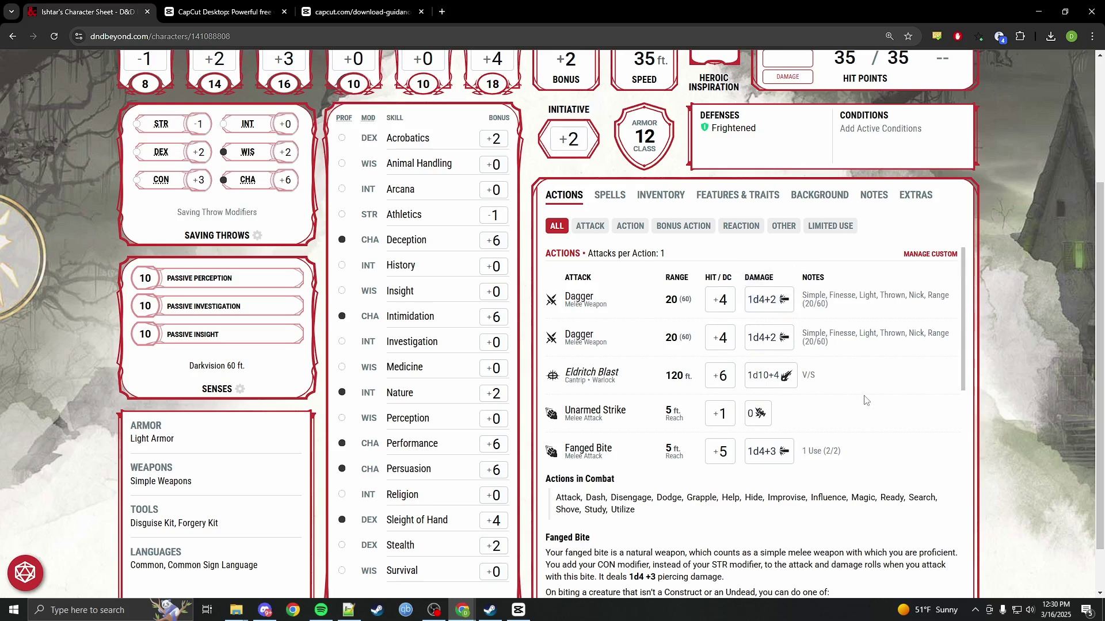
pyautogui.scroll(-4, 901, 413)
pyautogui.scroll(3, 892, 414)
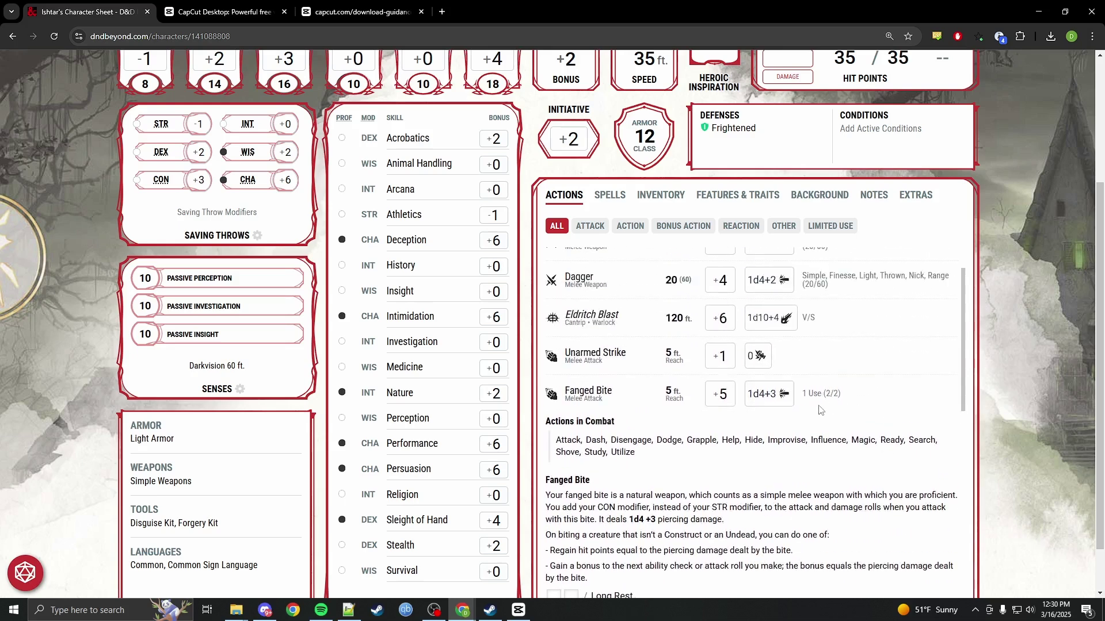
pyautogui.scroll(2, 793, 432)
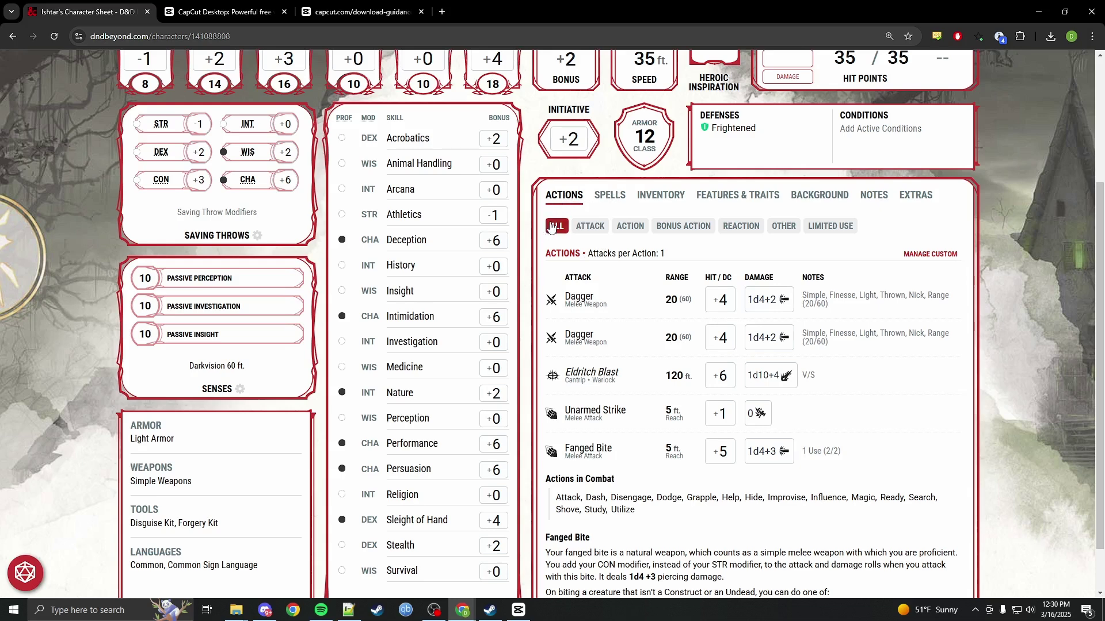
pyautogui.moveTo(564, 278); pyautogui.dragTo(596, 282)
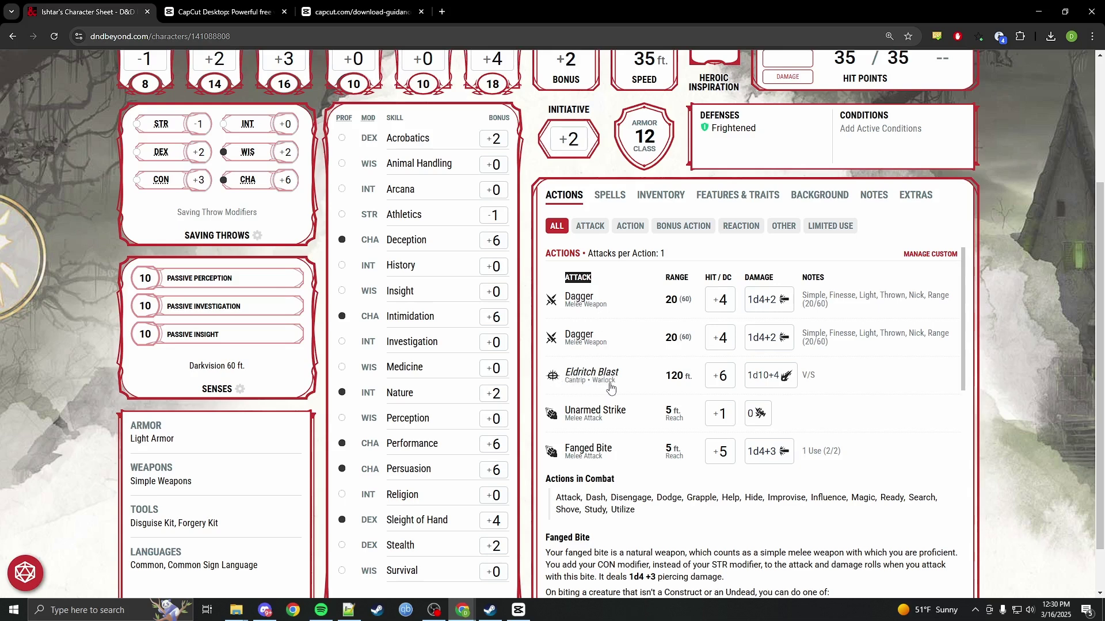
pyautogui.click(740, 520)
# Show the character's spells and look through the cantrips, 1st-level and 2nd-level spells with their pact slots.
pyautogui.click(611, 197)
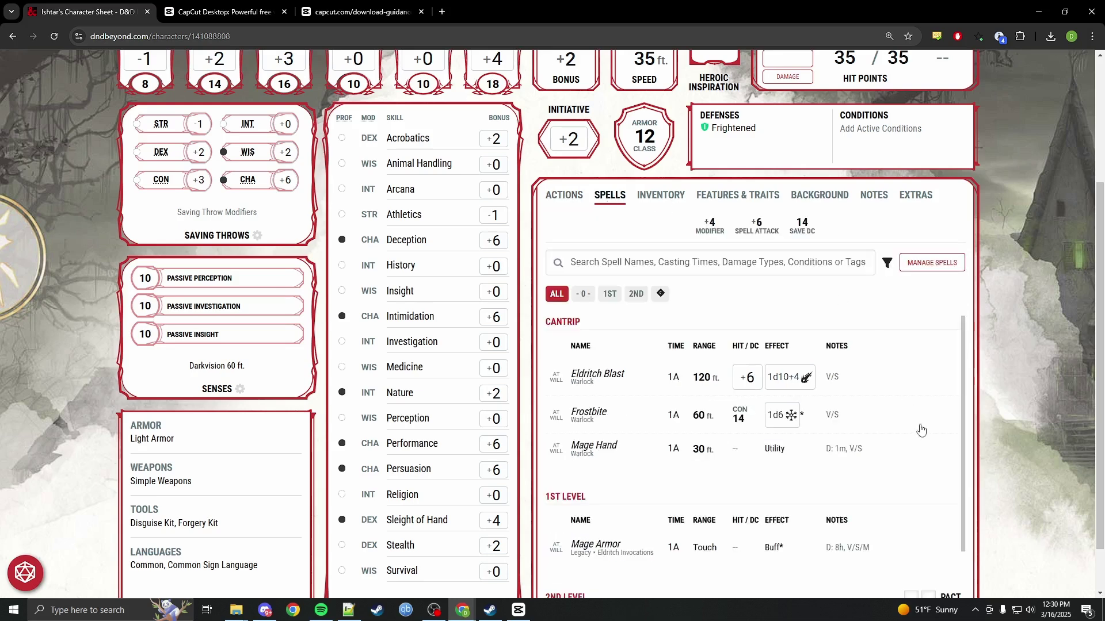
pyautogui.scroll(-2, 918, 432)
pyautogui.scroll(1, 918, 434)
pyautogui.scroll(1, 918, 434)
pyautogui.scroll(-2, 645, 424)
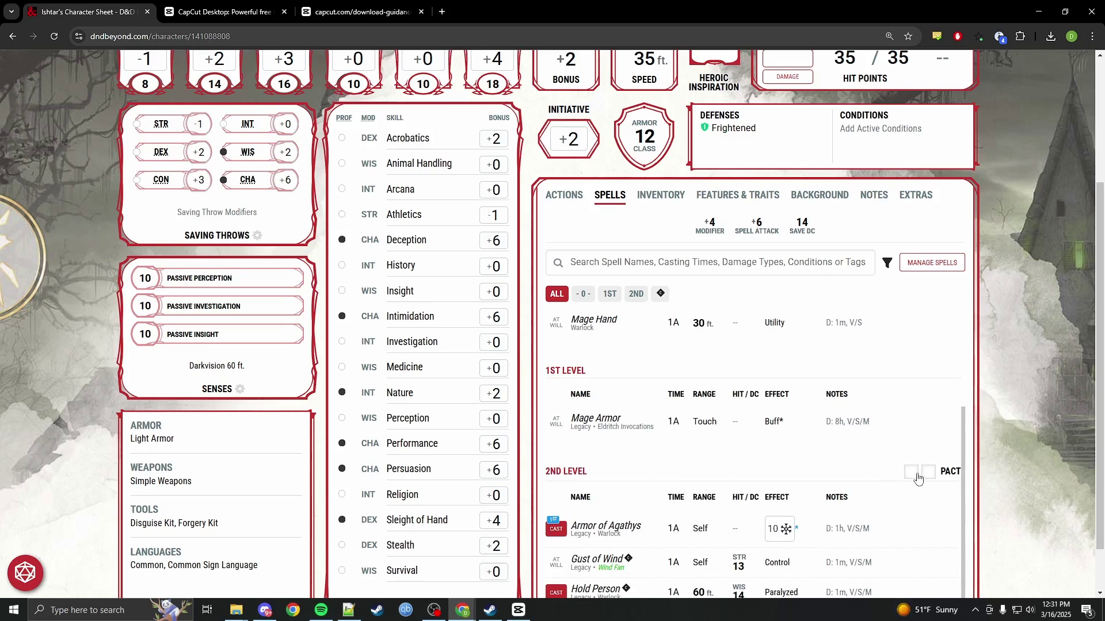
pyautogui.scroll(-1, 911, 475)
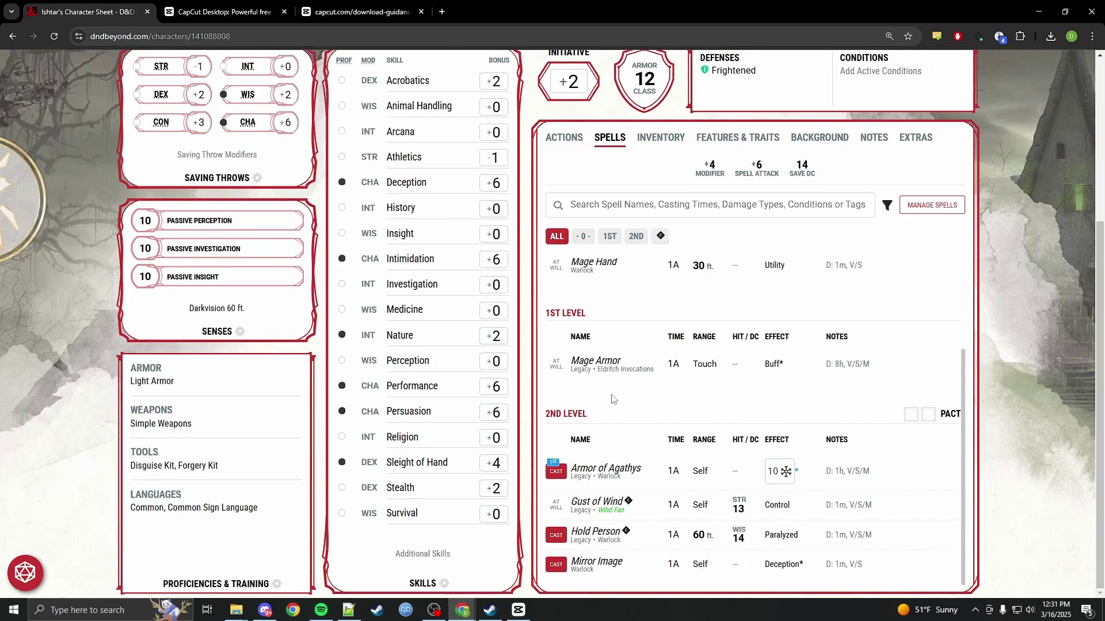
# Compare the 2nd-level spells with the at-will cantrips and the 1st-level Mage Armor.
pyautogui.moveTo(581, 413); pyautogui.dragTo(544, 416)
pyautogui.click(584, 420)
pyautogui.scroll(2, 622, 426)
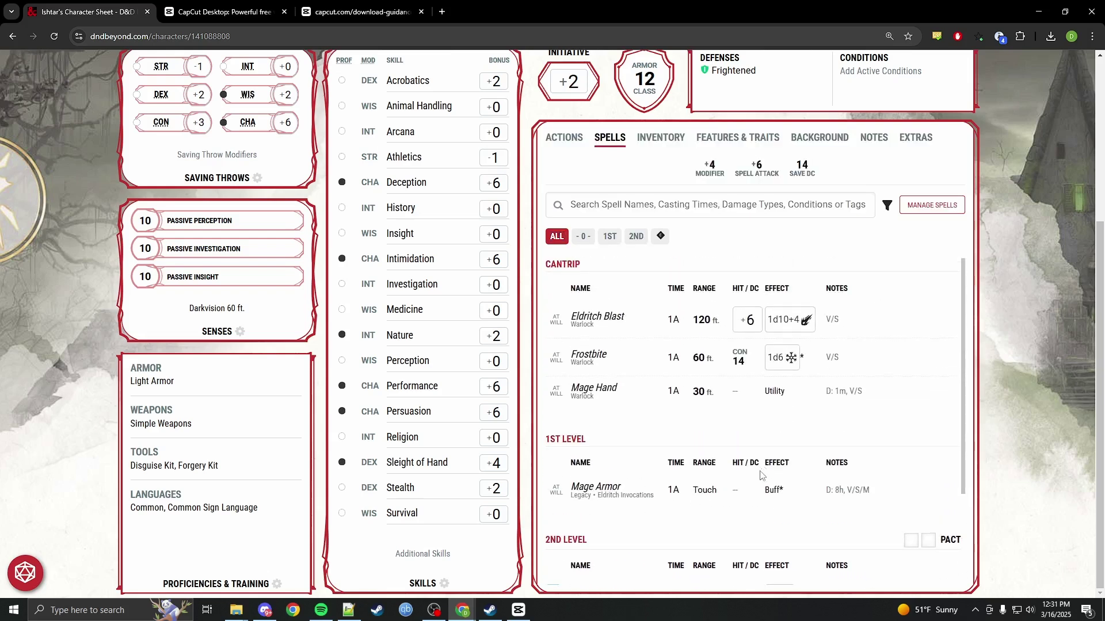
pyautogui.scroll(-2, 547, 448)
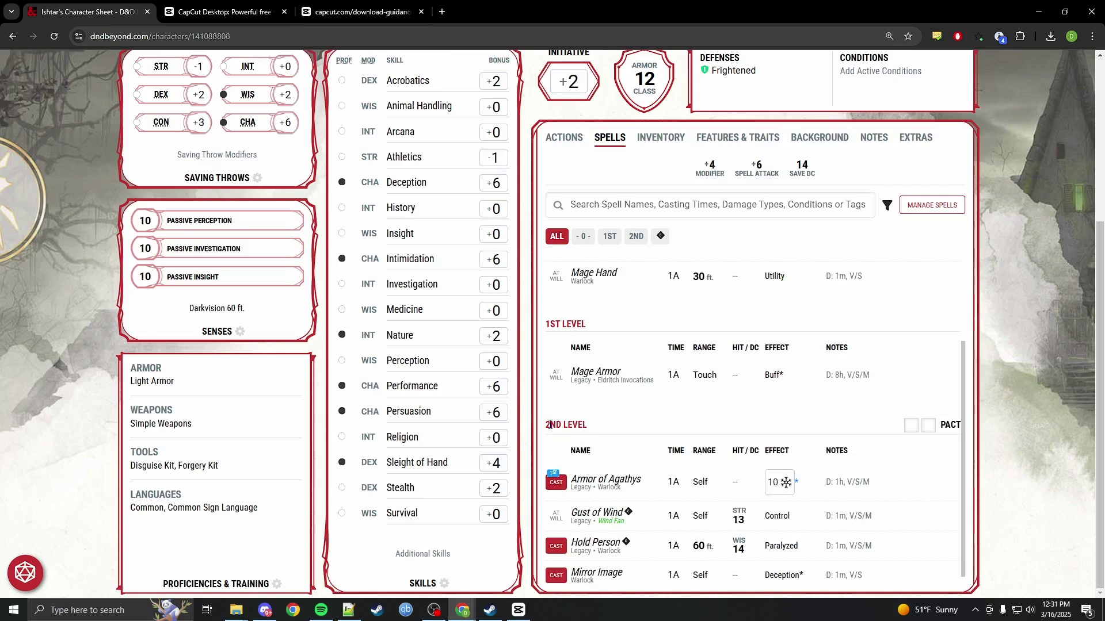
pyautogui.scroll(2, 814, 526)
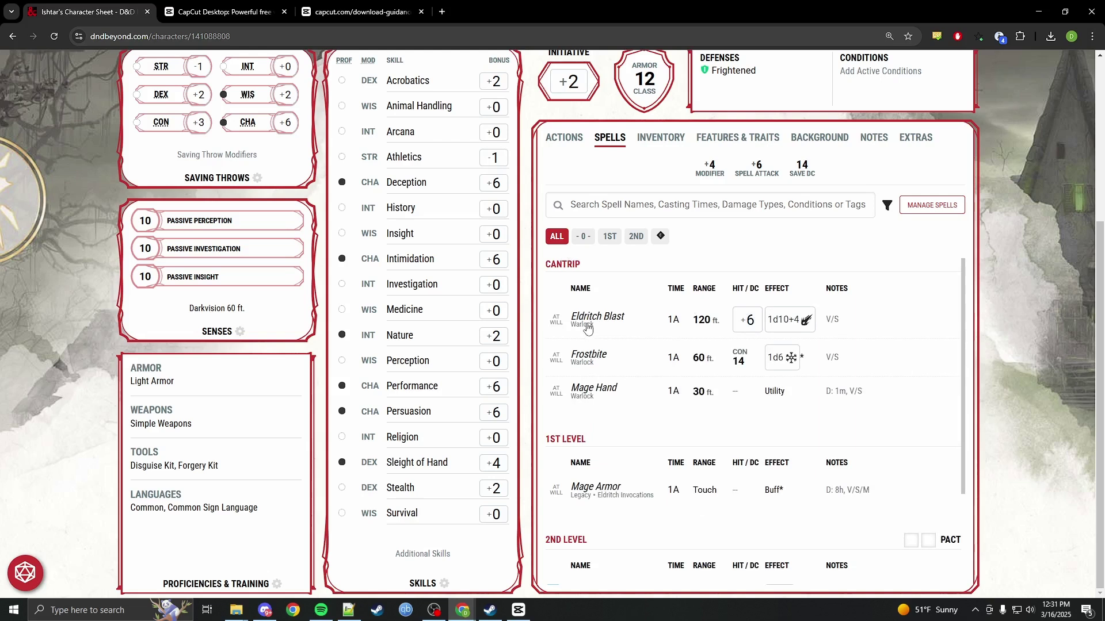
pyautogui.scroll(-1, 909, 493)
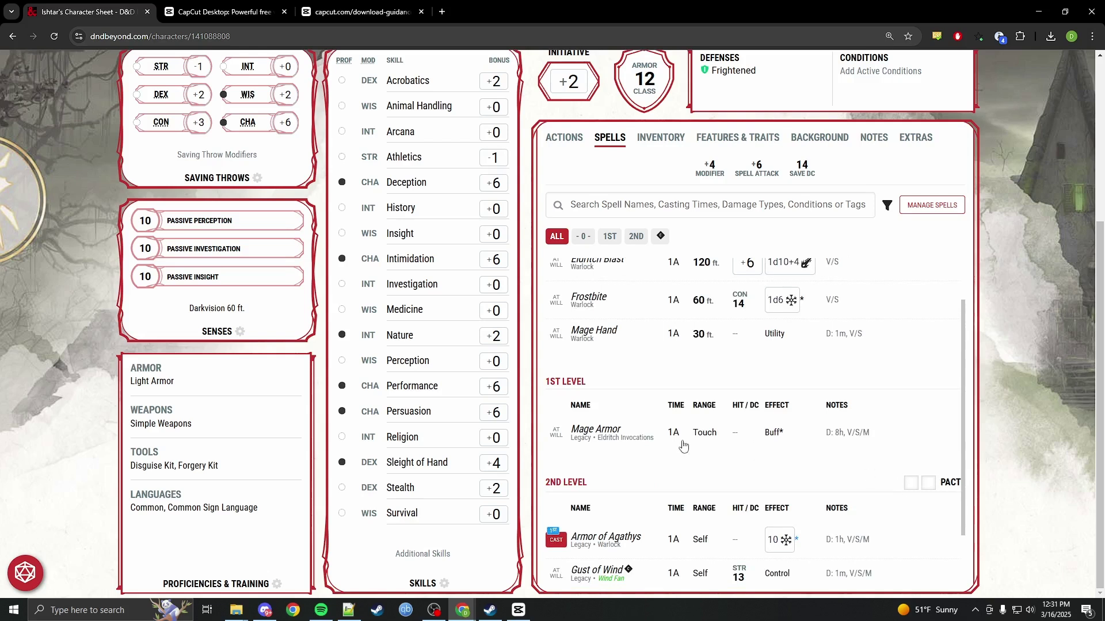
pyautogui.scroll(1, 683, 447)
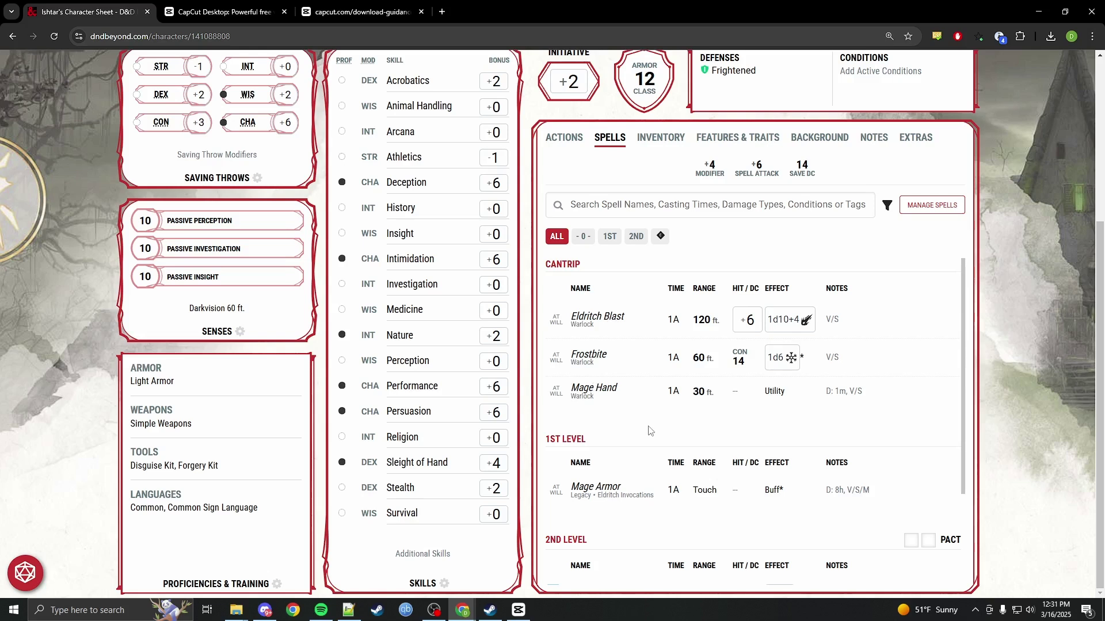
# Cast Armor of Agathys with a 2nd-level pact slot and check the hit points and slot tracker.
pyautogui.scroll(-3, 663, 438)
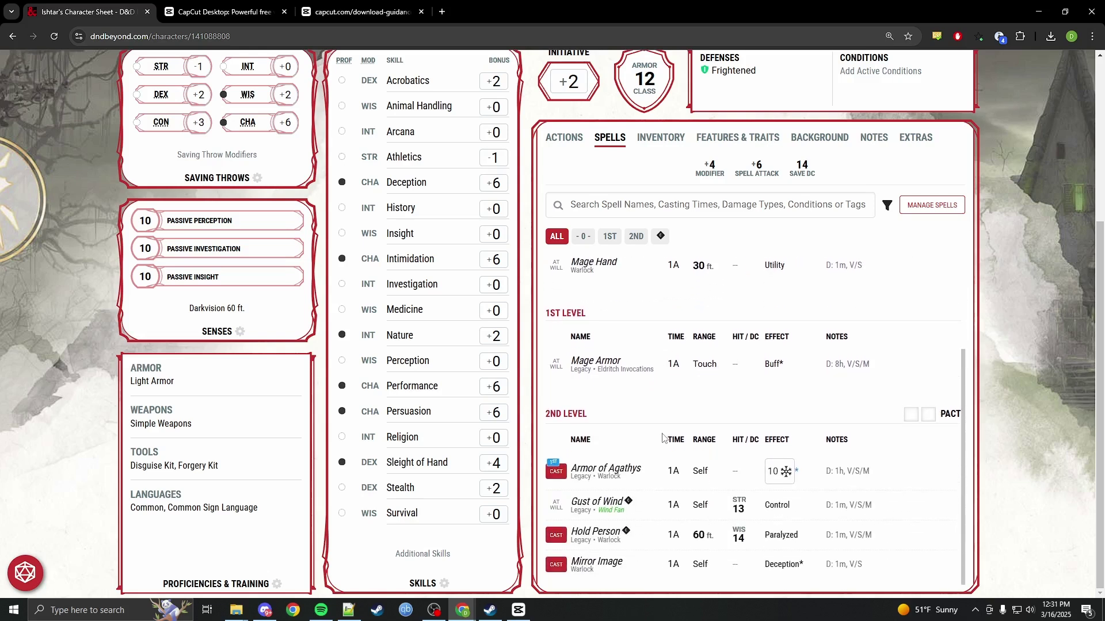
pyautogui.click(555, 474)
pyautogui.scroll(5, 962, 381)
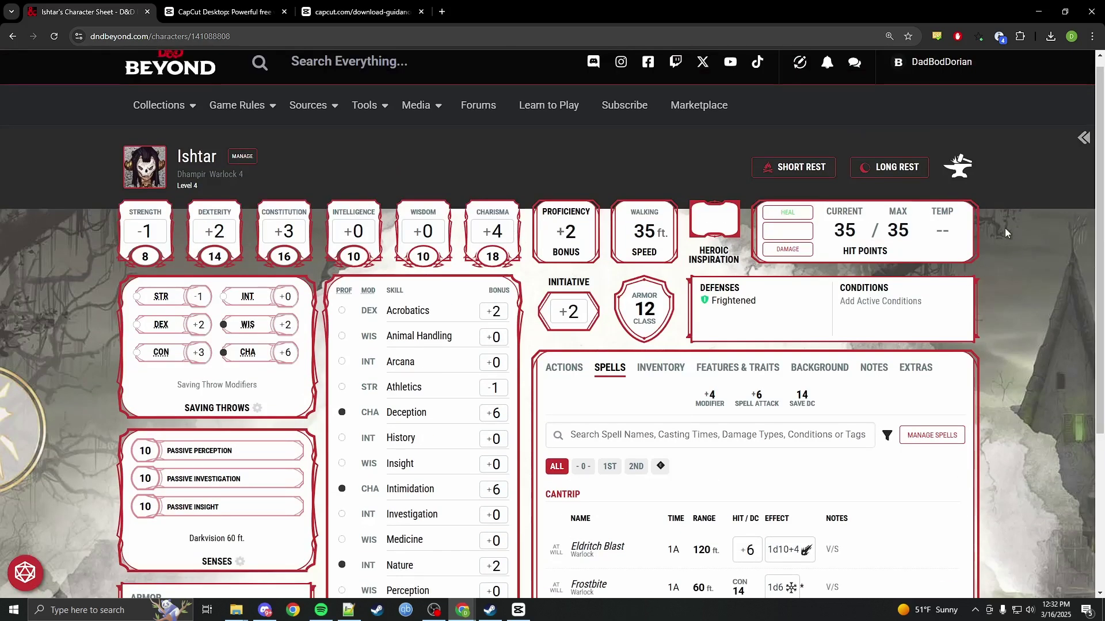
pyautogui.scroll(-4, 985, 362)
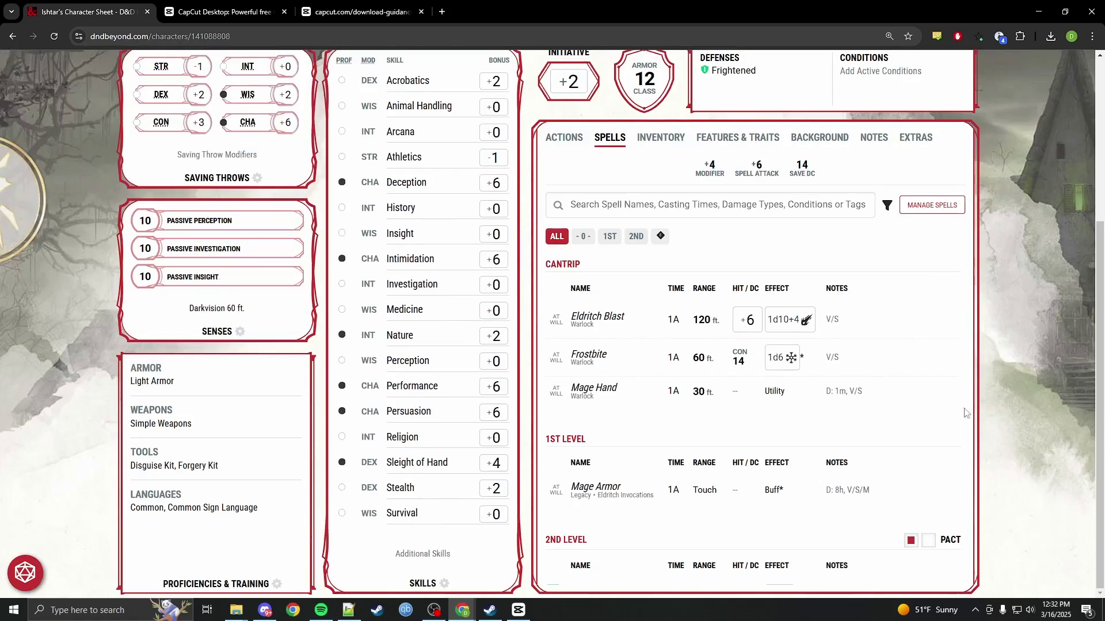
pyautogui.scroll(-3, 966, 403)
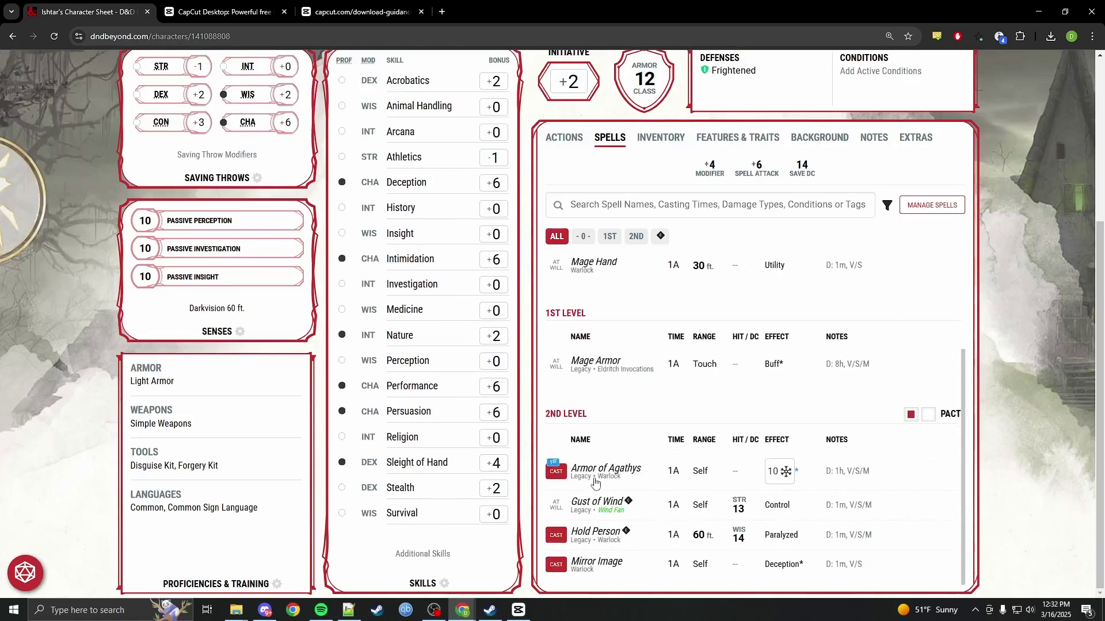
# Read the Armor of Agathys description, close it and check the temporary hit points.
pyautogui.click(596, 482)
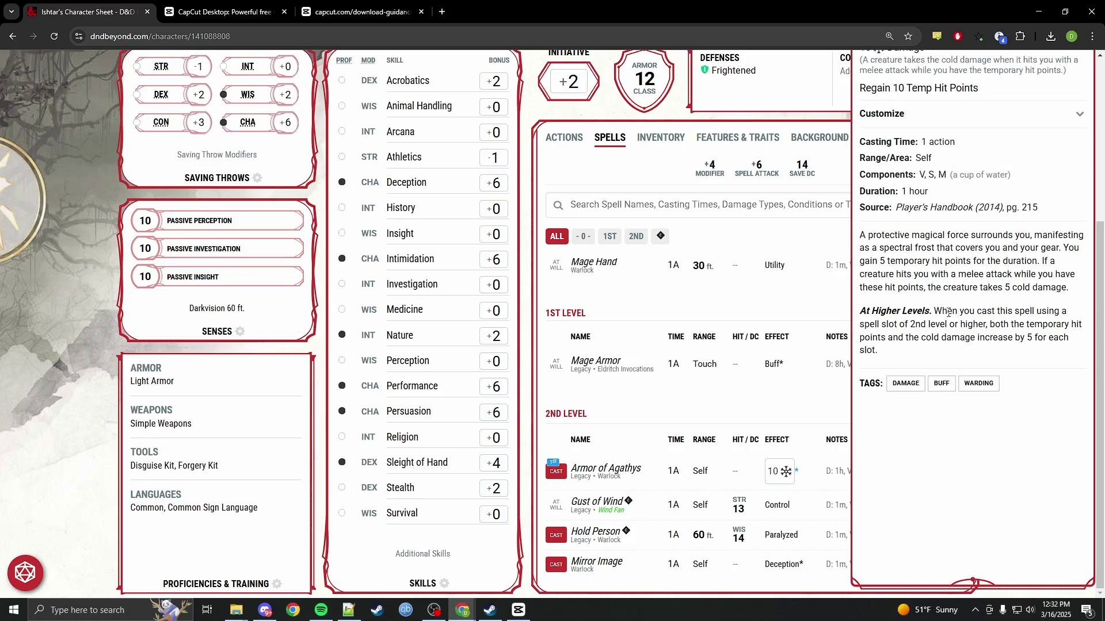
pyautogui.click(785, 295)
pyautogui.scroll(4, 786, 295)
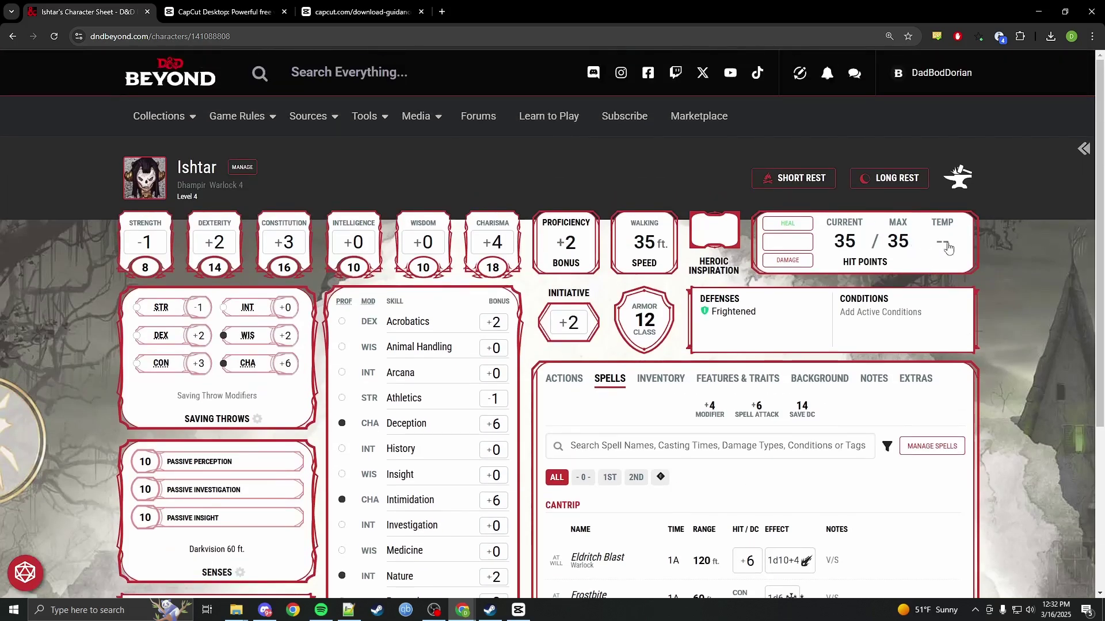
pyautogui.scroll(-8, 620, 481)
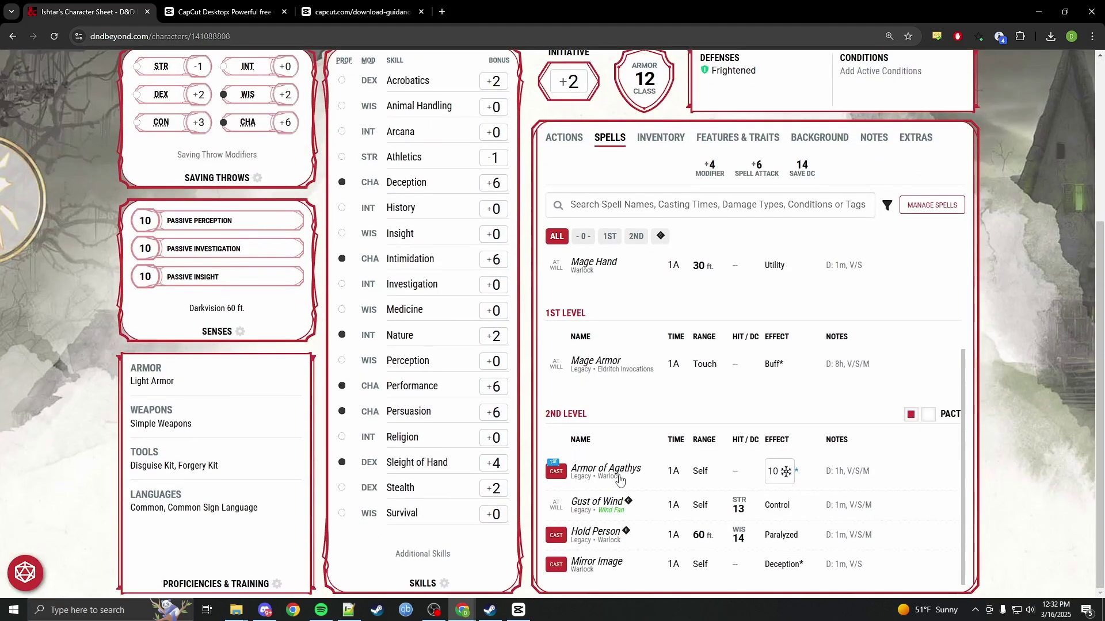
# Reopen the Armor of Agathys description, read its At Higher Levels rule and close it.
pyautogui.click(619, 480)
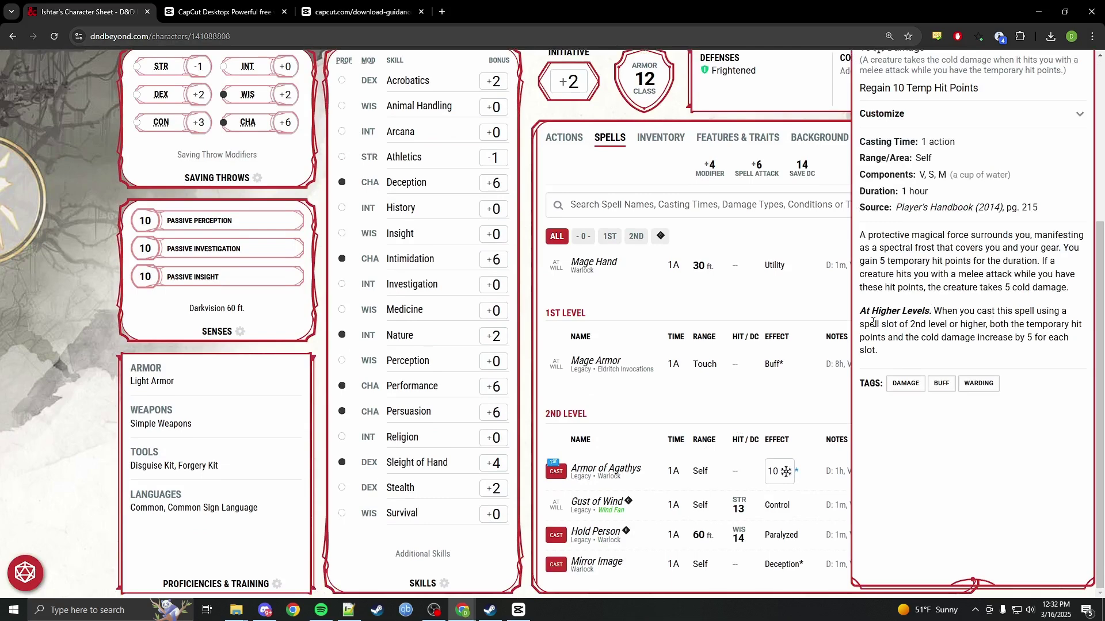
pyautogui.moveTo(921, 327); pyautogui.dragTo(932, 329)
pyautogui.click(820, 394)
# Set the character's temporary hit points to 10.
pyautogui.scroll(8, 817, 400)
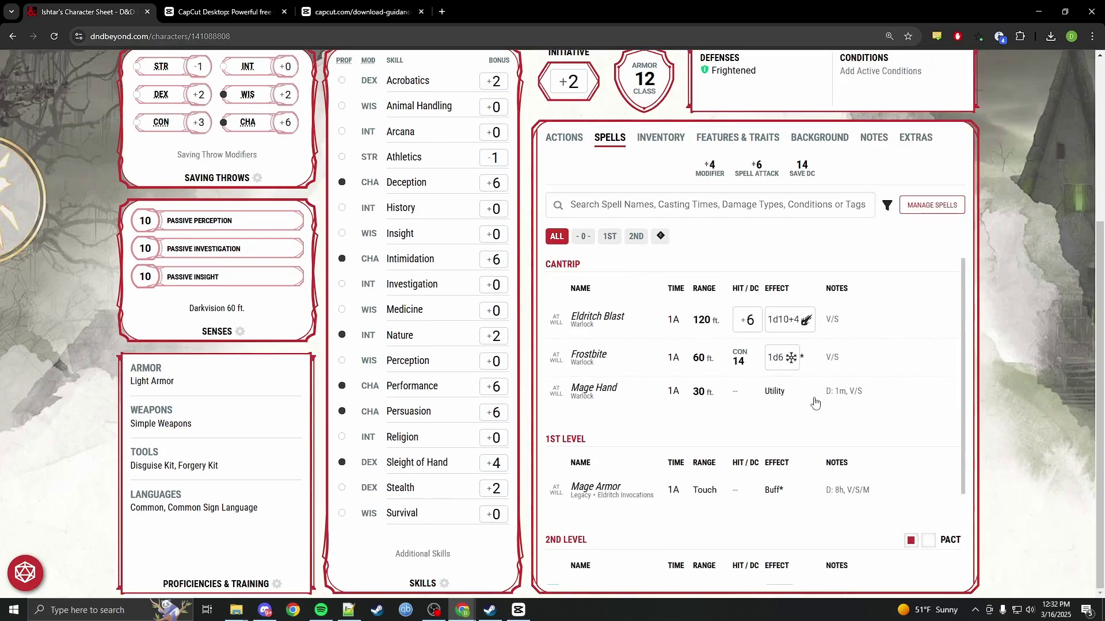
pyautogui.click(937, 252)
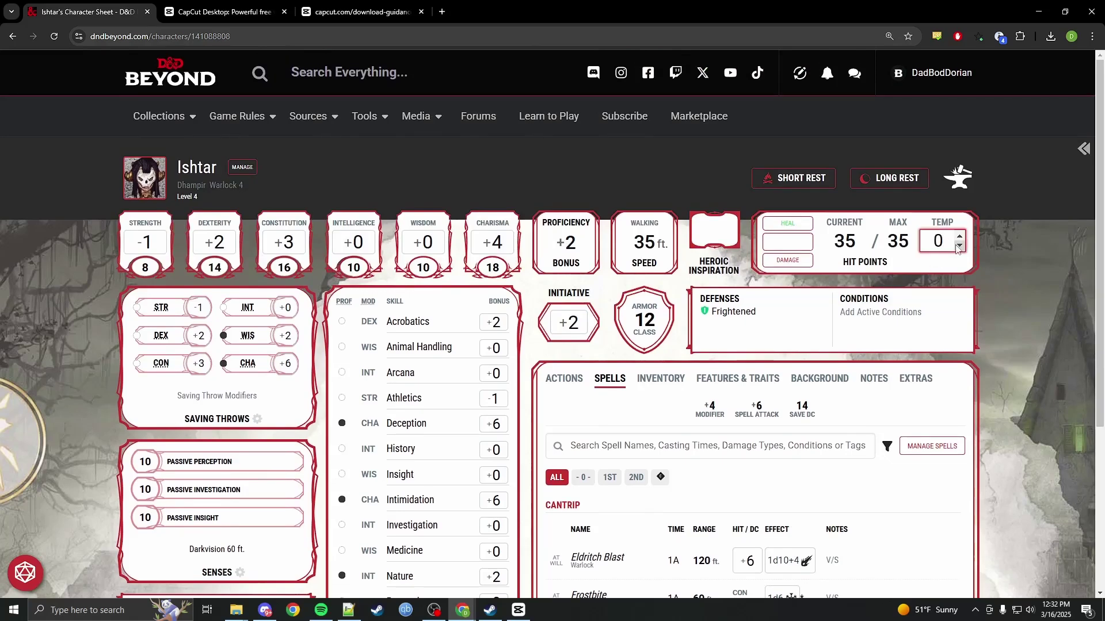
pyautogui.write('10')
pyautogui.click(1046, 289)
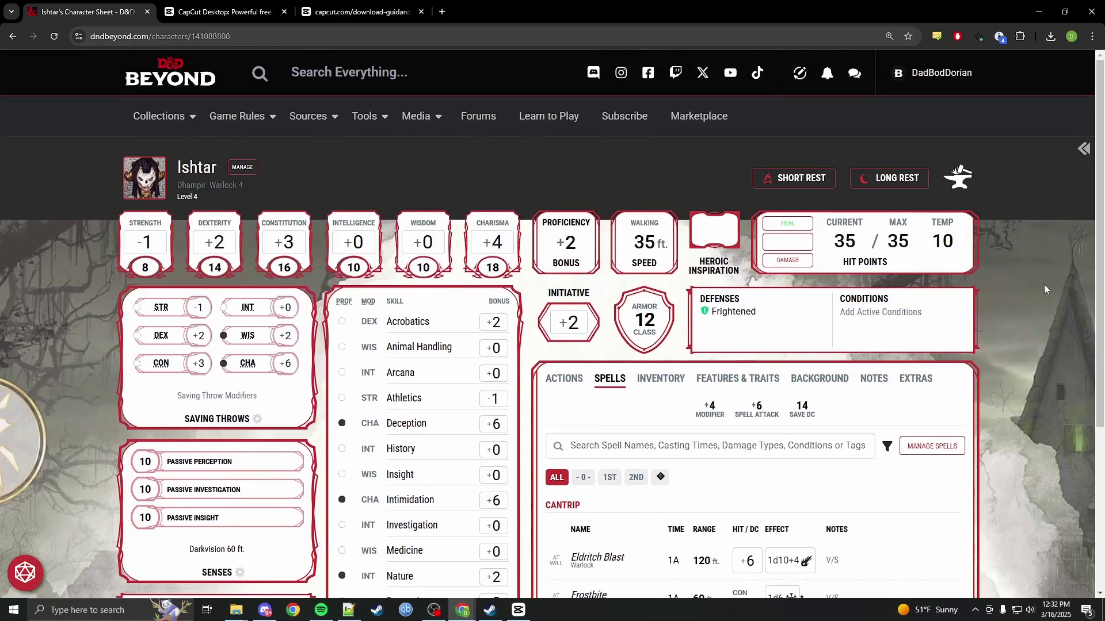
# Review the cantrips, Mage Armor and the 2nd-level pact spells once more alongside the hit points.
pyautogui.scroll(-4, 1021, 309)
pyautogui.scroll(-2, 838, 341)
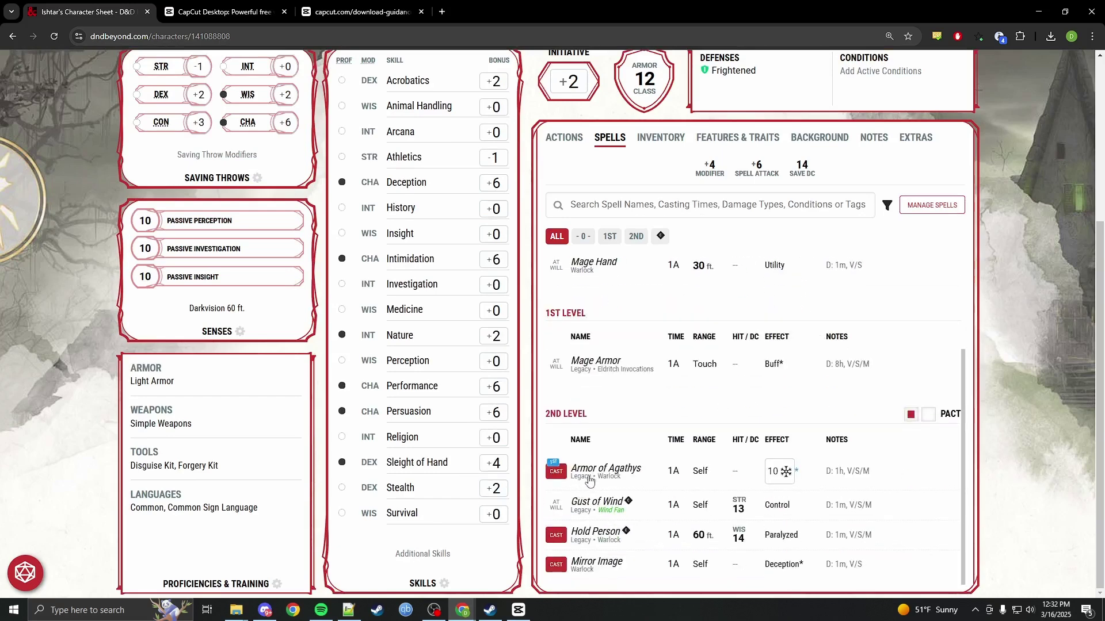
pyautogui.scroll(2, 747, 533)
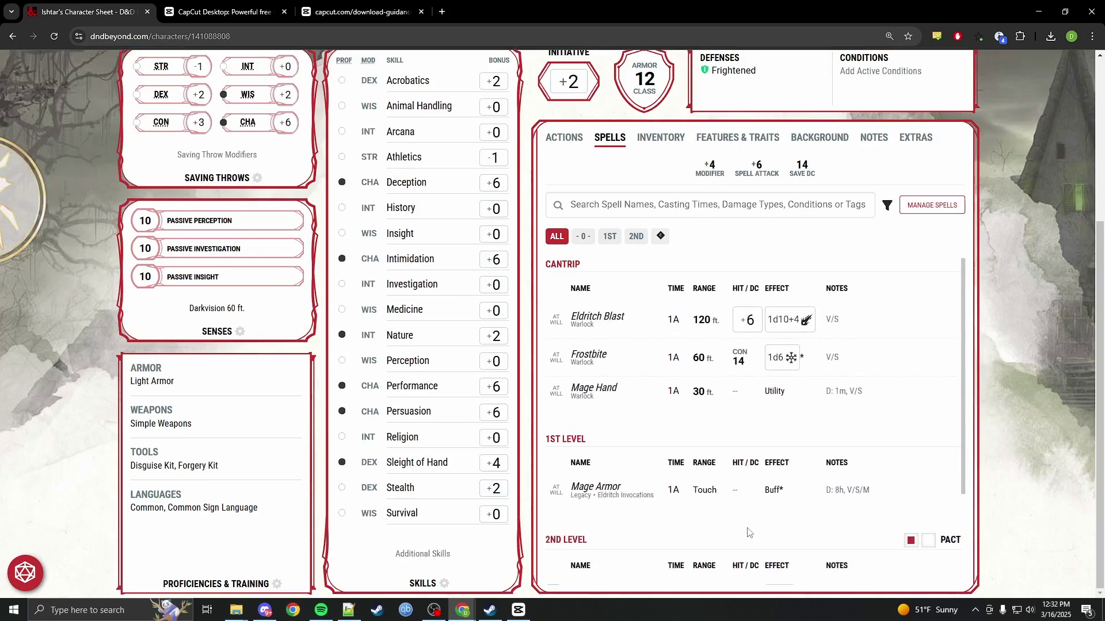
pyautogui.scroll(4, 728, 408)
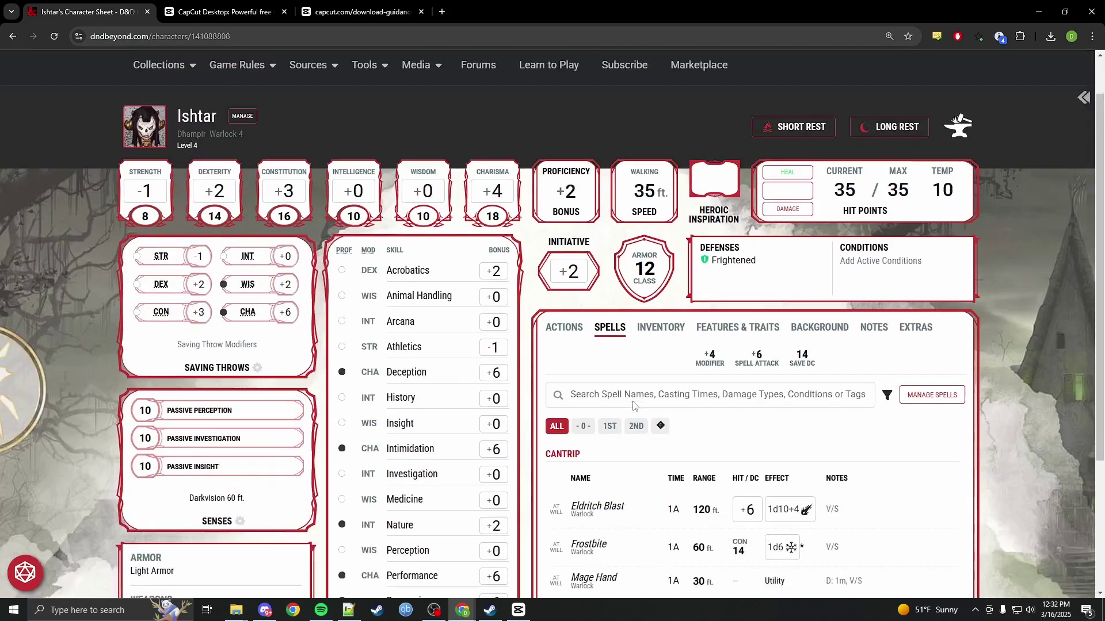
pyautogui.scroll(-2, 633, 406)
pyautogui.scroll(-2, 634, 409)
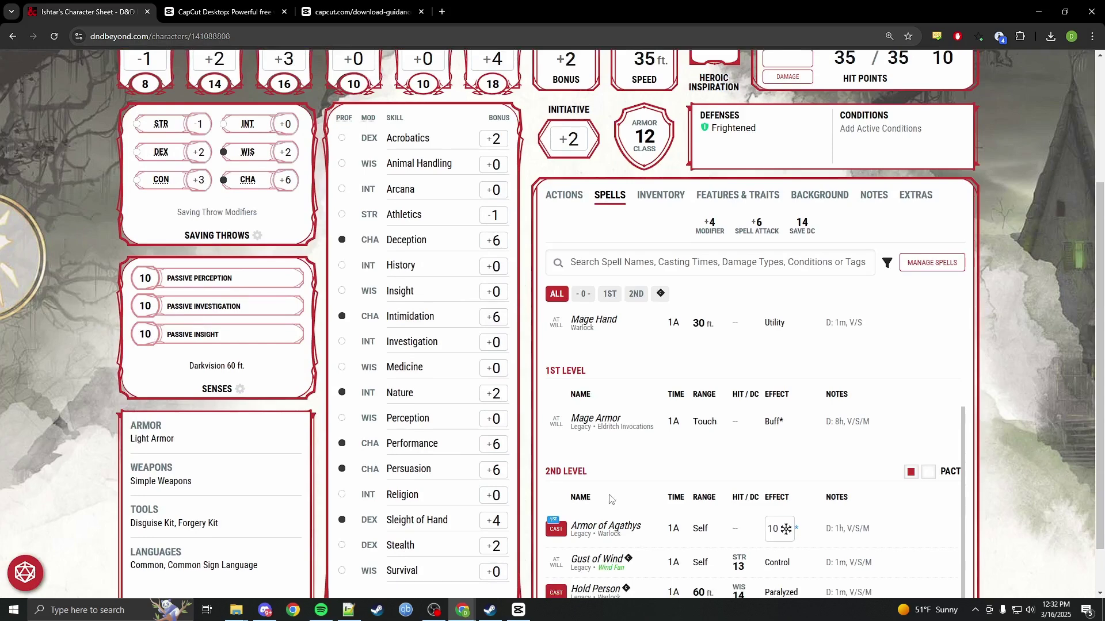
pyautogui.scroll(2, 609, 568)
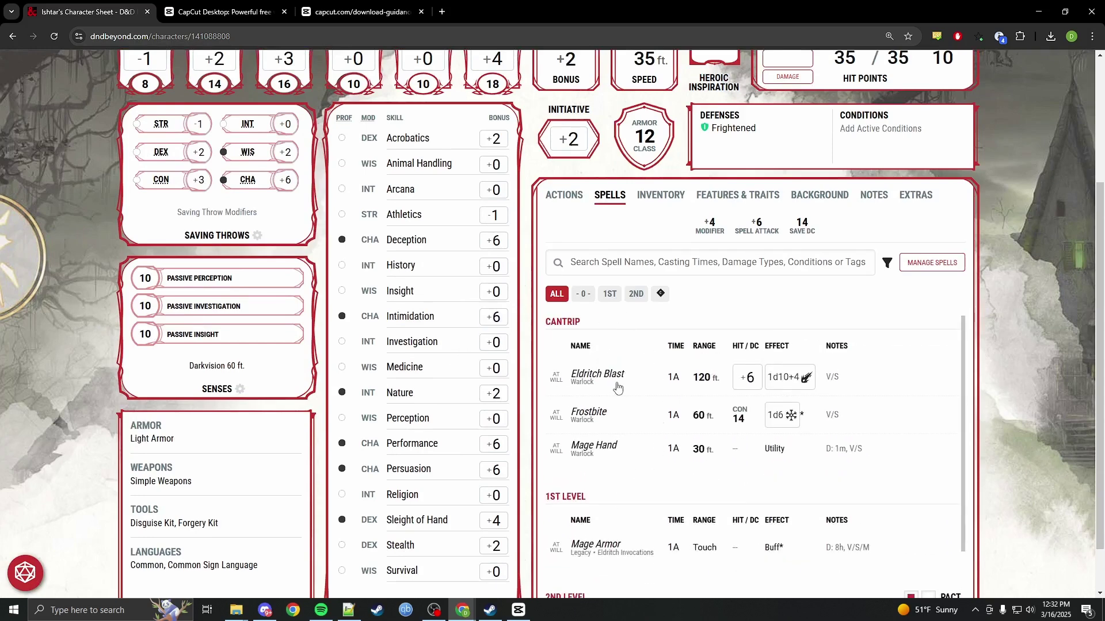
pyautogui.scroll(1, 618, 387)
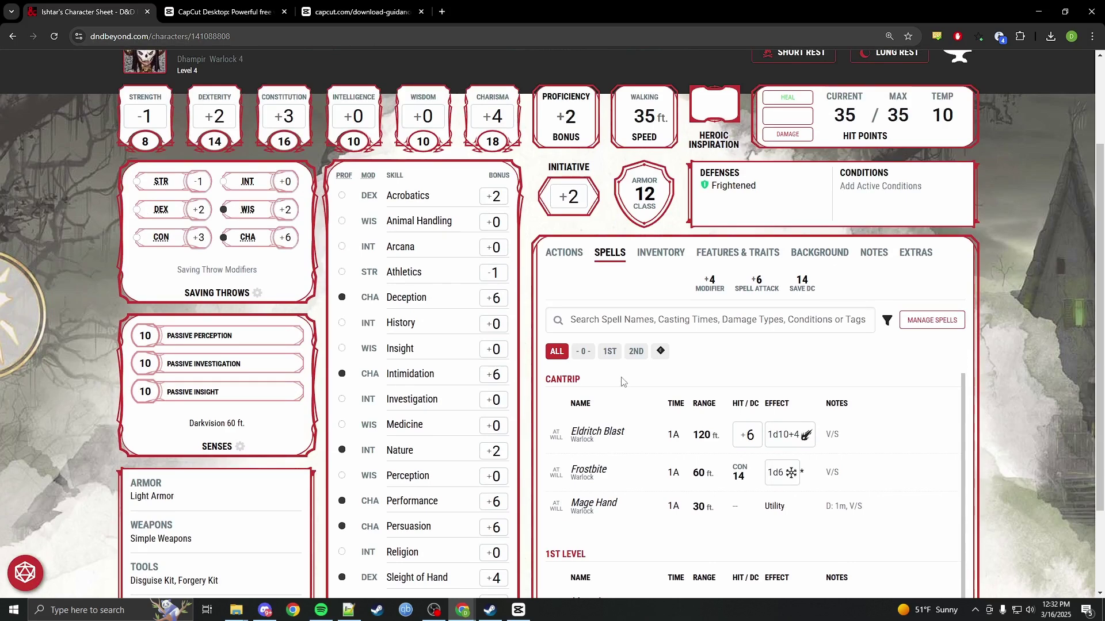
pyautogui.scroll(2, 579, 286)
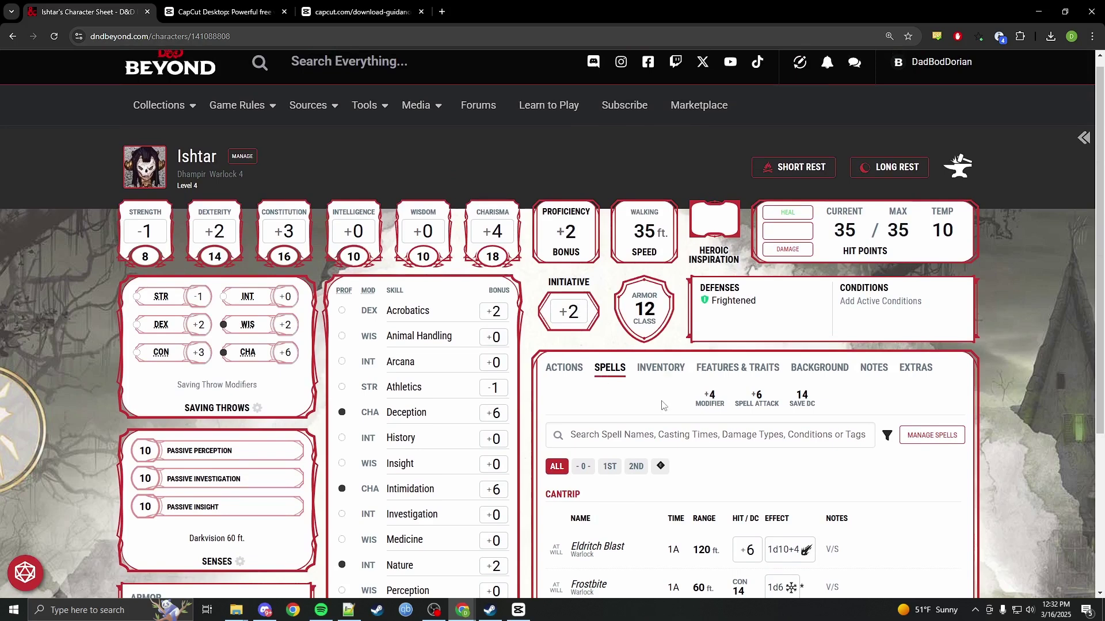
# Show the character's inventory and look through the equipment, carried weight and attunement items.
pyautogui.scroll(-2, 661, 404)
pyautogui.click(671, 253)
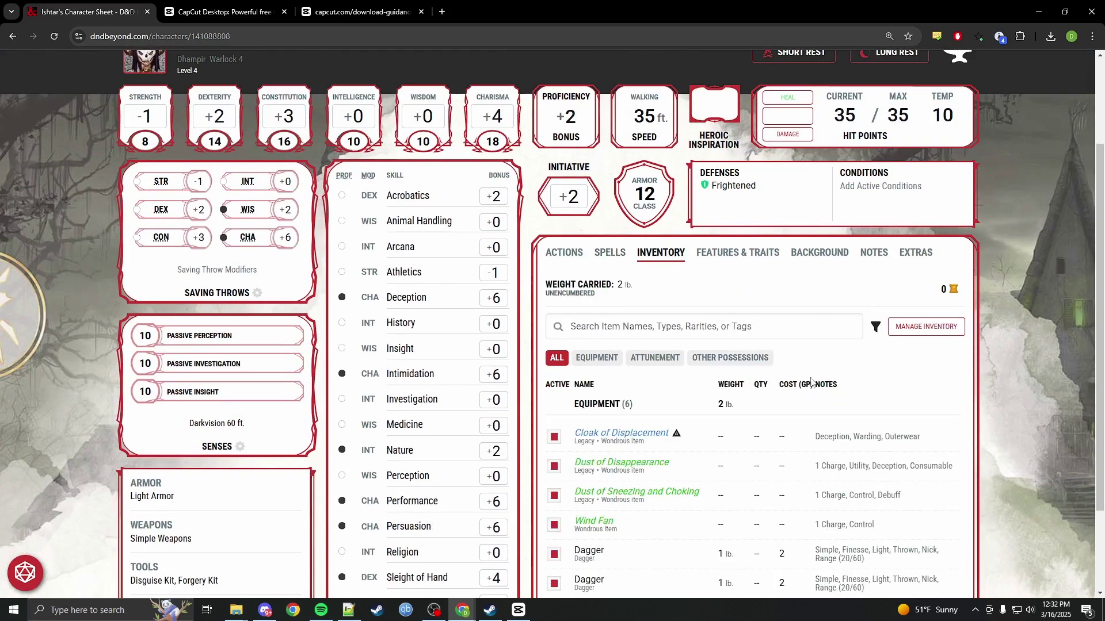
pyautogui.scroll(-2, 811, 402)
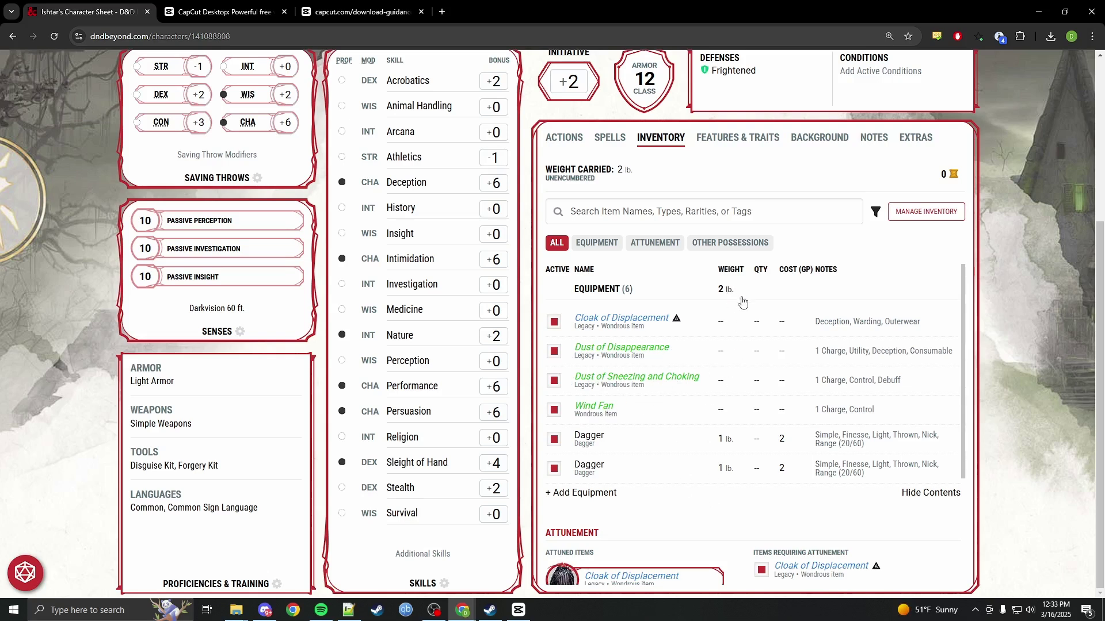
pyautogui.scroll(-3, 666, 461)
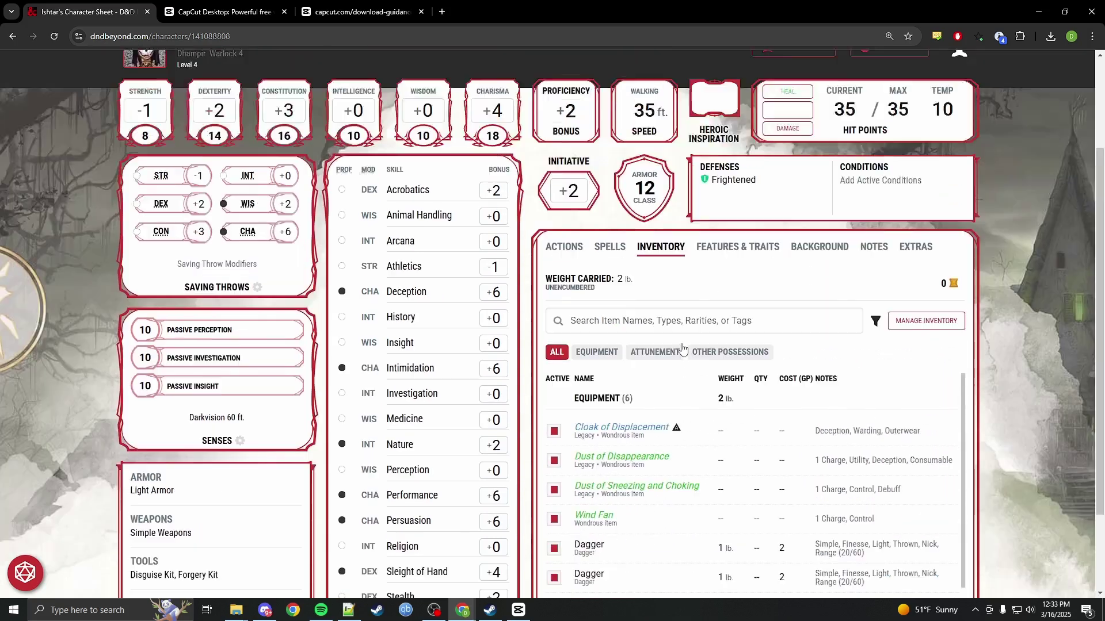
# Show the character's features and traits and read the Warlock features from the start of the list.
pyautogui.scroll(3, 683, 348)
pyautogui.click(726, 389)
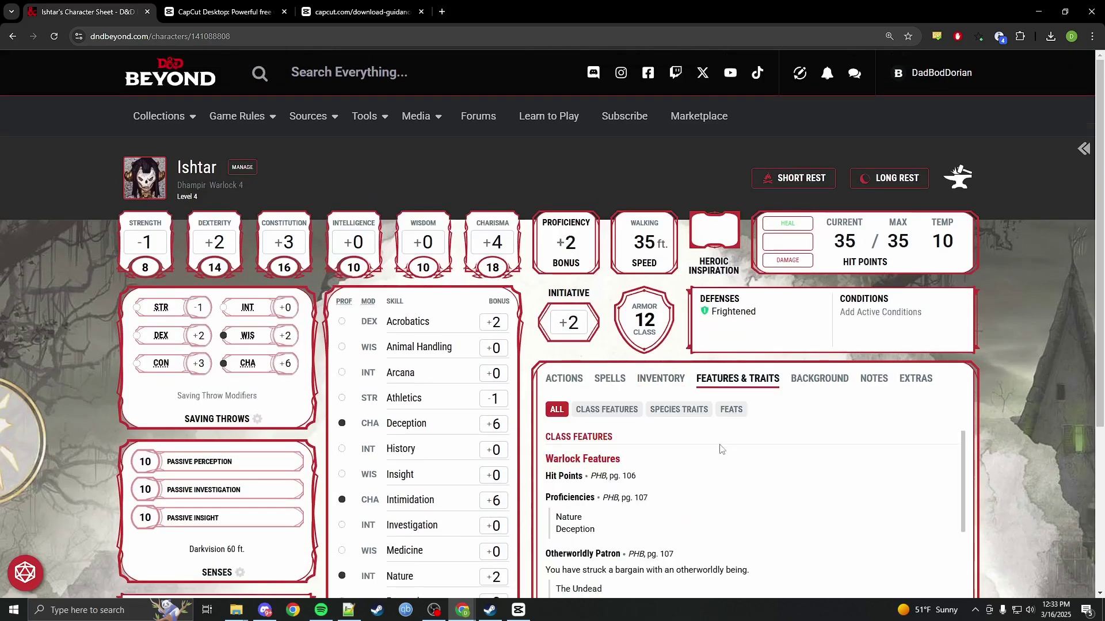
pyautogui.scroll(-3, 726, 446)
pyautogui.scroll(-4, 1042, 443)
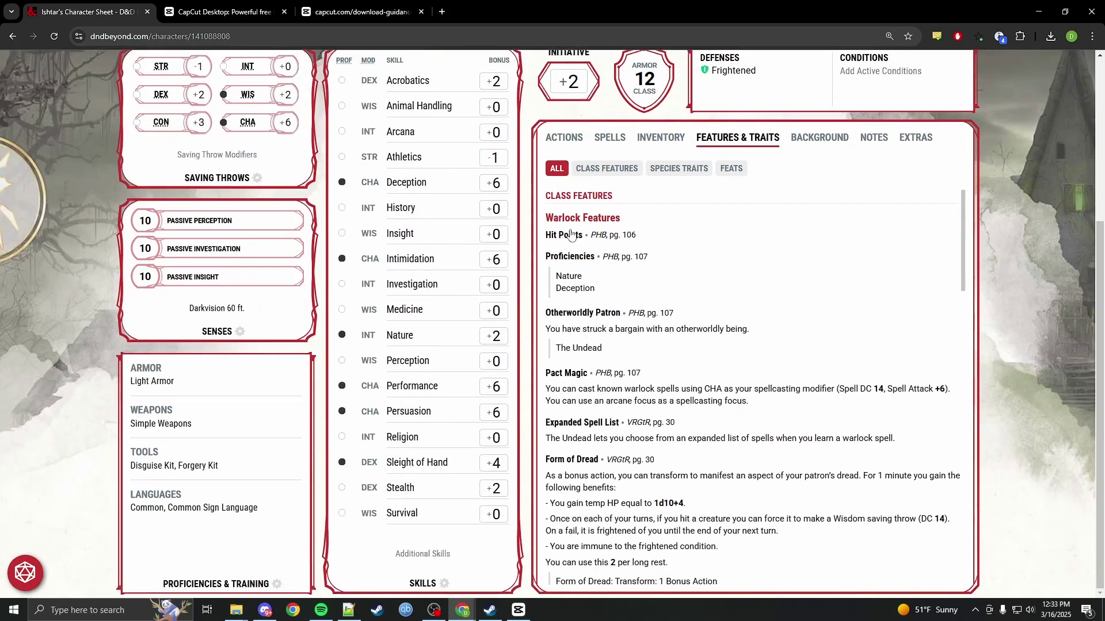
pyautogui.moveTo(619, 213); pyautogui.dragTo(546, 218)
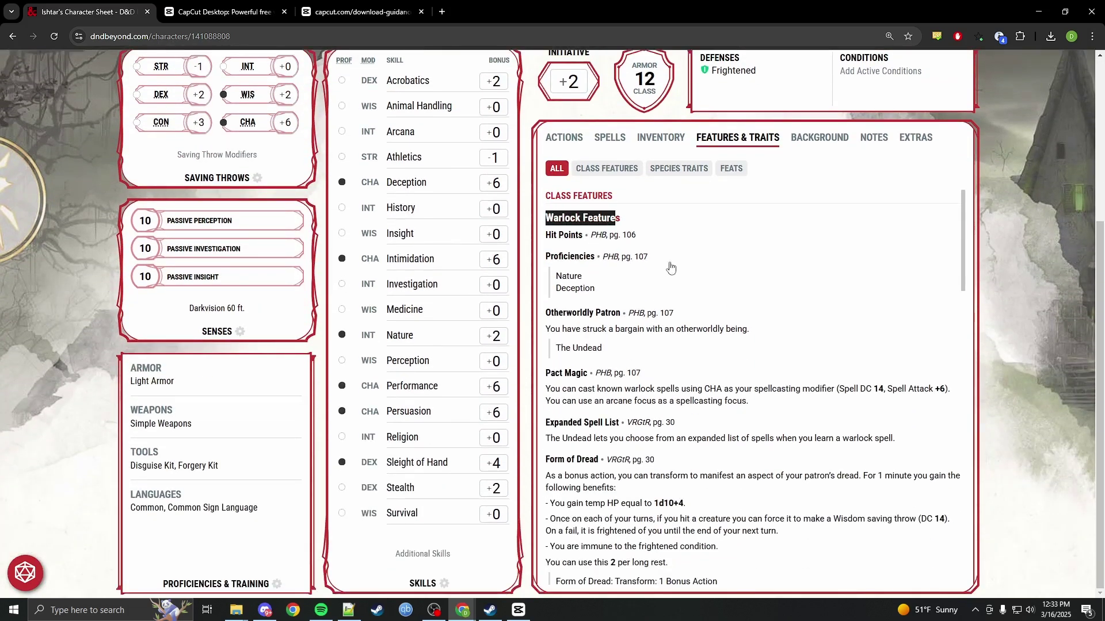
# View the details of the Warlock Proficiencies and Ability Score Improvement features, browse the species traits and close the details.
pyautogui.click(708, 273)
pyautogui.scroll(-3, 708, 273)
pyautogui.scroll(-10, 709, 273)
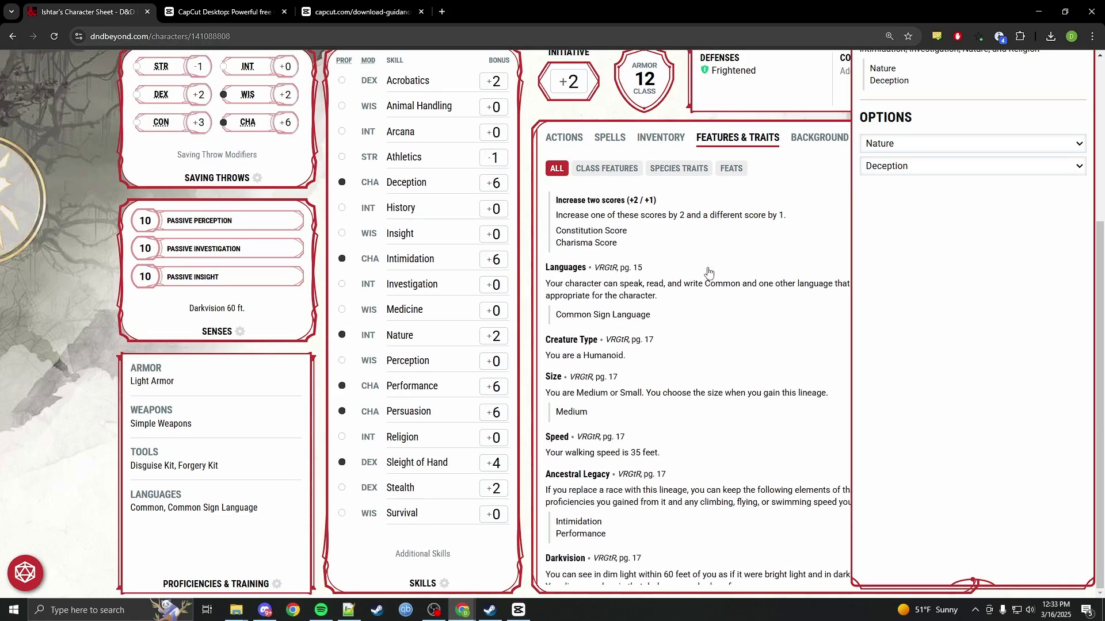
pyautogui.scroll(3, 667, 300)
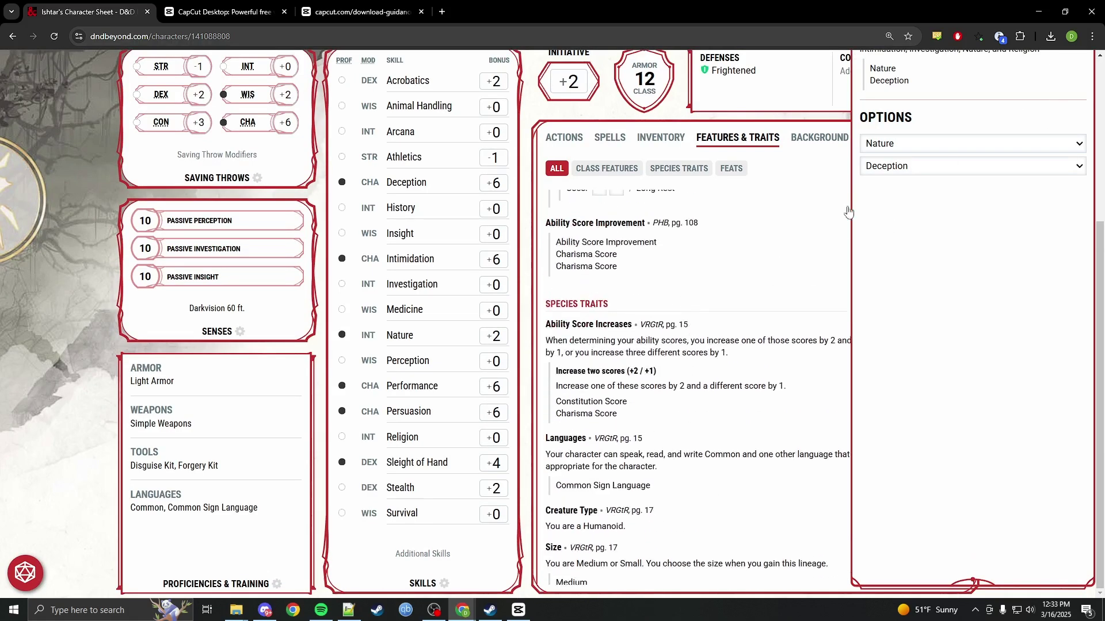
pyautogui.scroll(4, 902, 244)
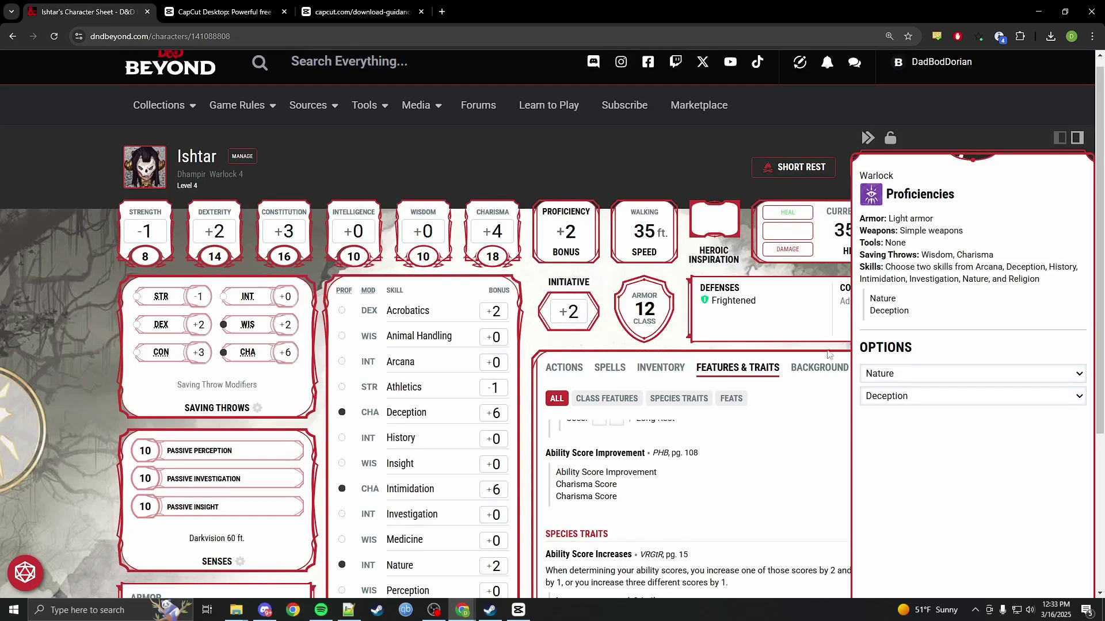
pyautogui.click(827, 457)
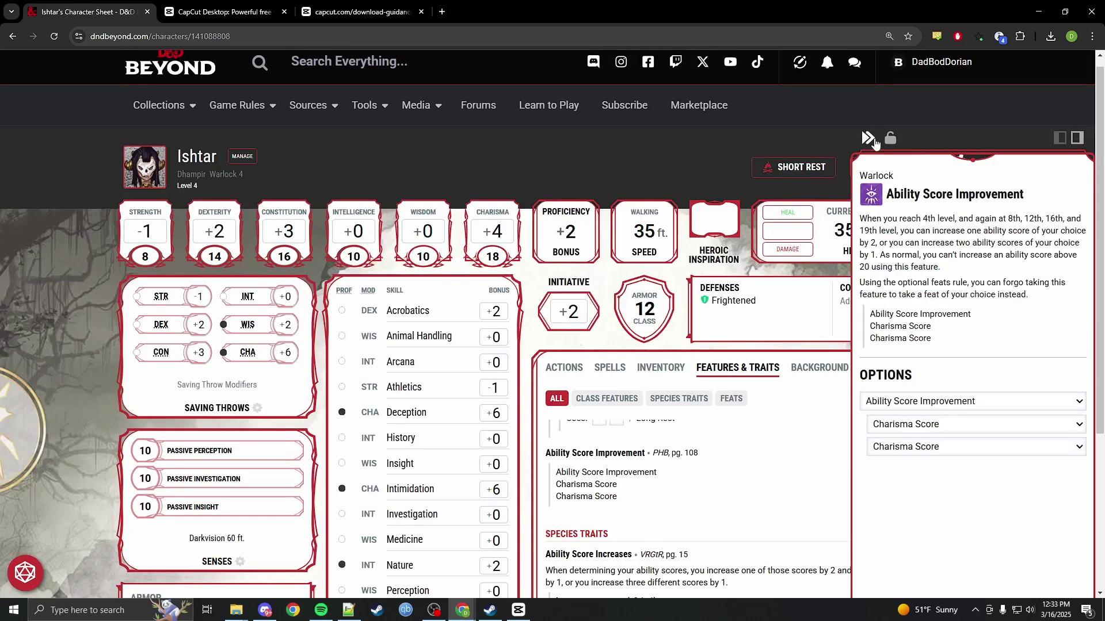
pyautogui.click(868, 138)
# Read the details of the Dhampir Languages trait and close them.
pyautogui.scroll(-3, 770, 438)
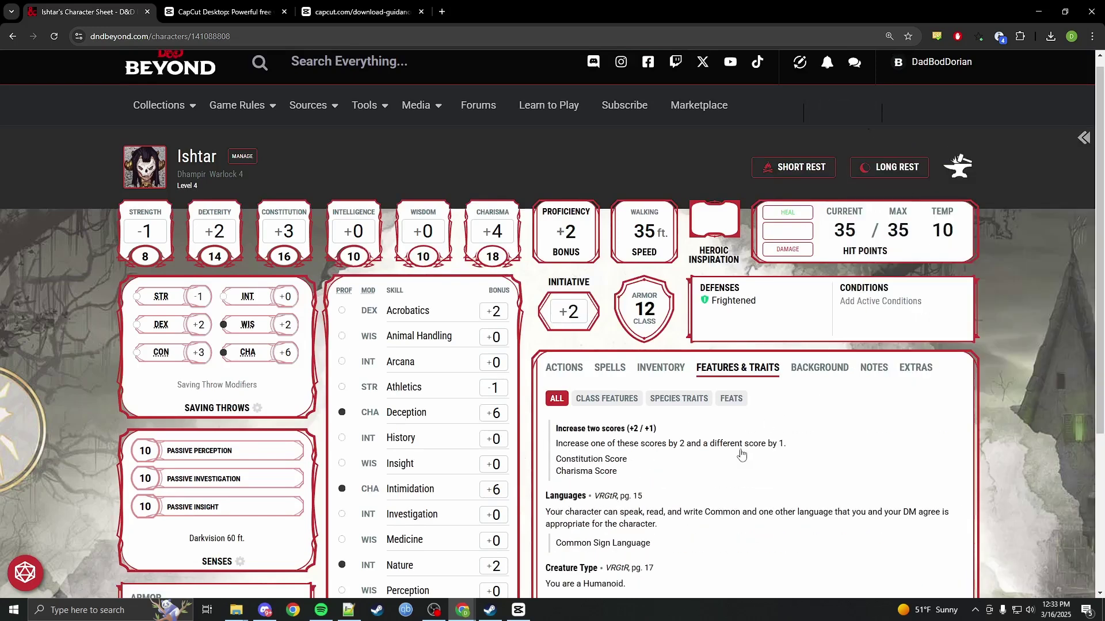
pyautogui.click(569, 506)
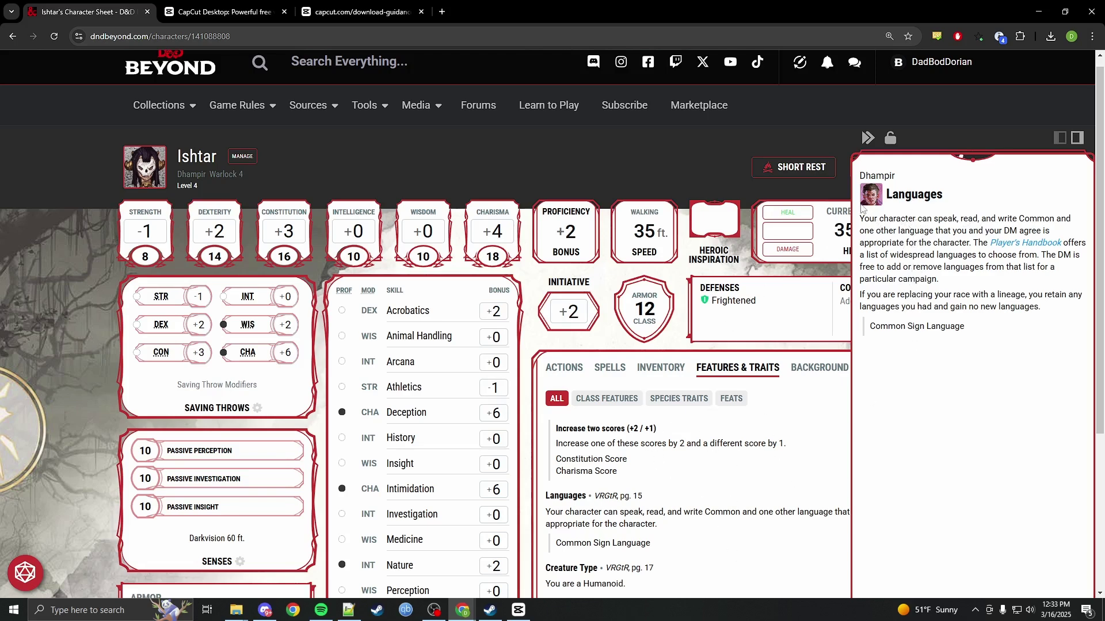
pyautogui.click(867, 138)
# Show the character's background and look through the Charlatan feature, characteristics and ability scores.
pyautogui.scroll(-3, 837, 188)
pyautogui.click(818, 199)
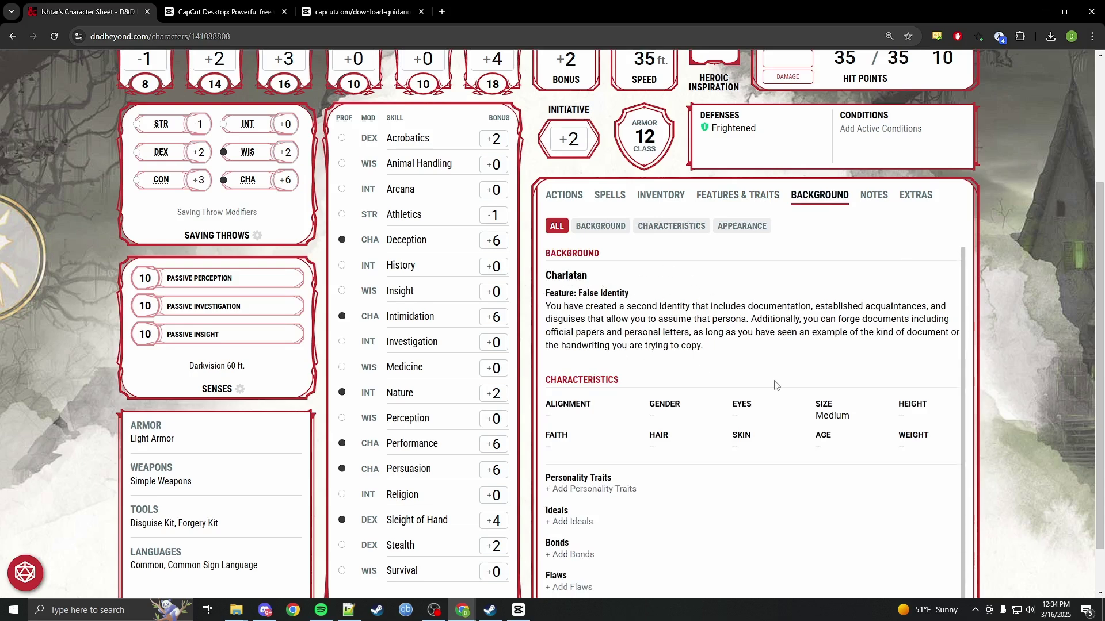
pyautogui.scroll(-1, 774, 385)
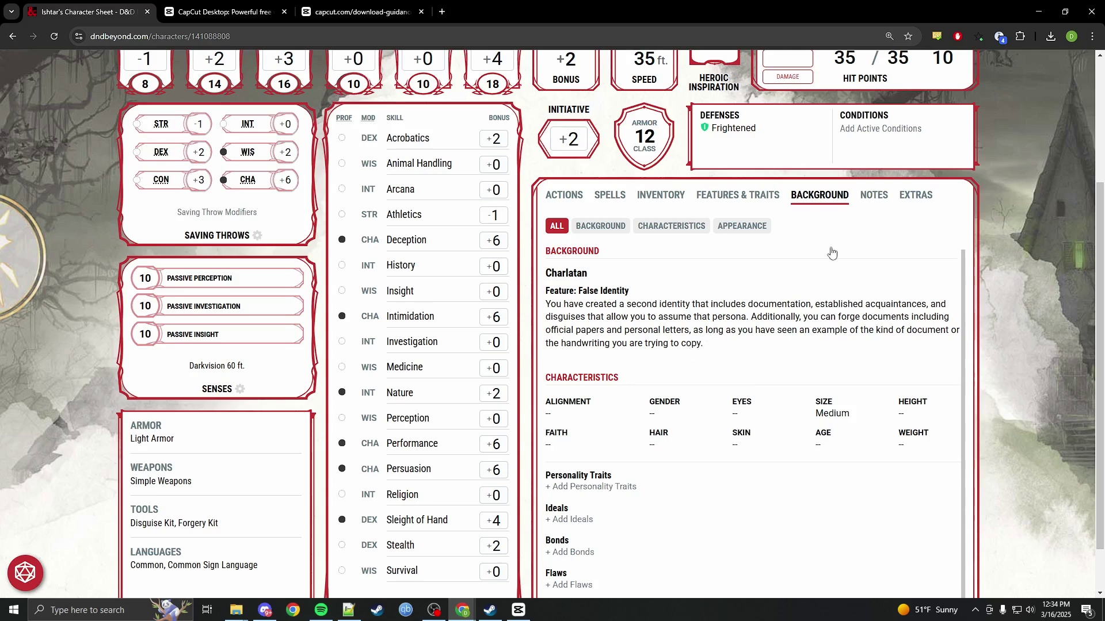
pyautogui.scroll(3, 155, 211)
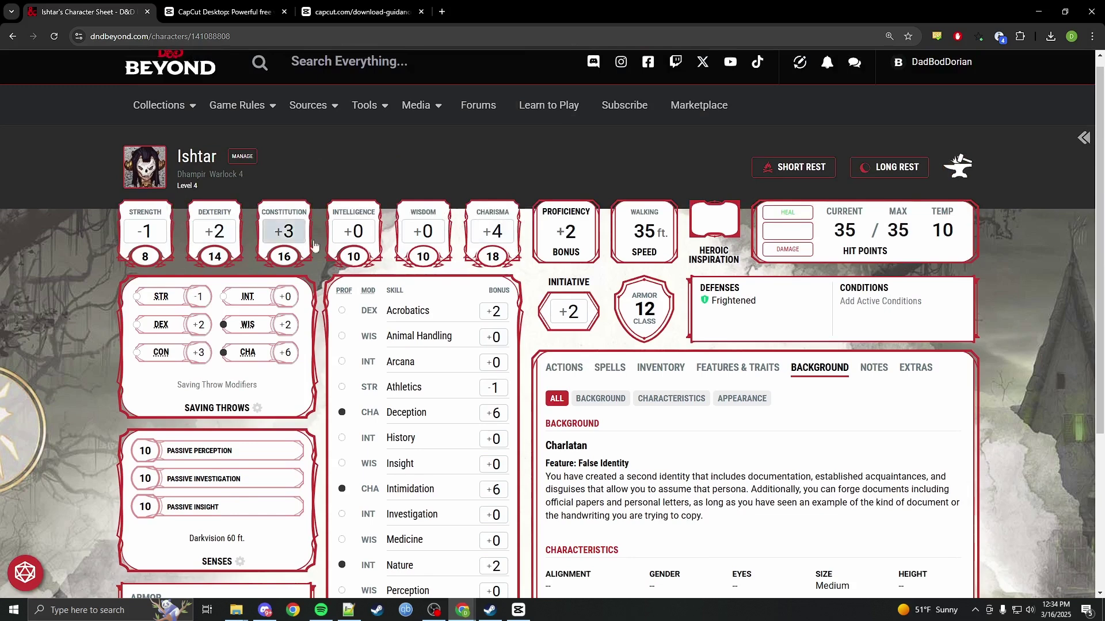
pyautogui.scroll(-4, 314, 246)
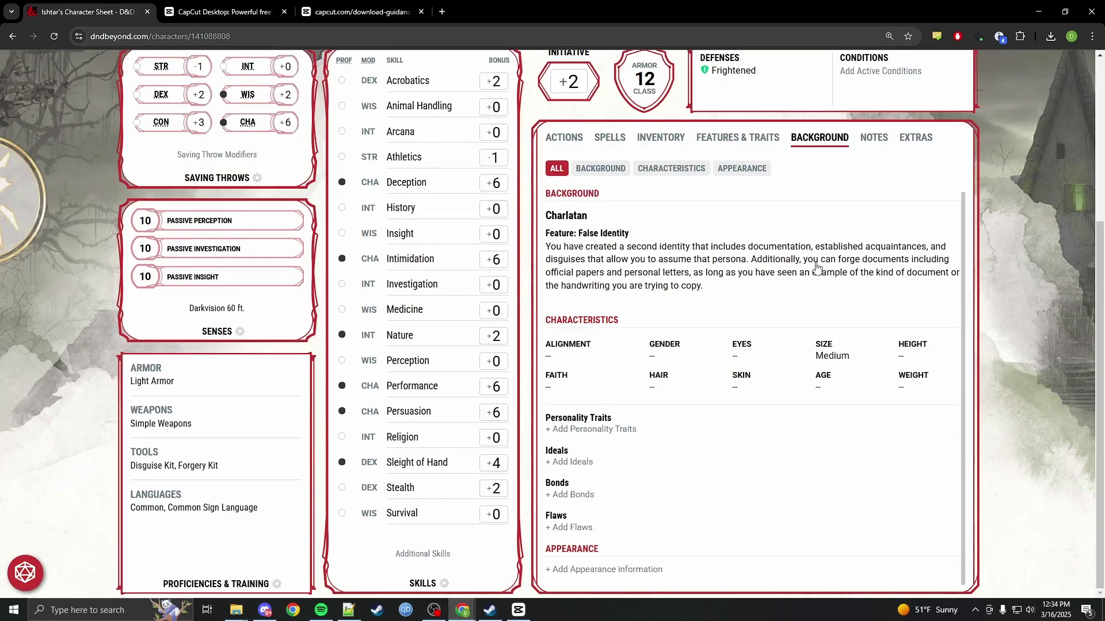
# Filter the background information by Background, Characteristics and Appearance in turn, comparing the fields, and return to the Background text.
pyautogui.click(620, 168)
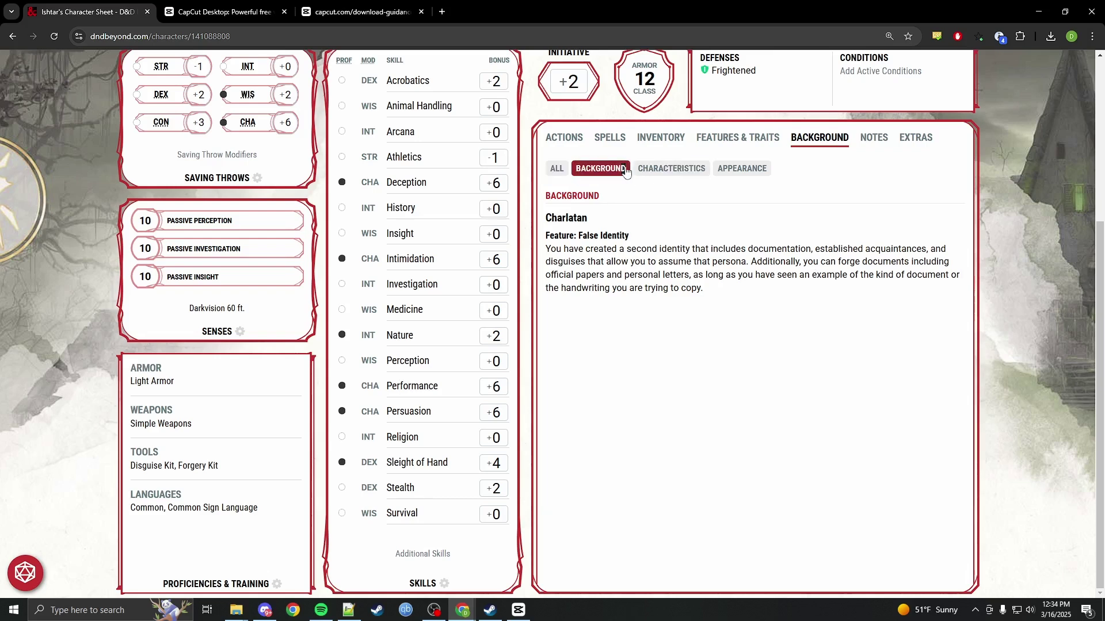
pyautogui.click(698, 168)
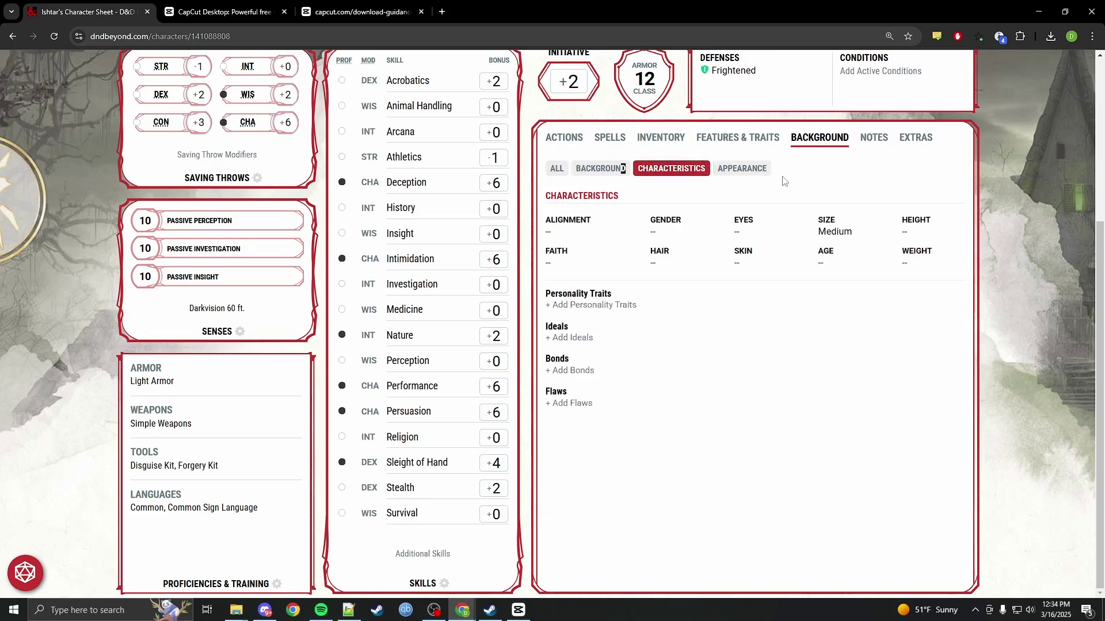
pyautogui.click(726, 169)
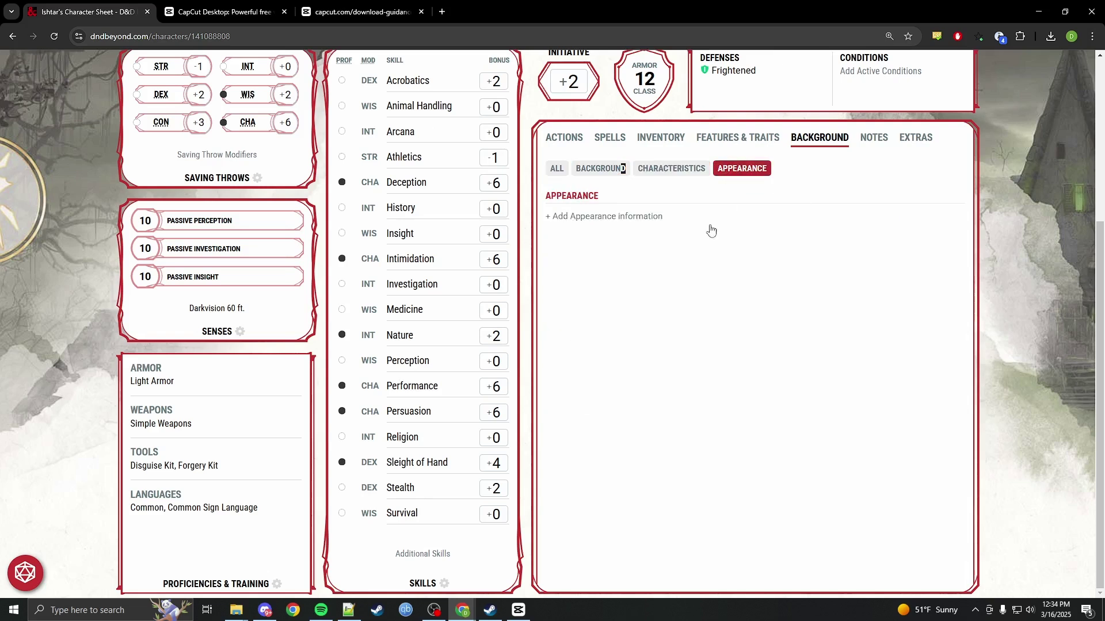
pyautogui.click(679, 170)
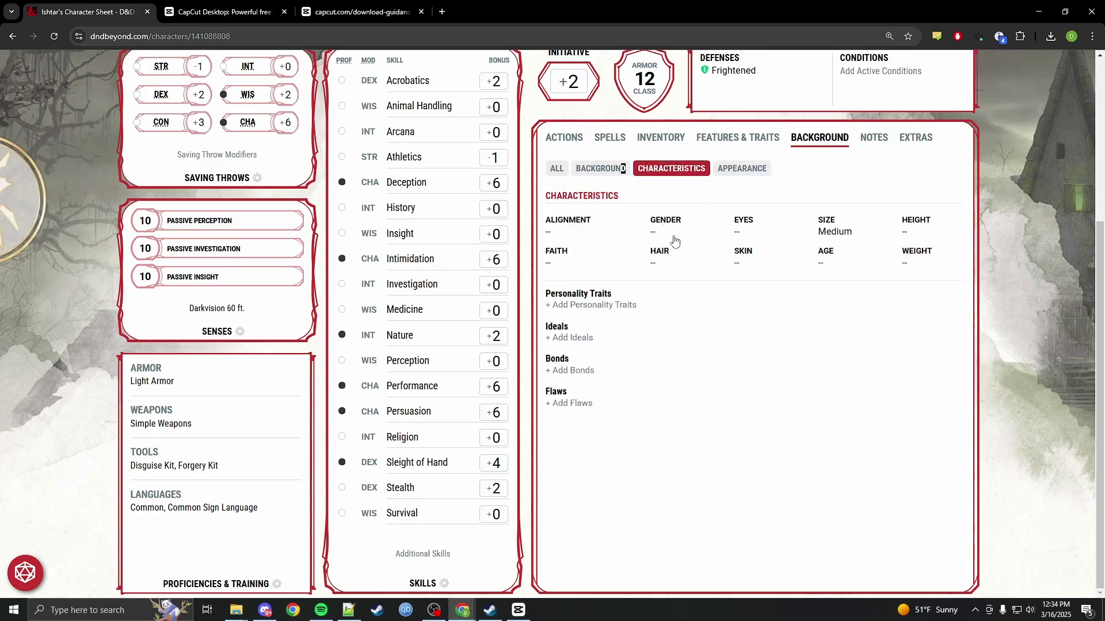
pyautogui.click(741, 169)
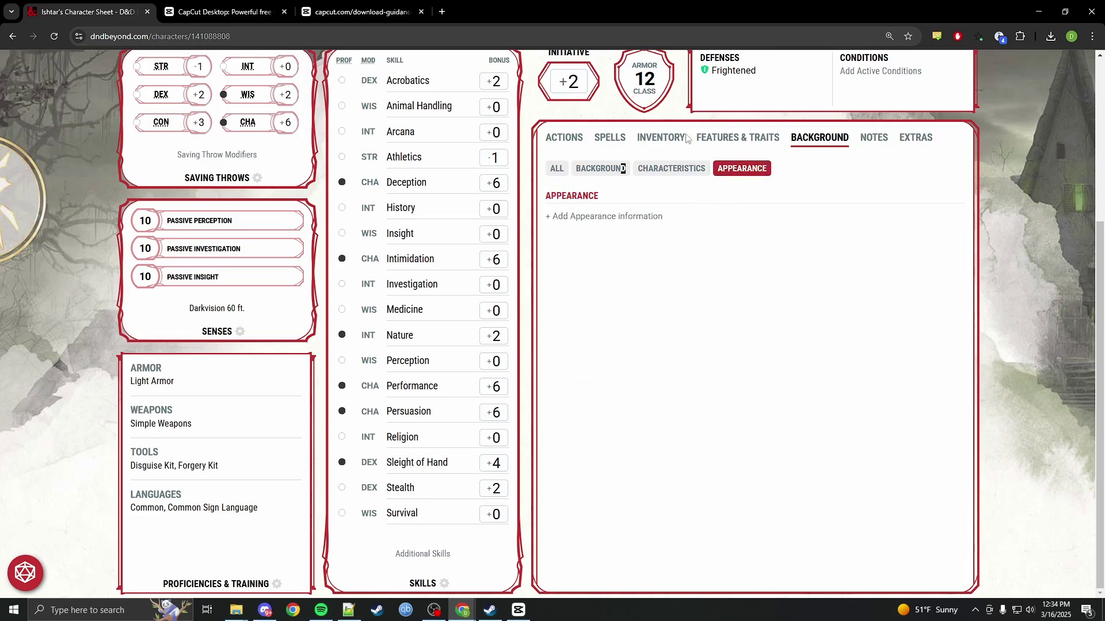
pyautogui.click(671, 168)
pyautogui.click(742, 170)
pyautogui.click(671, 169)
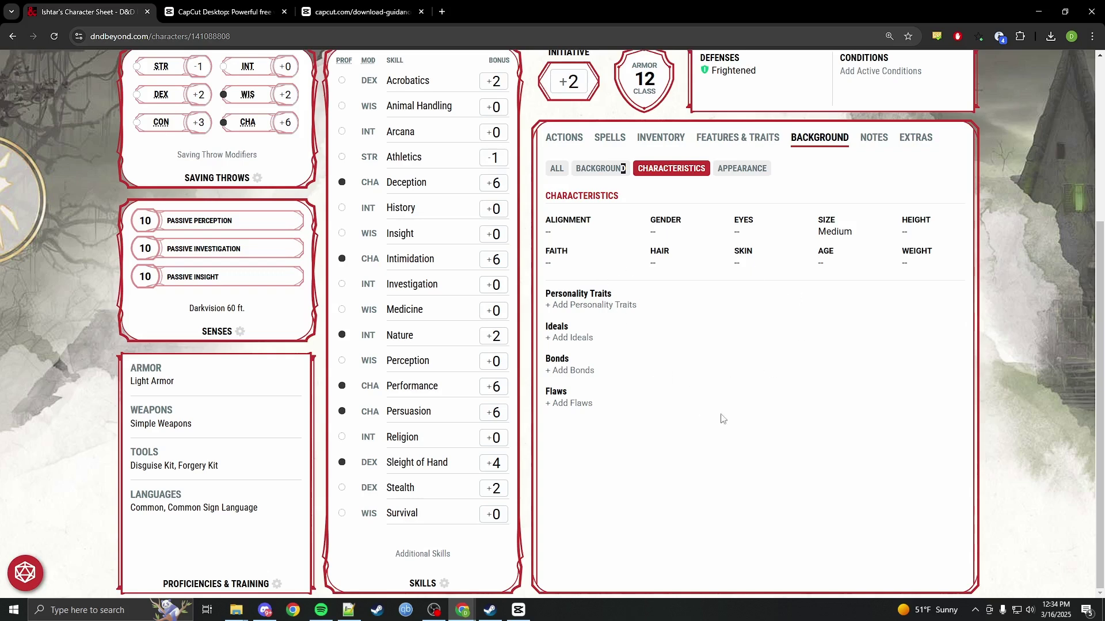
pyautogui.click(742, 169)
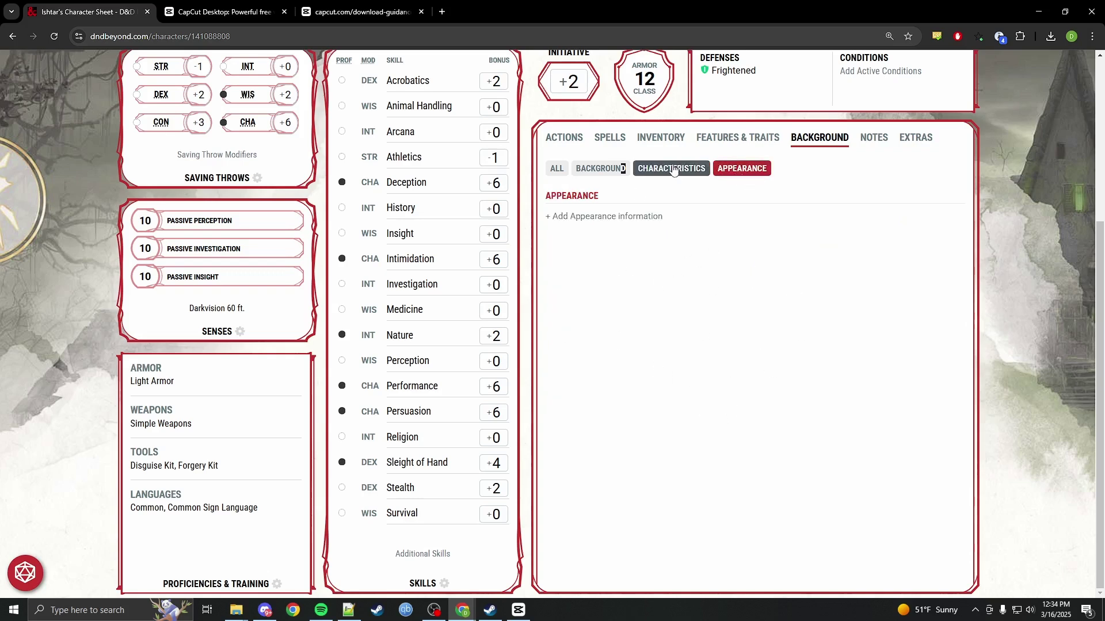
pyautogui.click(671, 170)
pyautogui.click(562, 172)
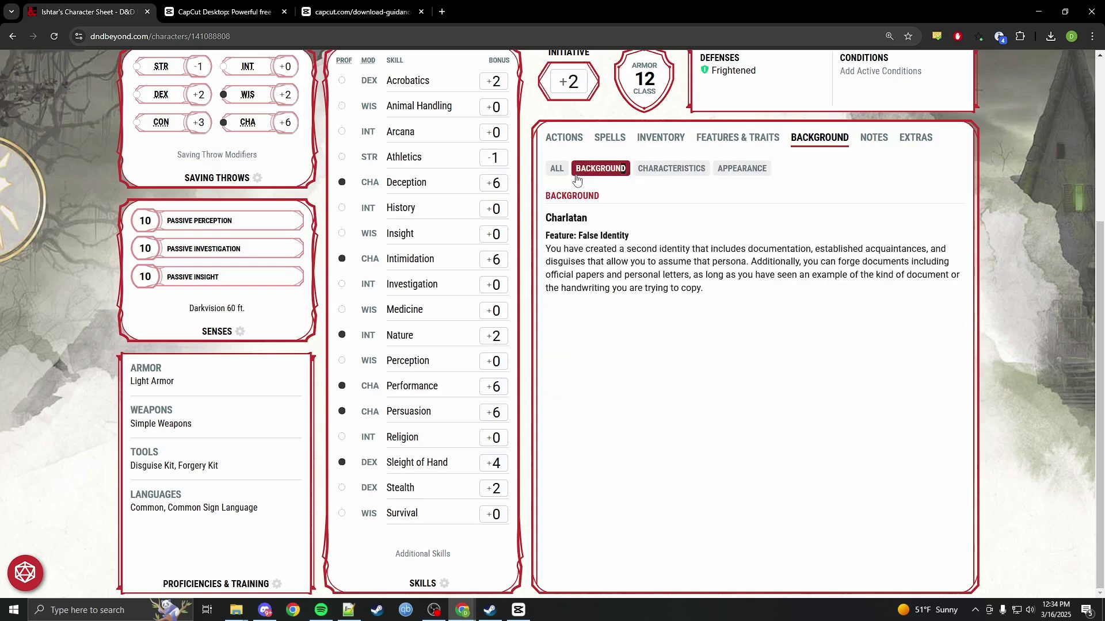
# Show the character's actions and look over the ability scores, skills and attack list.
pyautogui.click(558, 143)
pyautogui.scroll(4, 420, 411)
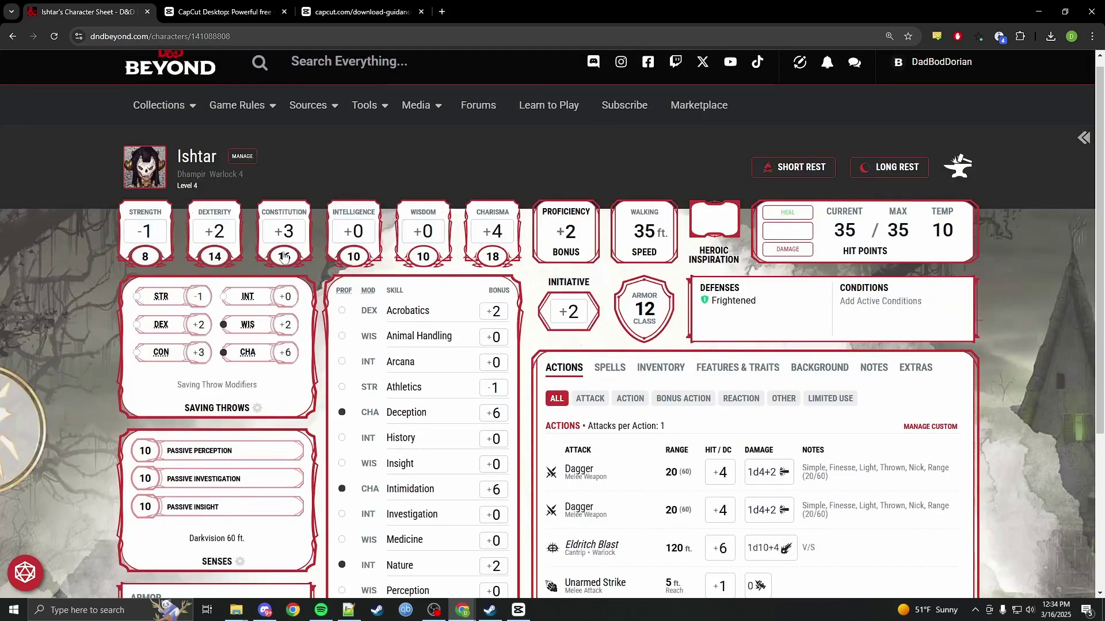
pyautogui.scroll(-3, 226, 211)
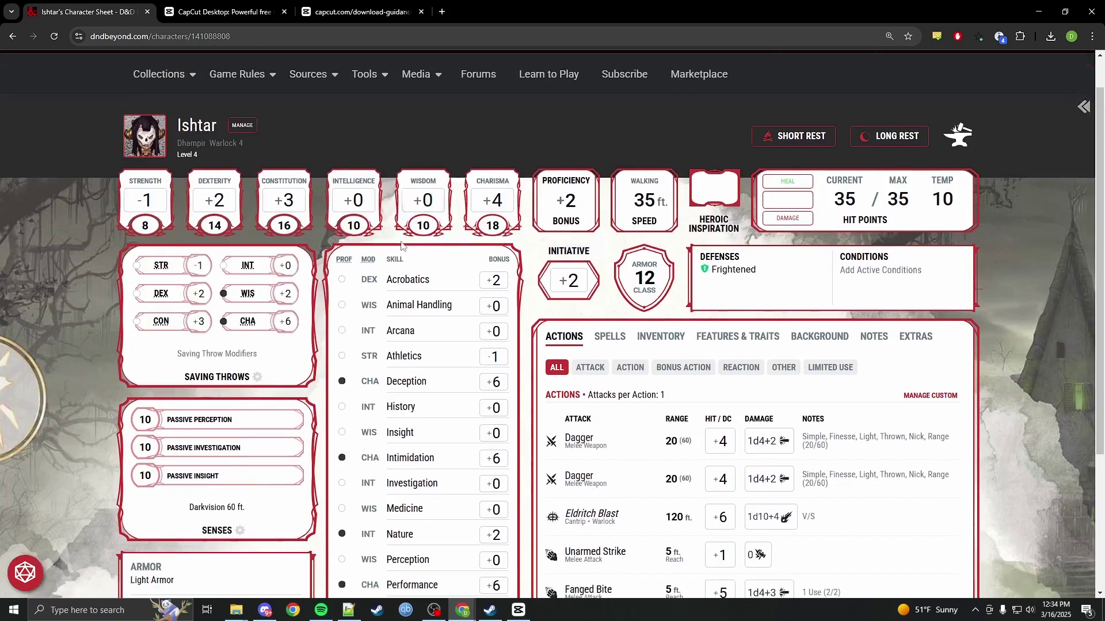
pyautogui.scroll(-1, 253, 134)
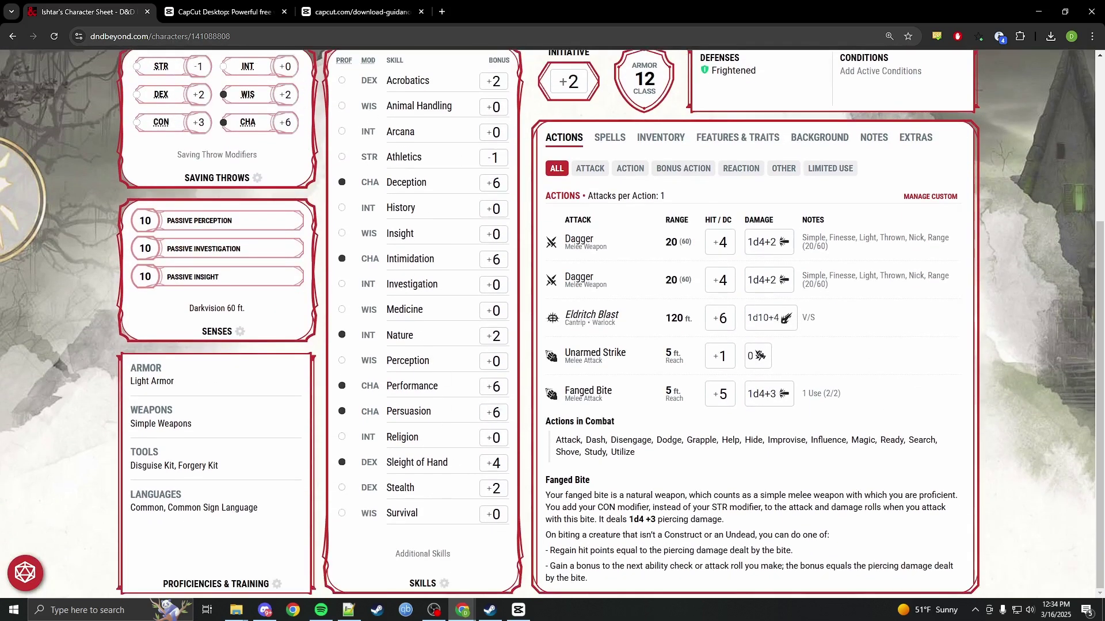
# Show the character's spells, read the details of the Frostbite cantrip and close them.
pyautogui.click(607, 145)
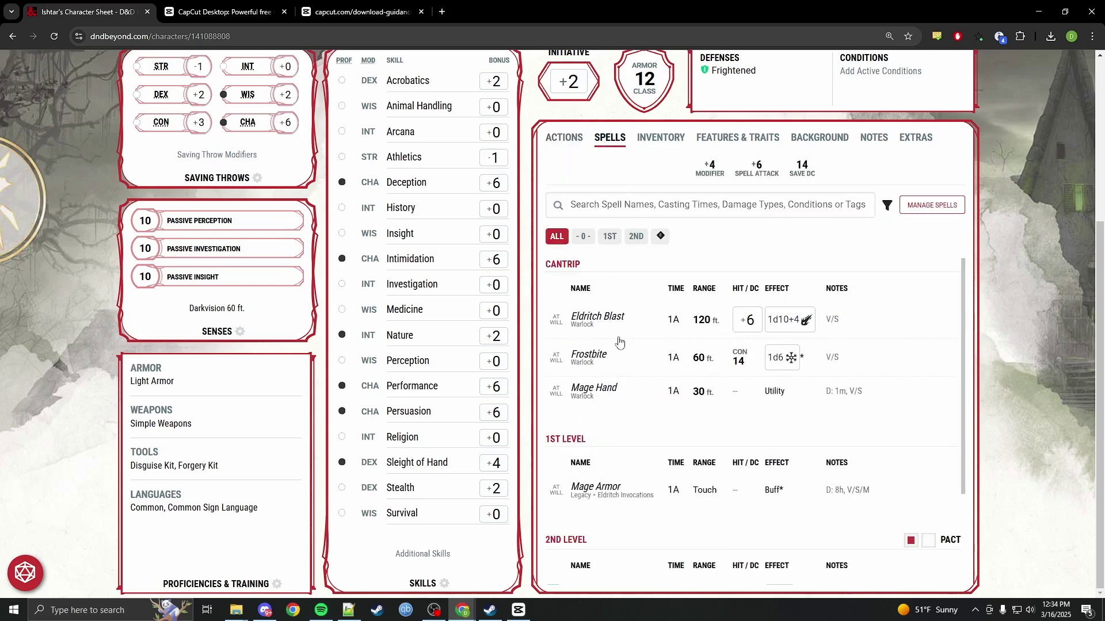
pyautogui.click(593, 357)
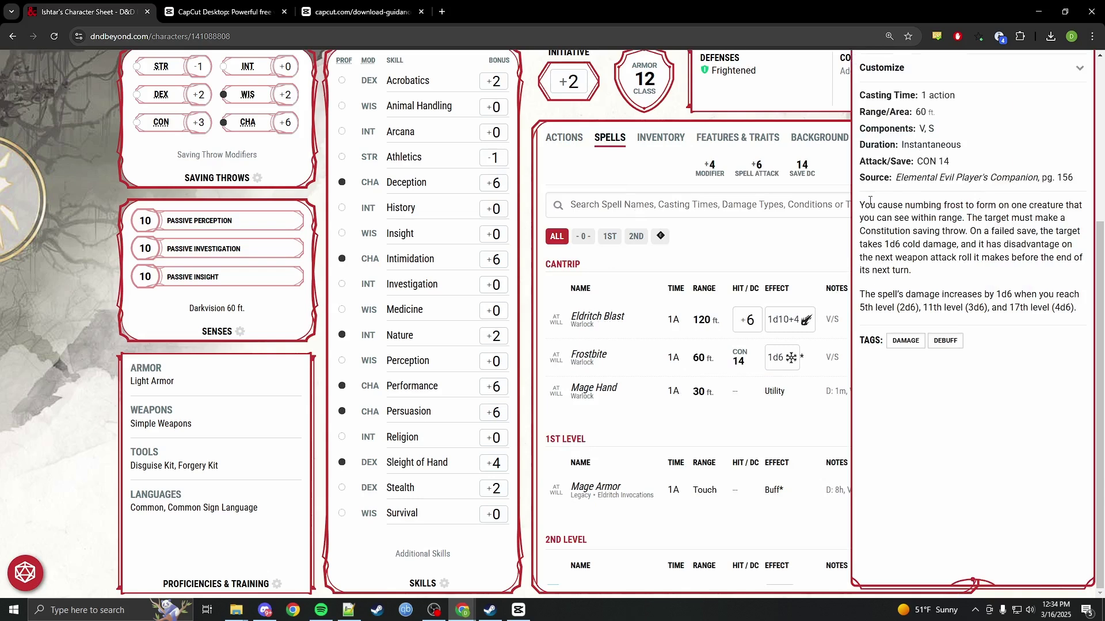
pyautogui.click(814, 244)
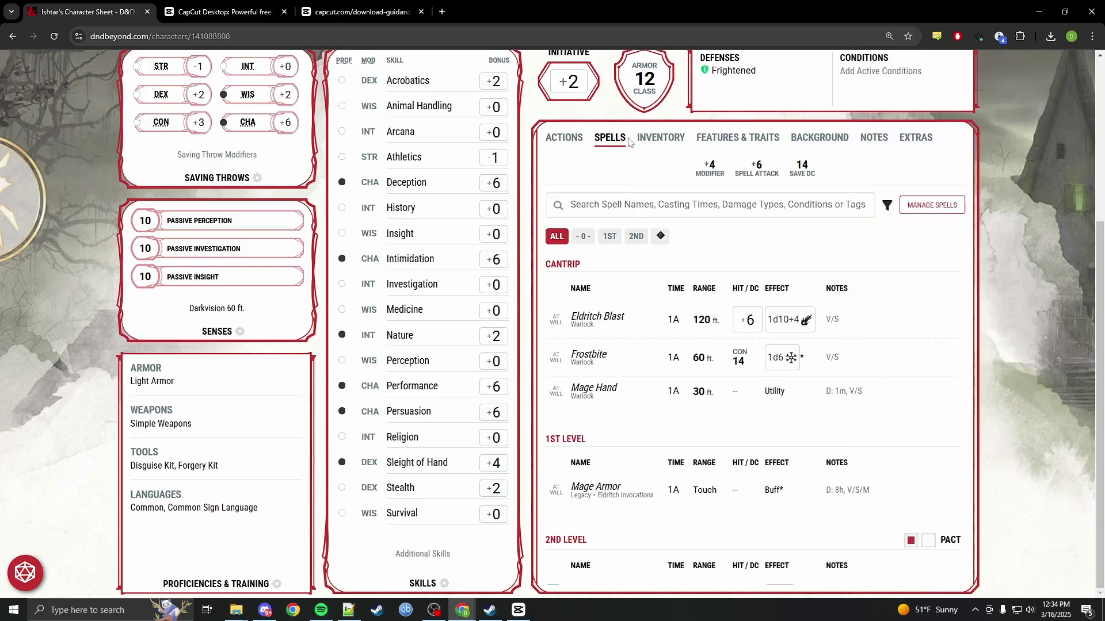
# Show the character's inventory, then return to the actions and look over the rest of the sheet.
pyautogui.click(645, 141)
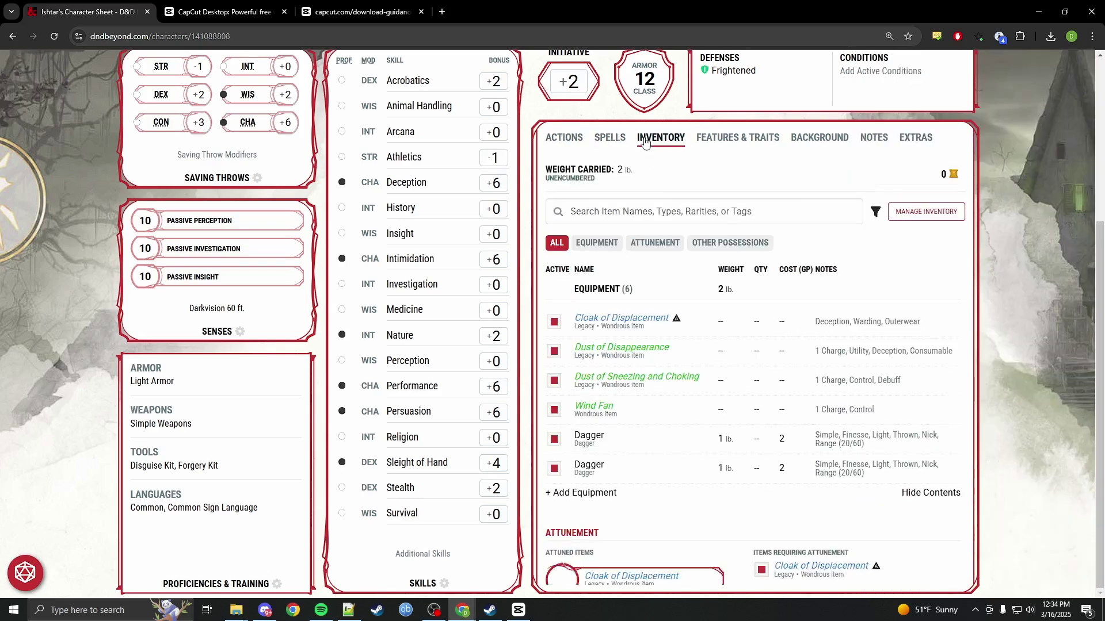
pyautogui.click(558, 141)
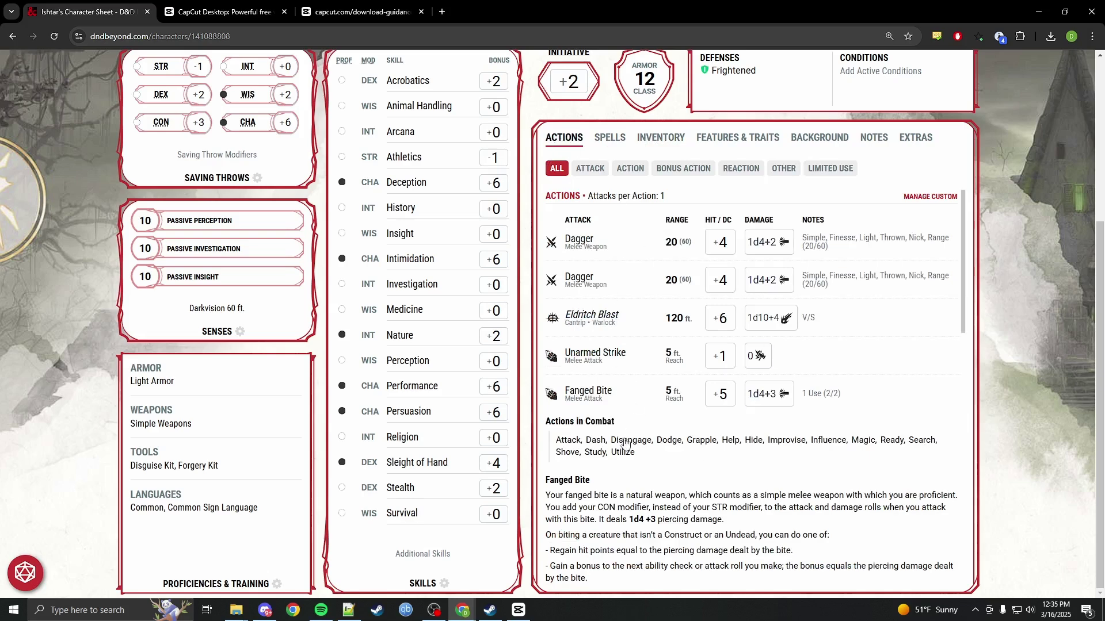
pyautogui.scroll(4, 493, 311)
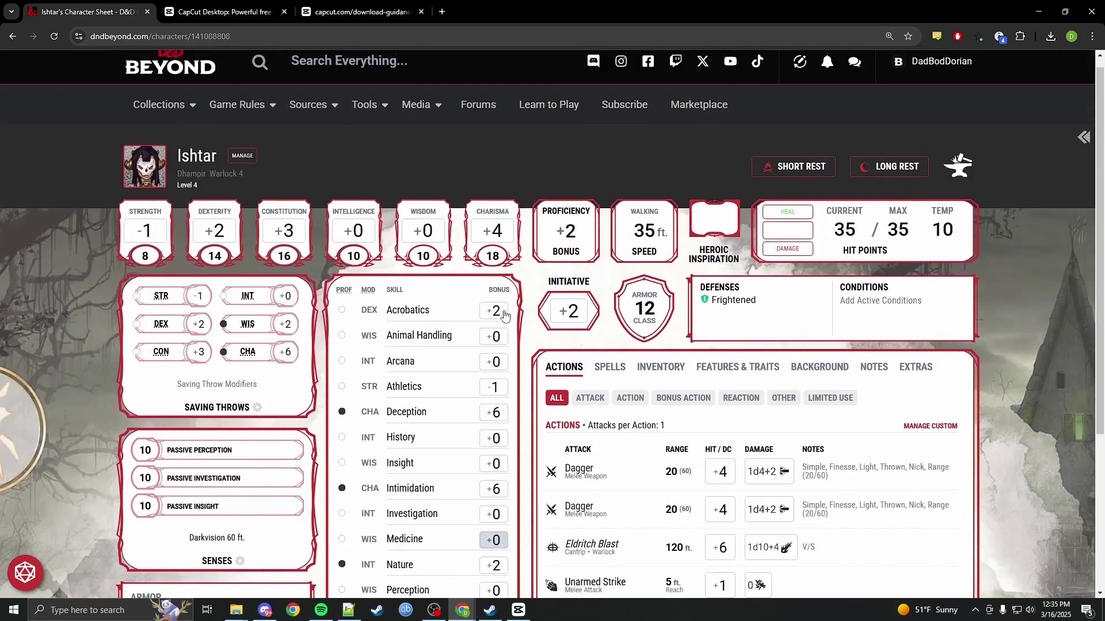
pyautogui.scroll(-3, 908, 340)
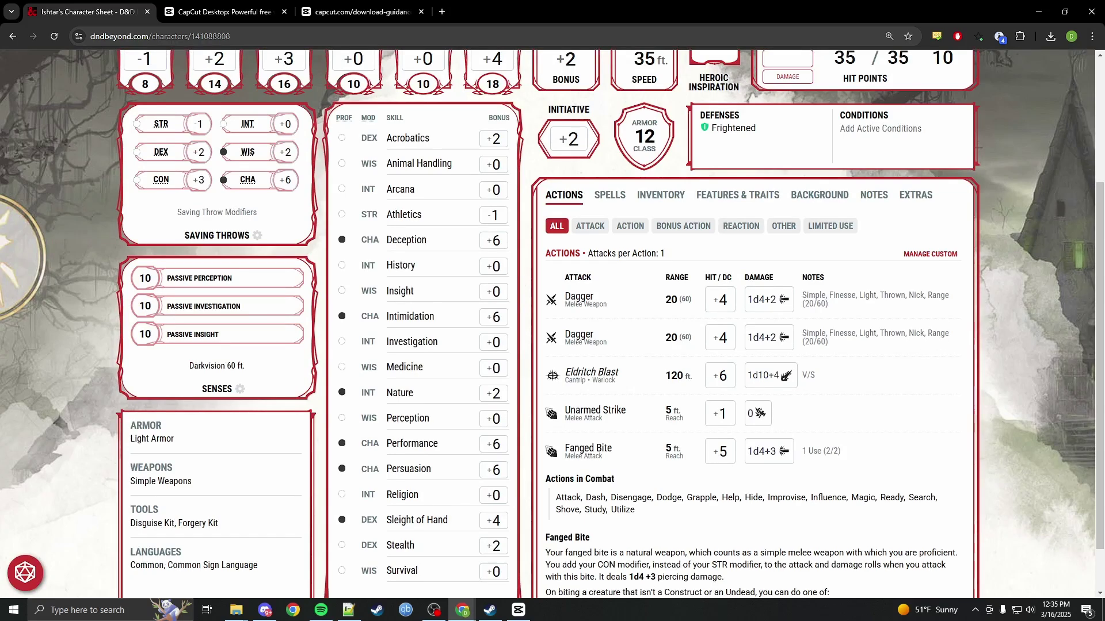
# Look through the existing characters for joining The 5 of Hearts campaign and start creating a new character instead.
pyautogui.hotkey('alt', 'Tab')
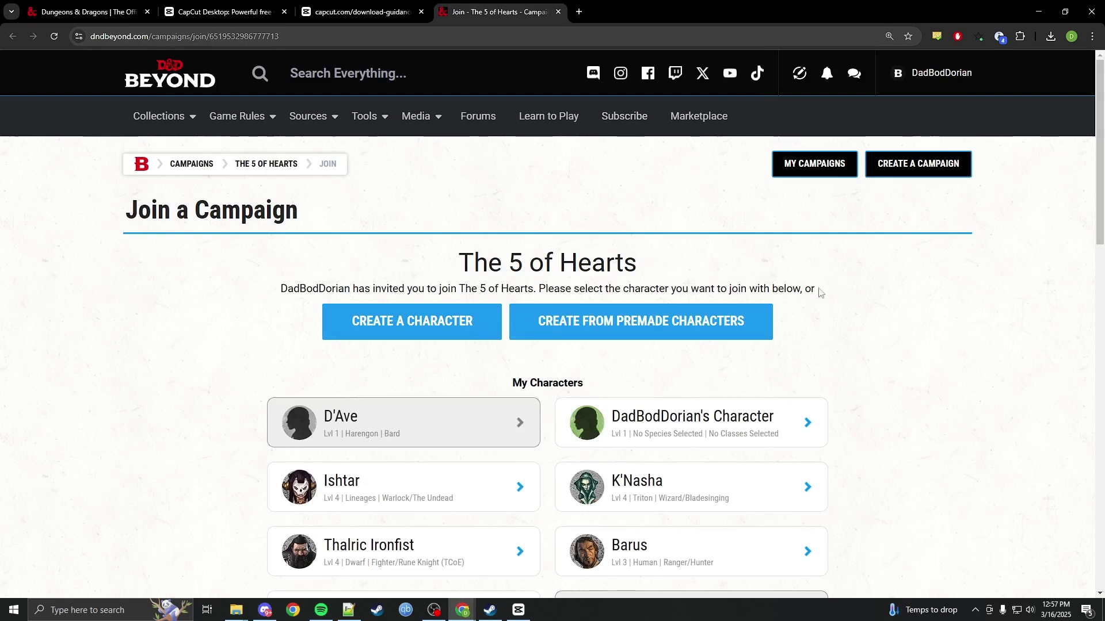
pyautogui.scroll(-8, 943, 388)
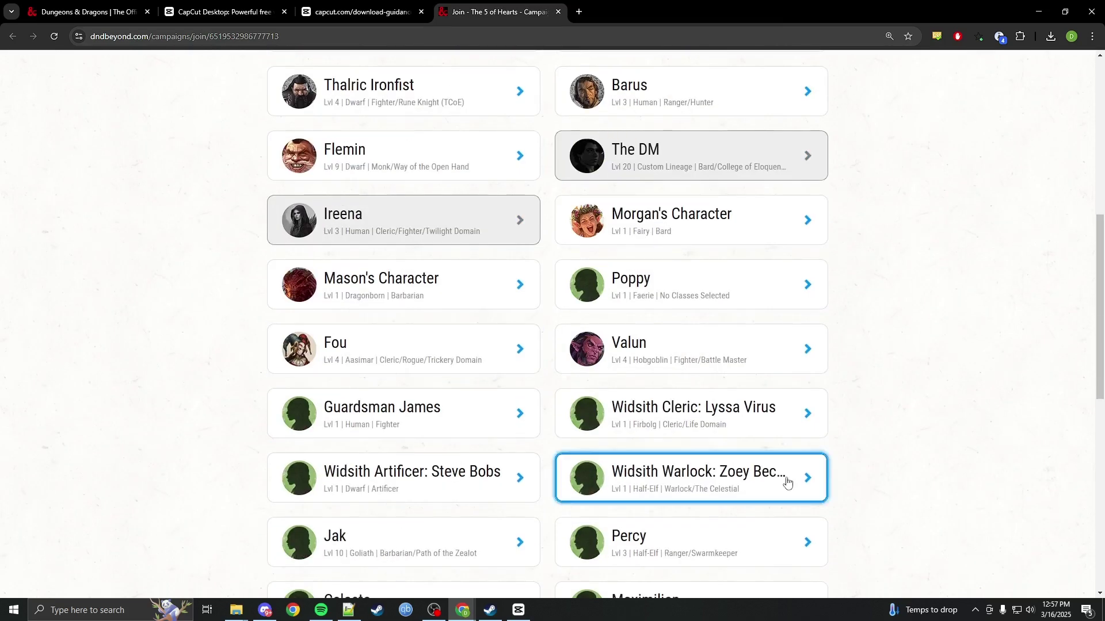
pyautogui.scroll(7, 925, 391)
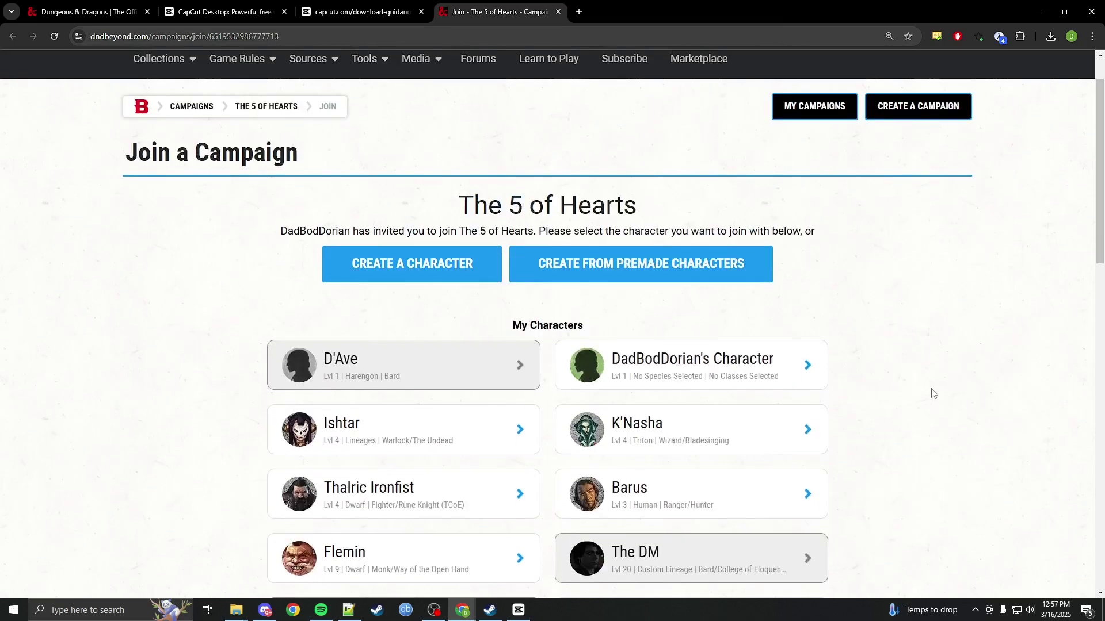
pyautogui.scroll(1, 933, 393)
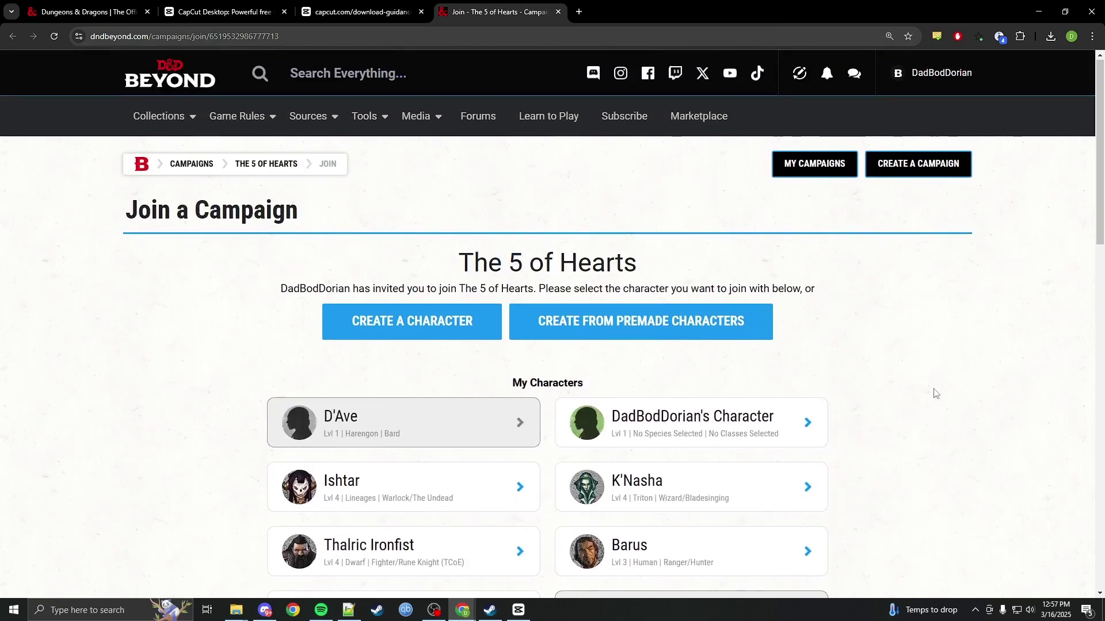
pyautogui.click(407, 321)
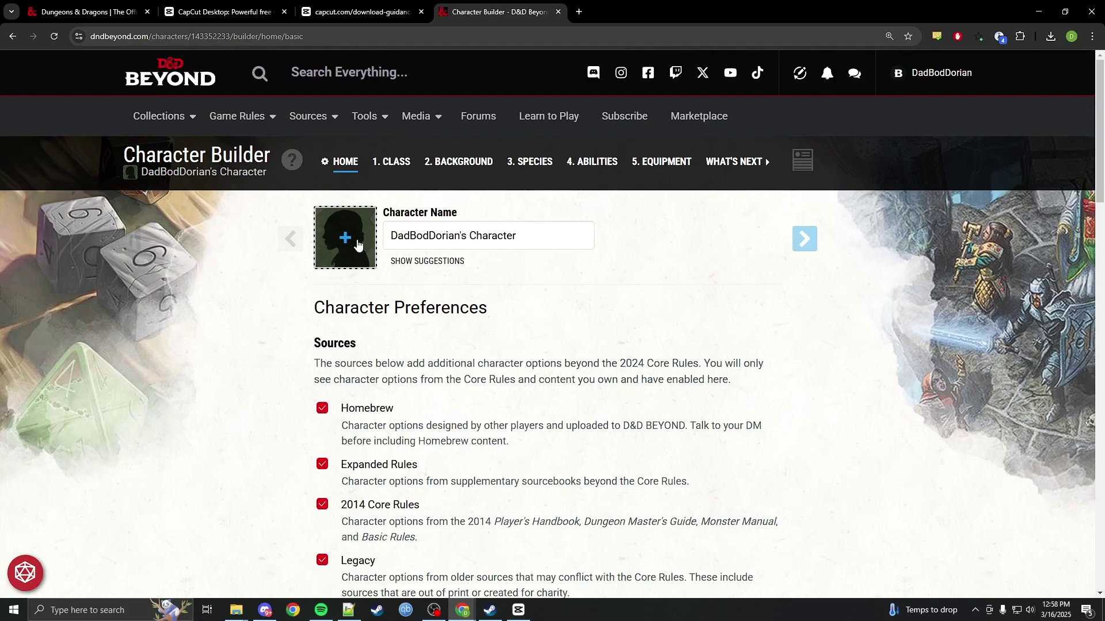
# Browse the ready-made portraits available for the new character and close the selection without applying one.
pyautogui.click(345, 238)
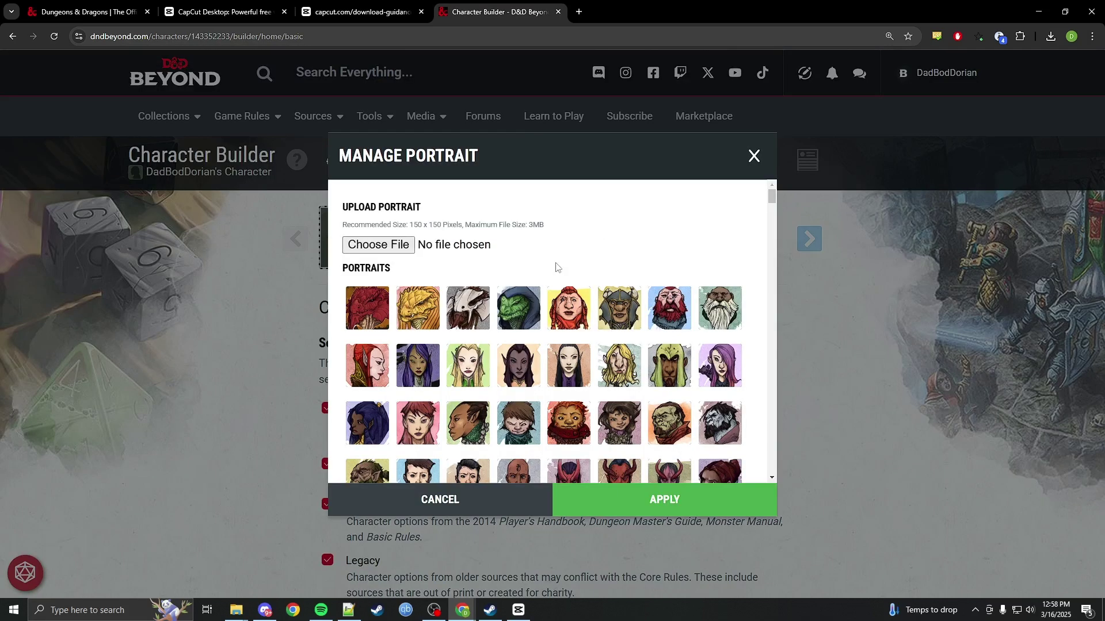
pyautogui.scroll(-10, 609, 282)
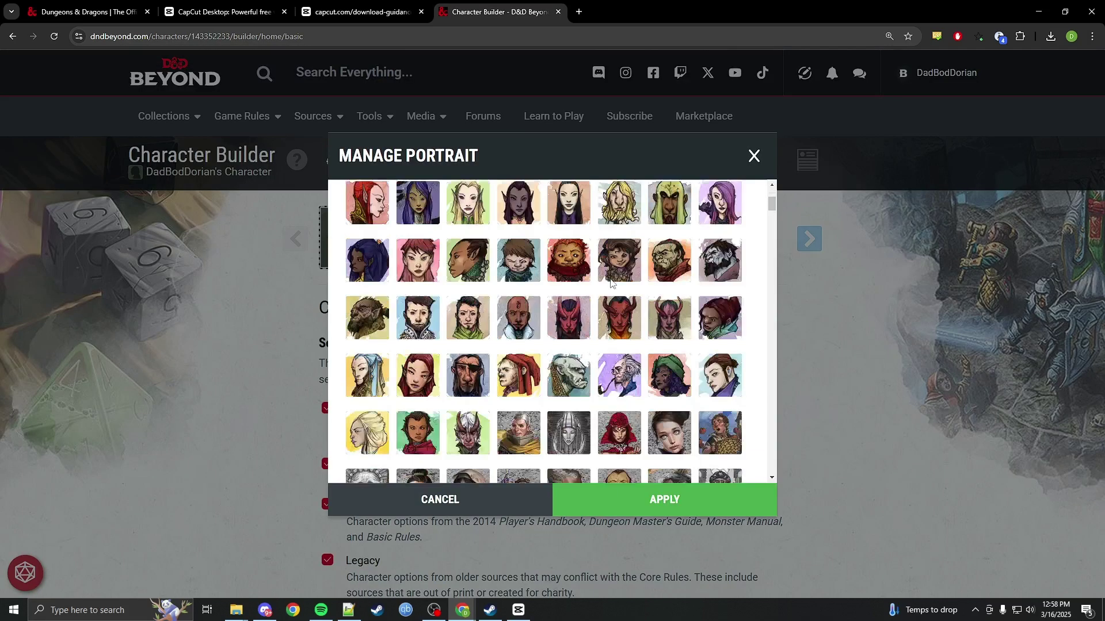
pyautogui.scroll(-15, 609, 282)
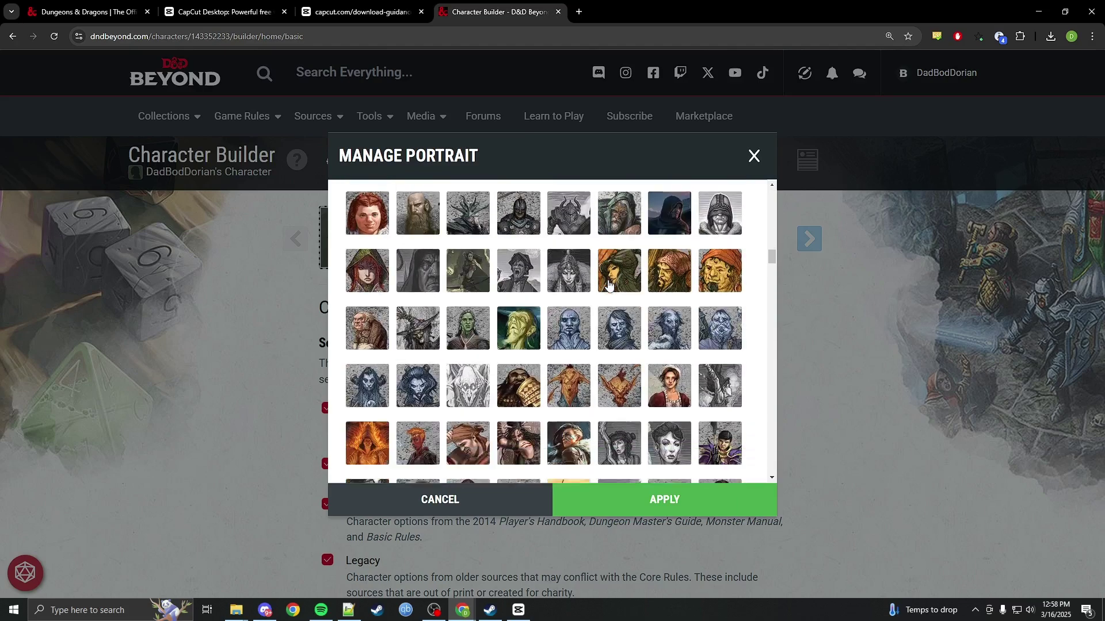
pyautogui.scroll(-3, 527, 288)
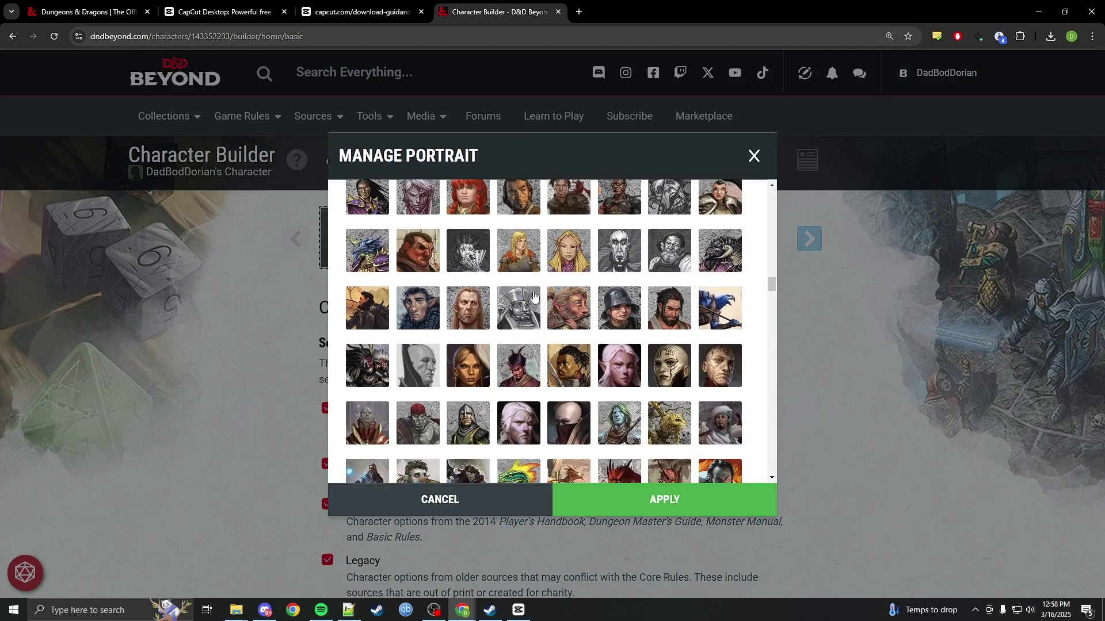
pyautogui.scroll(-4, 617, 310)
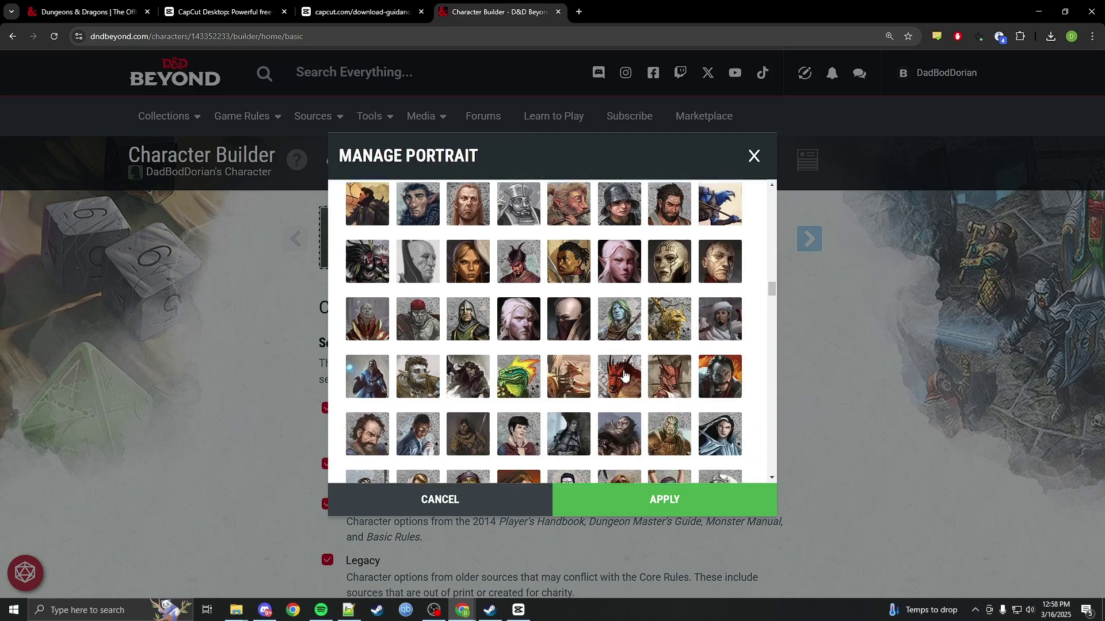
pyautogui.click(755, 157)
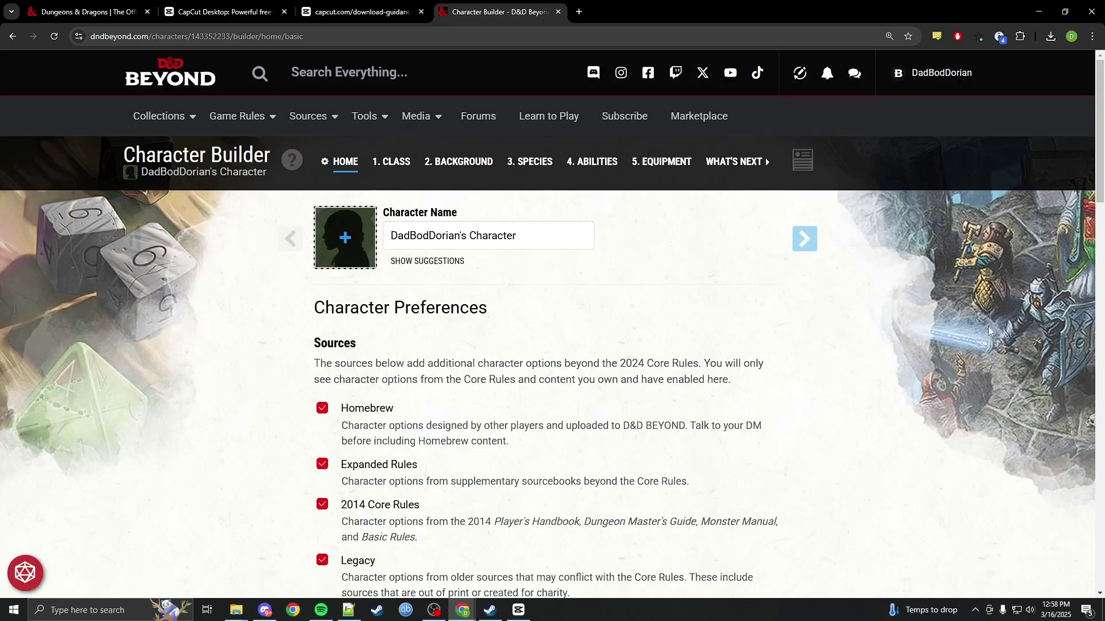
# Name the new character S'Teve'.
pyautogui.scroll(-2, 562, 298)
pyautogui.tripleClick(568, 120)
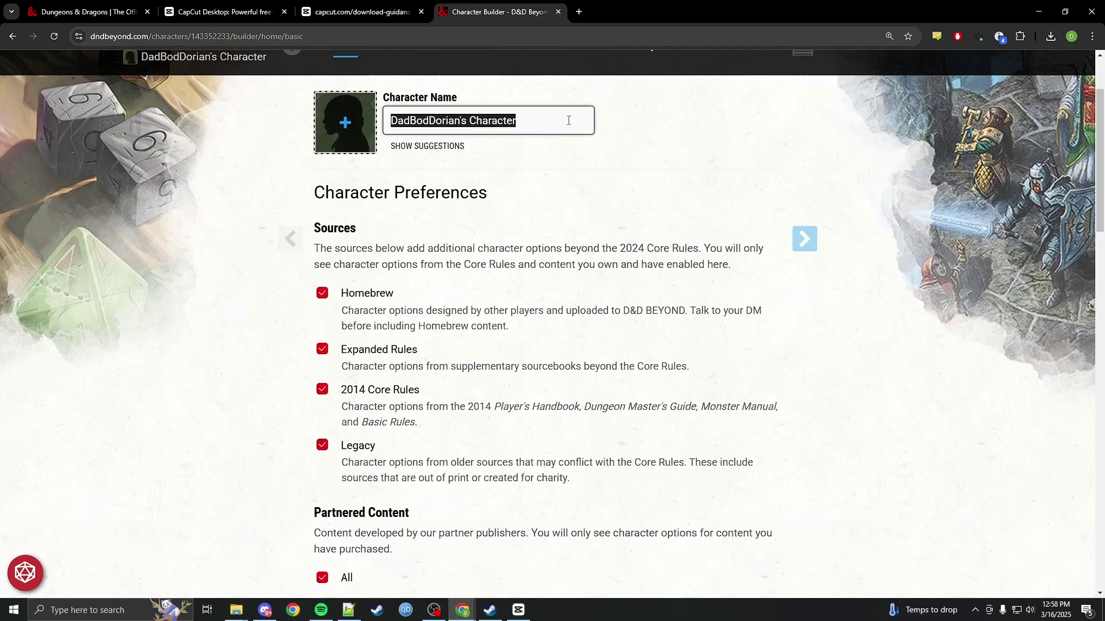
pyautogui.write("S'Teve'")
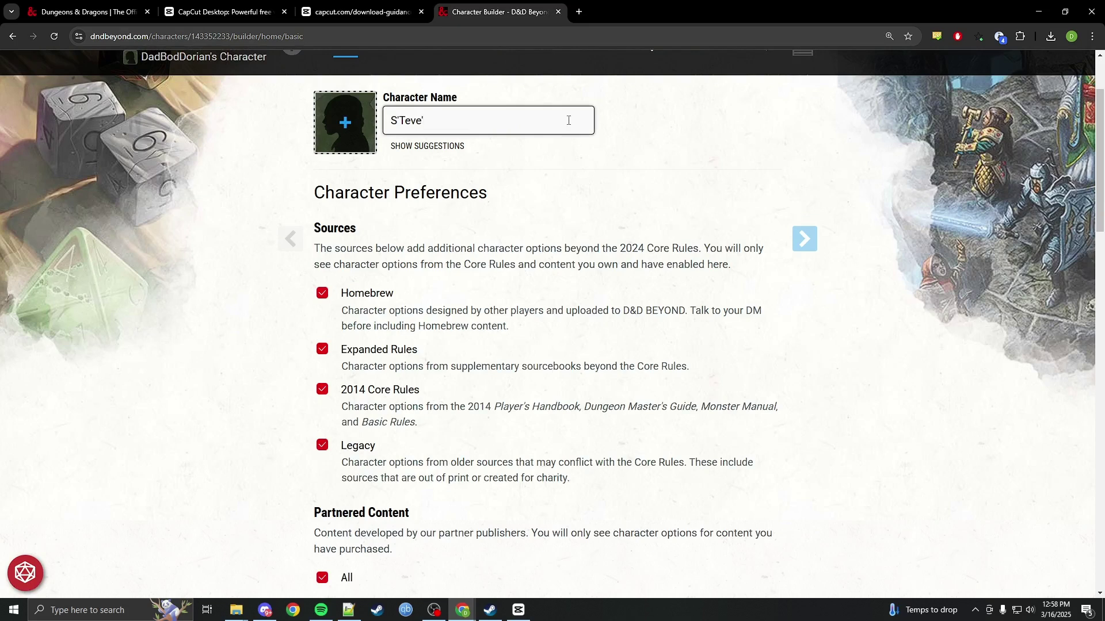
pyautogui.click(698, 243)
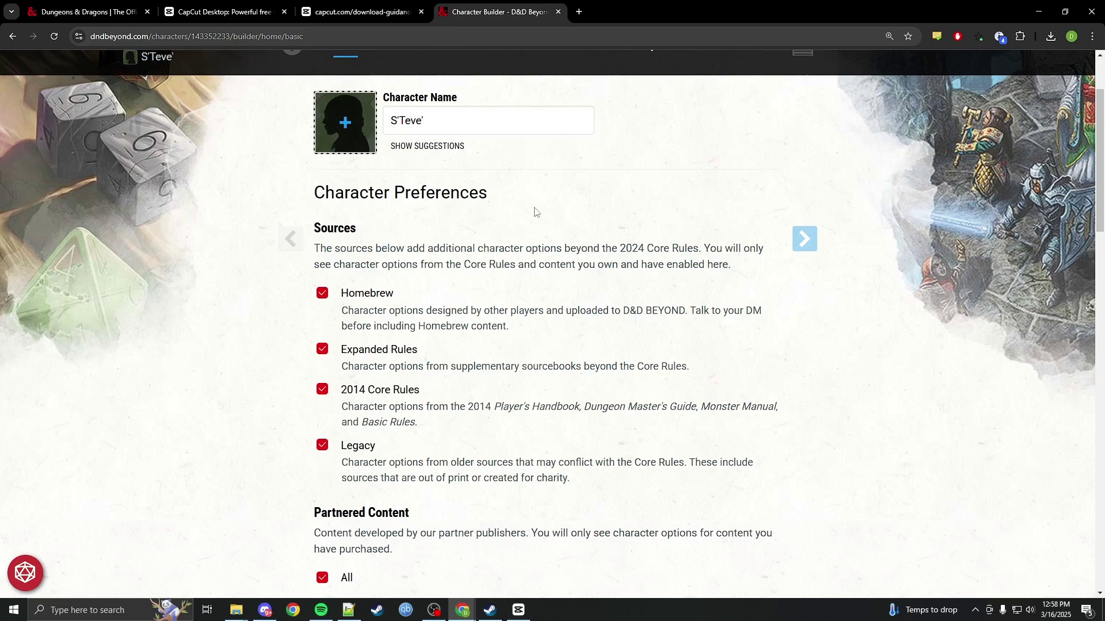
# Apply the ready-made portrait of the yellow-green-skinned, pointed-eared figure with dark hair to the character.
pyautogui.scroll(-2, 438, 241)
pyautogui.scroll(3, 429, 240)
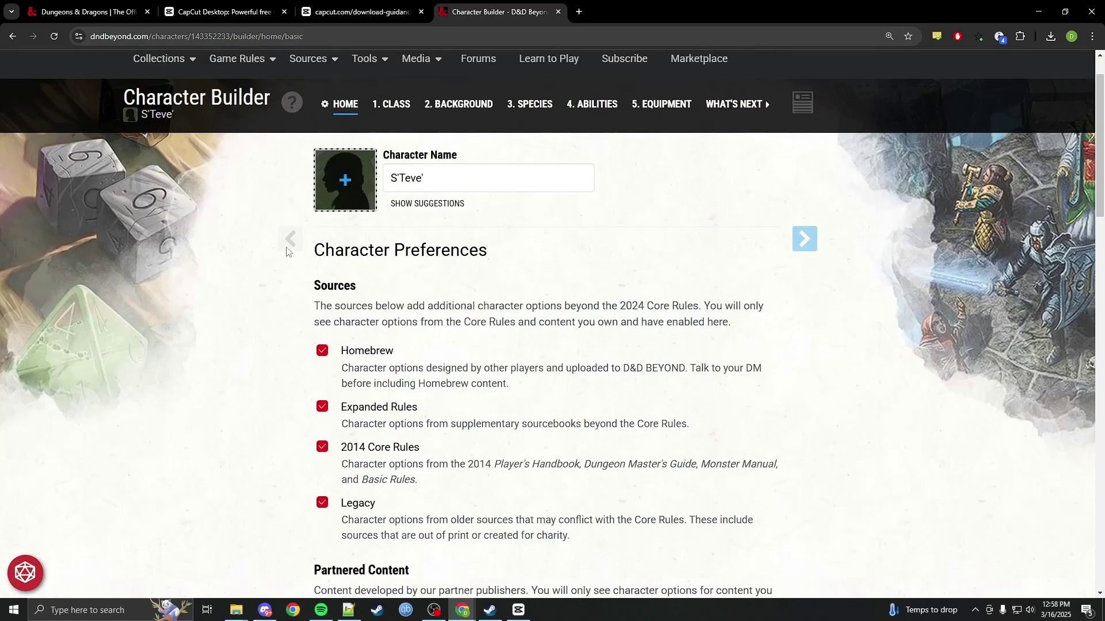
pyautogui.scroll(1, 352, 263)
pyautogui.click(353, 263)
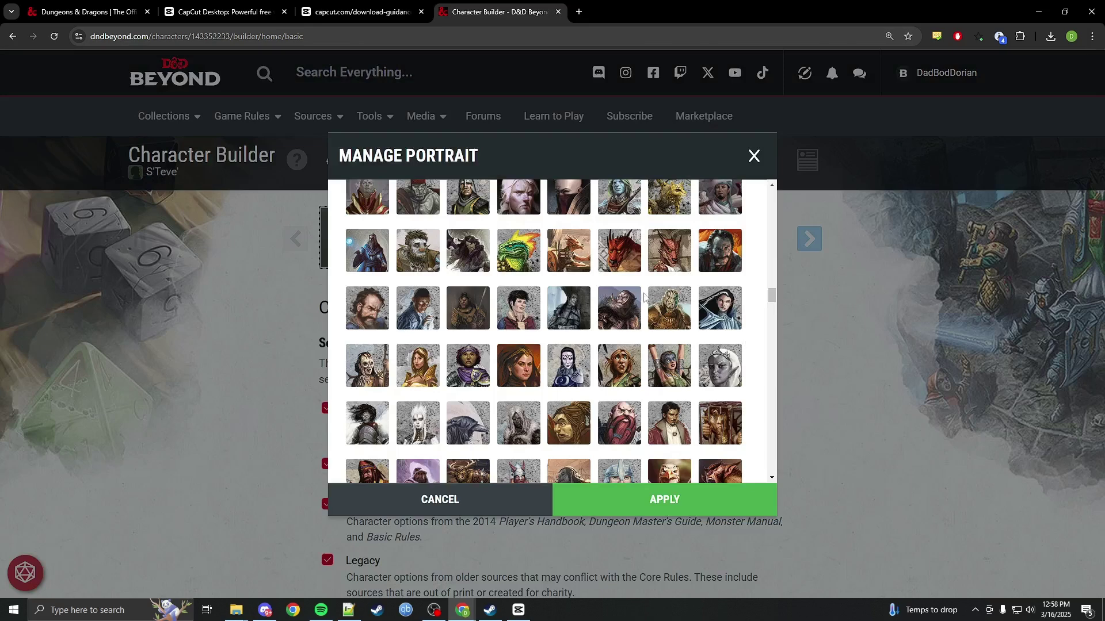
pyautogui.scroll(-2, 662, 351)
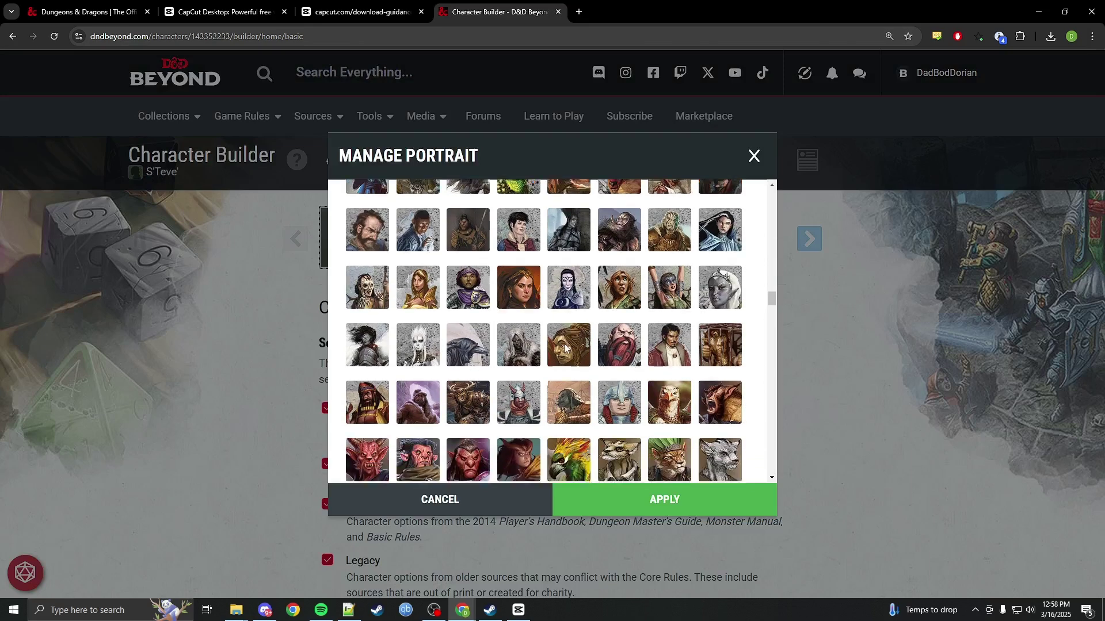
pyautogui.scroll(-8, 564, 347)
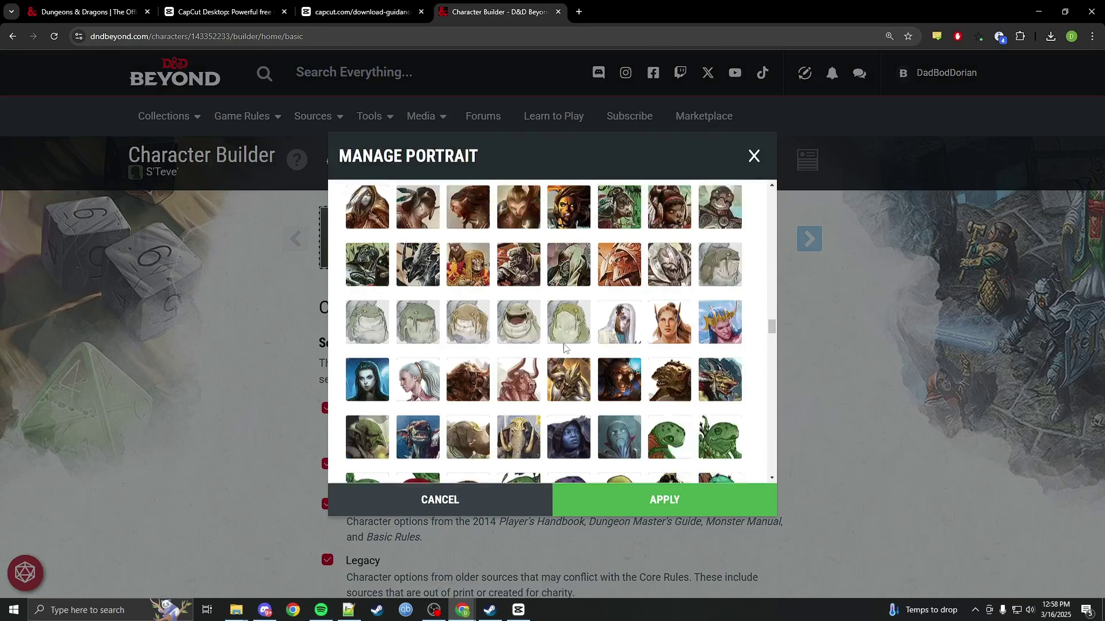
pyautogui.scroll(-10, 564, 348)
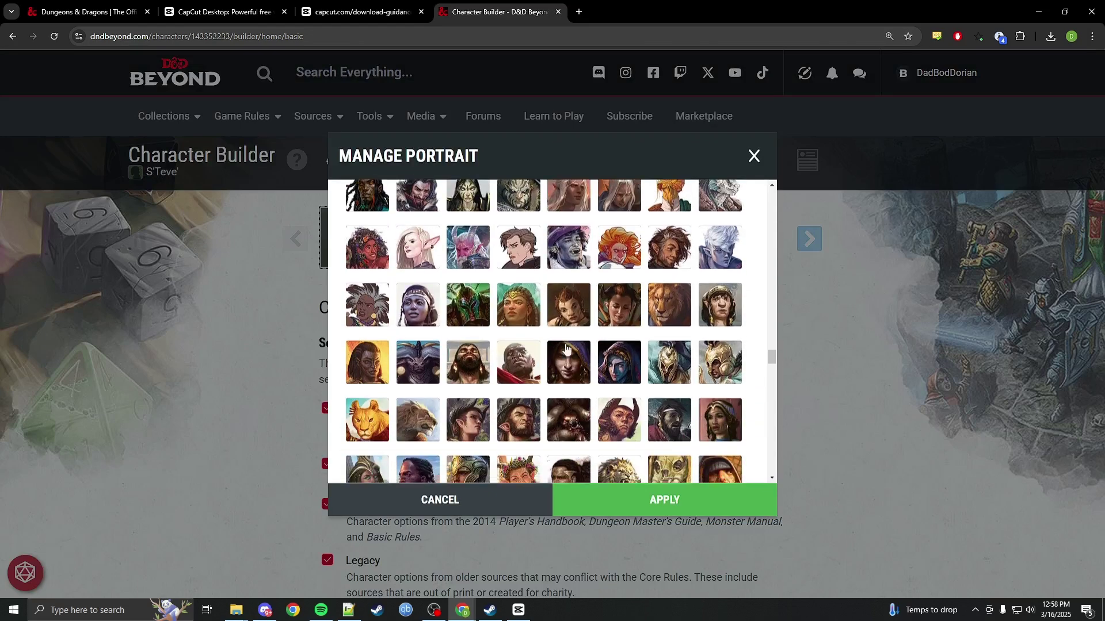
pyautogui.scroll(-8, 565, 348)
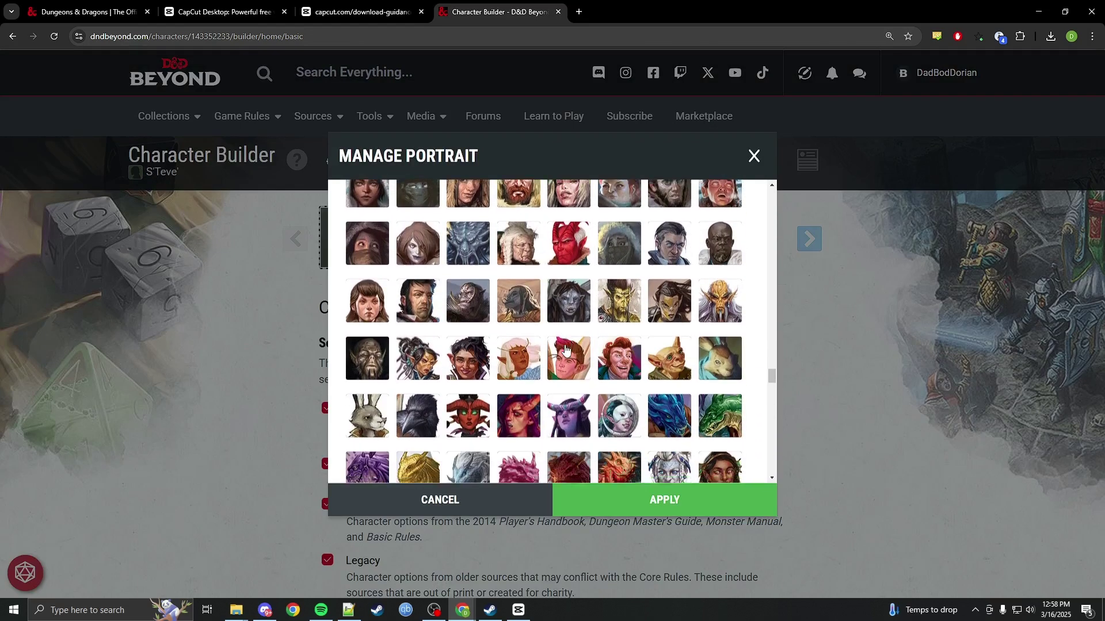
pyautogui.scroll(1, 565, 348)
pyautogui.click(624, 318)
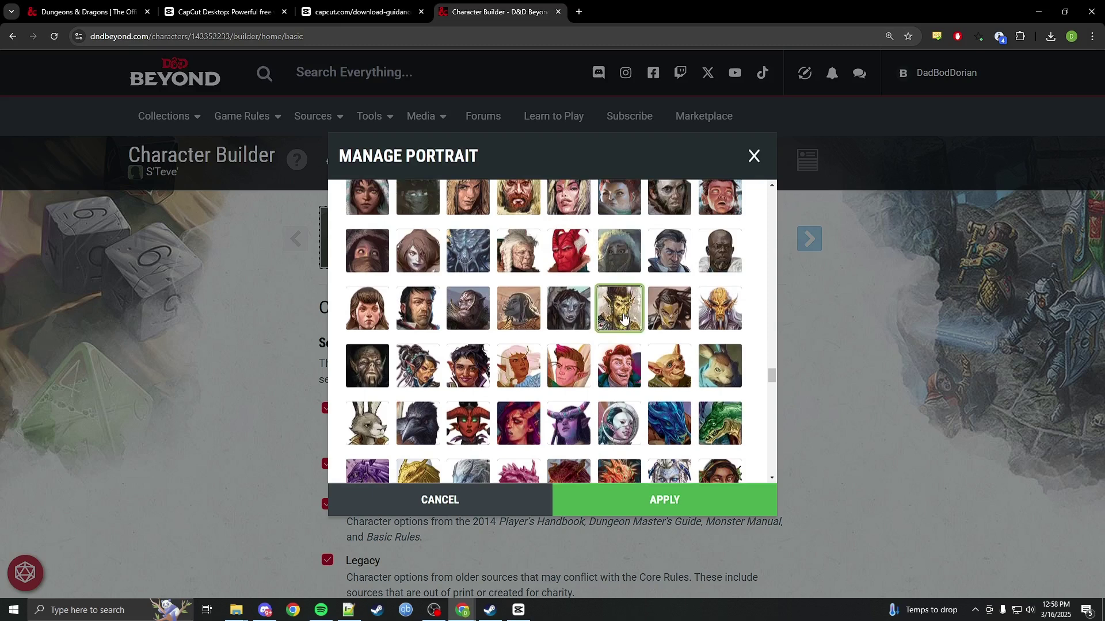
pyautogui.click(664, 502)
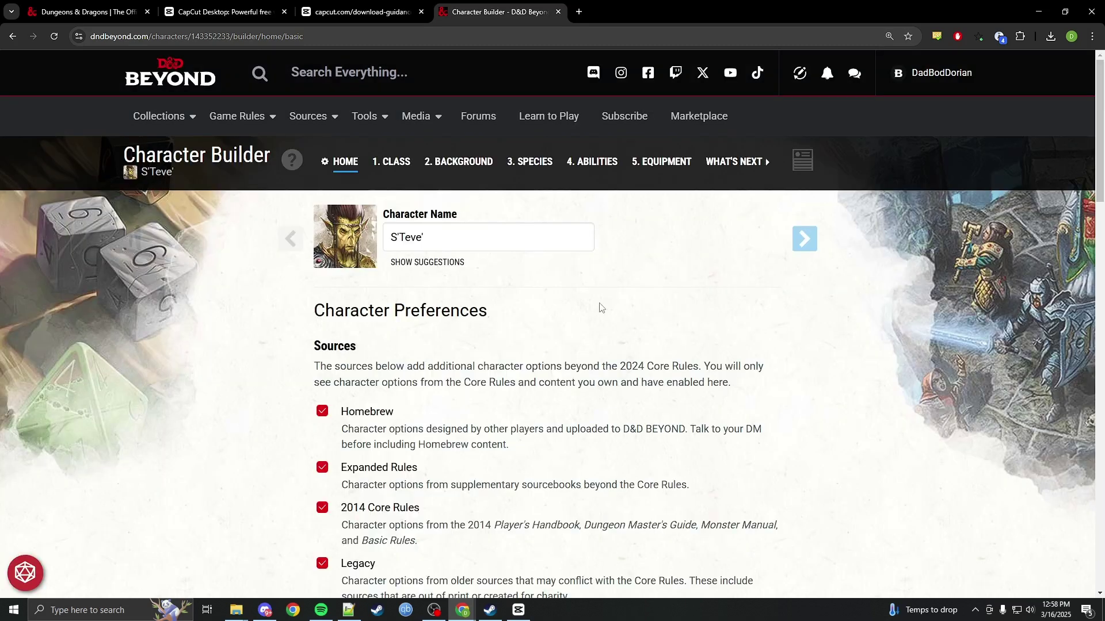
# Review the character preferences, from sources and partnered content through dice rolling, optional features, advancement, hit point and encumbrance types.
pyautogui.scroll(-3, 530, 315)
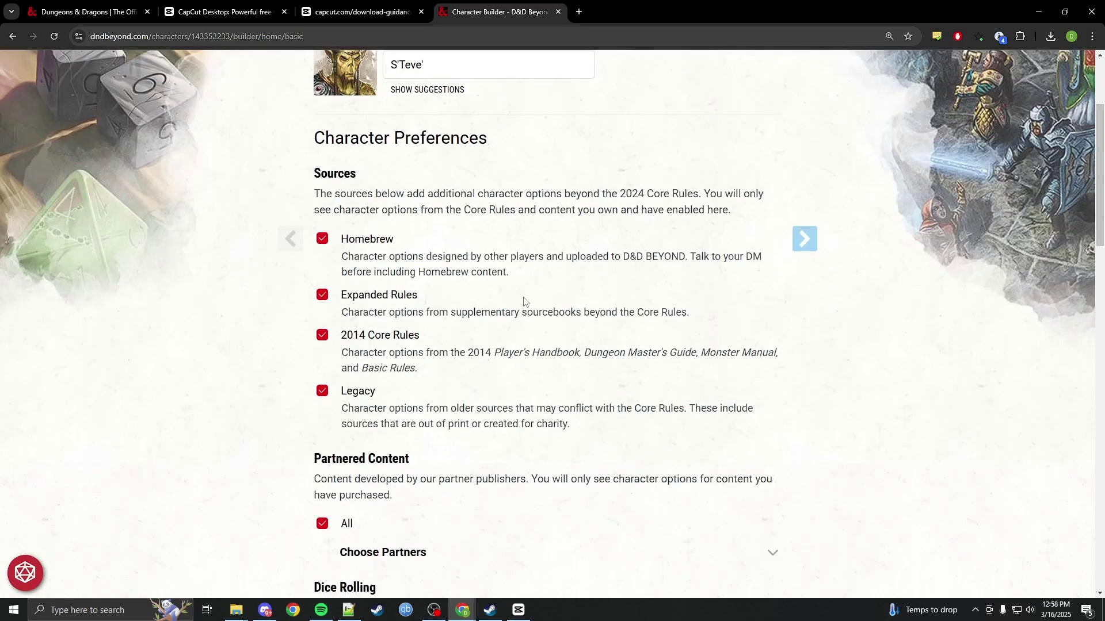
pyautogui.scroll(-4, 549, 370)
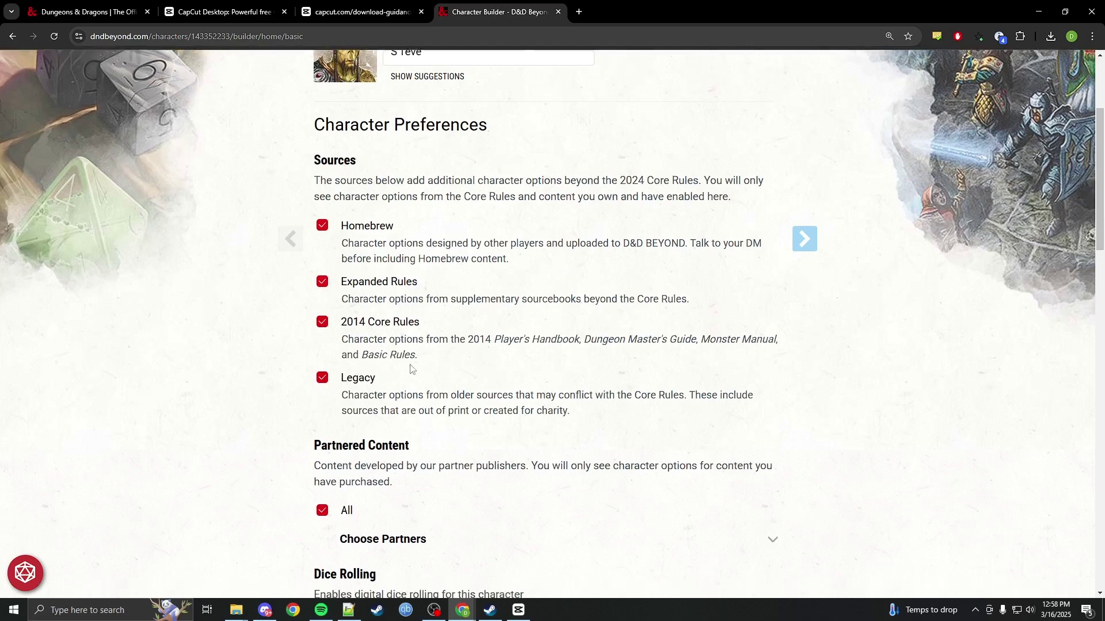
pyautogui.scroll(-6, 301, 511)
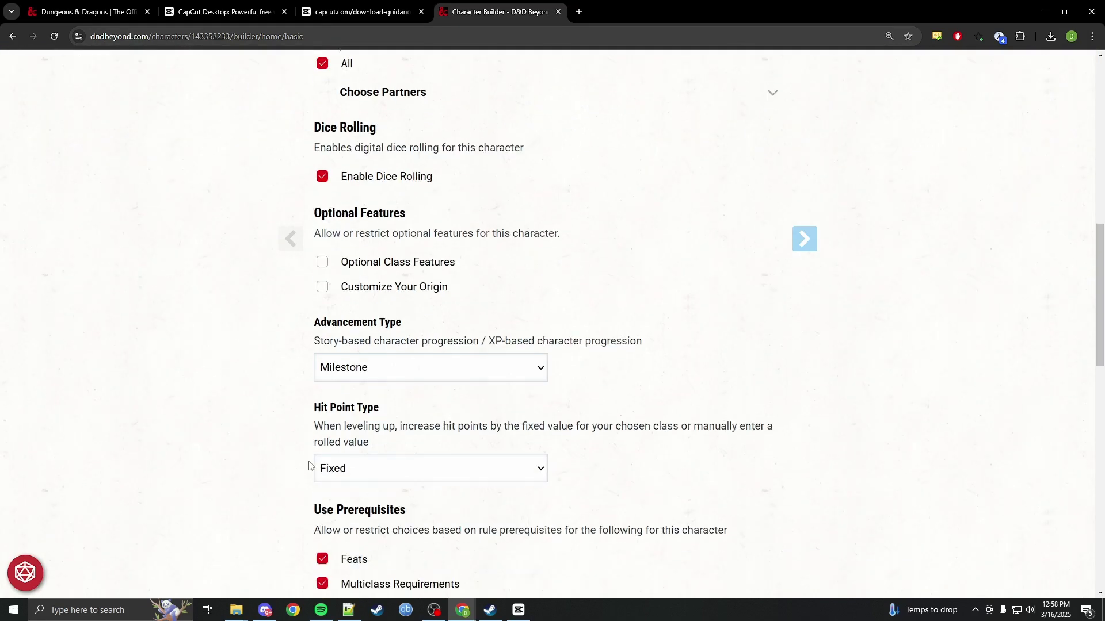
pyautogui.scroll(-5, 530, 478)
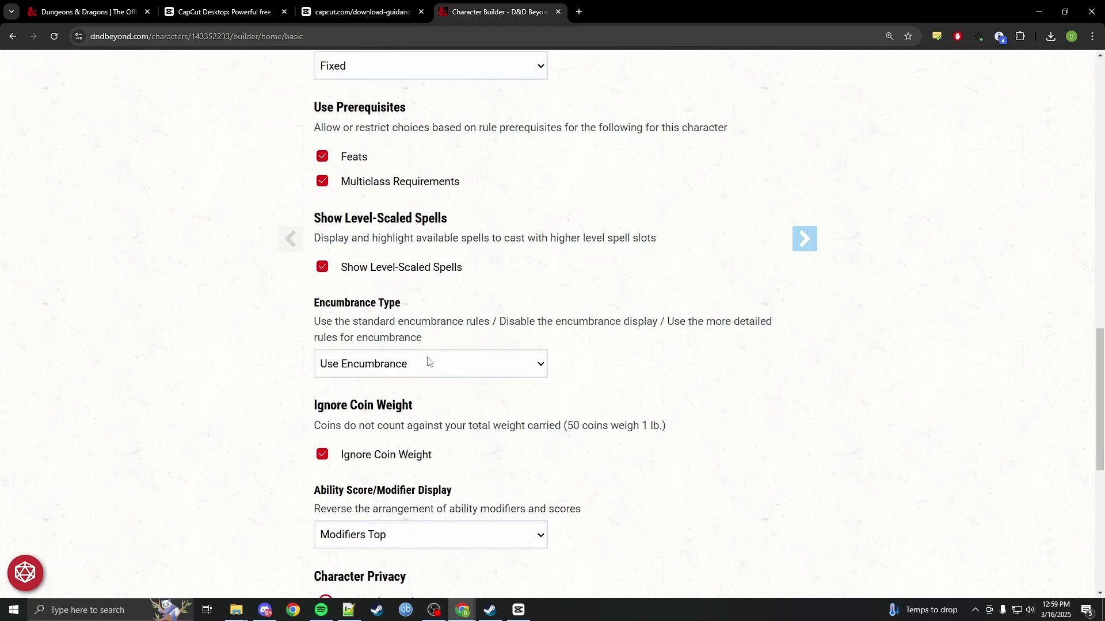
pyautogui.scroll(13, 498, 469)
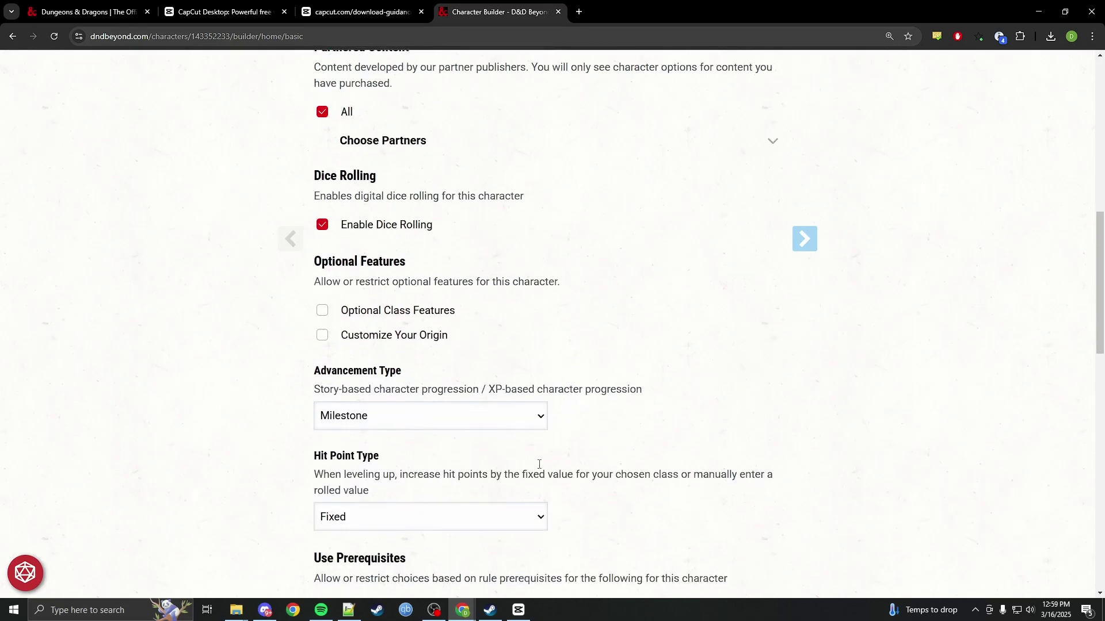
pyautogui.scroll(2, 566, 467)
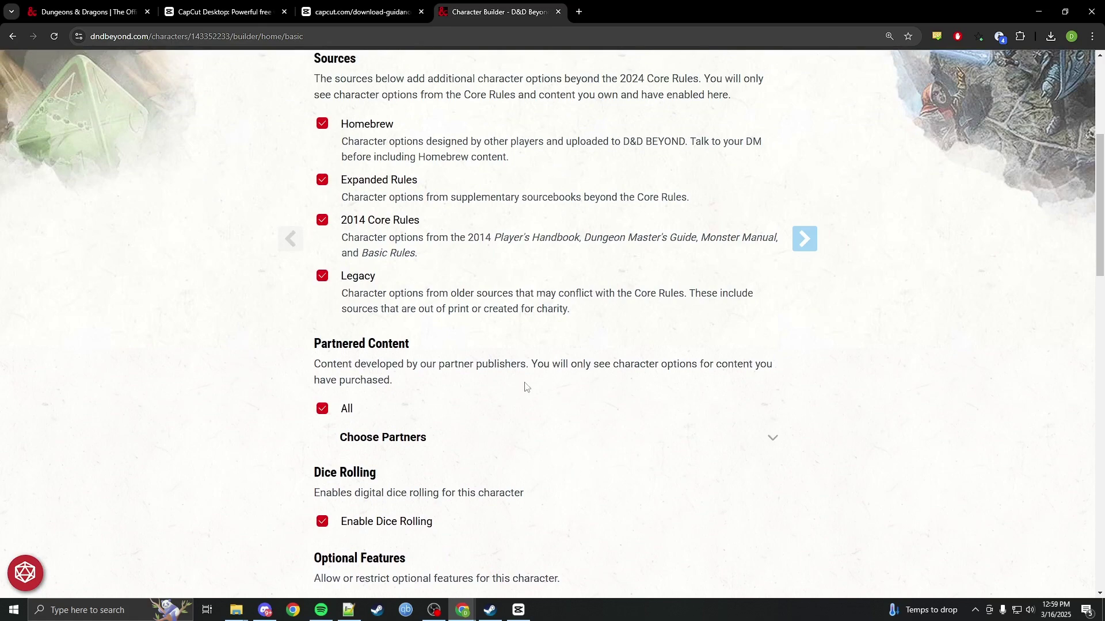
pyautogui.scroll(2, 527, 386)
pyautogui.scroll(-15, 557, 411)
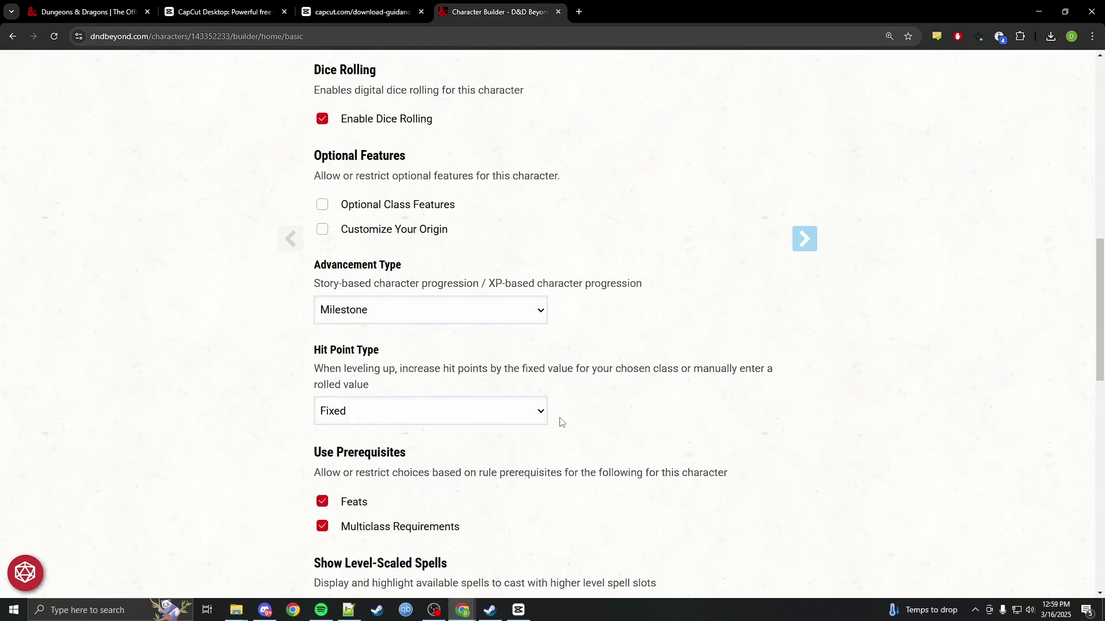
pyautogui.scroll(3, 560, 420)
pyautogui.scroll(1, 561, 423)
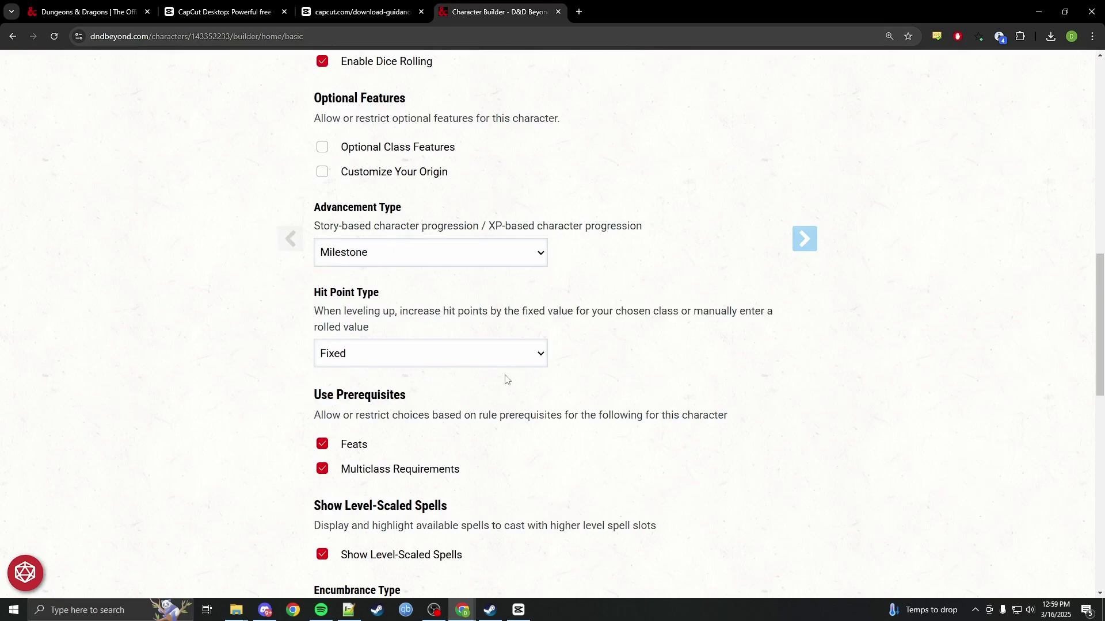
pyautogui.scroll(3, 590, 365)
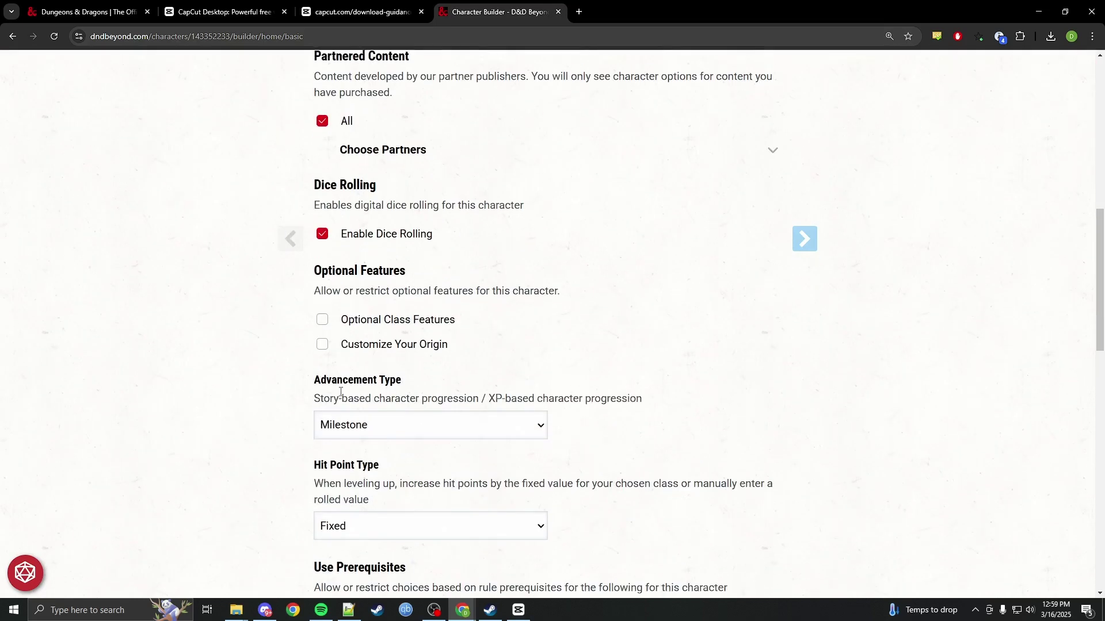
pyautogui.scroll(10, 604, 459)
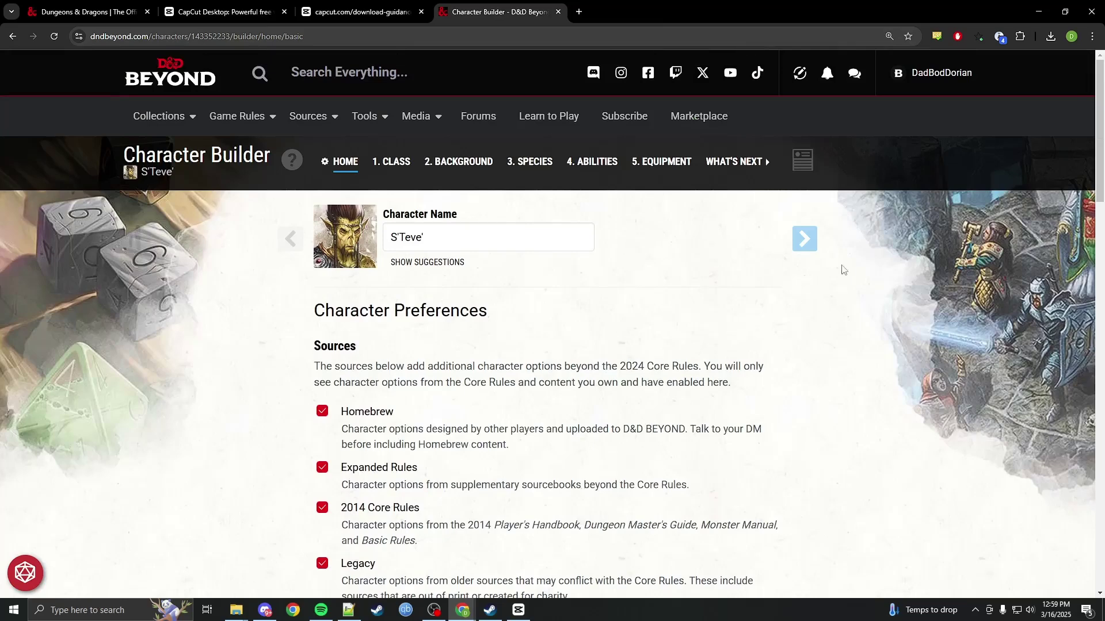
# Go to the class selection and look through the classes under Core Rules, Expanded Rules, 2014 Core Rules and Critical Role.
pyautogui.click(804, 239)
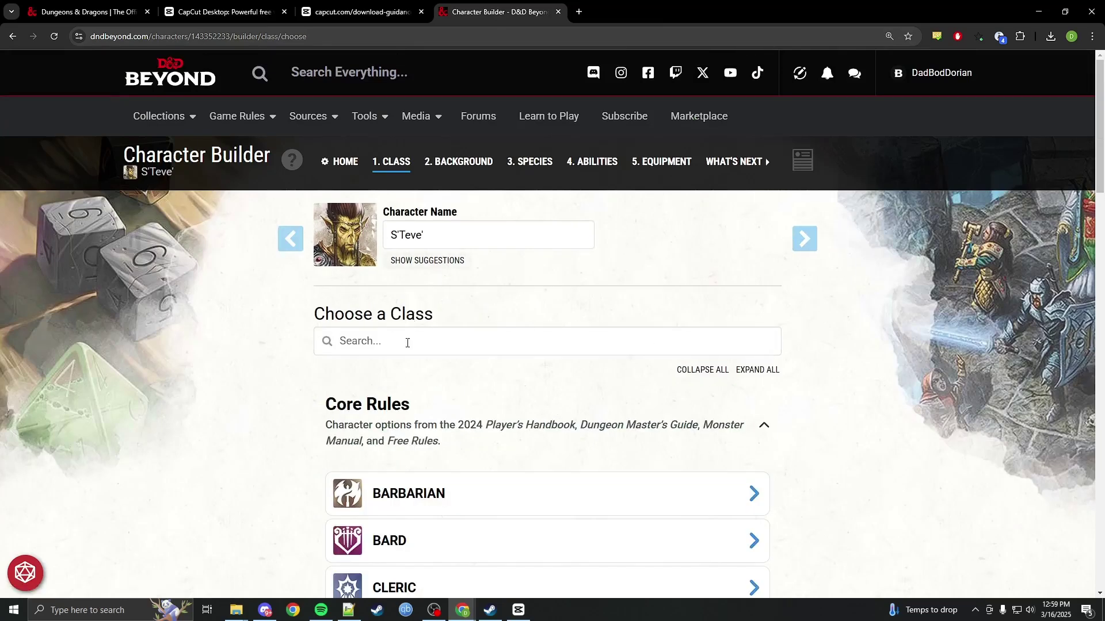
pyautogui.scroll(-4, 191, 390)
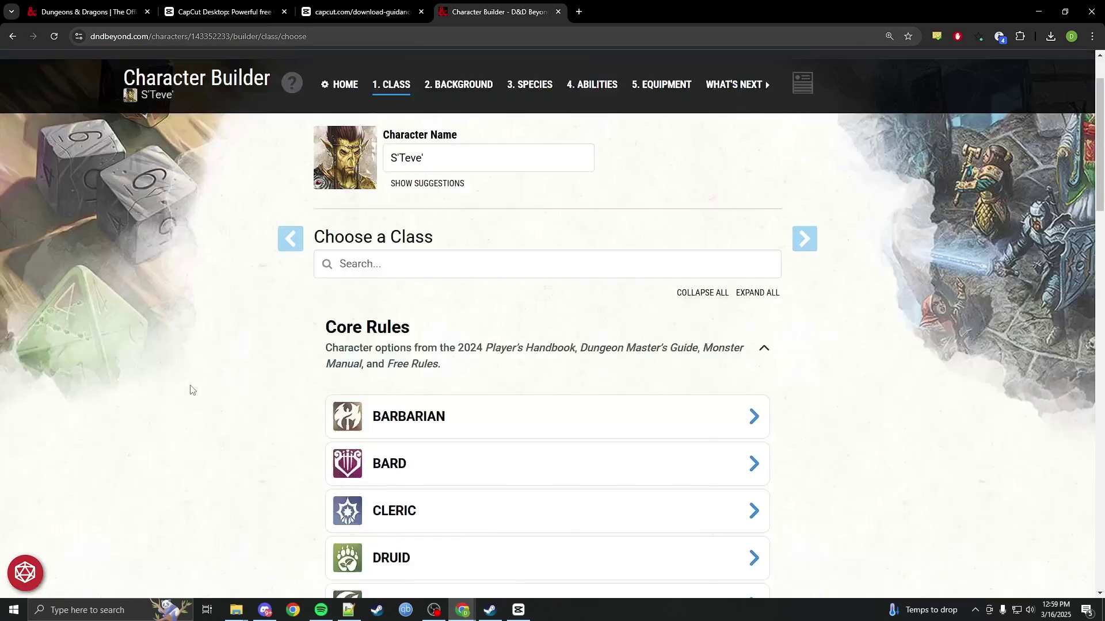
pyautogui.scroll(-3, 191, 390)
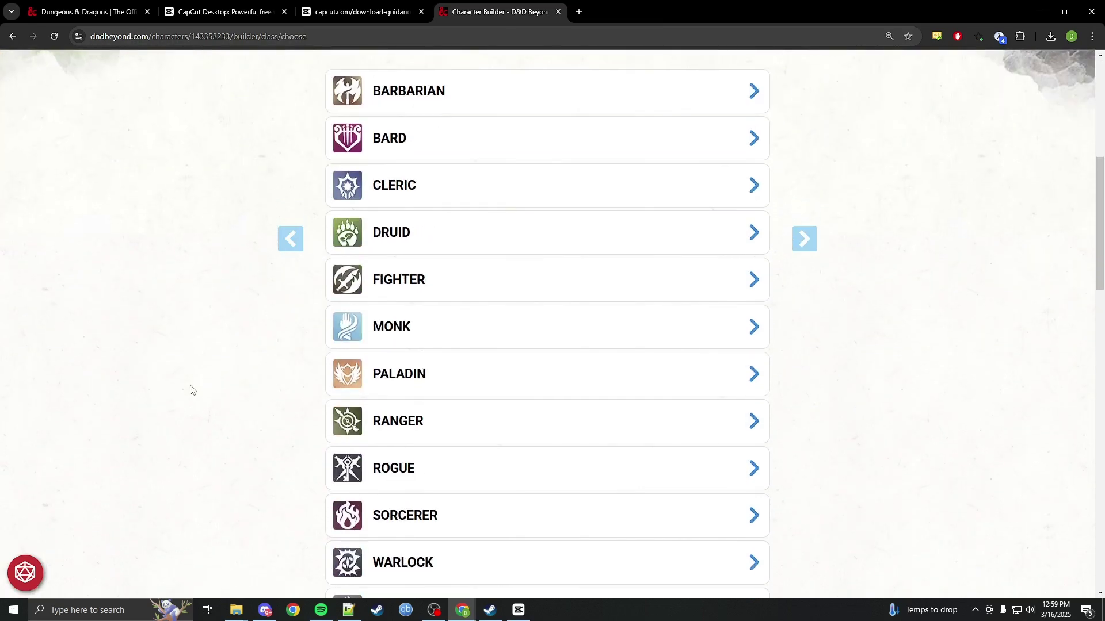
pyautogui.scroll(-3, 193, 390)
pyautogui.scroll(2, 195, 391)
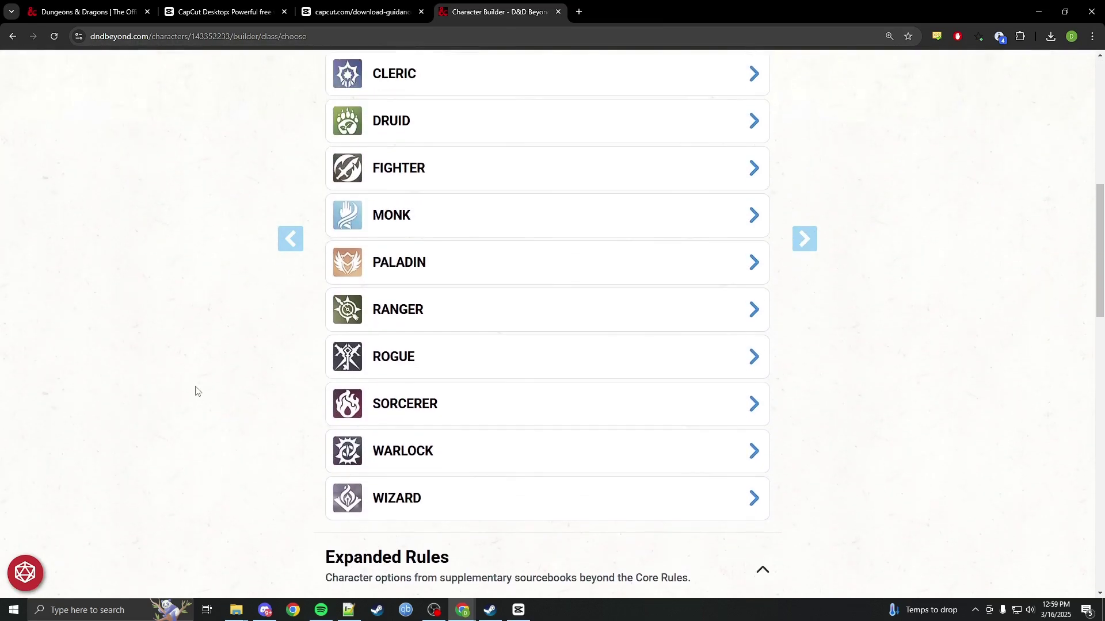
pyautogui.scroll(2, 195, 390)
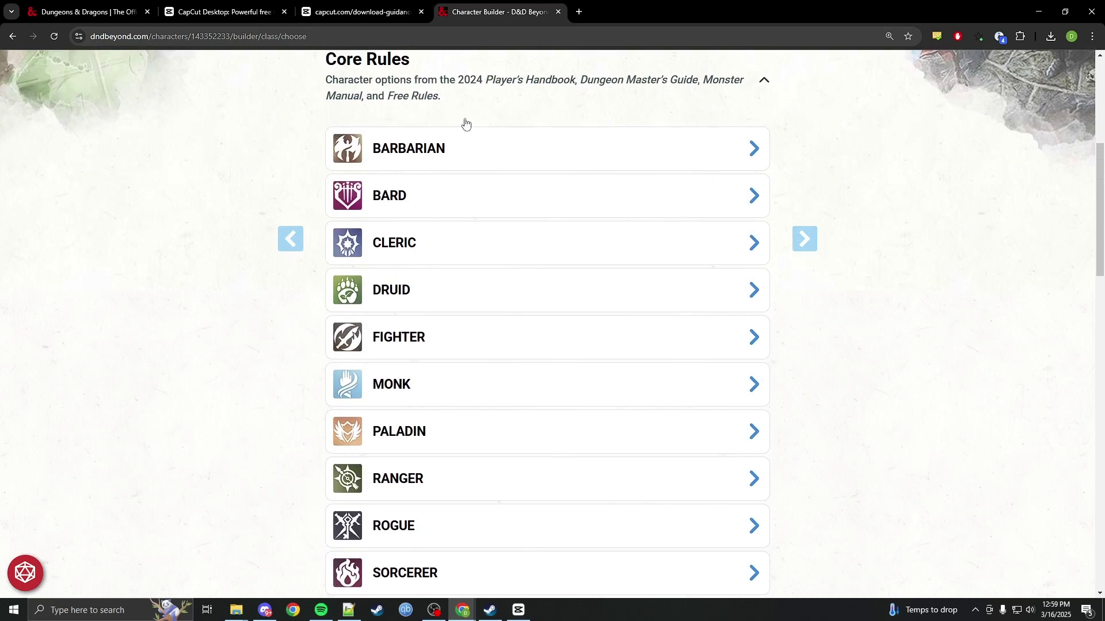
pyautogui.scroll(-5, 437, 346)
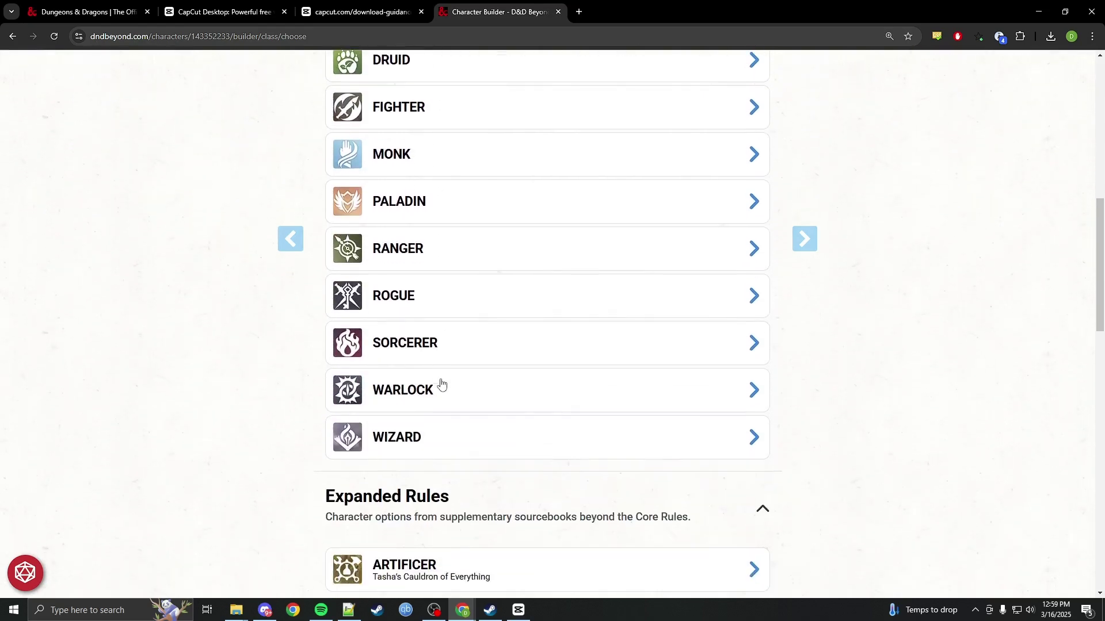
pyautogui.scroll(-10, 445, 423)
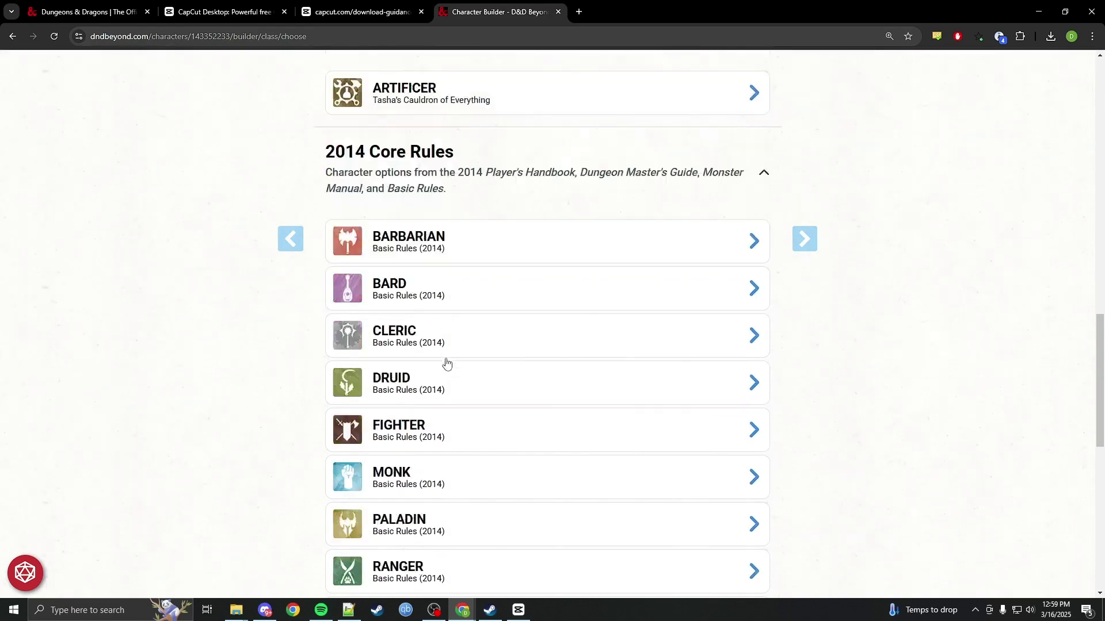
pyautogui.scroll(-7, 450, 365)
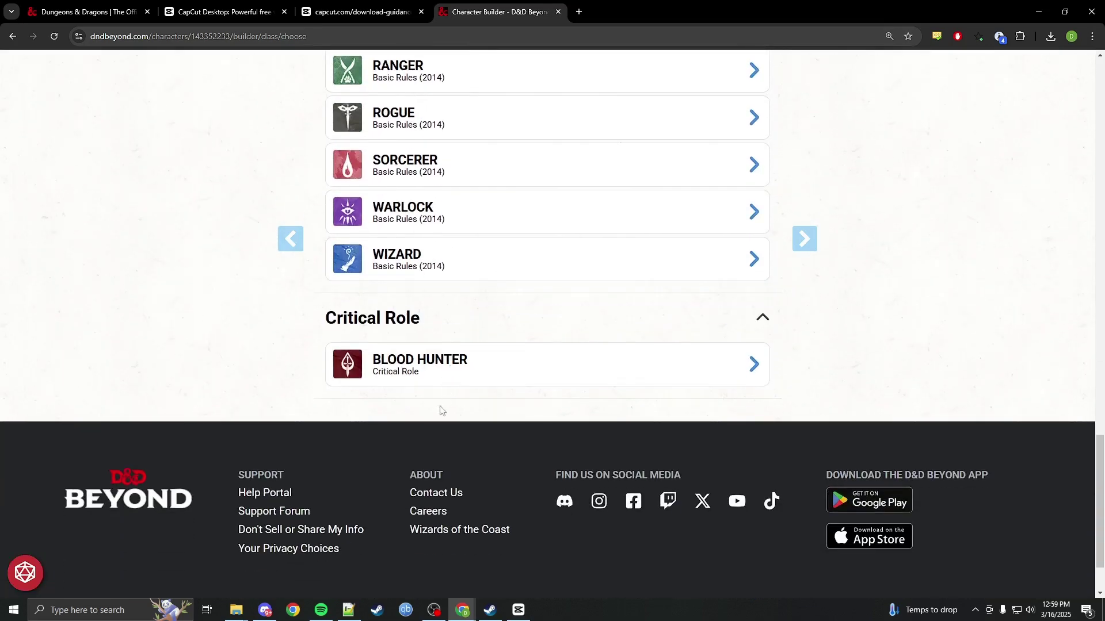
pyautogui.scroll(2, 439, 402)
pyautogui.scroll(12, 438, 401)
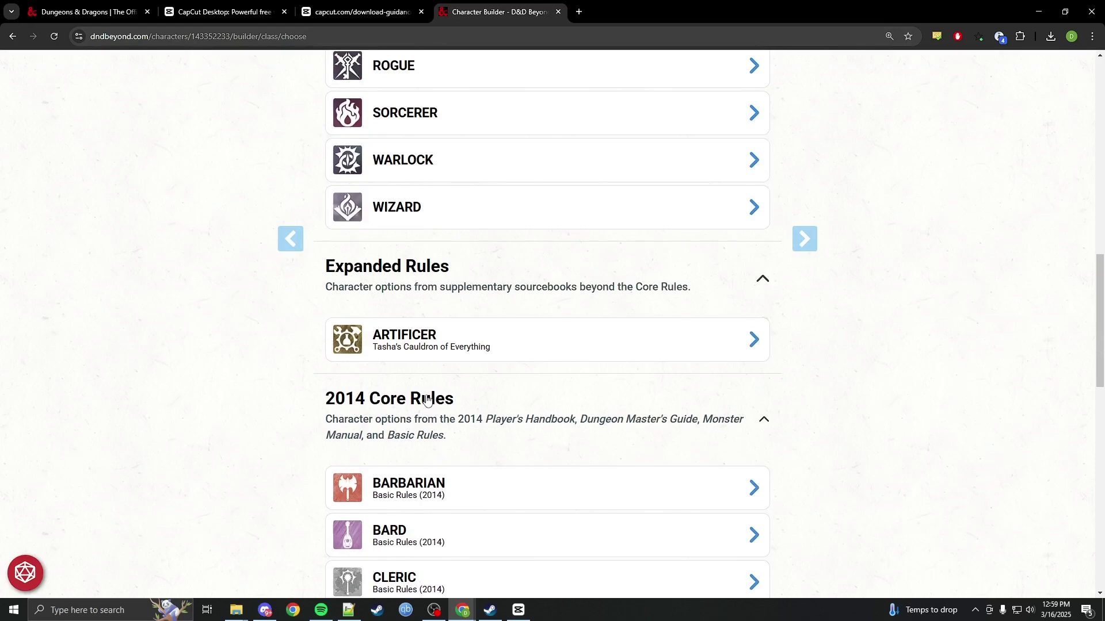
pyautogui.scroll(10, 572, 356)
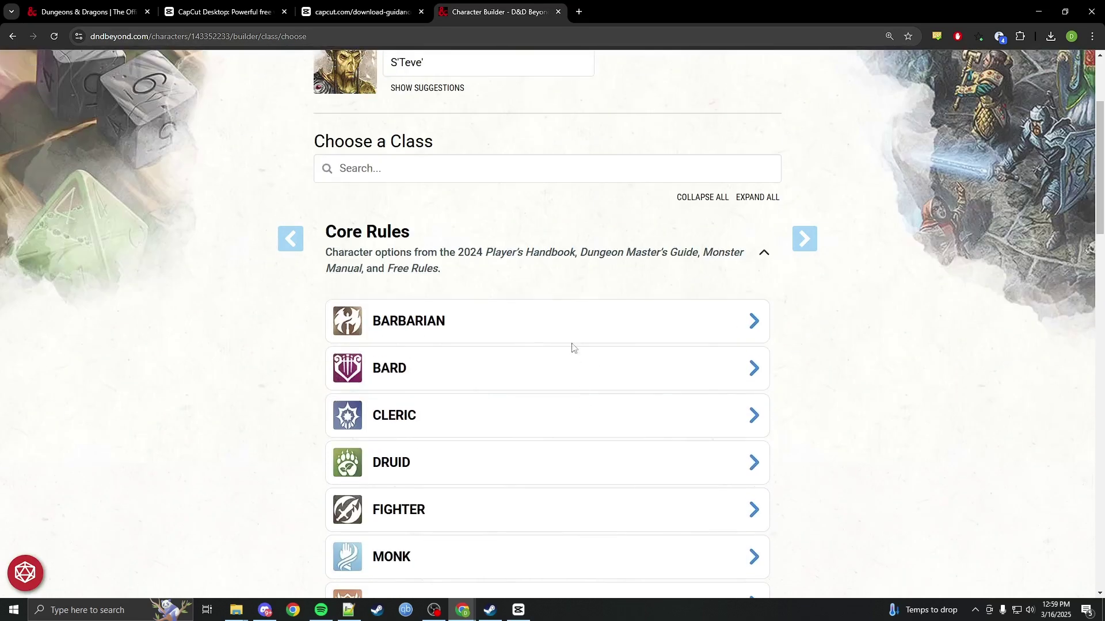
pyautogui.scroll(-4, 384, 383)
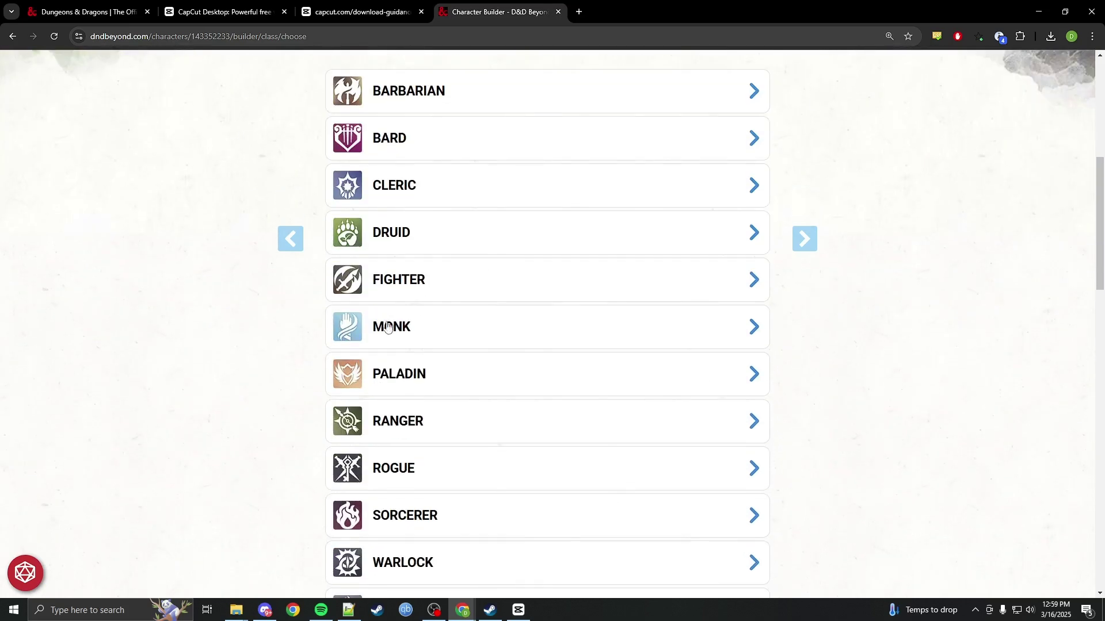
pyautogui.scroll(5, 435, 471)
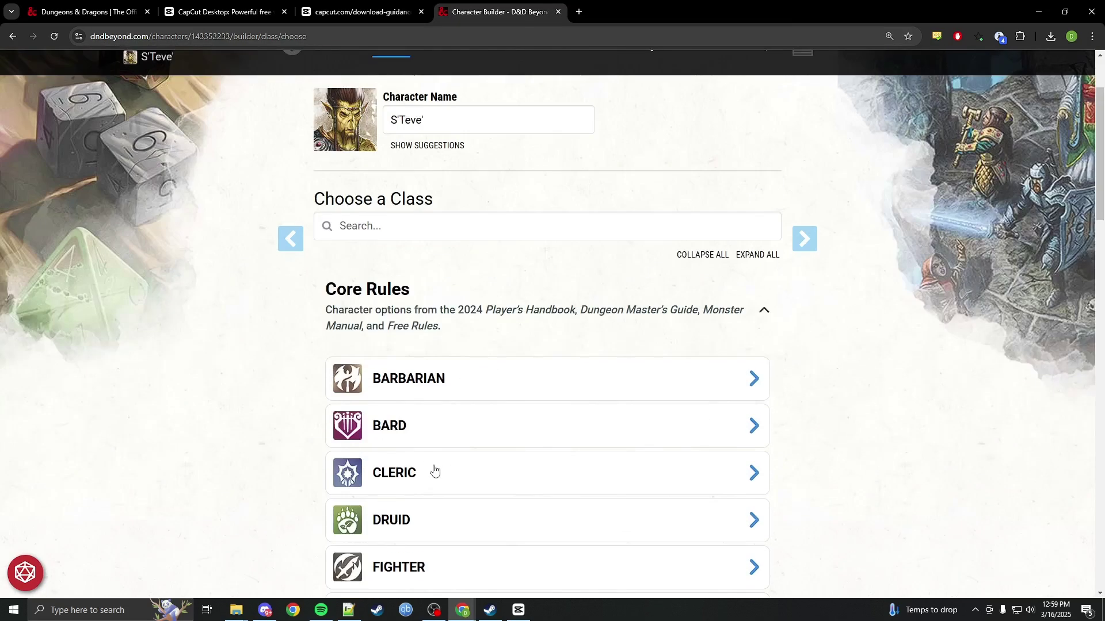
pyautogui.scroll(2, 518, 437)
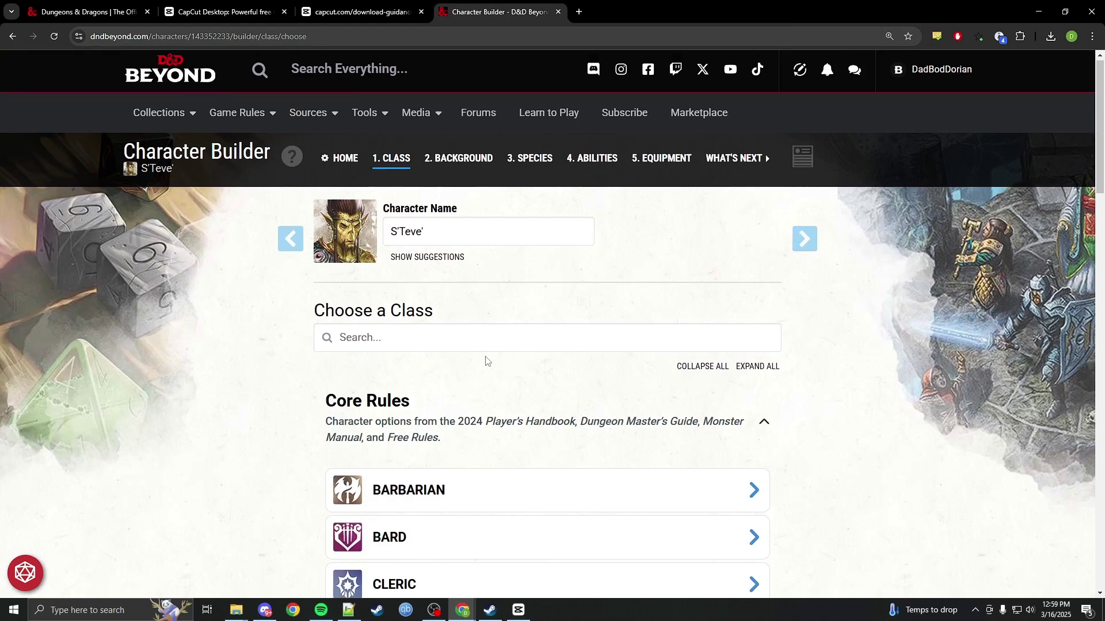
# Add the Bard class from the 2024 Core Rules to the character.
pyautogui.scroll(-5, 486, 362)
pyautogui.scroll(-3, 470, 353)
pyautogui.scroll(4, 468, 353)
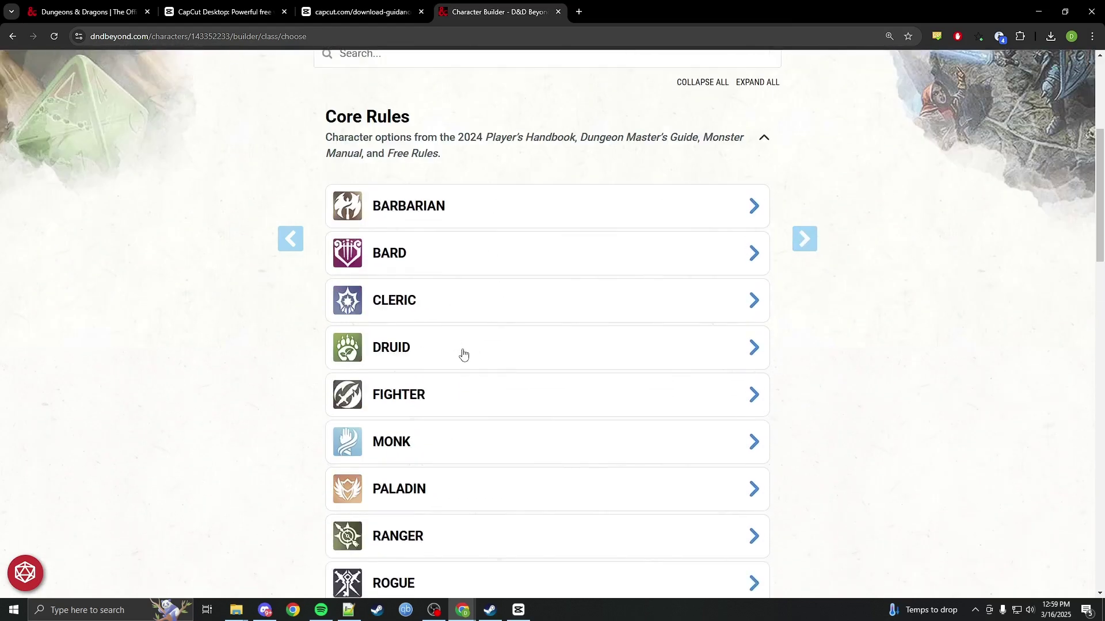
pyautogui.click(401, 258)
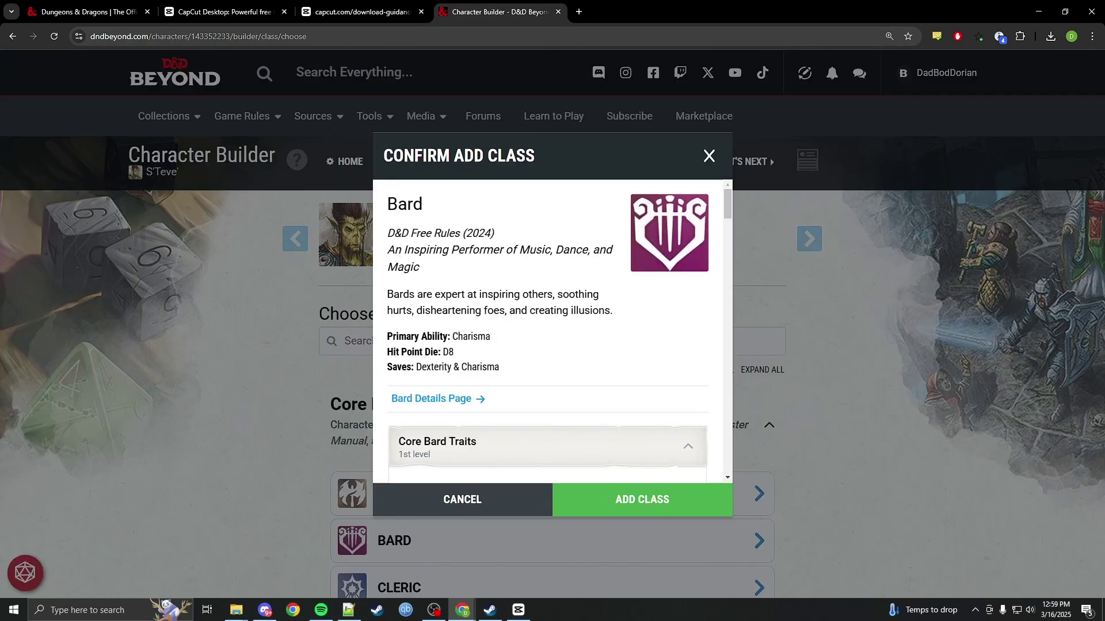
pyautogui.click(664, 501)
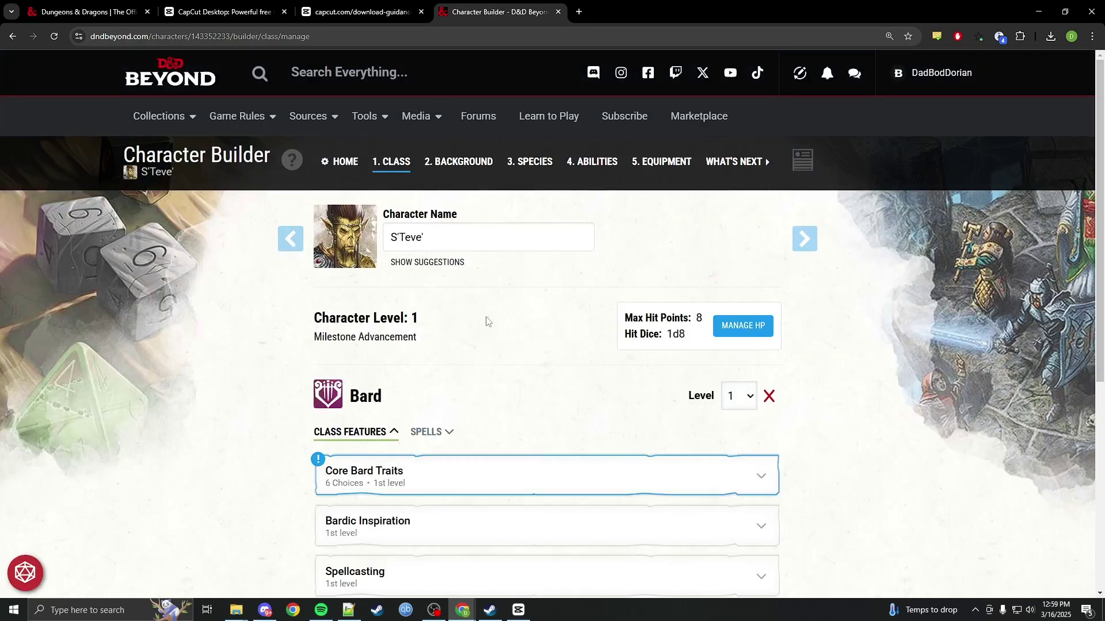
# Go back to the character preferences and recheck the sources and partnered content settings.
pyautogui.click(285, 238)
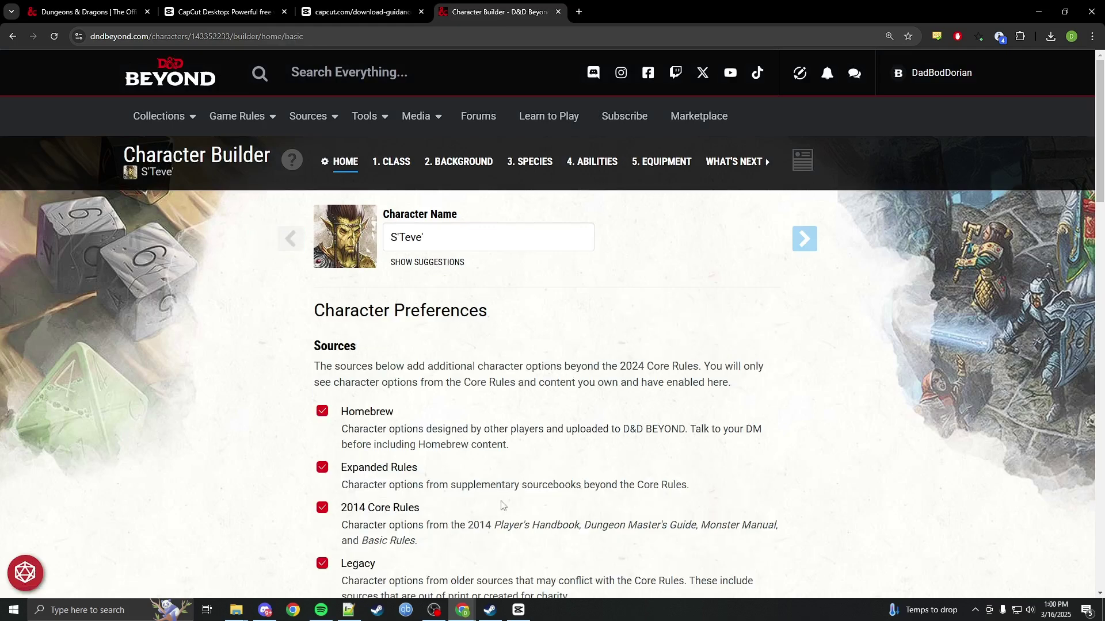
pyautogui.scroll(-5, 556, 352)
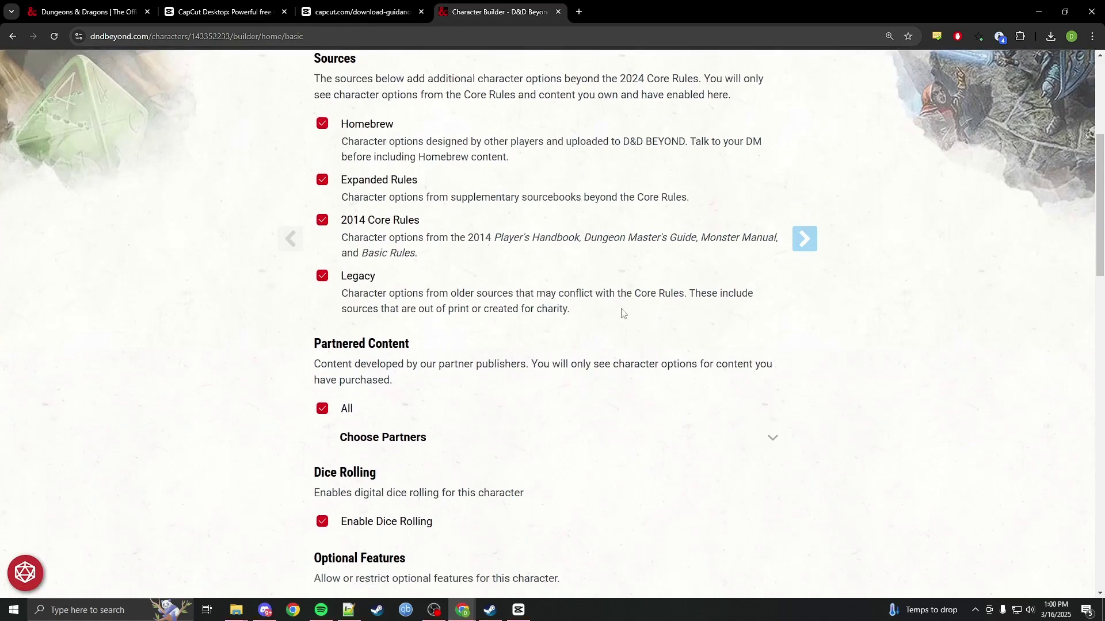
pyautogui.scroll(5, 623, 314)
# Return to the class stage and remove the Bard class from the character.
pyautogui.click(826, 239)
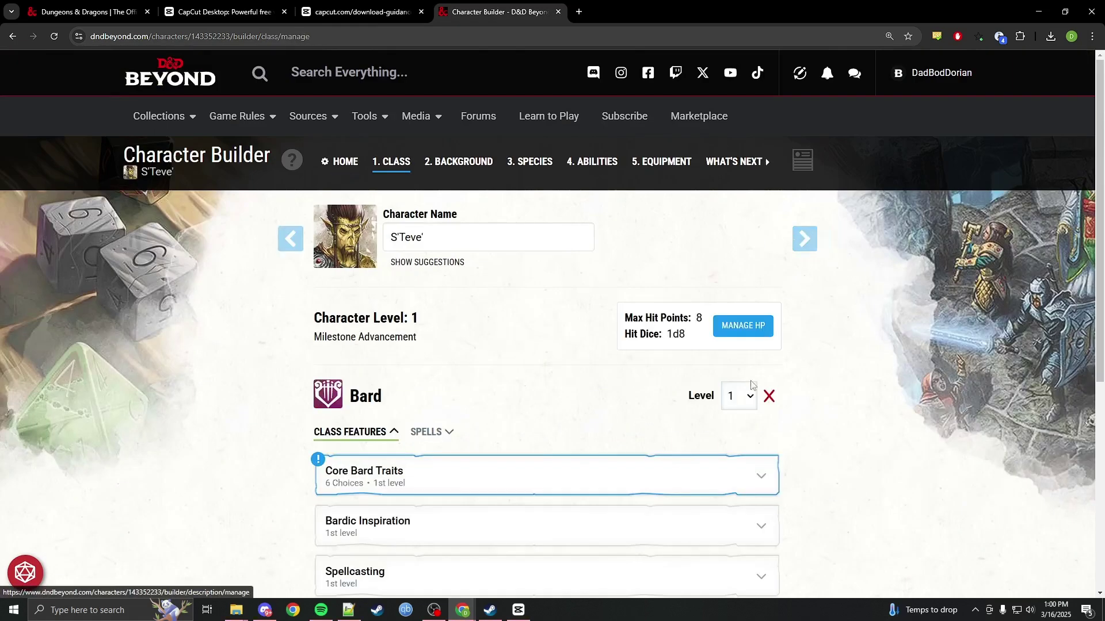
pyautogui.click(769, 396)
pyautogui.click(624, 431)
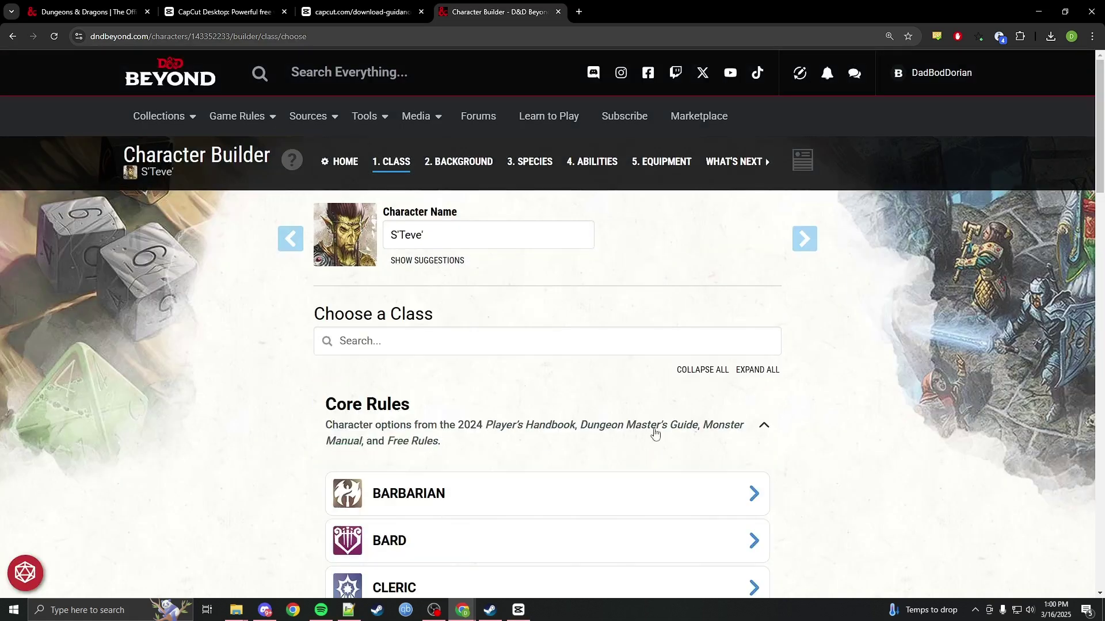
# Preview the 2024 Core Rules Bard class and review its primary ability, hit point die and saves, then close the preview.
pyautogui.scroll(-4, 516, 399)
pyautogui.click(476, 322)
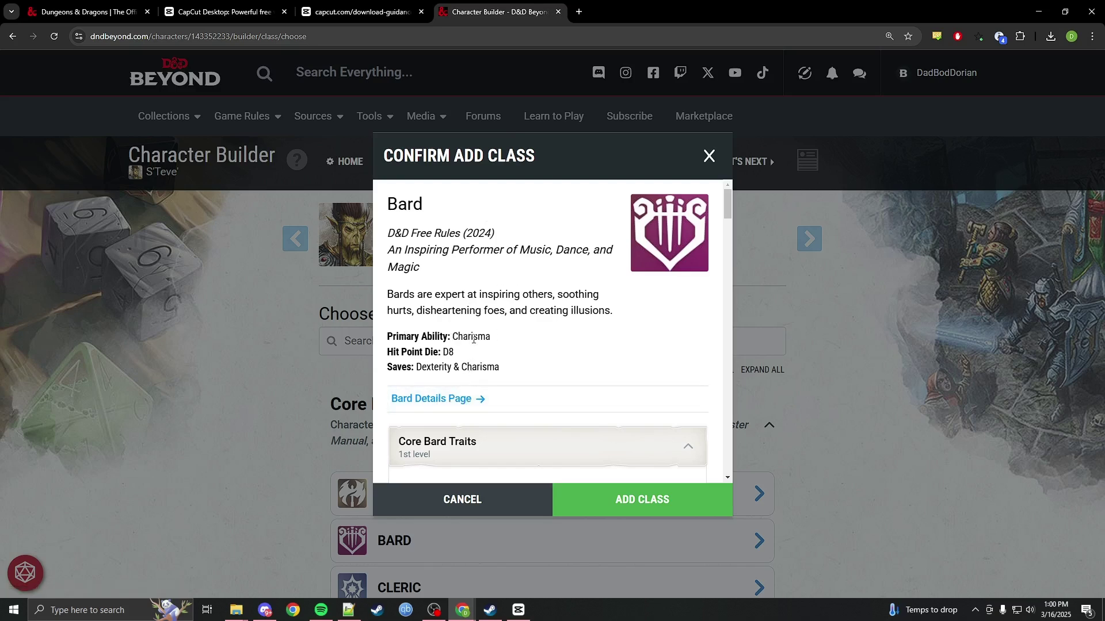
pyautogui.moveTo(490, 337); pyautogui.dragTo(380, 341)
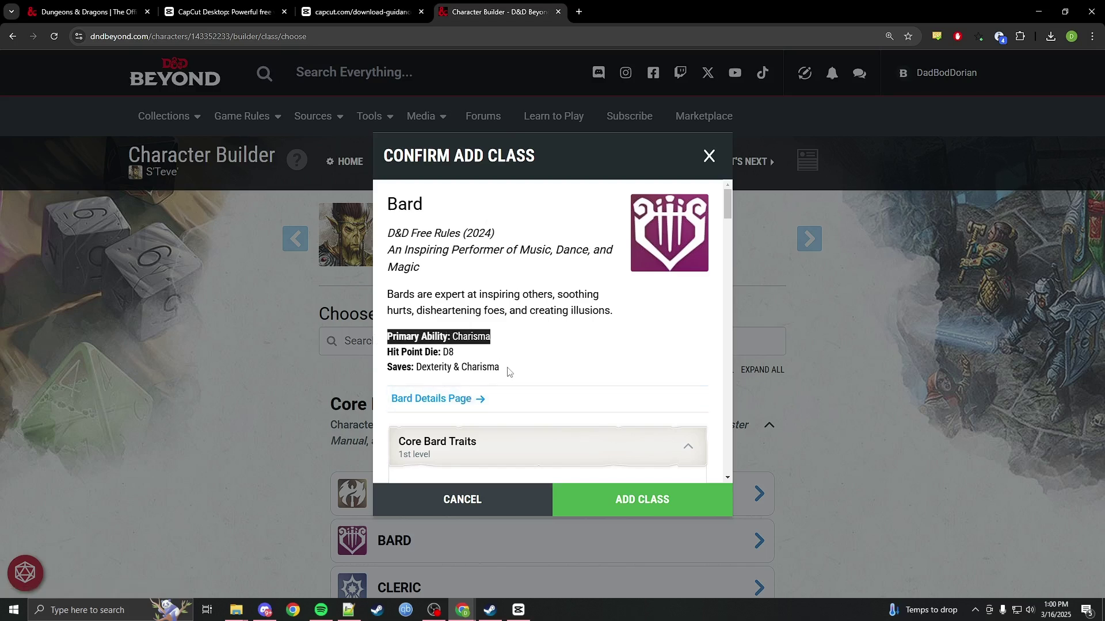
pyautogui.moveTo(508, 371); pyautogui.dragTo(382, 369)
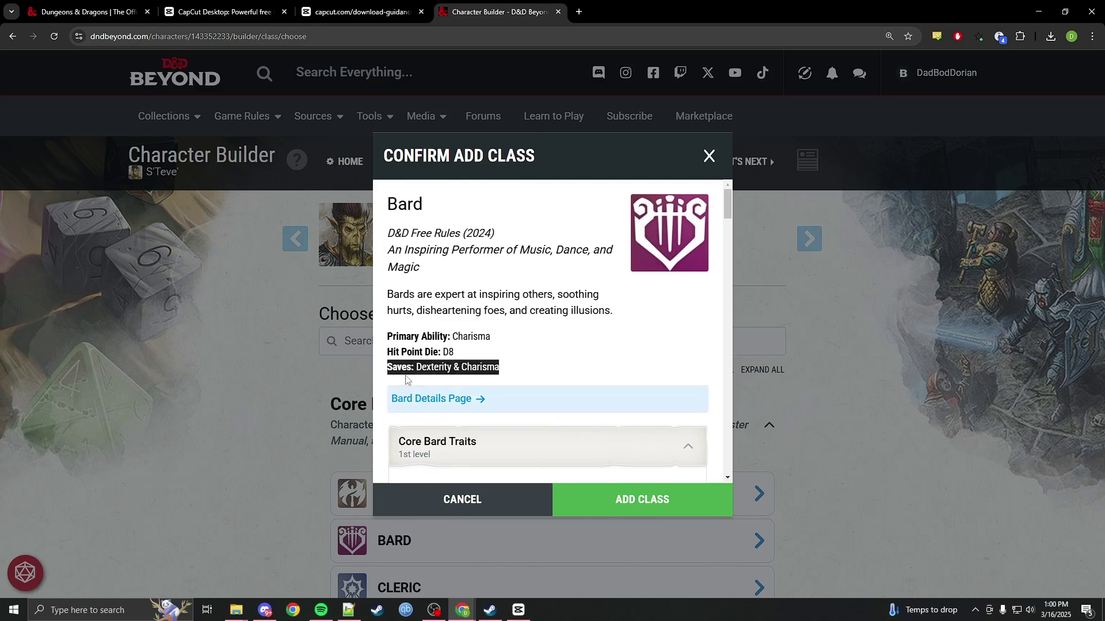
pyautogui.scroll(-3, 541, 231)
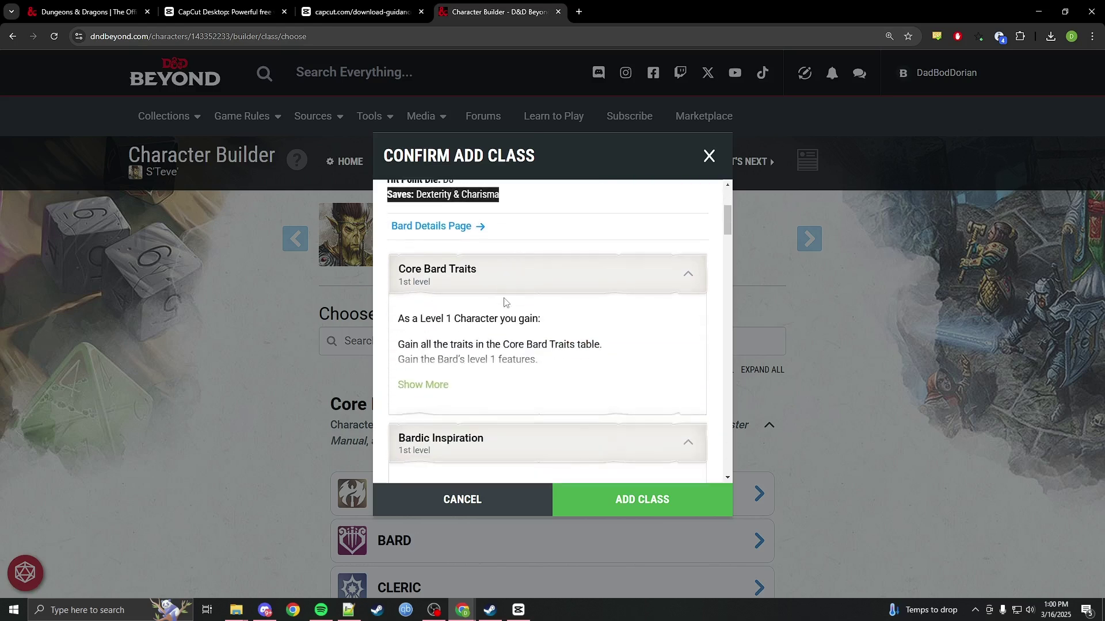
pyautogui.scroll(3, 474, 290)
pyautogui.click(456, 373)
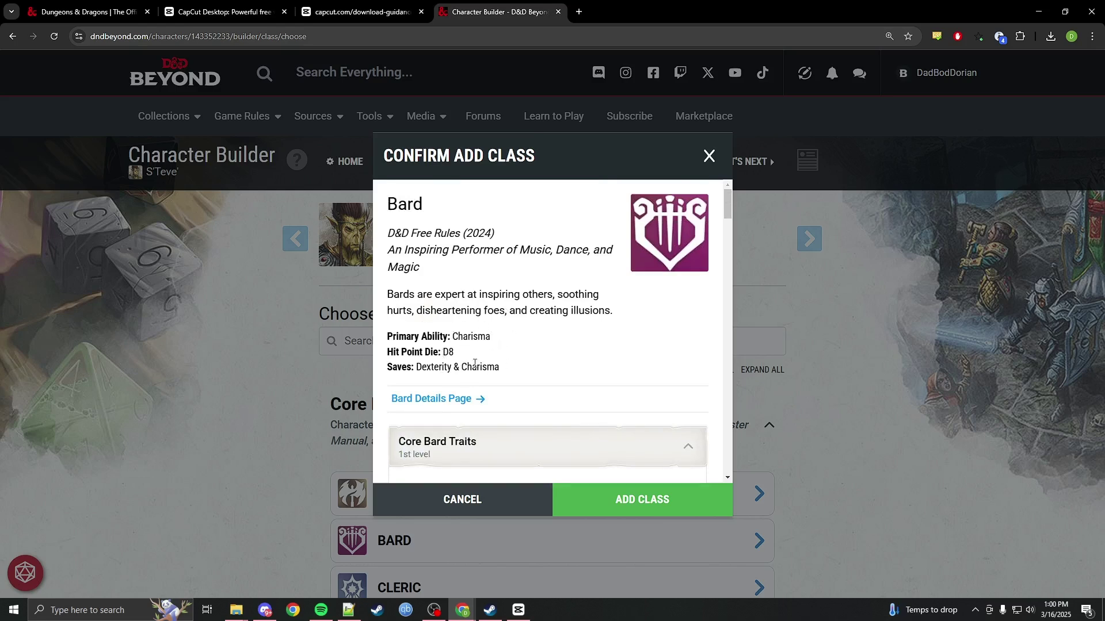
pyautogui.moveTo(461, 355); pyautogui.dragTo(375, 349)
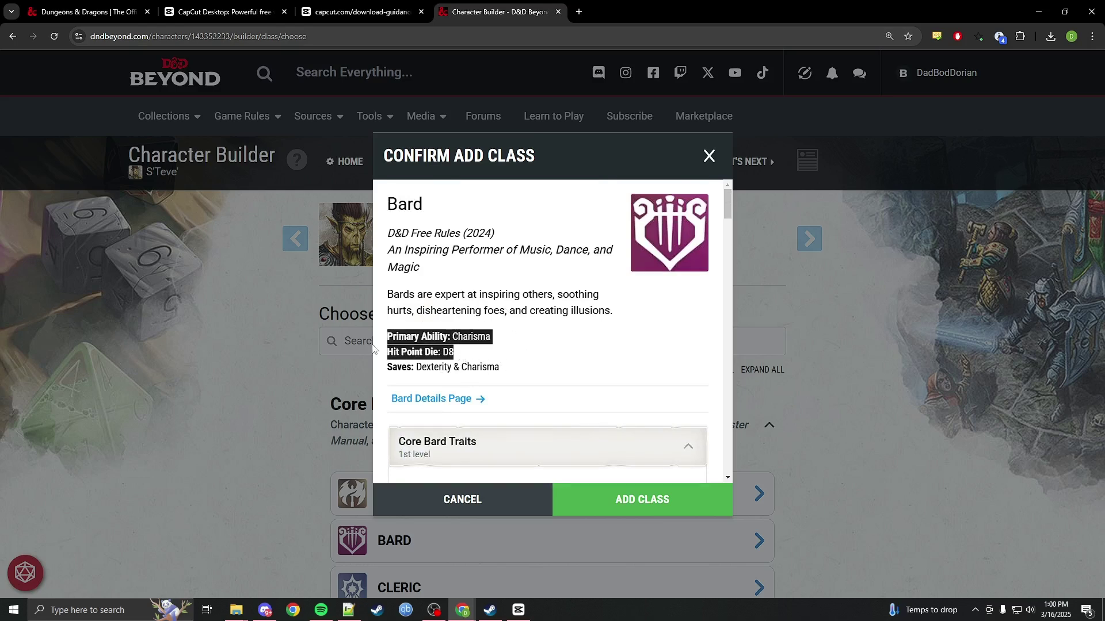
pyautogui.press('Escape')
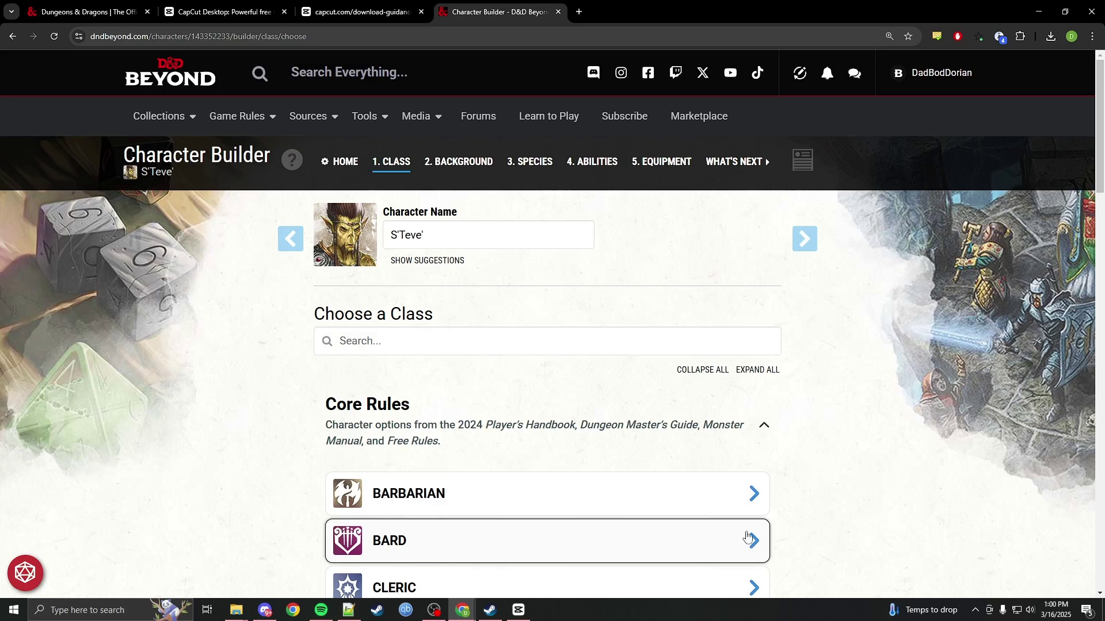
# Reopen the Bard class preview to check its hit point die, then cancel without adding the class.
pyautogui.click(761, 544)
pyautogui.click(476, 352)
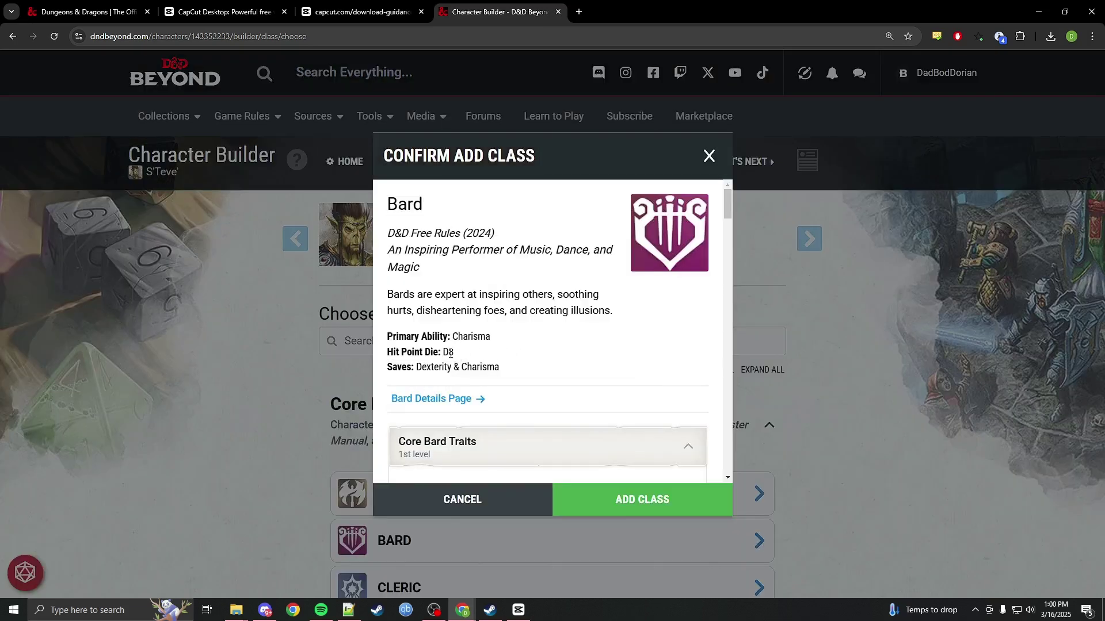
pyautogui.doubleClick(449, 352)
pyautogui.click(492, 496)
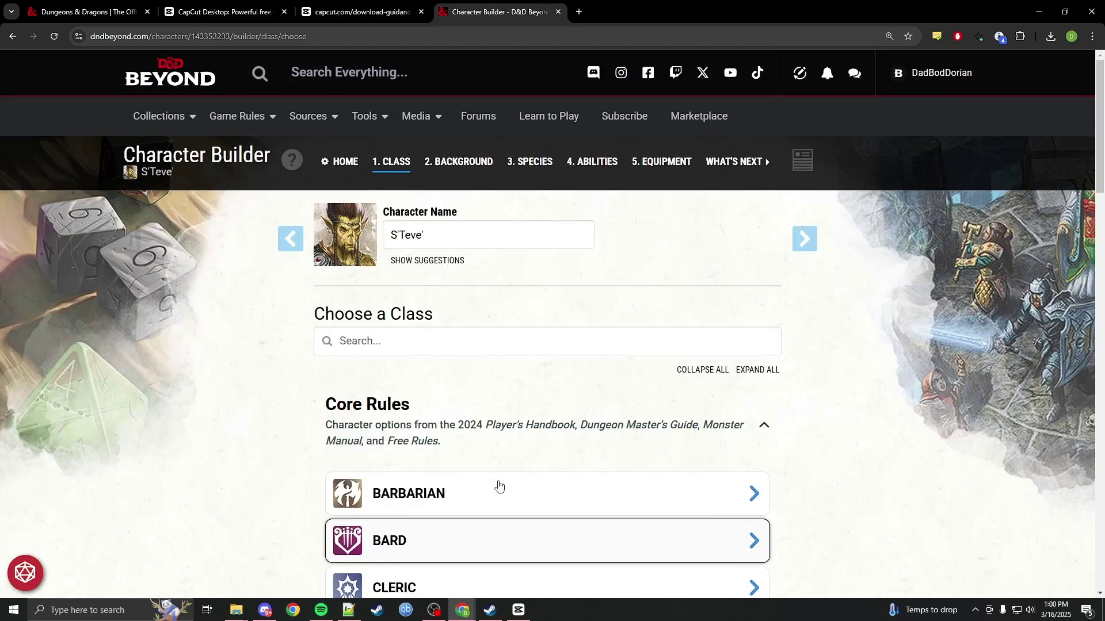
# Preview the Core Rules Fighter class, review its hit point die, primary ability and saves, and cancel without adding it.
pyautogui.scroll(-4, 499, 485)
pyautogui.scroll(-6, 502, 481)
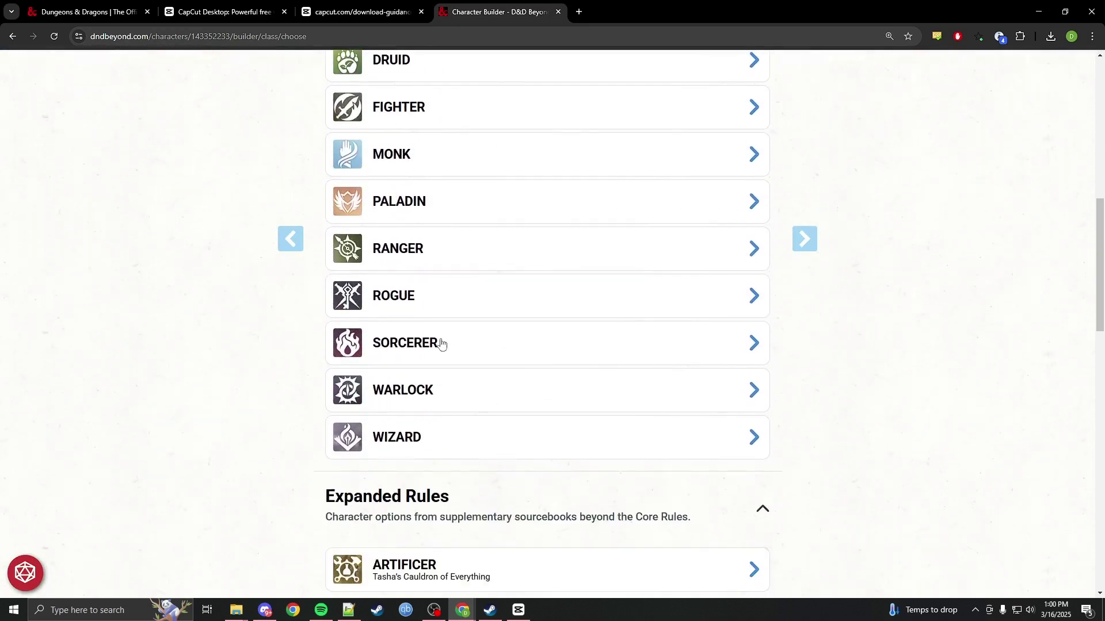
pyautogui.scroll(3, 477, 440)
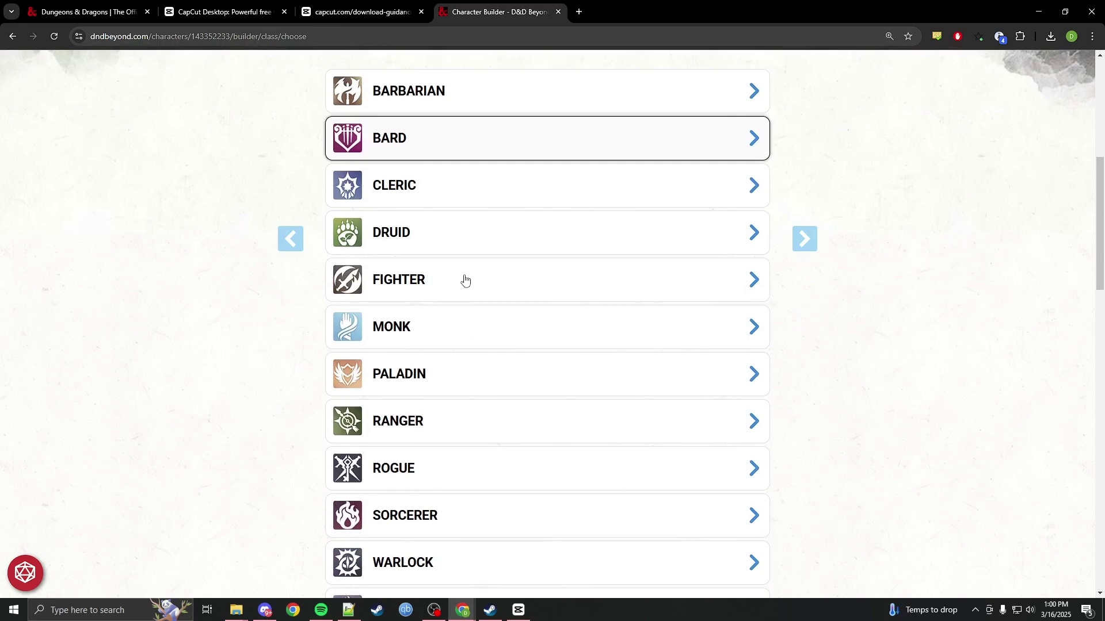
pyautogui.click(464, 280)
pyautogui.moveTo(460, 352); pyautogui.dragTo(447, 347)
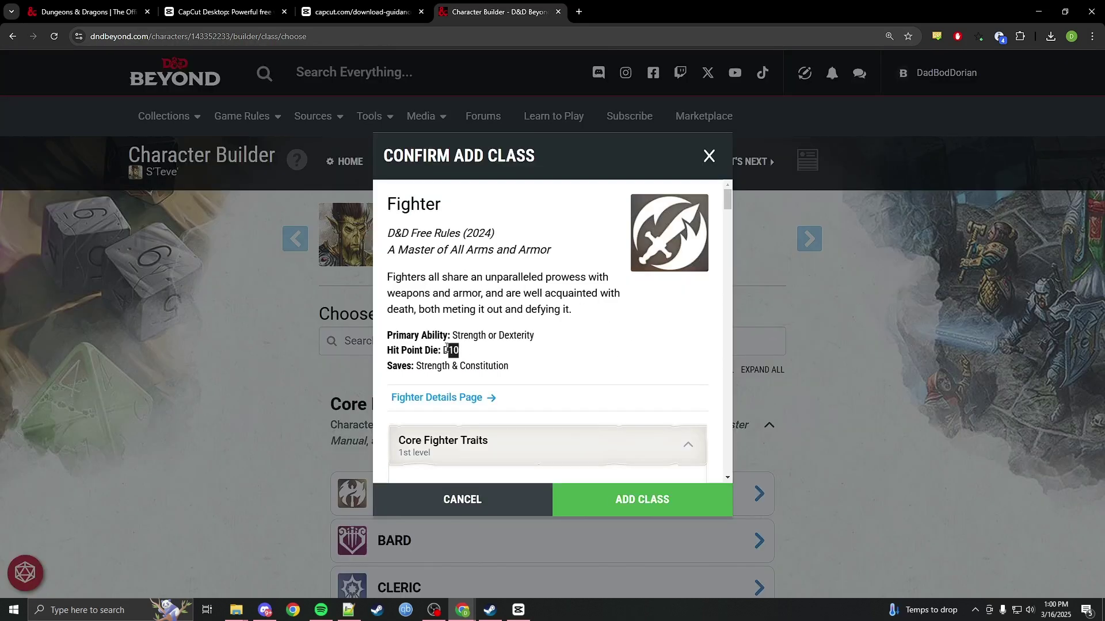
pyautogui.moveTo(535, 339); pyautogui.dragTo(453, 333)
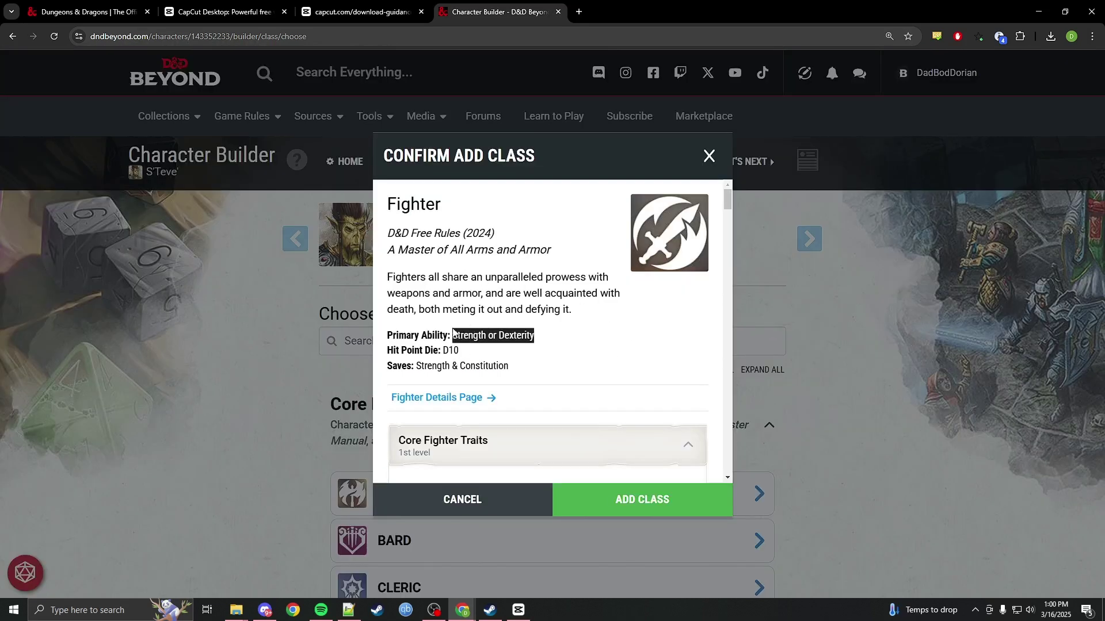
pyautogui.moveTo(512, 368); pyautogui.dragTo(414, 366)
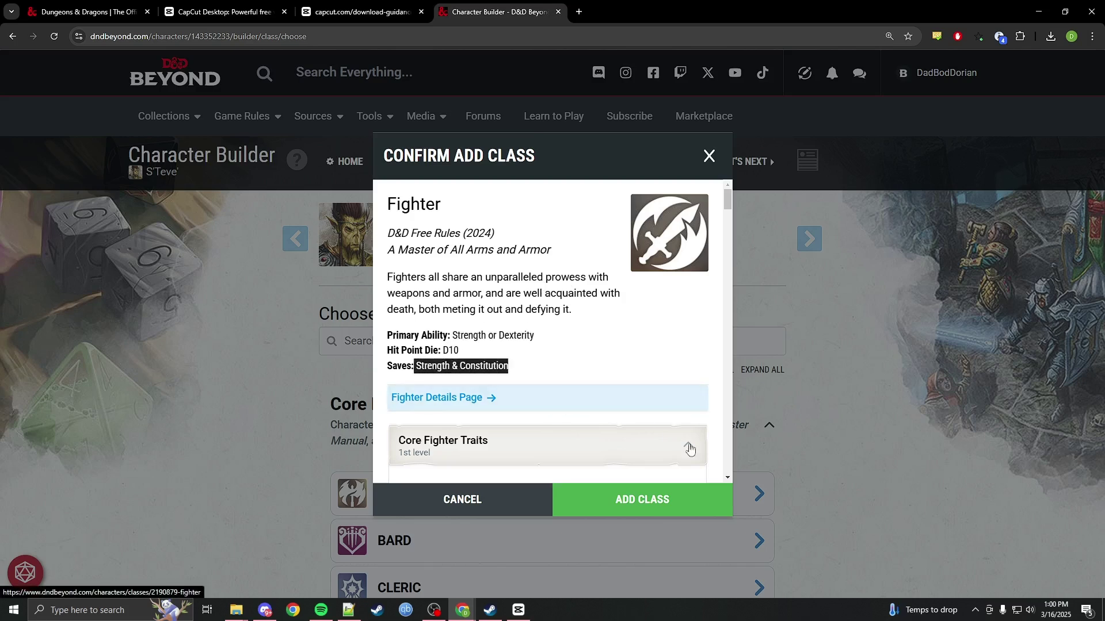
pyautogui.click(489, 503)
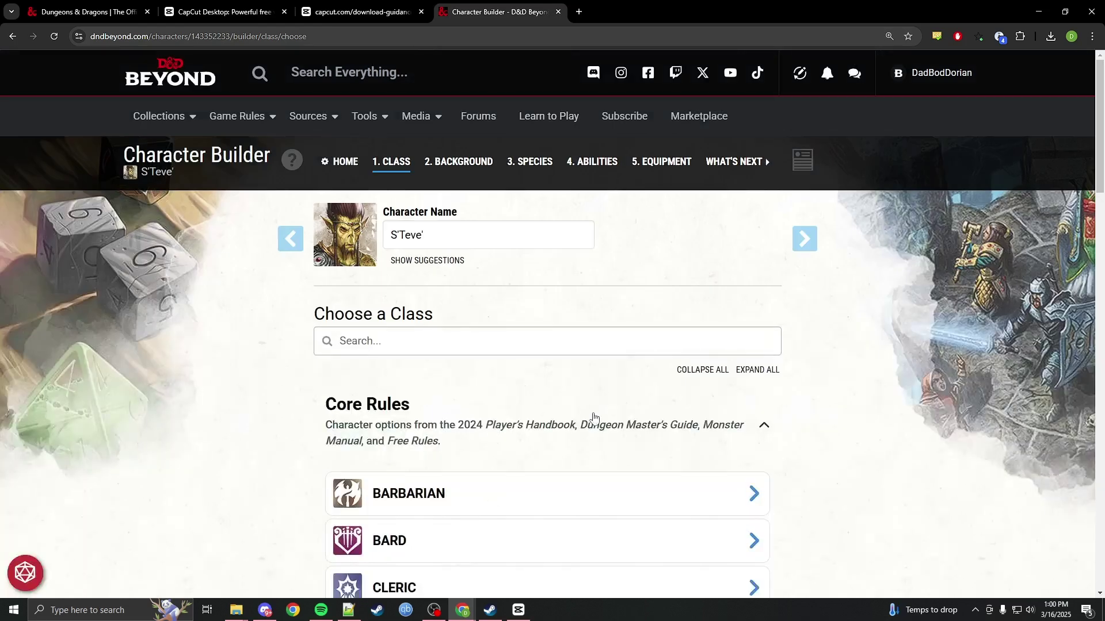
# Look through the Core Rules class list down to the start of the Expanded Rules section.
pyautogui.scroll(-3, 765, 390)
pyautogui.scroll(-1, 741, 504)
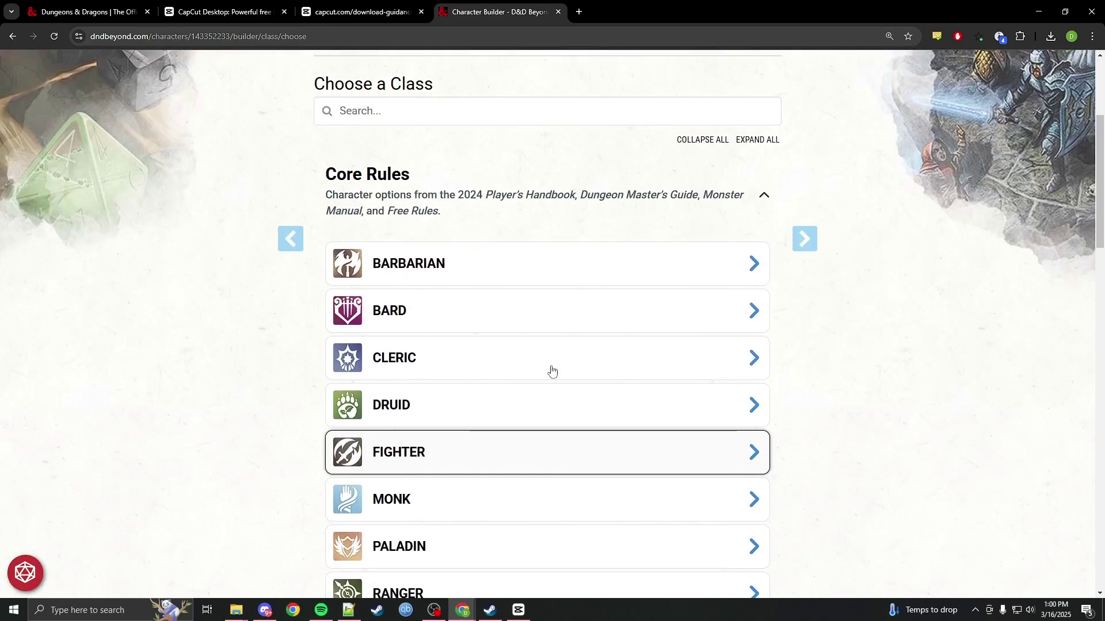
pyautogui.scroll(-2, 551, 369)
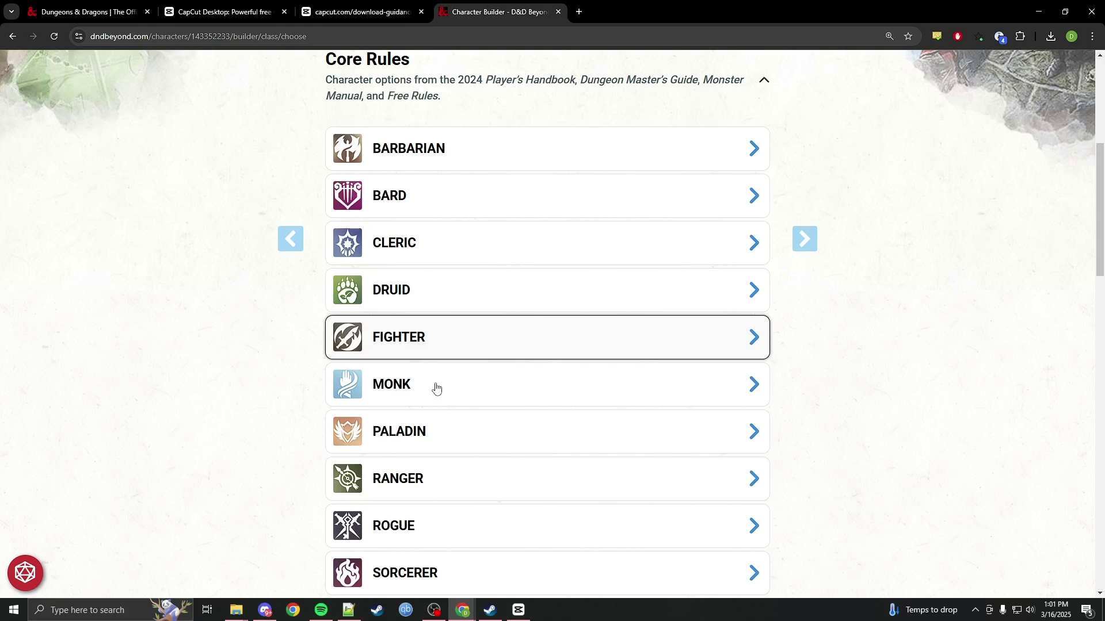
pyautogui.scroll(-4, 436, 391)
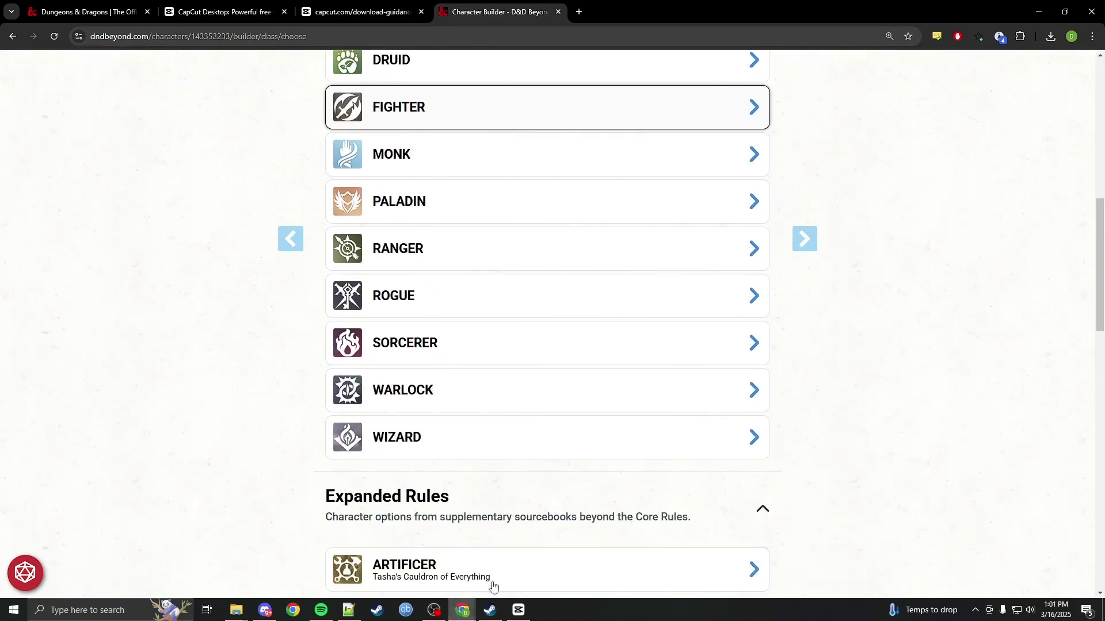
pyautogui.scroll(4, 421, 402)
pyautogui.scroll(-3, 409, 331)
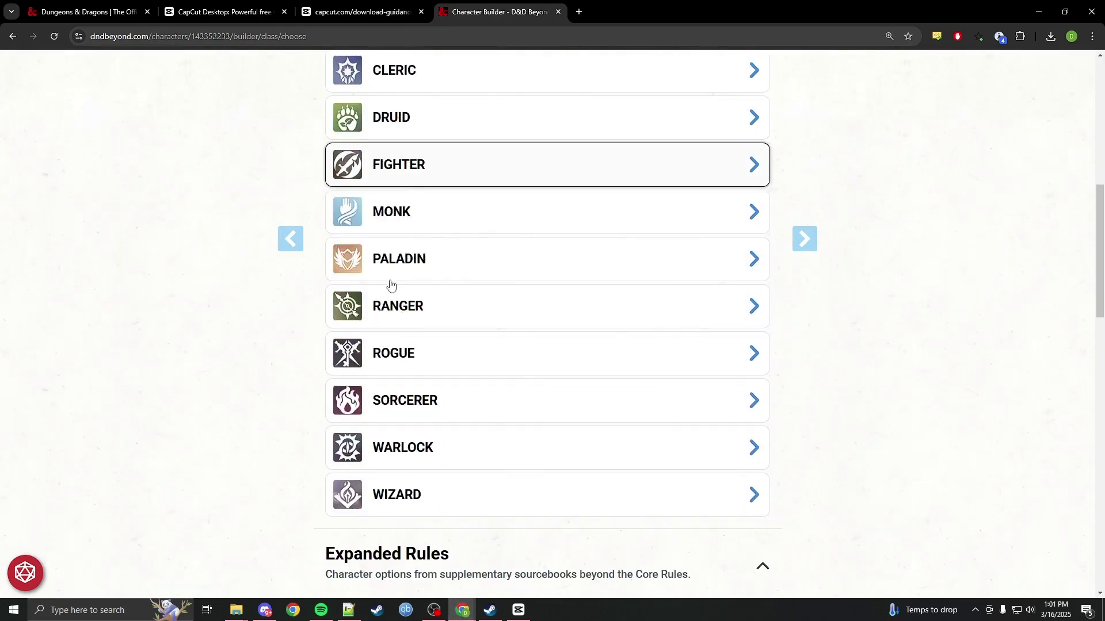
pyautogui.scroll(2, 387, 286)
# Open the Core Rules Bard preview and read the full Core Bard Traits table down to the starting equipment.
pyautogui.click(412, 138)
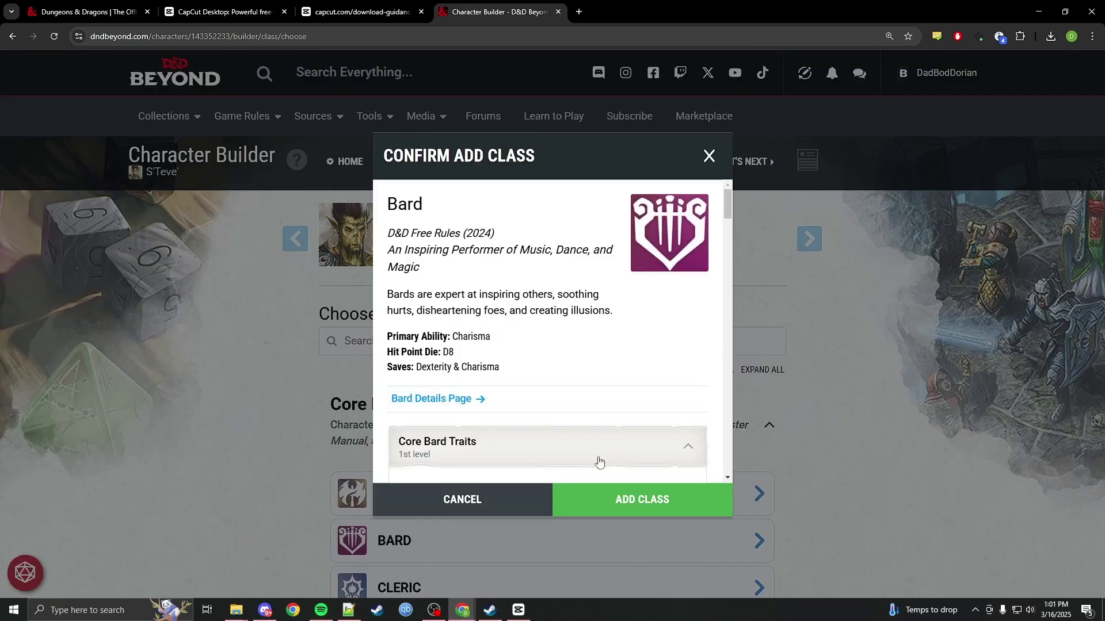
pyautogui.scroll(-5, 596, 449)
pyautogui.scroll(1, 495, 305)
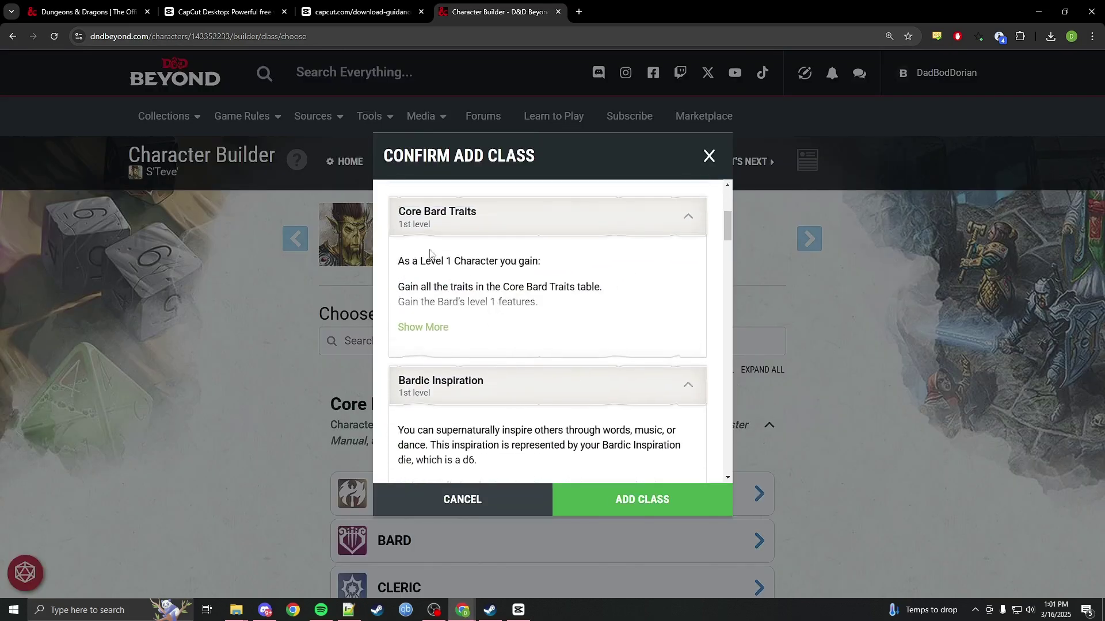
pyautogui.click(414, 327)
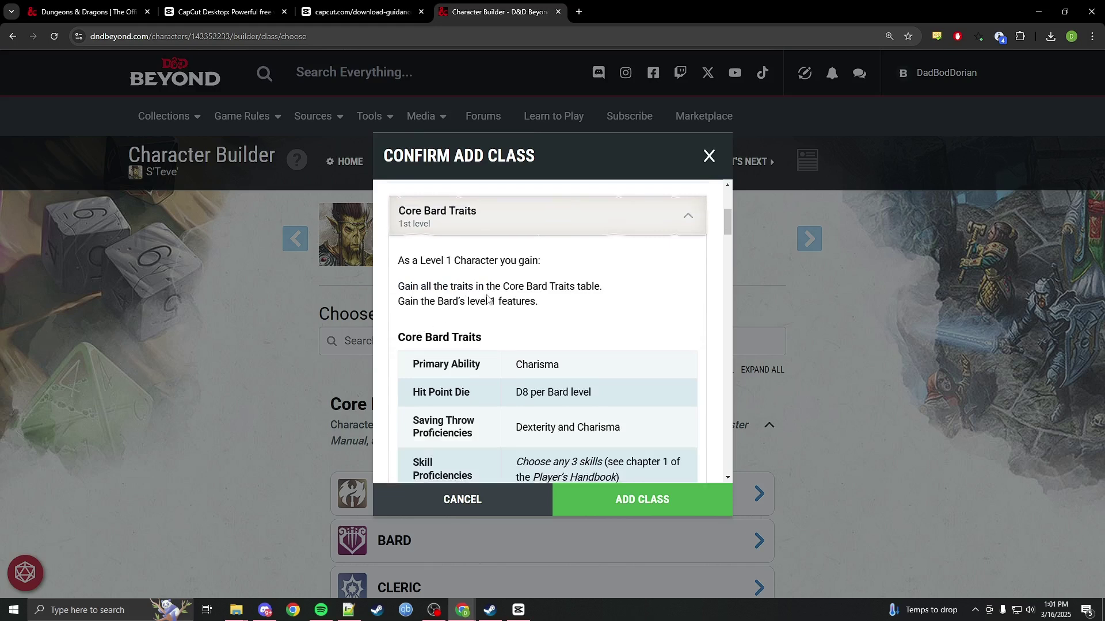
pyautogui.scroll(-3, 492, 282)
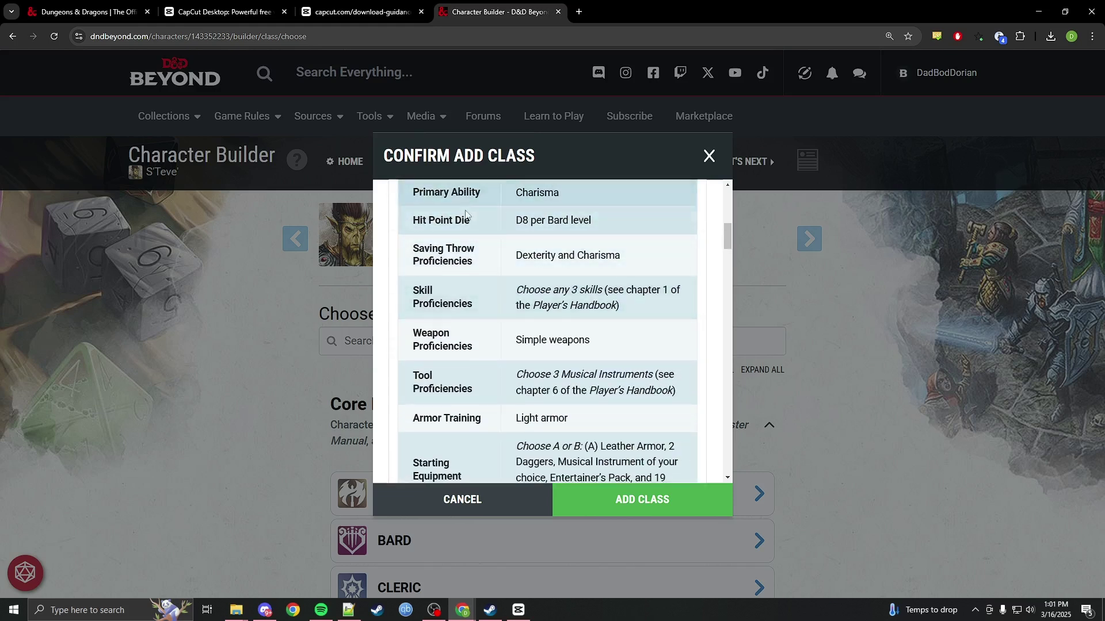
pyautogui.scroll(-2, 443, 275)
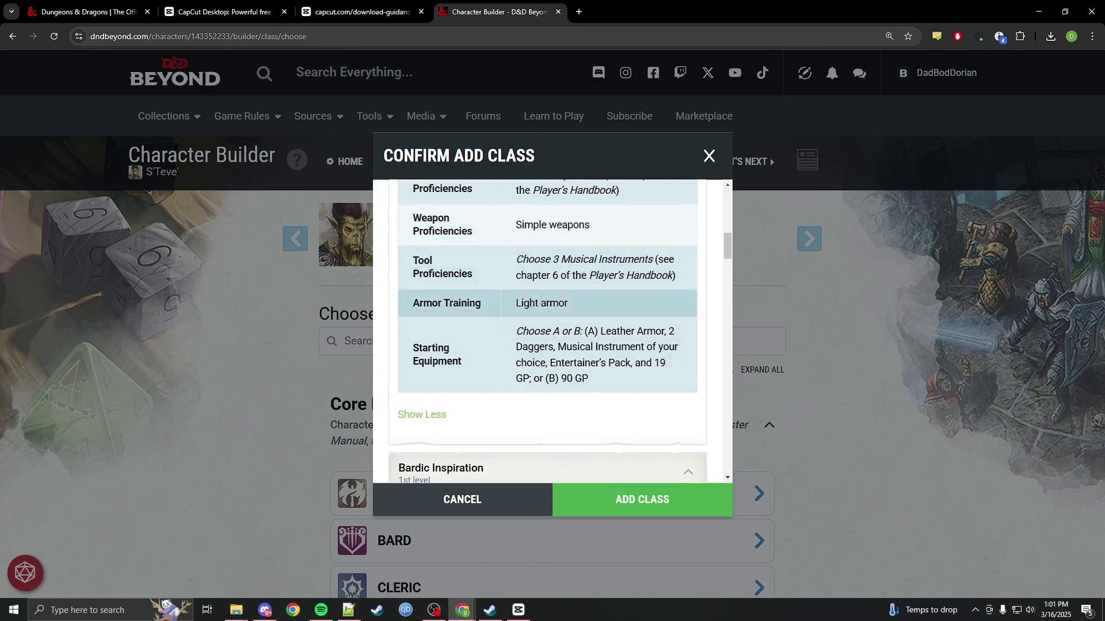
# Expand the Bardic Inspiration feature in the Bard preview and read its full description.
pyautogui.scroll(-3, 426, 352)
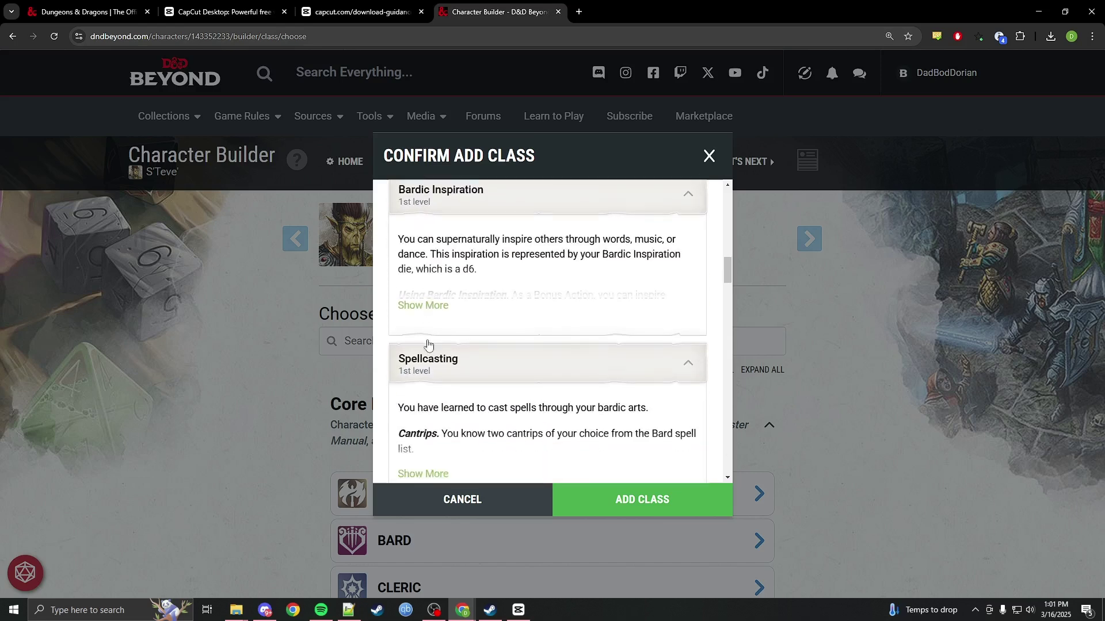
pyautogui.click(432, 293)
pyautogui.scroll(2, 420, 285)
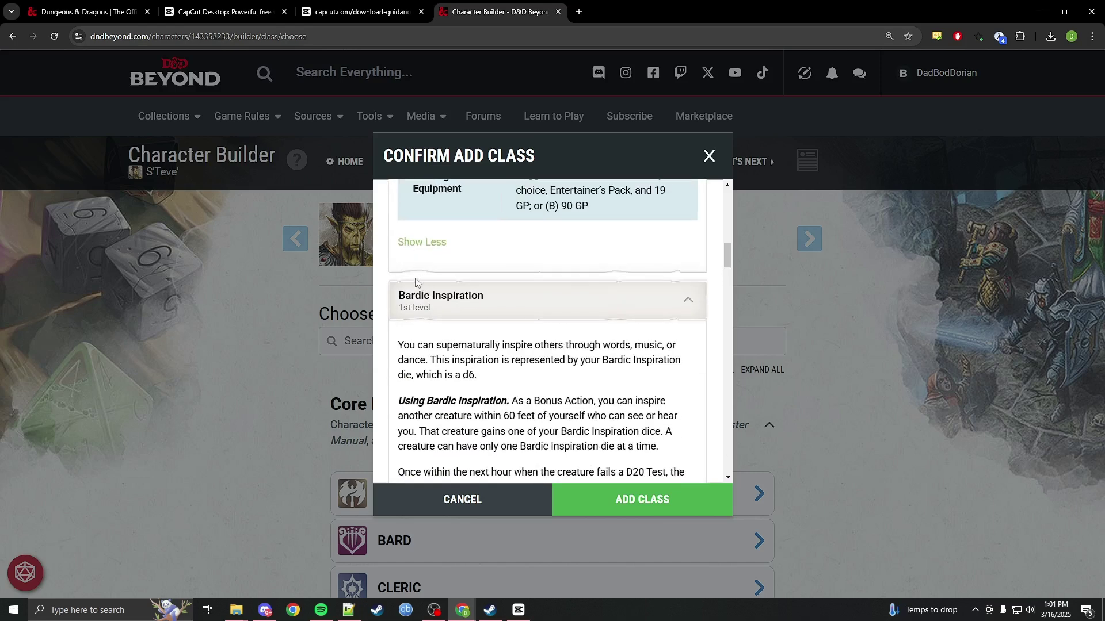
pyautogui.scroll(-6, 459, 363)
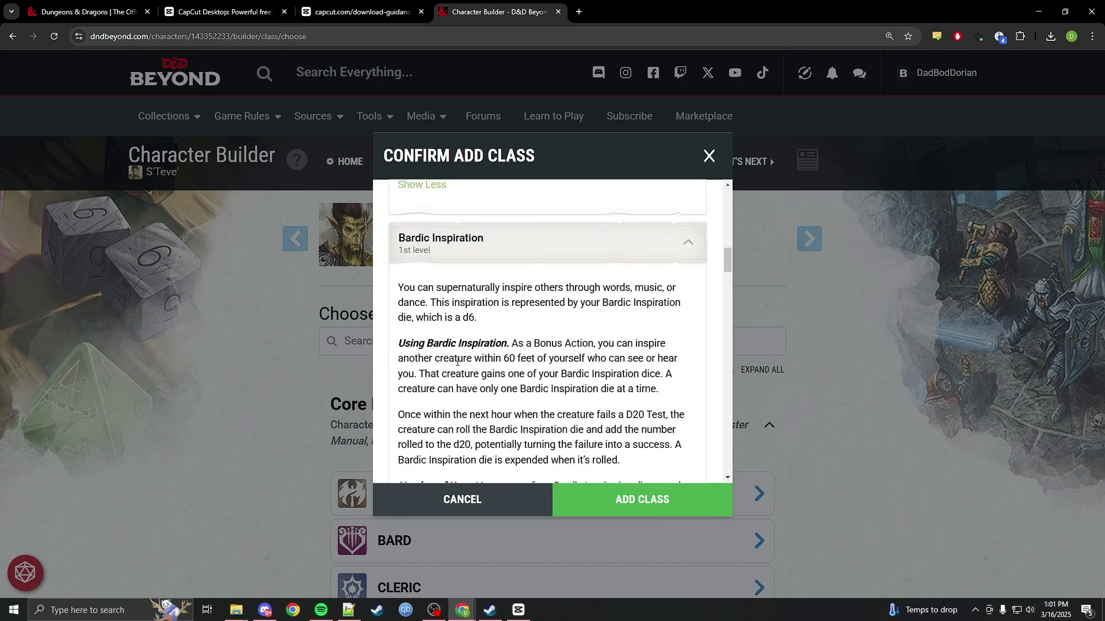
# Expand the Bard's Spellcasting feature and read on through Expertise and the Jack of All Trades description.
pyautogui.scroll(-3, 455, 354)
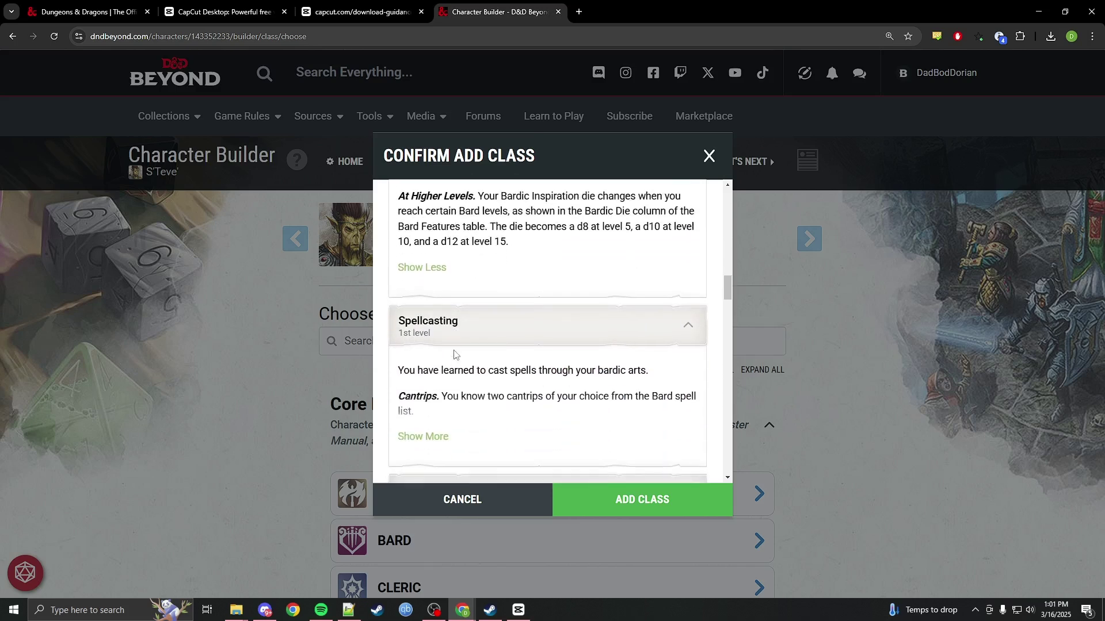
pyautogui.click(432, 326)
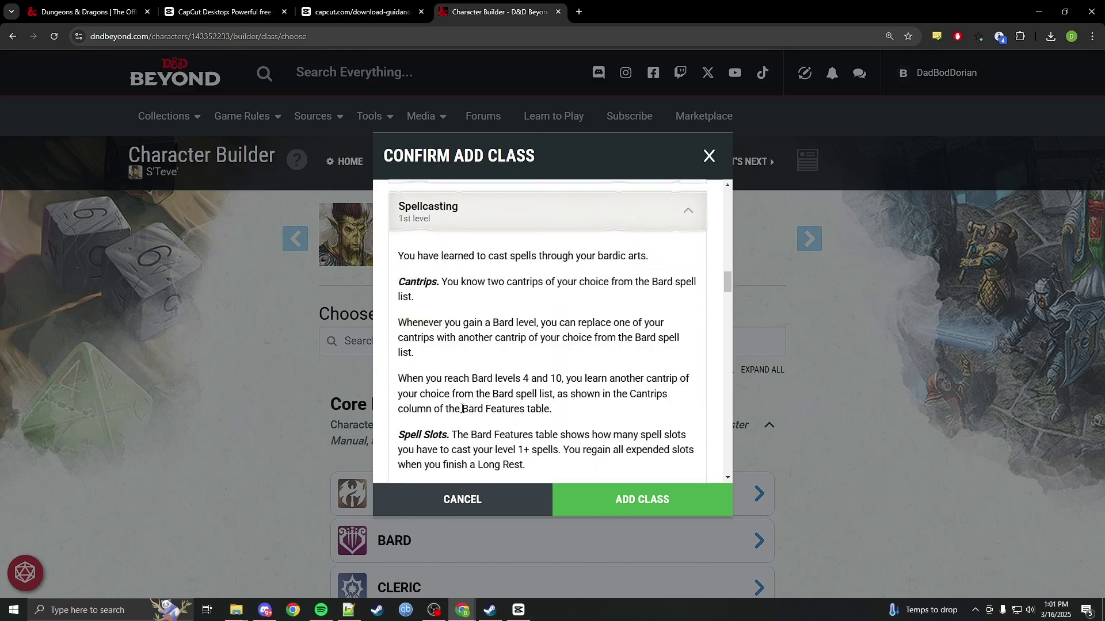
pyautogui.scroll(-10, 482, 291)
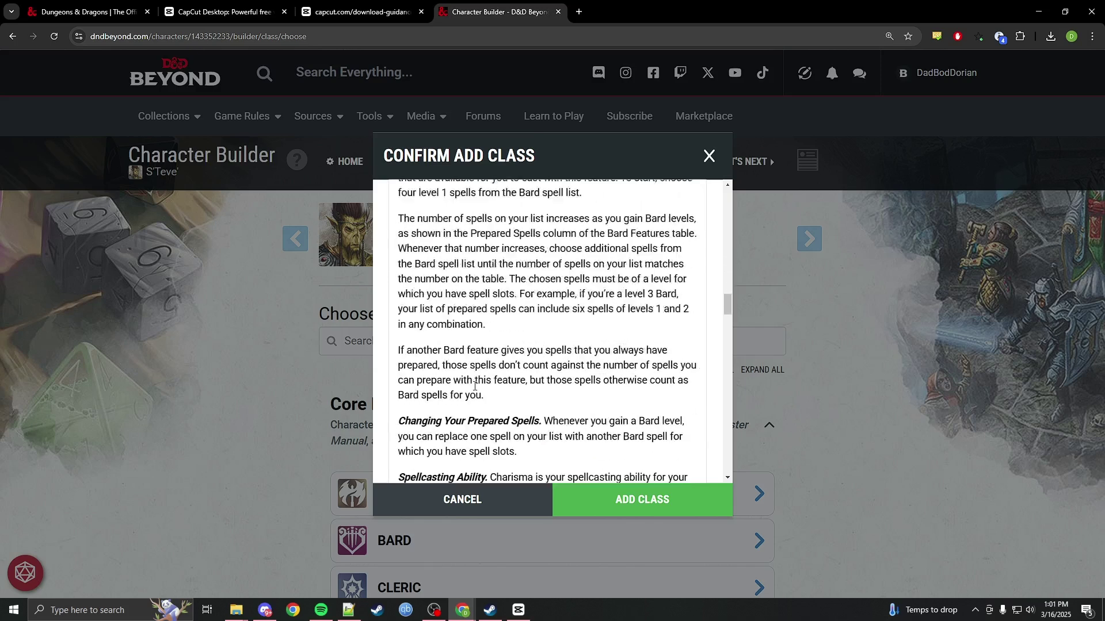
pyautogui.scroll(-2, 481, 445)
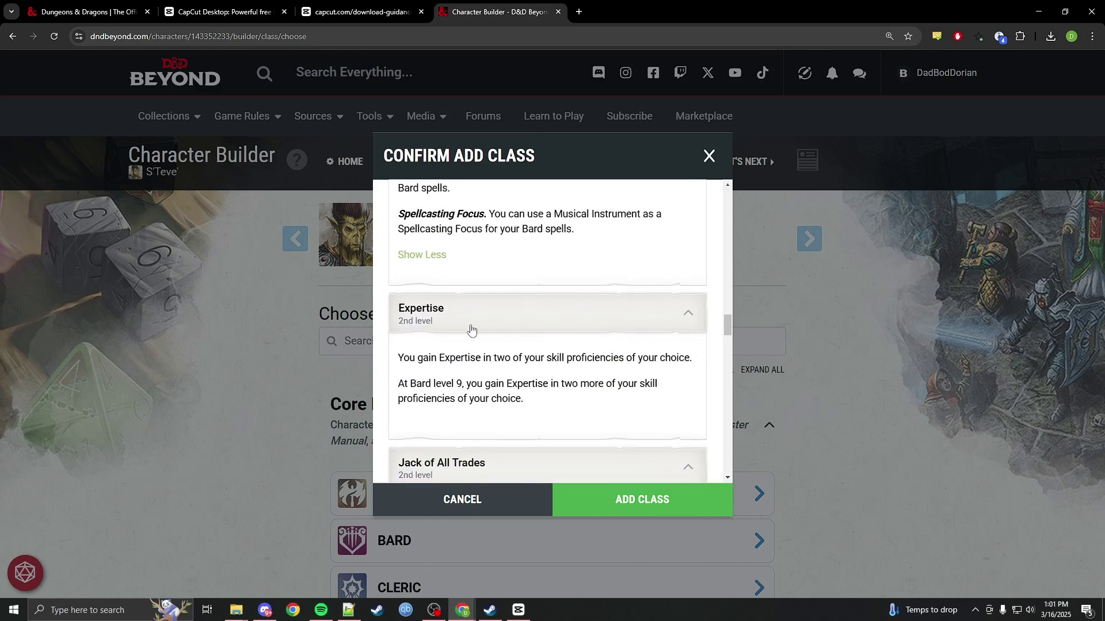
pyautogui.scroll(-2, 479, 384)
pyautogui.scroll(-2, 479, 384)
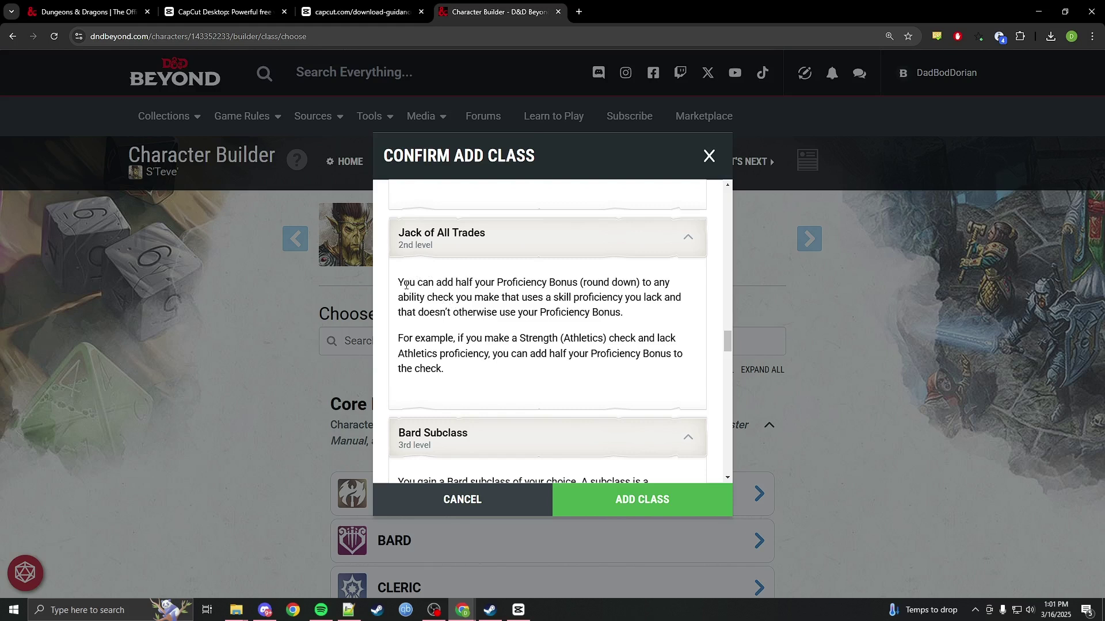
pyautogui.moveTo(406, 285); pyautogui.dragTo(682, 311)
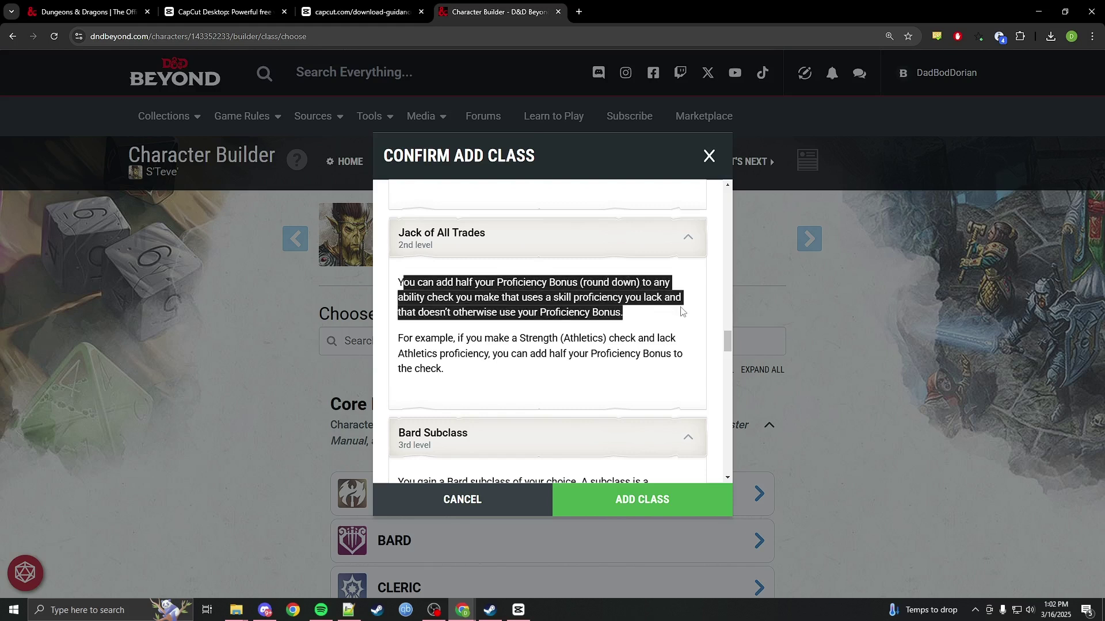
pyautogui.click(600, 310)
# Add the previewed Bard class to the character.
pyautogui.click(636, 506)
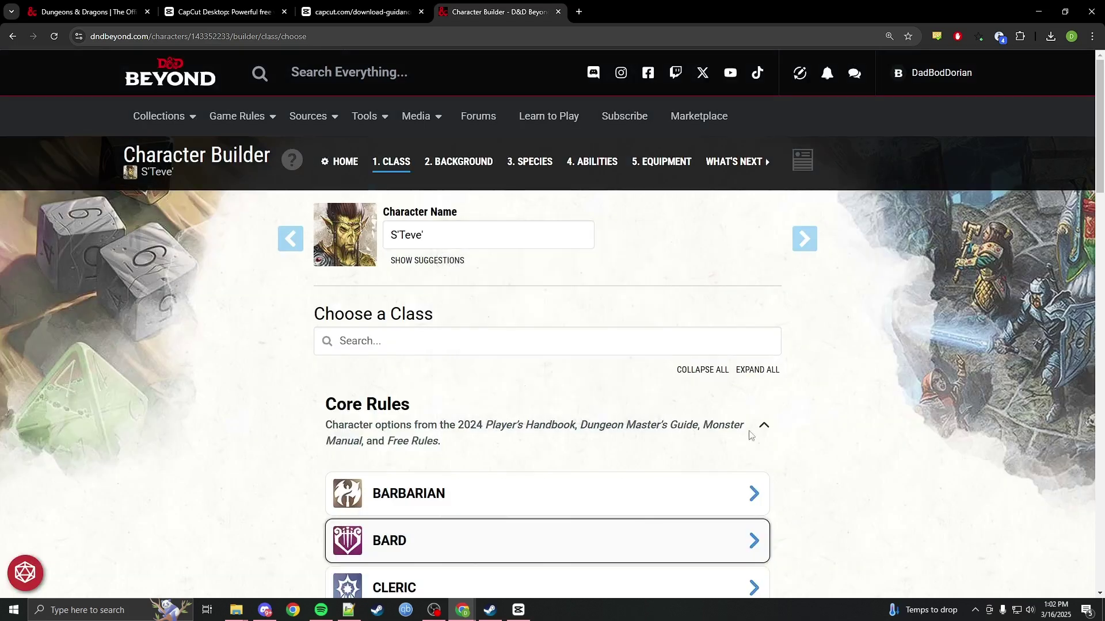
pyautogui.scroll(-1, 900, 485)
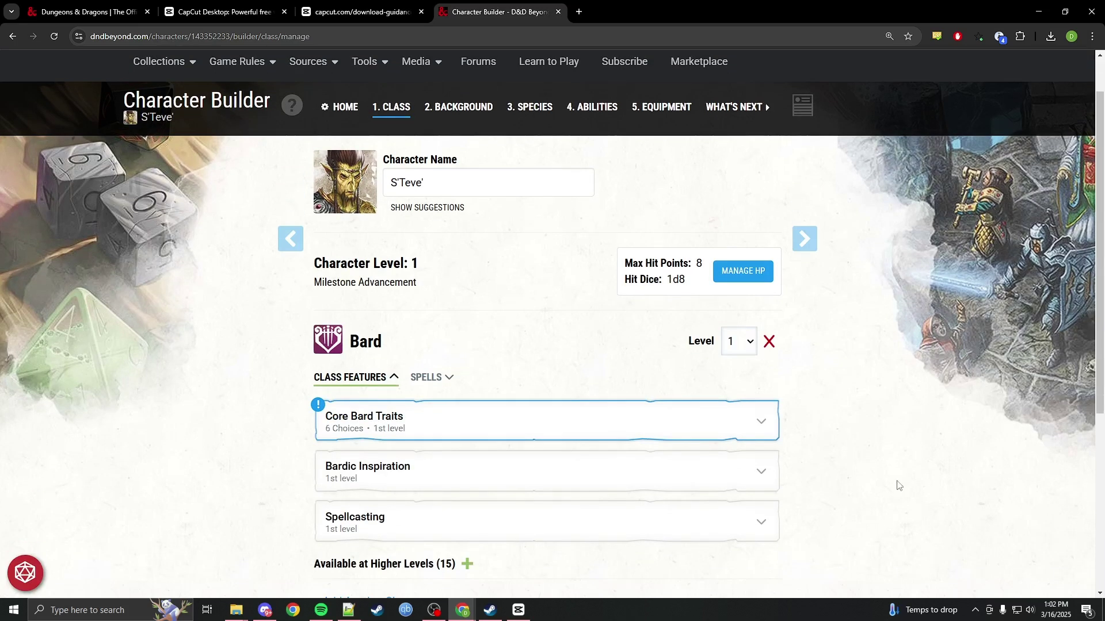
# In the Core Bard Traits, choose Drum, Pan Flute and Clarinet as the three musical instruments.
pyautogui.scroll(-2, 897, 485)
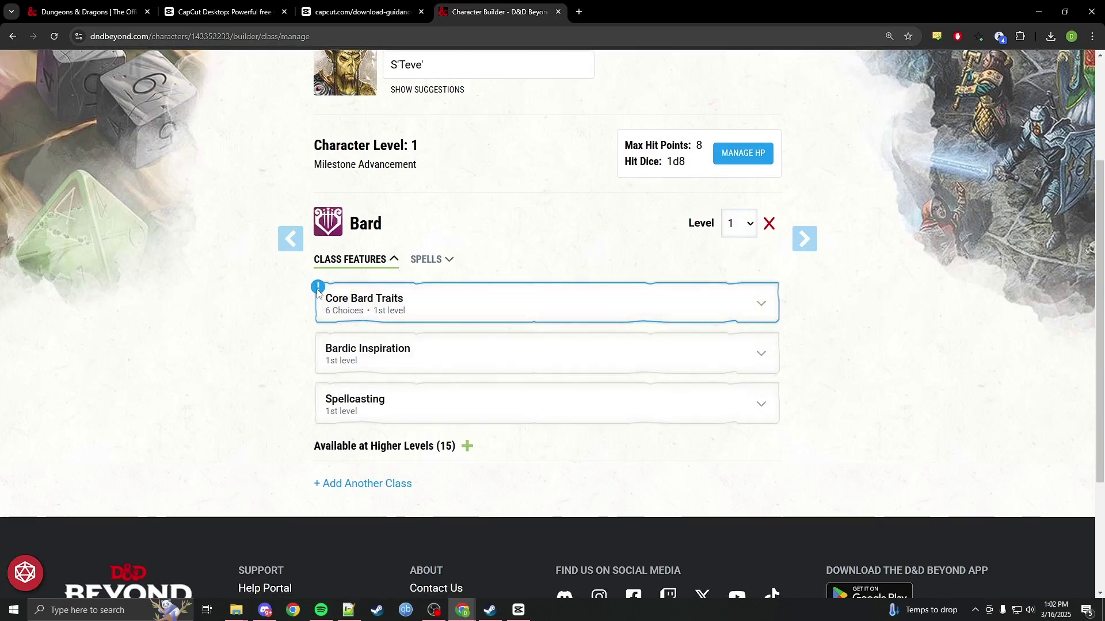
pyautogui.click(331, 312)
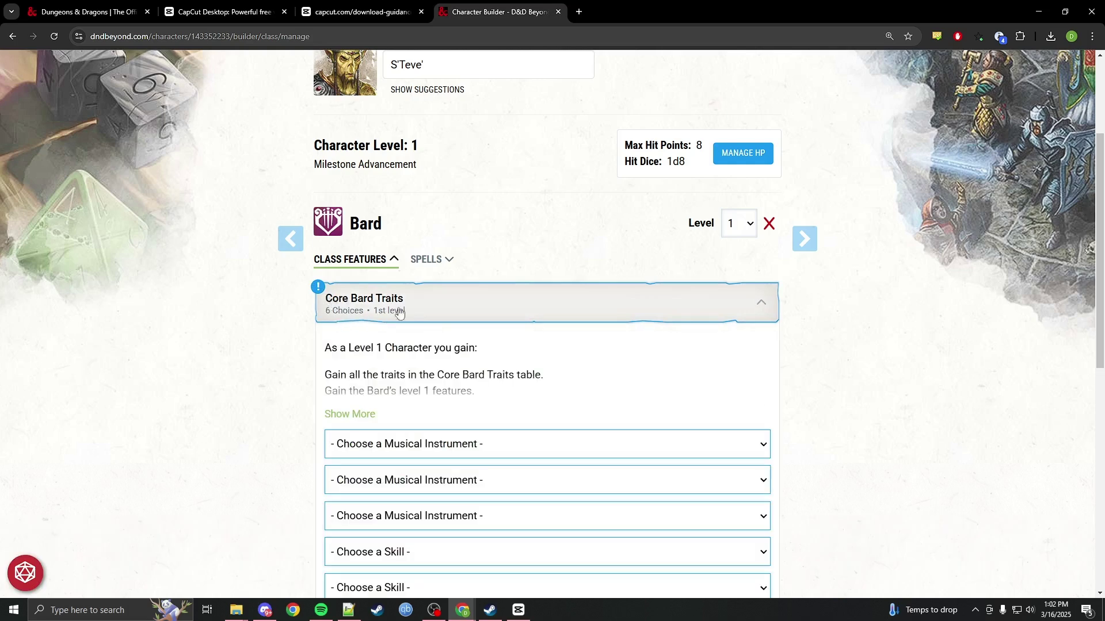
pyautogui.scroll(-4, 247, 386)
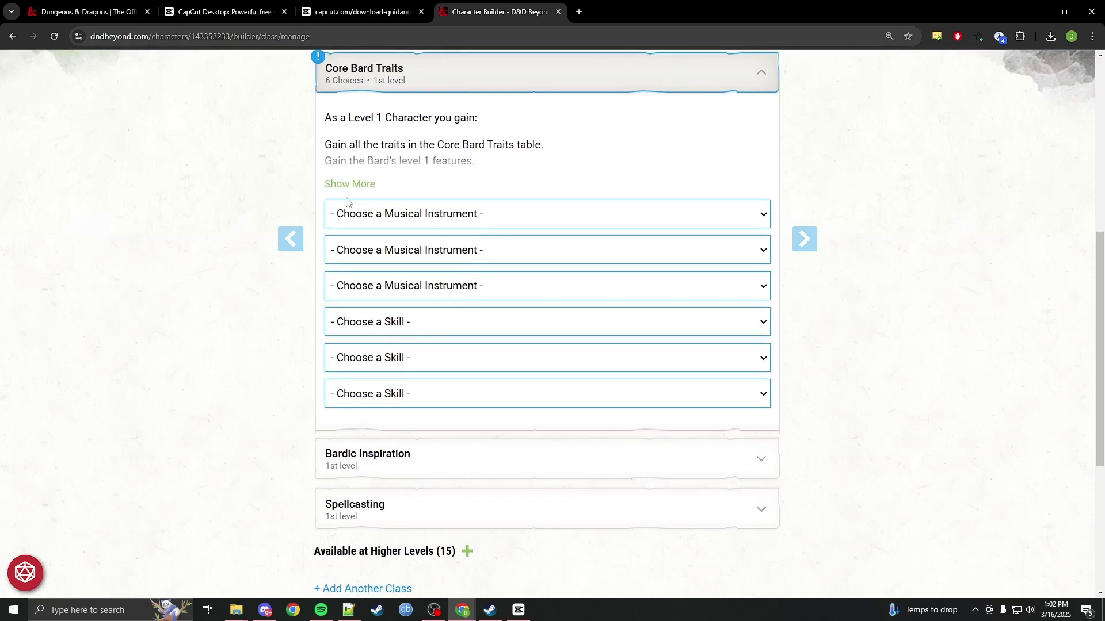
pyautogui.click(493, 214)
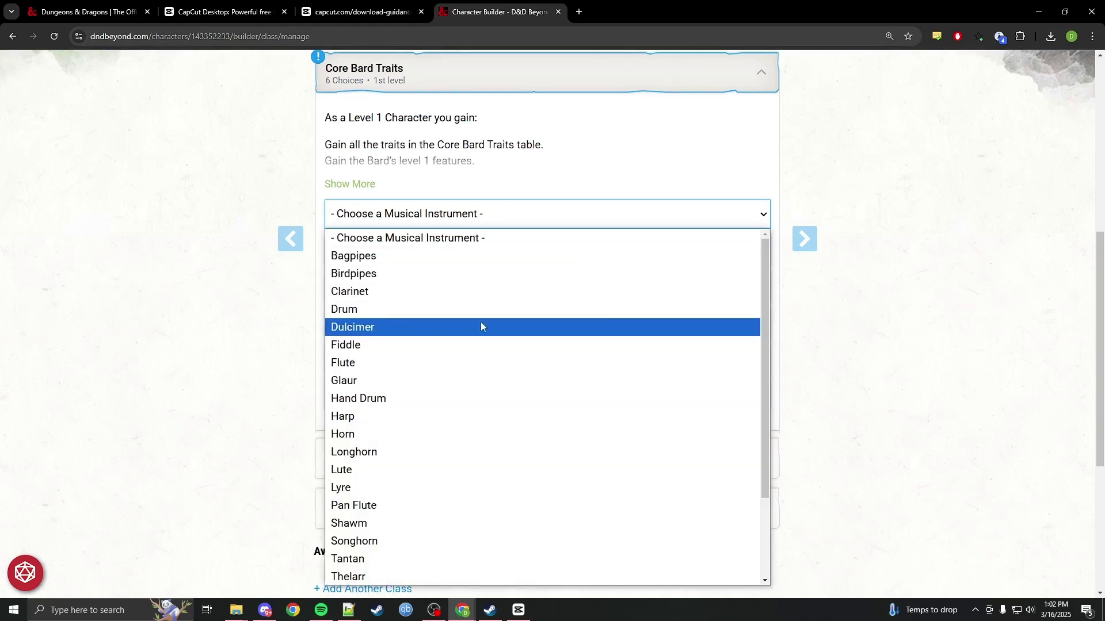
pyautogui.click(451, 309)
pyautogui.click(458, 258)
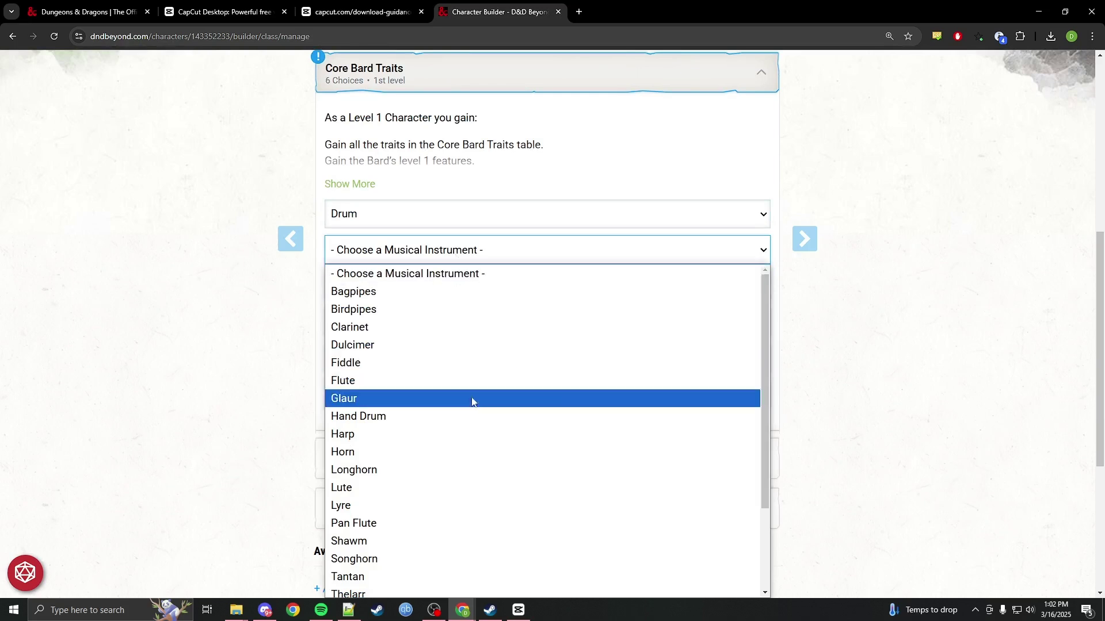
pyautogui.scroll(-3, 472, 402)
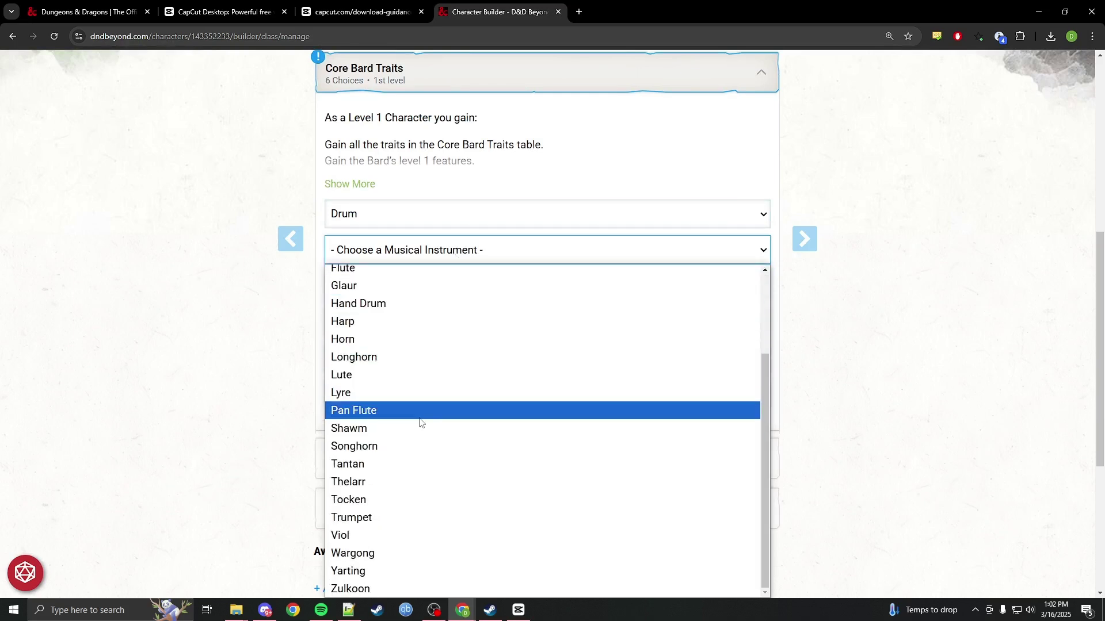
pyautogui.click(423, 410)
pyautogui.click(416, 331)
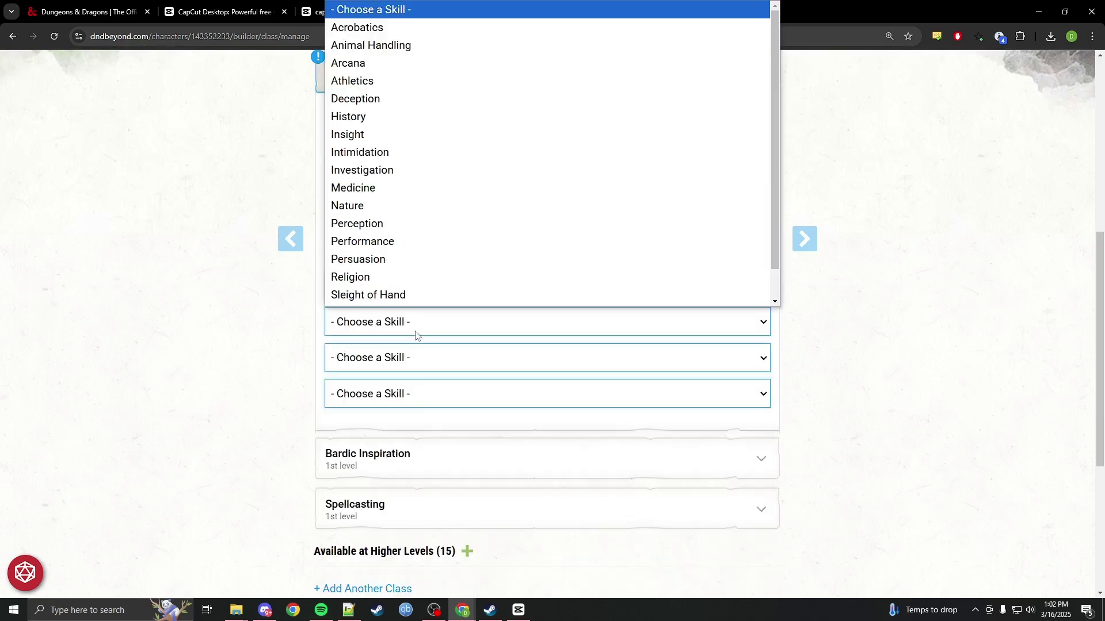
pyautogui.click(417, 334)
pyautogui.click(412, 293)
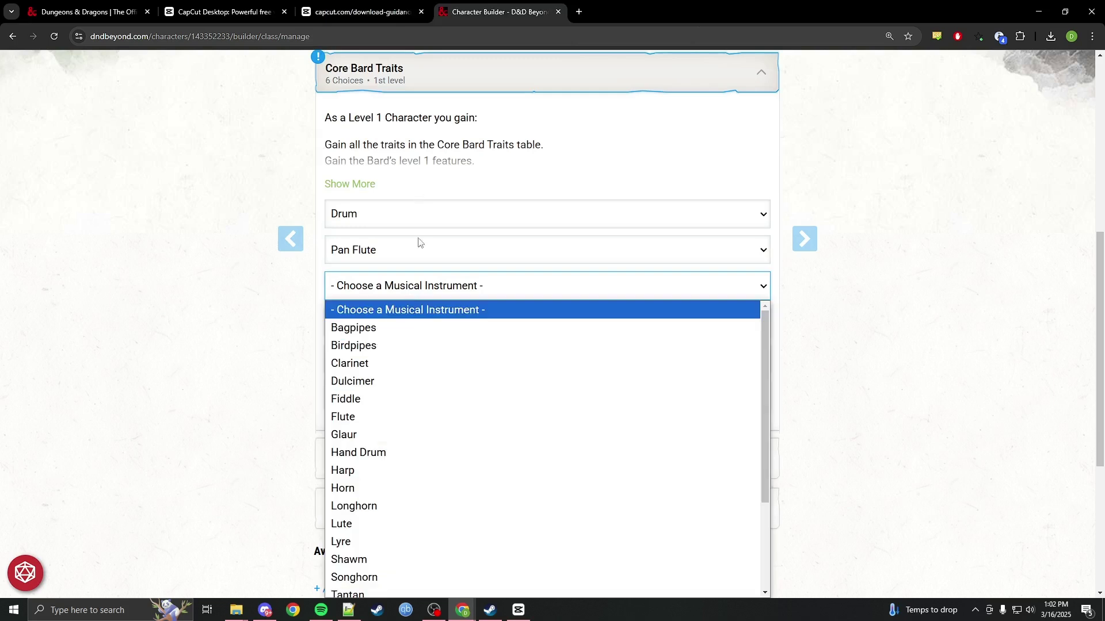
pyautogui.click(405, 364)
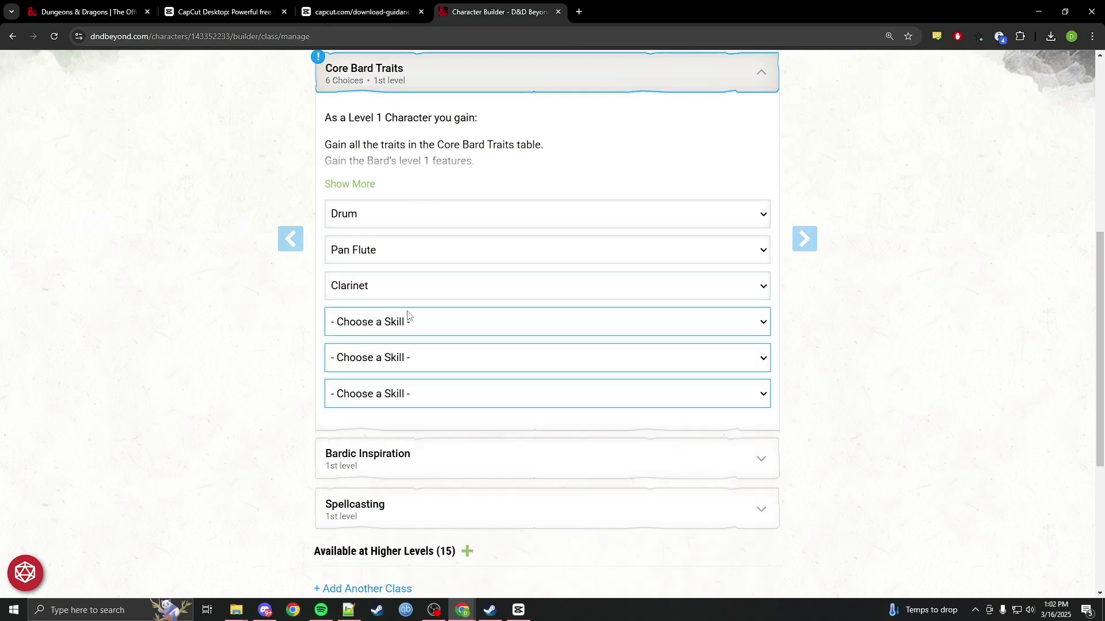
# Choose Performance, Sleight of Hand and Insight as the Bard's three skills.
pyautogui.scroll(-1, 231, 322)
pyautogui.click(456, 268)
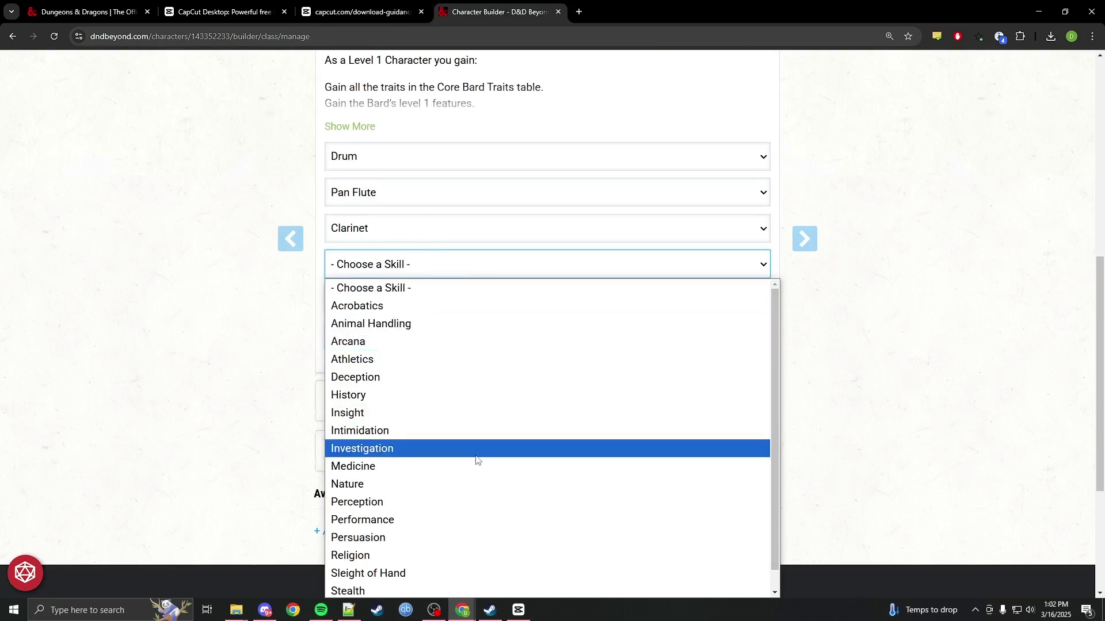
pyautogui.click(457, 521)
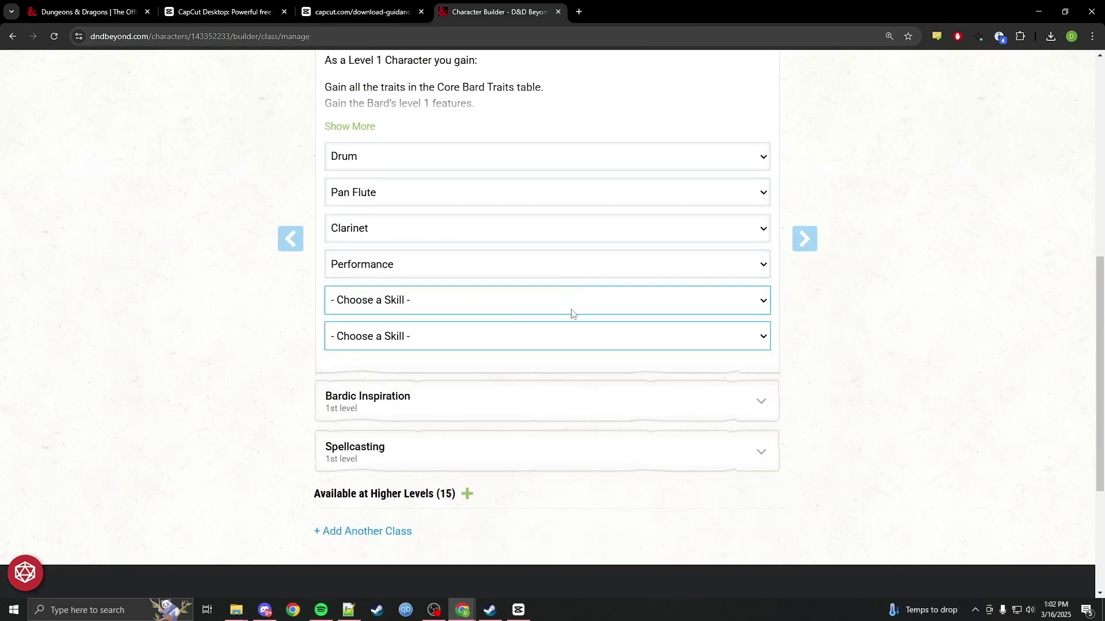
pyautogui.click(496, 304)
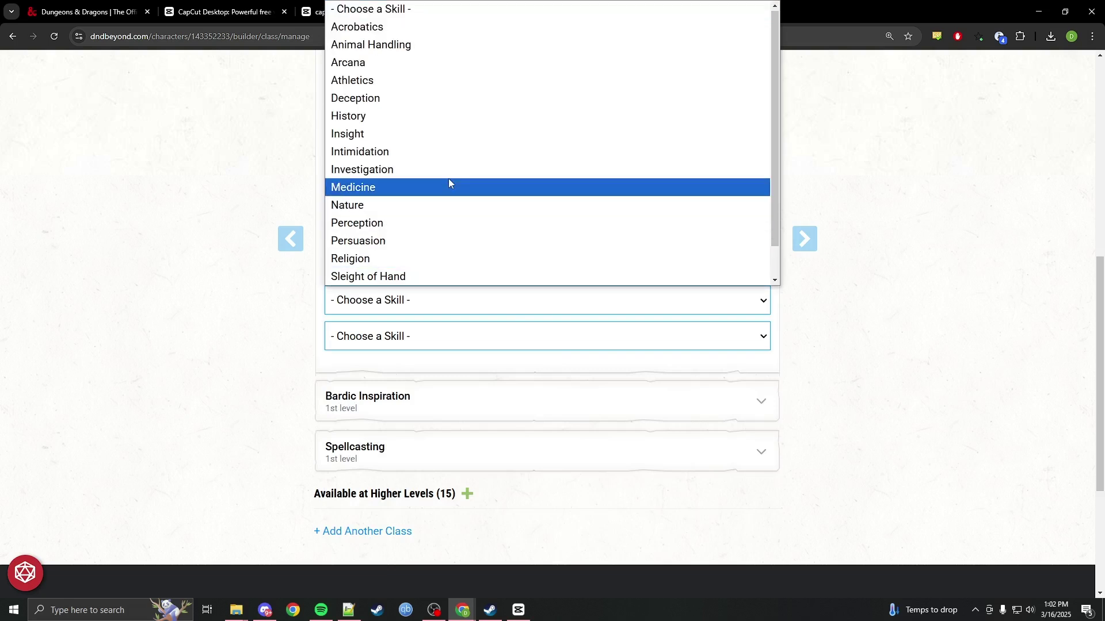
pyautogui.click(455, 277)
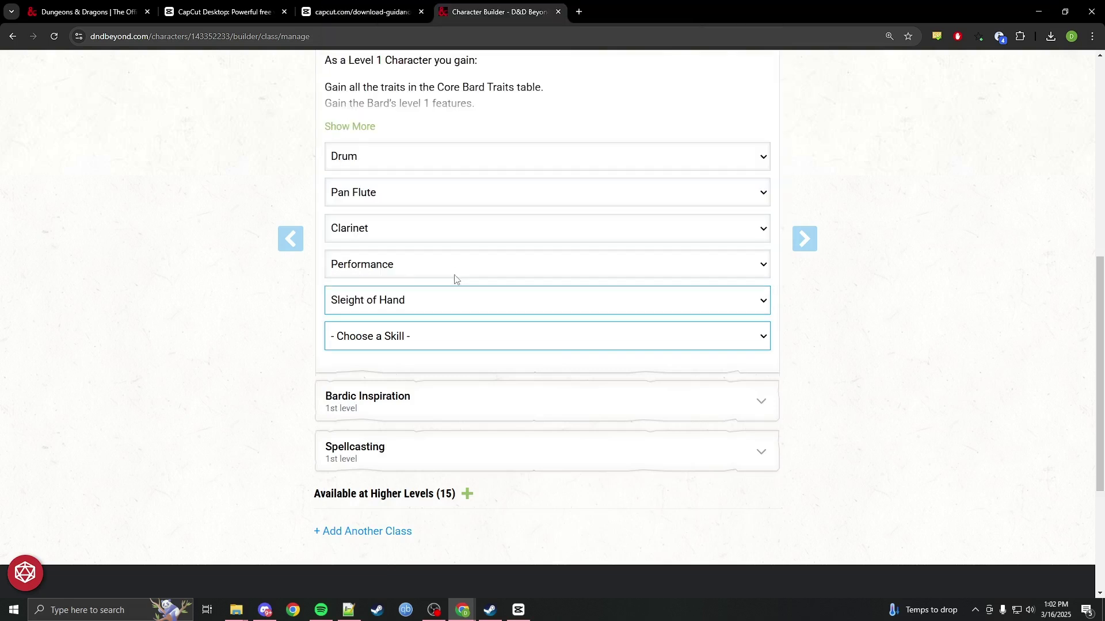
pyautogui.click(418, 341)
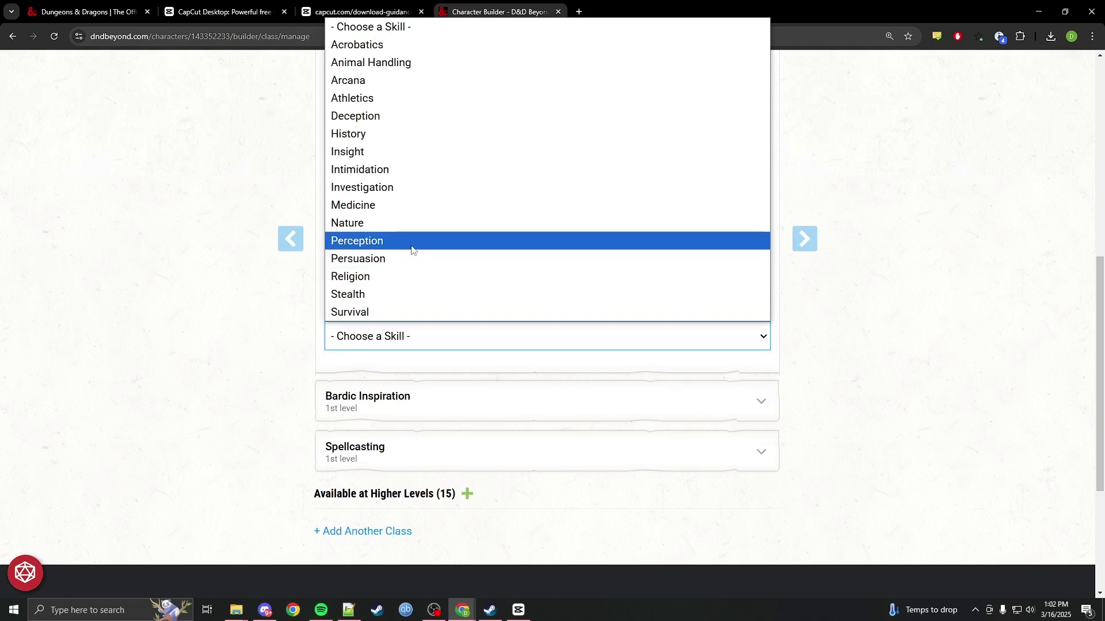
pyautogui.click(393, 157)
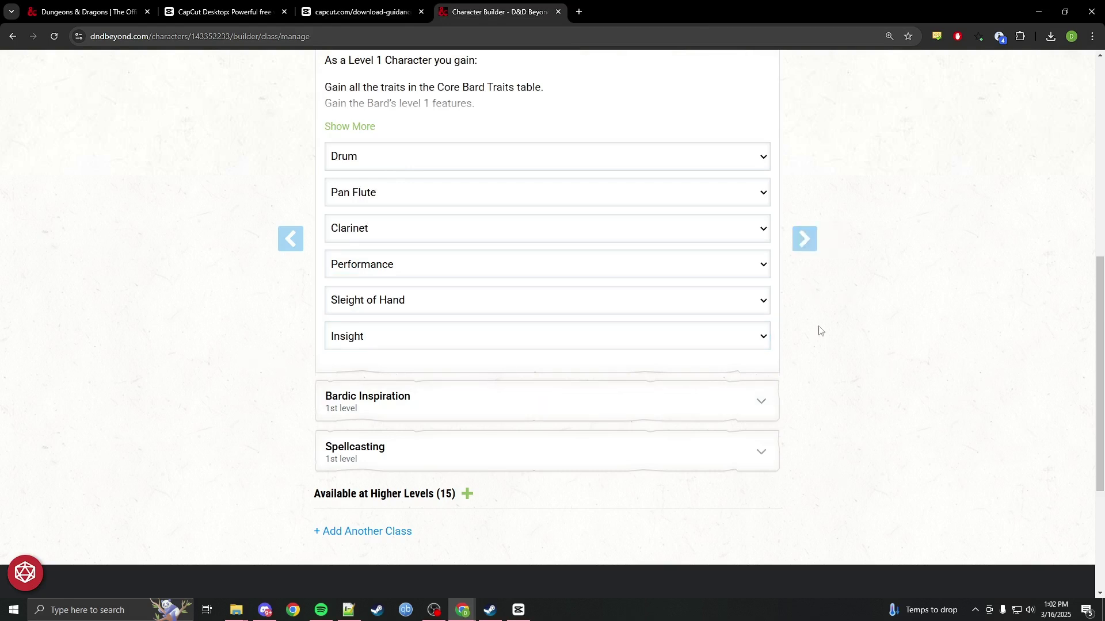
# Open the Bard's list of spells available to add and check the cantrip and prepared spell allowances.
pyautogui.scroll(3, 820, 328)
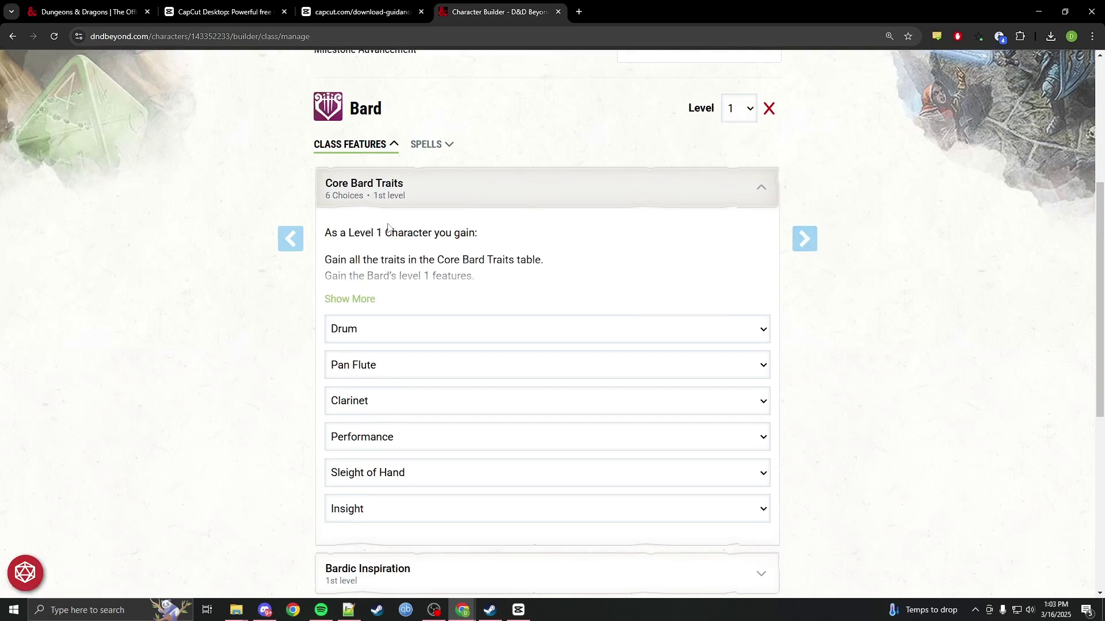
pyautogui.click(425, 145)
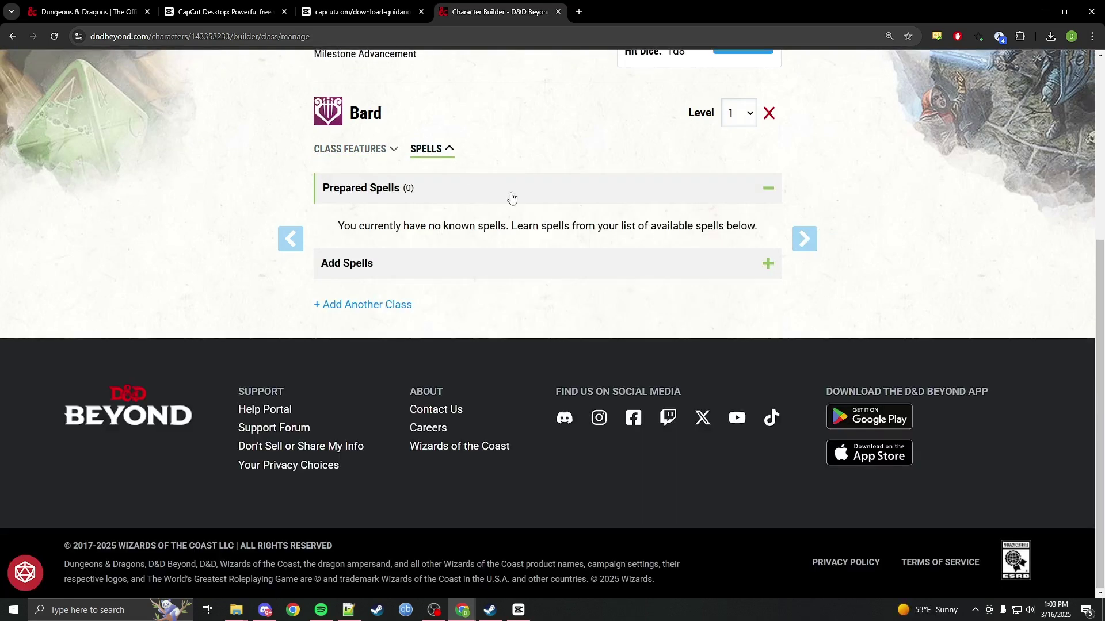
pyautogui.click(767, 265)
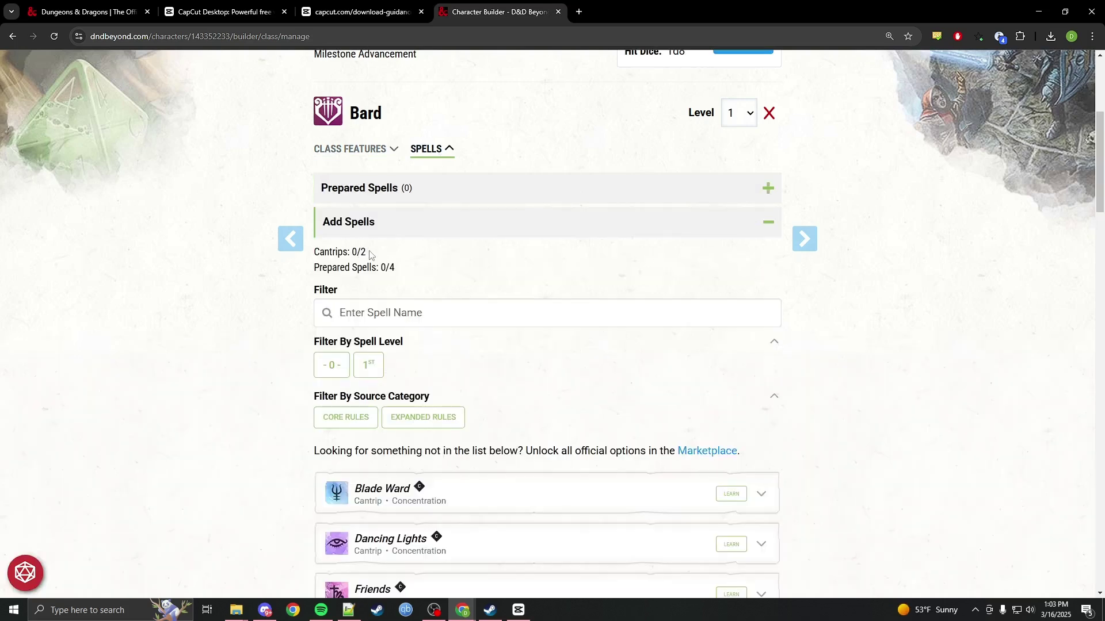
pyautogui.doubleClick(359, 252)
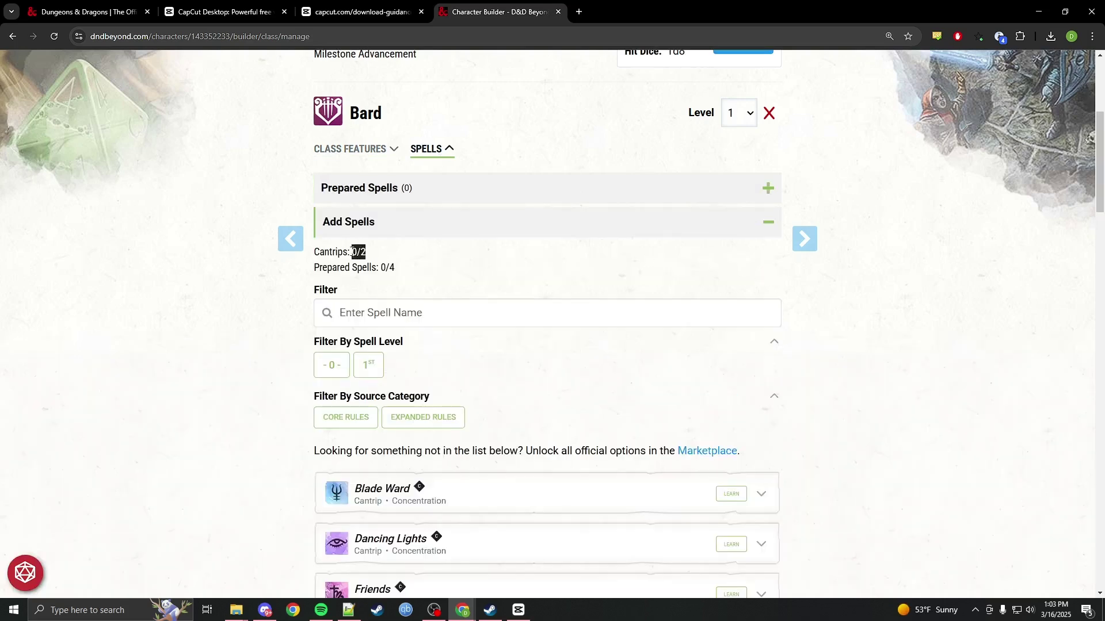
pyautogui.doubleClick(382, 269)
pyautogui.scroll(-4, 522, 375)
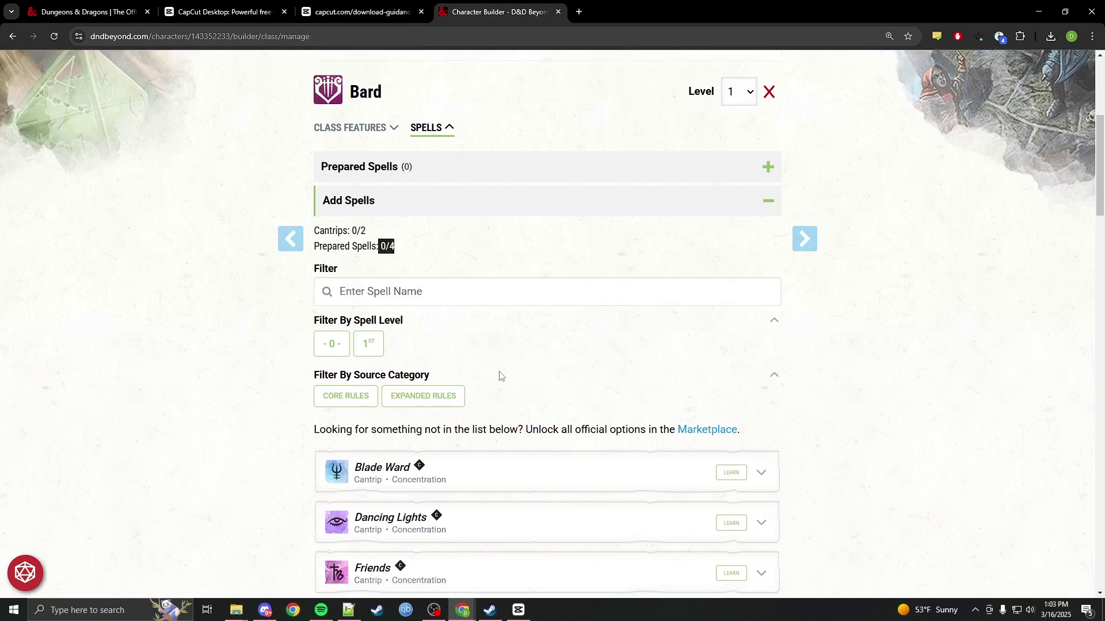
pyautogui.scroll(-1, 459, 361)
pyautogui.scroll(-2, 452, 345)
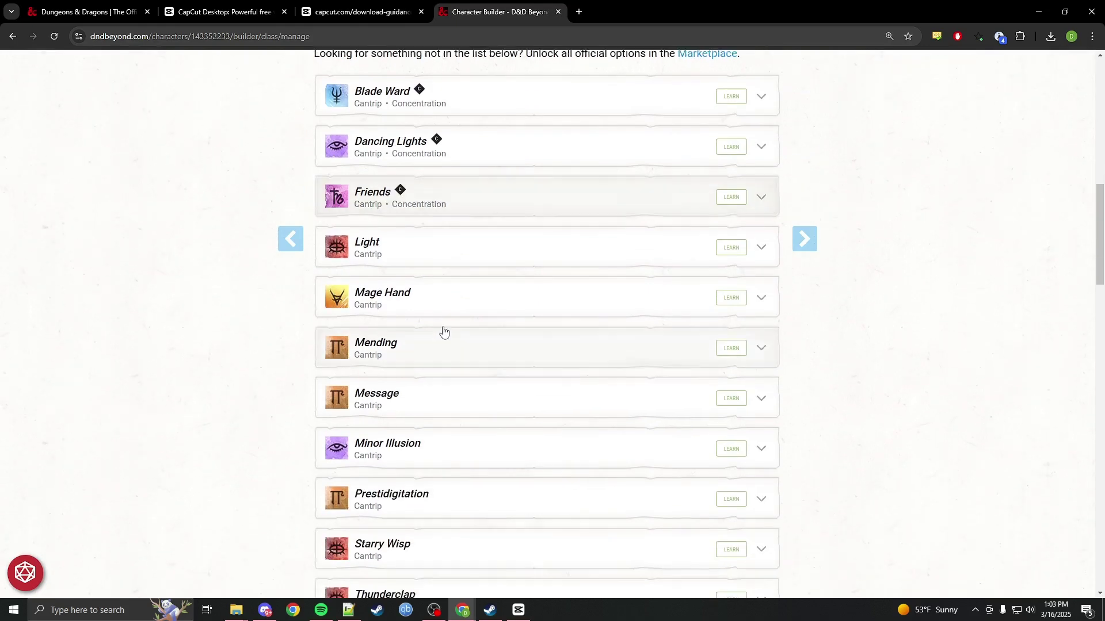
pyautogui.scroll(6, 250, 344)
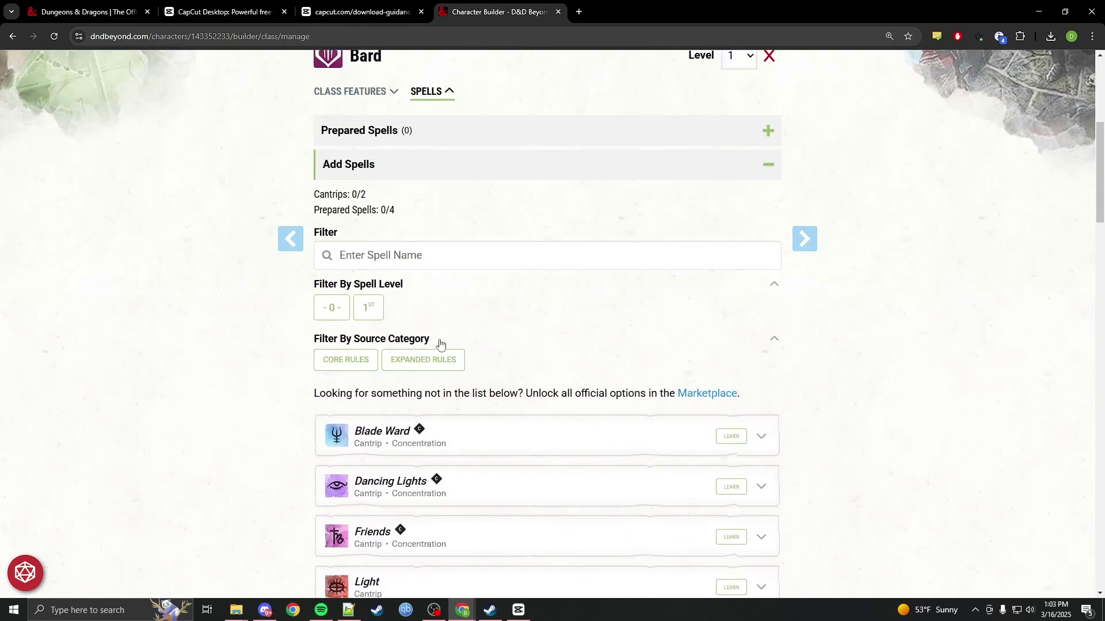
# Filter the available spells to level 0 and learn the Vicious Mockery cantrip.
pyautogui.click(330, 313)
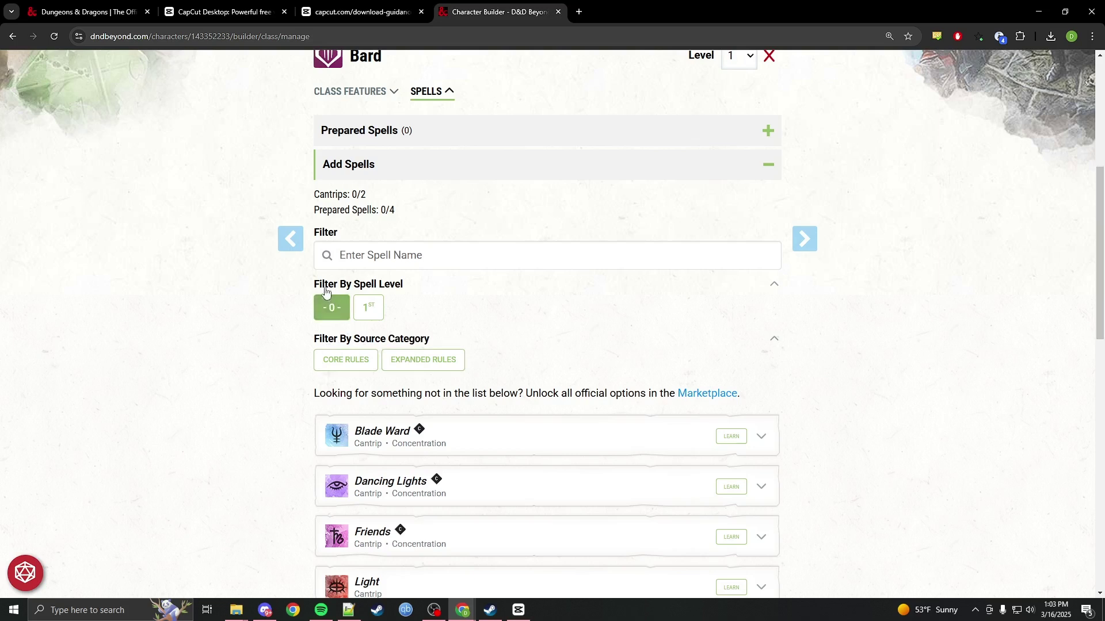
pyautogui.scroll(-2, 252, 389)
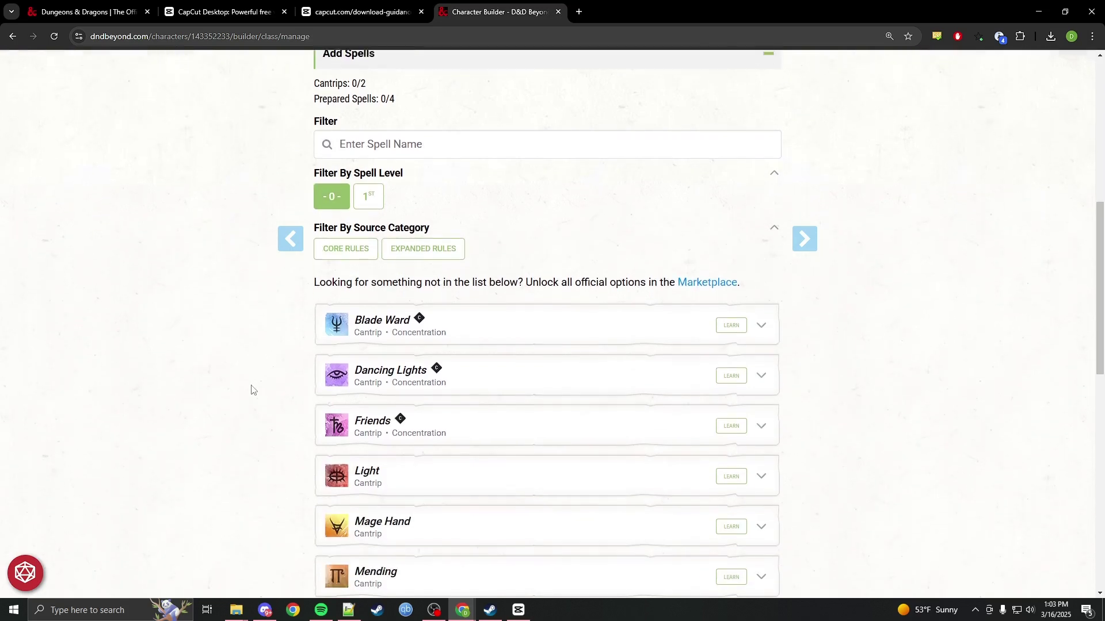
pyautogui.scroll(1, 262, 385)
pyautogui.scroll(-8, 296, 406)
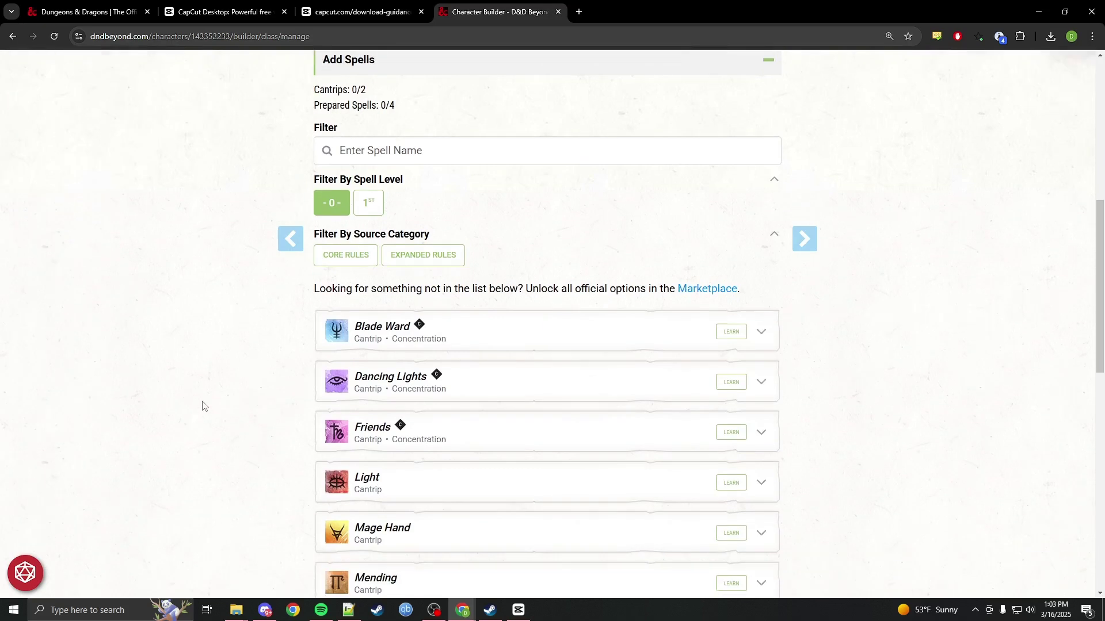
pyautogui.scroll(-2, 296, 406)
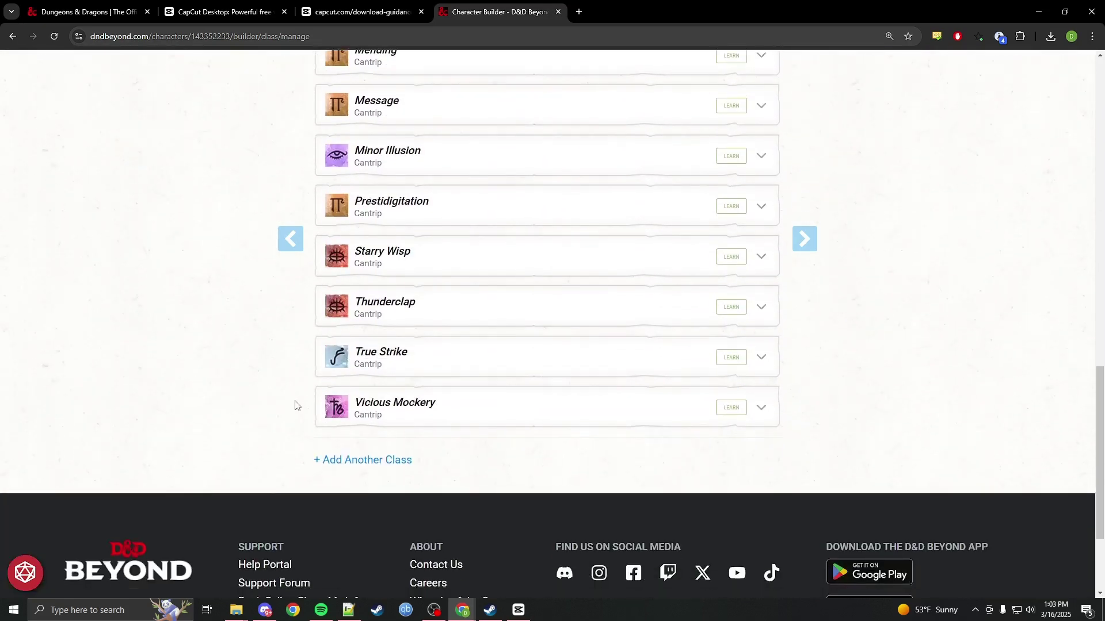
pyautogui.scroll(1, 666, 510)
pyautogui.click(729, 467)
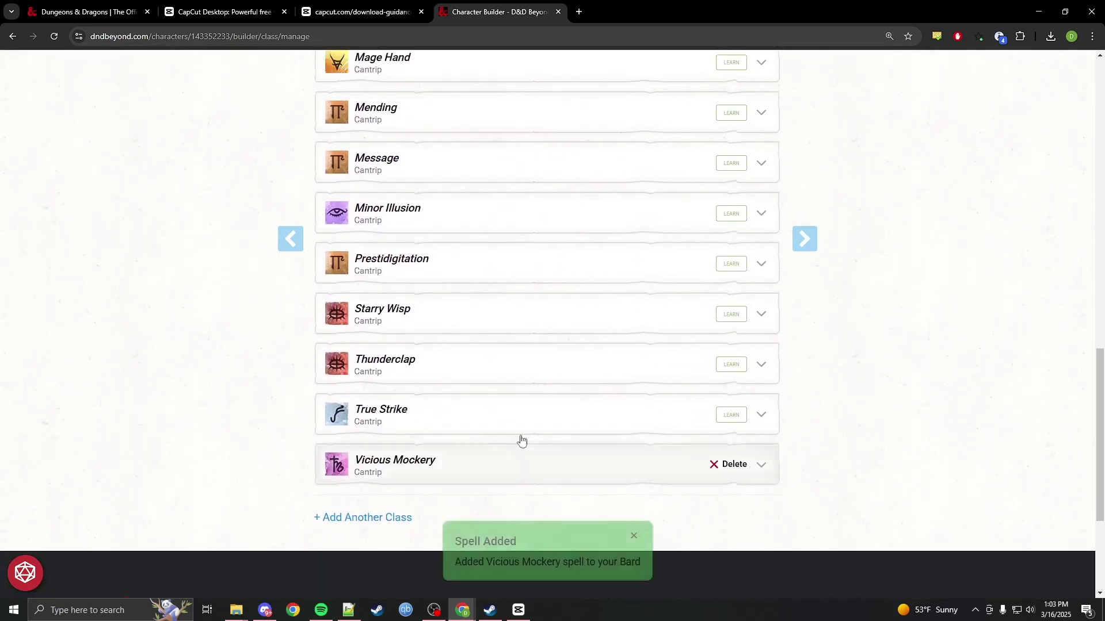
pyautogui.scroll(1, 281, 417)
pyautogui.scroll(-1, 375, 479)
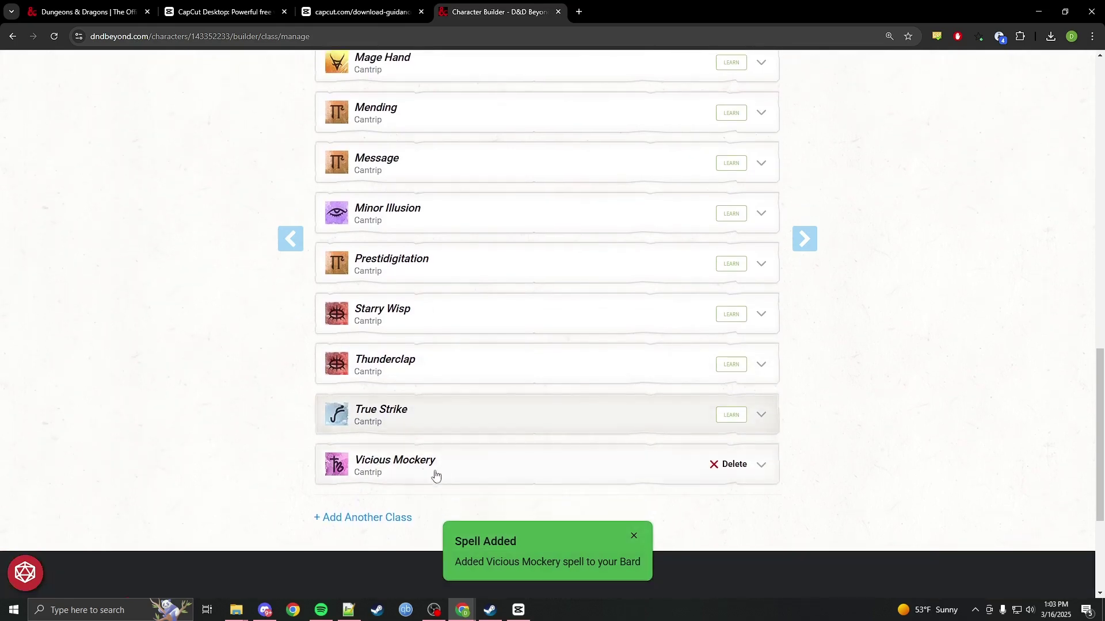
# Expand the Vicious Mockery details and examine its casting time, range, components, duration and attack/save entry.
pyautogui.click(386, 467)
pyautogui.scroll(-6, 435, 483)
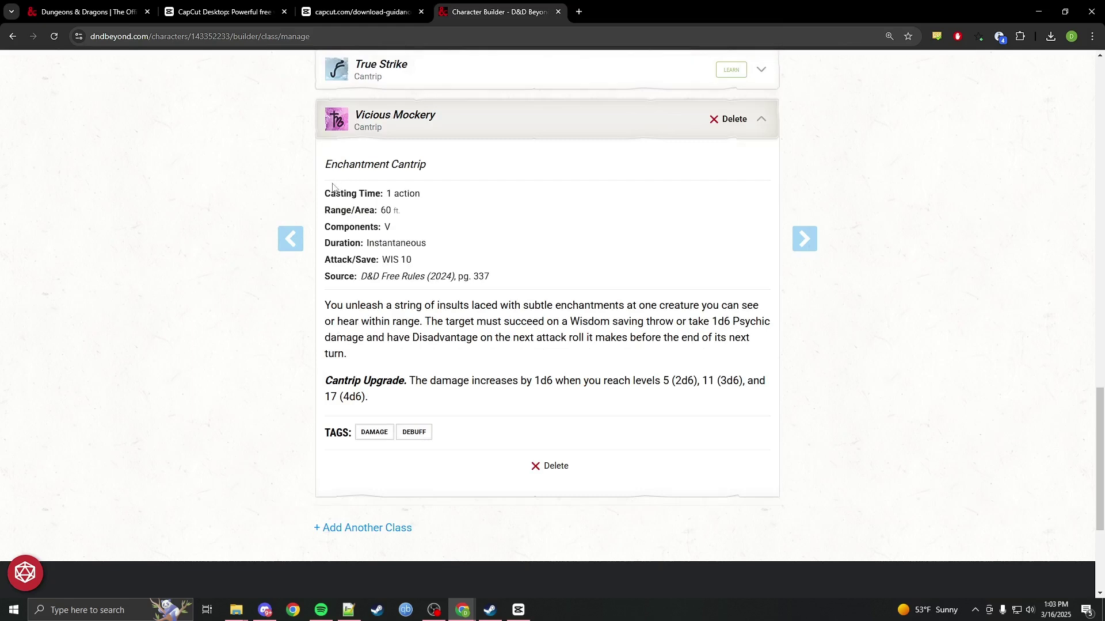
pyautogui.moveTo(337, 195); pyautogui.dragTo(436, 203)
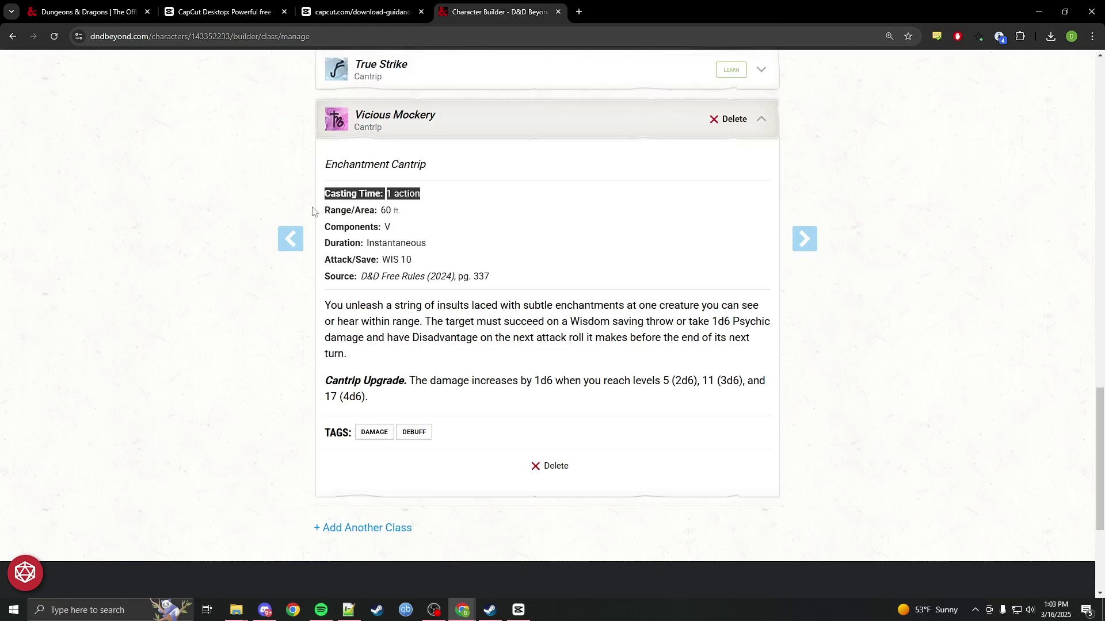
pyautogui.moveTo(321, 211)
pyautogui.mouseDown()
pyautogui.moveTo(414, 220)
pyautogui.moveTo(415, 229)
pyautogui.moveTo(315, 225)
pyautogui.mouseUp()
pyautogui.moveTo(439, 244); pyautogui.dragTo(316, 246)
pyautogui.moveTo(437, 260); pyautogui.dragTo(305, 262)
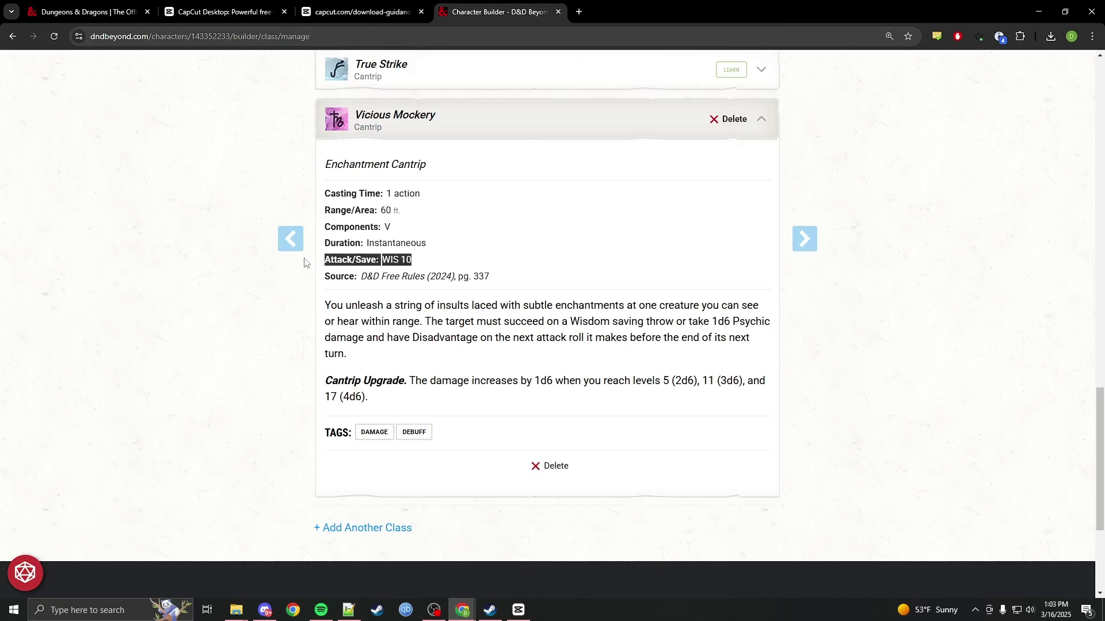
pyautogui.click(401, 259)
pyautogui.moveTo(410, 262); pyautogui.dragTo(398, 264)
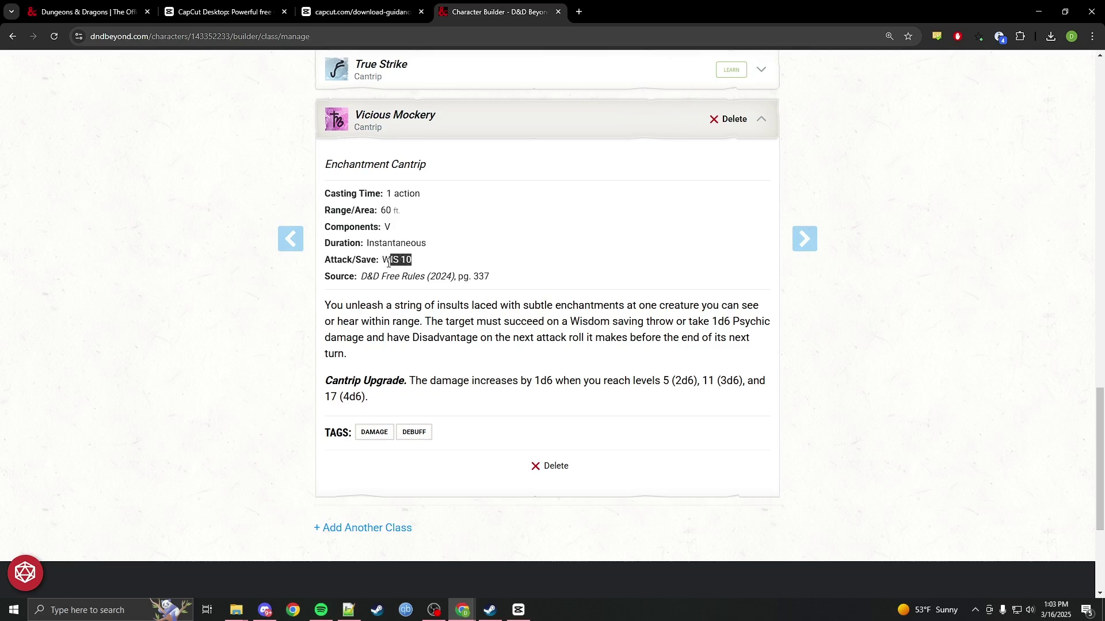
# Read the Vicious Mockery effect description and recheck its Wisdom save entry.
pyautogui.click(403, 317)
pyautogui.moveTo(326, 308); pyautogui.dragTo(769, 339)
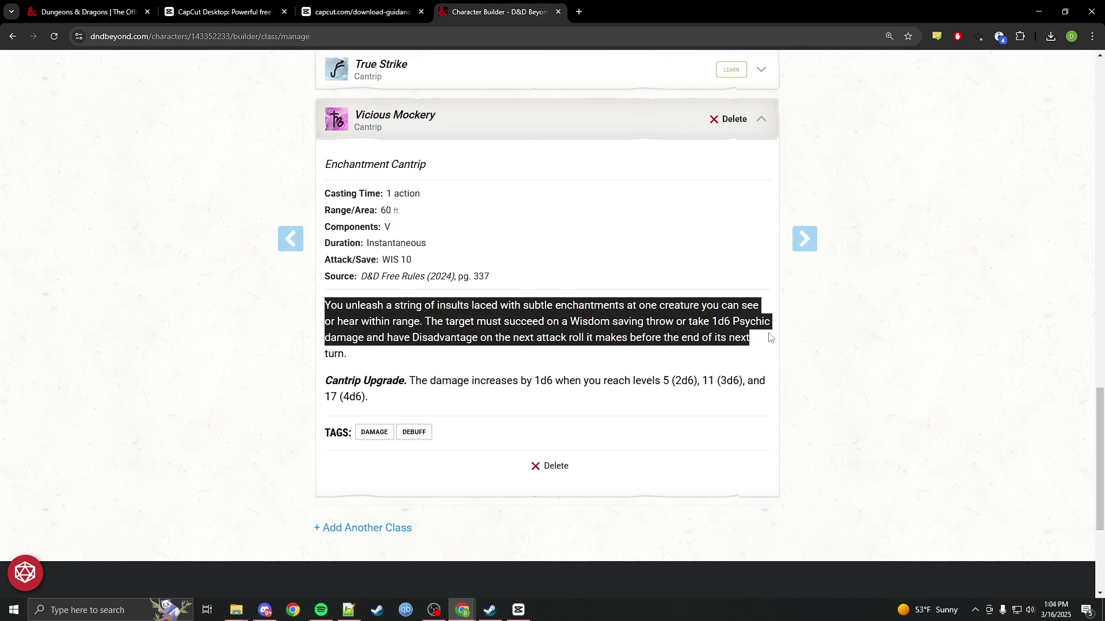
pyautogui.moveTo(773, 343); pyautogui.dragTo(752, 353)
pyautogui.click(632, 357)
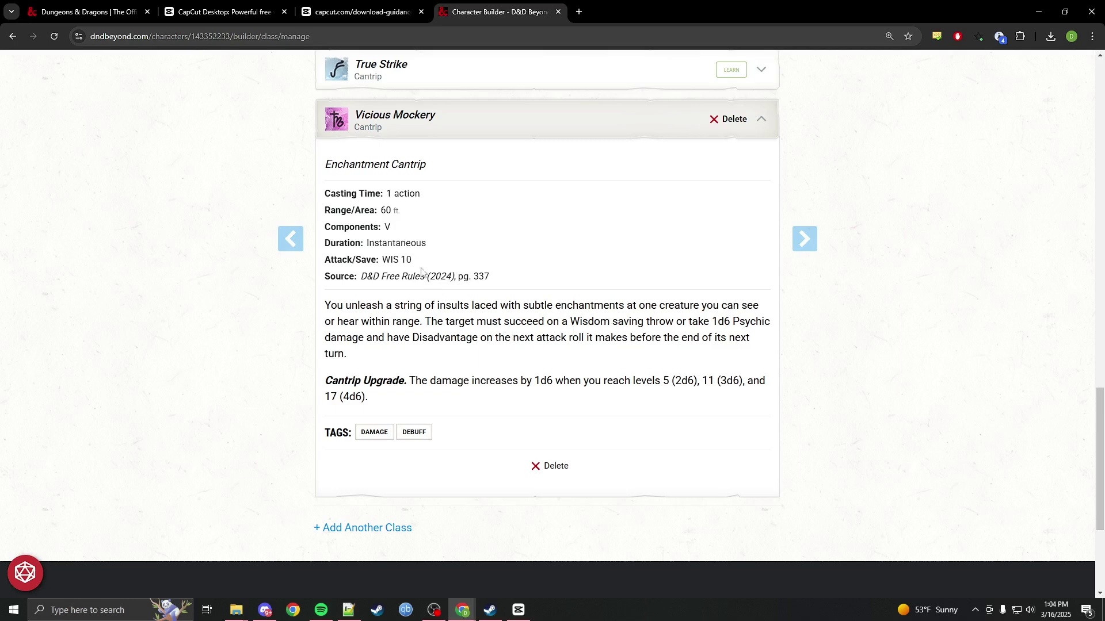
pyautogui.moveTo(410, 260); pyautogui.dragTo(384, 260)
pyautogui.scroll(10, 455, 312)
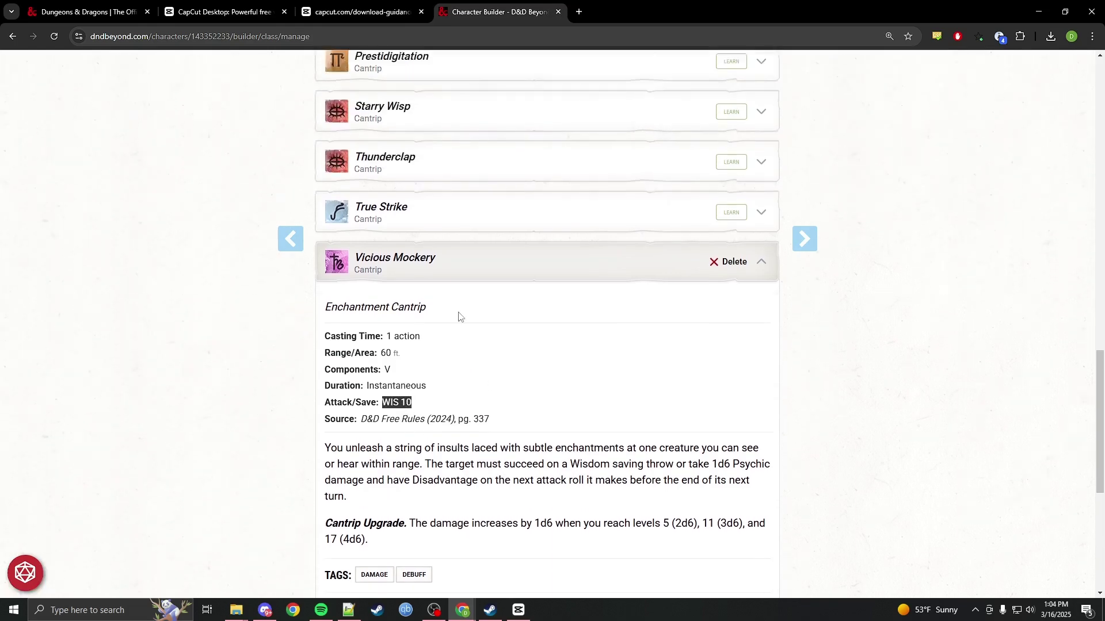
# Learn the Minor Illusion cantrip and switch the spell level filter from level 0 to 1st level only.
pyautogui.scroll(-2, 508, 423)
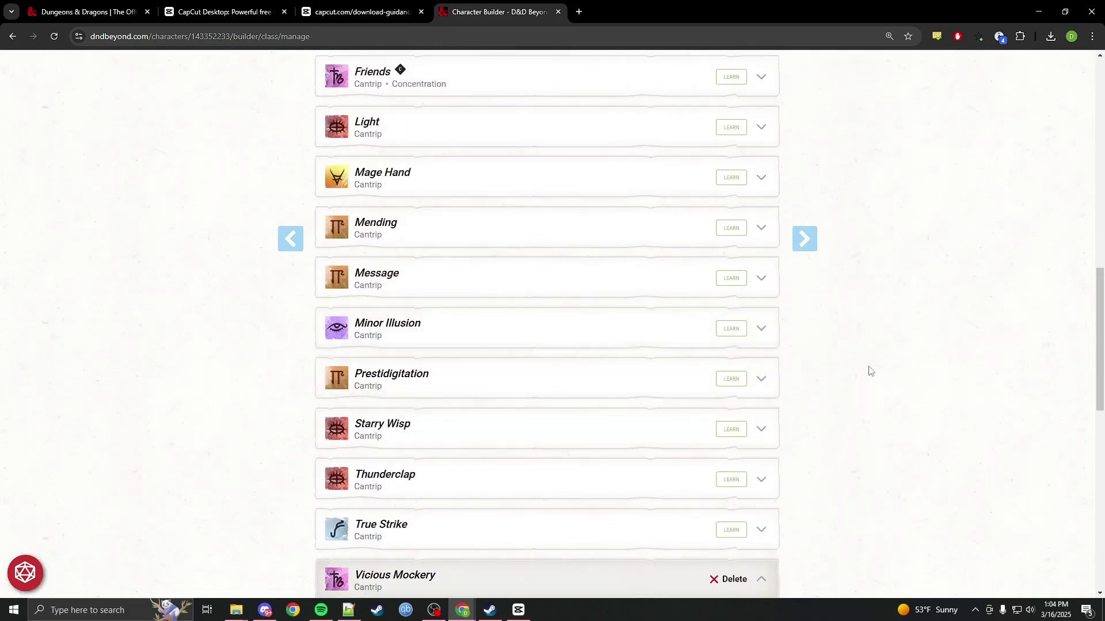
pyautogui.click(731, 329)
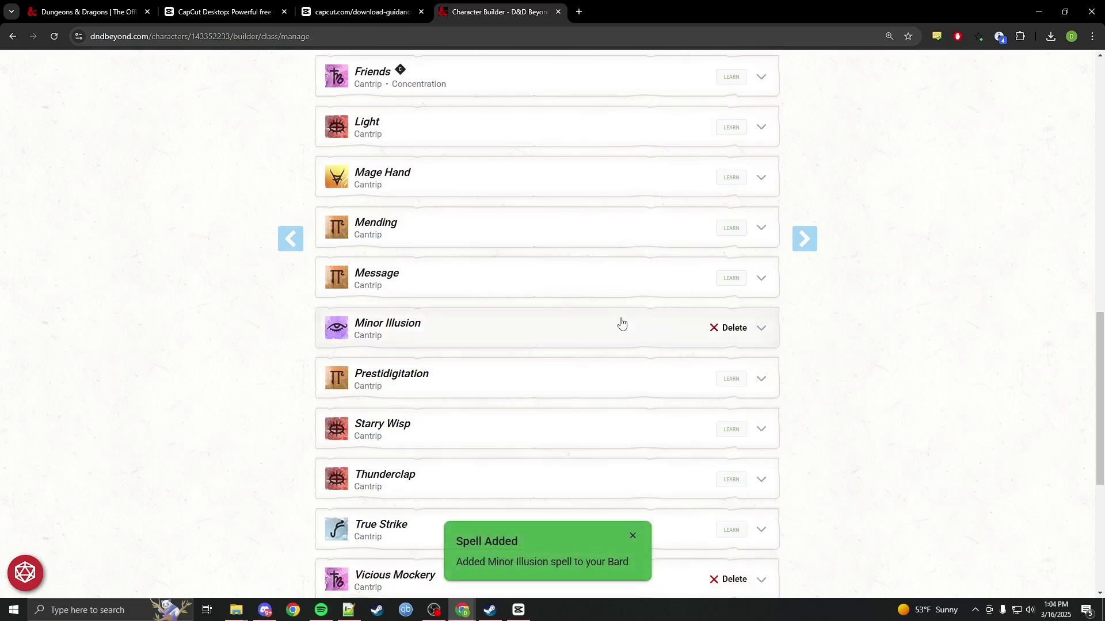
pyautogui.scroll(5, 627, 392)
pyautogui.scroll(3, 627, 391)
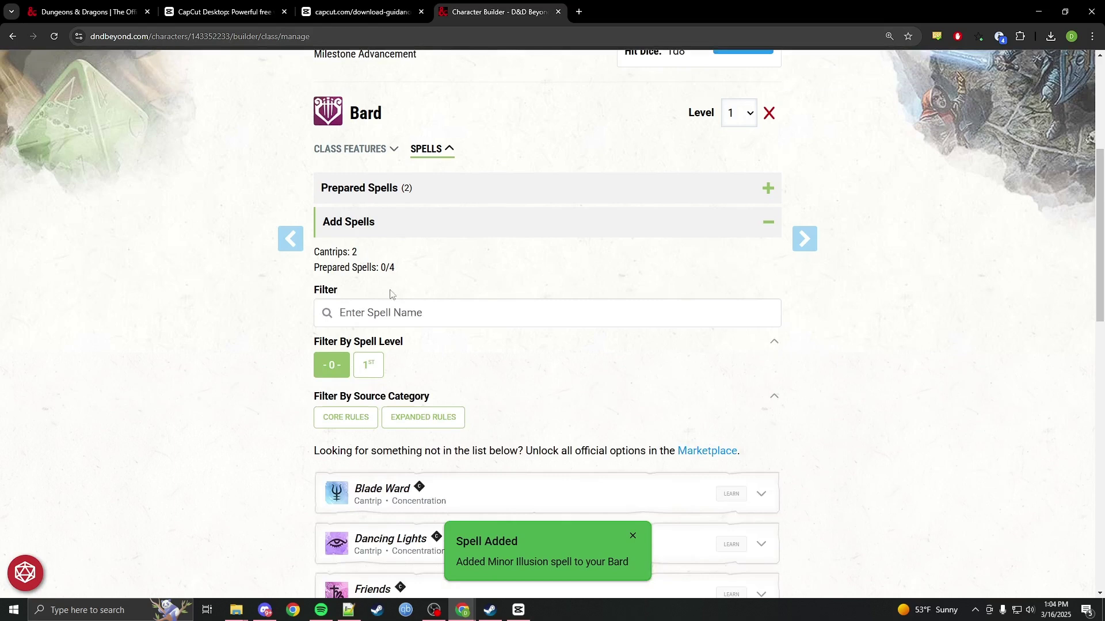
pyautogui.click(377, 367)
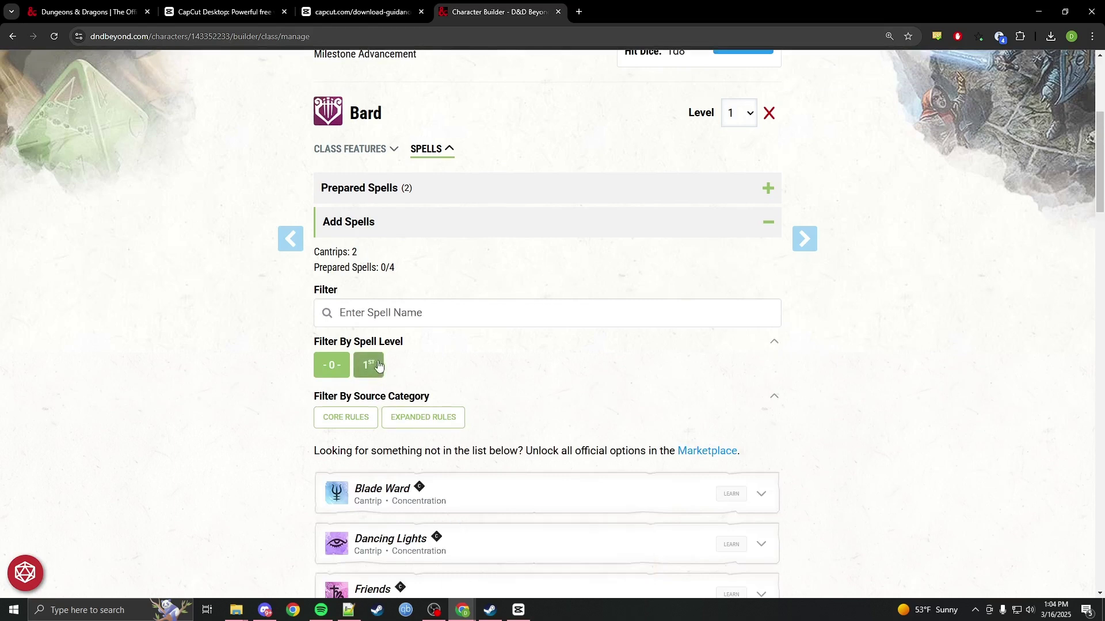
pyautogui.click(334, 365)
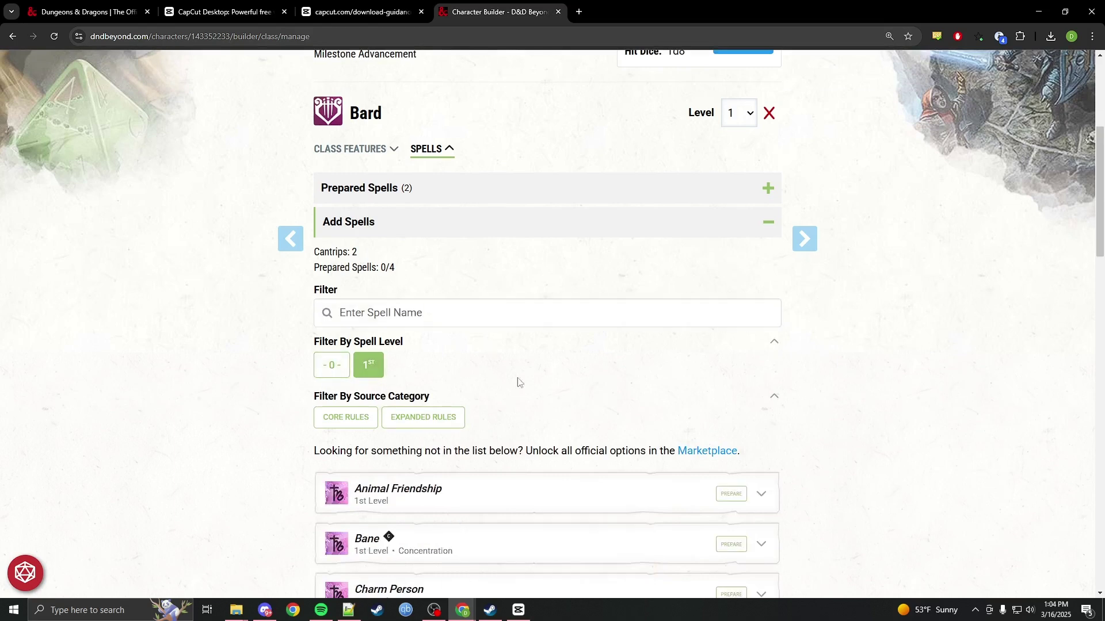
# Prepare the Feather Fall spell from the Bard's 1st-level spell list.
pyautogui.scroll(-4, 809, 398)
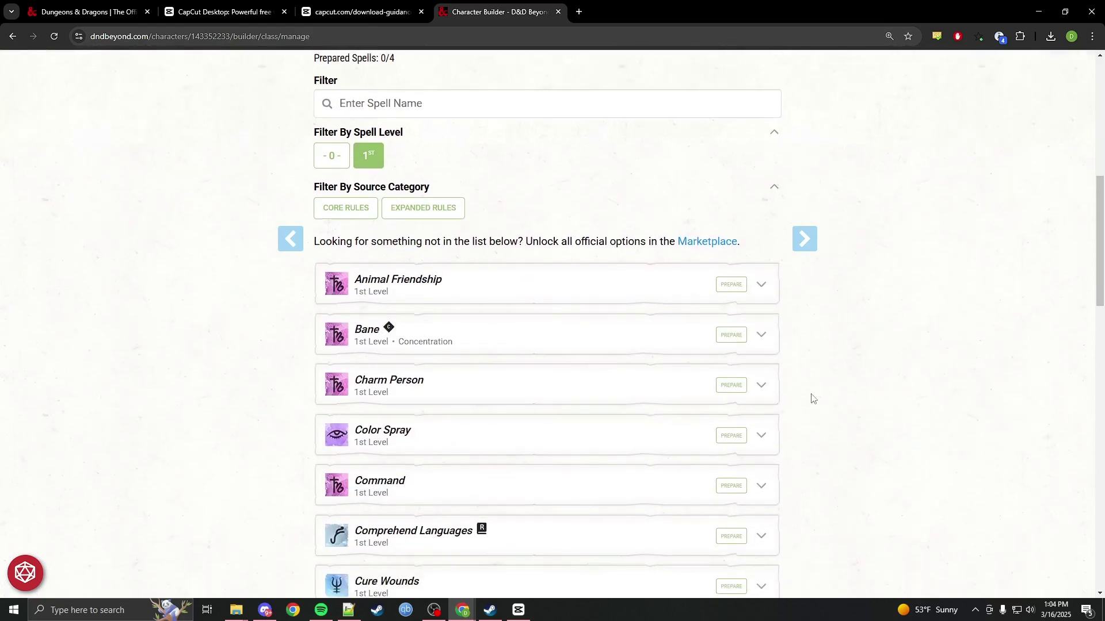
pyautogui.scroll(-5, 812, 399)
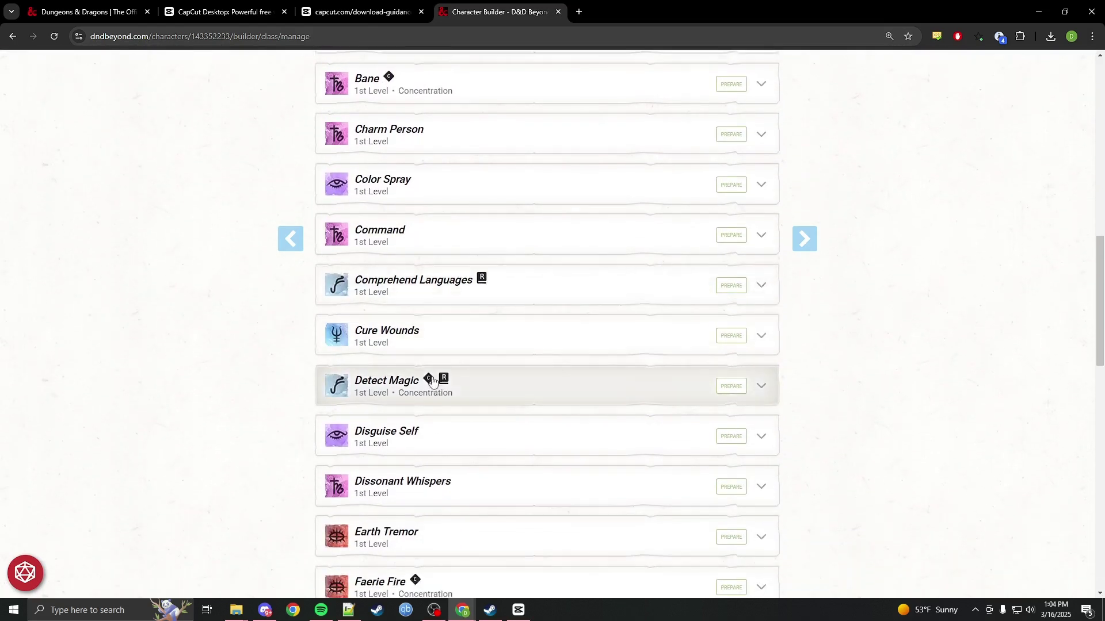
pyautogui.scroll(-5, 523, 412)
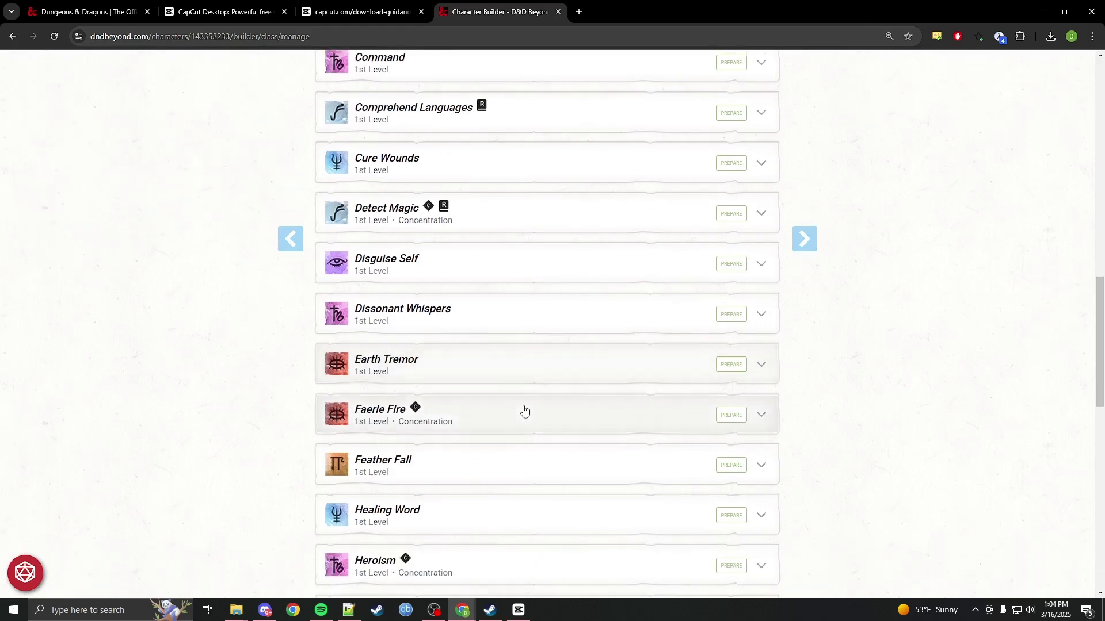
pyautogui.scroll(-1, 523, 411)
pyautogui.click(730, 293)
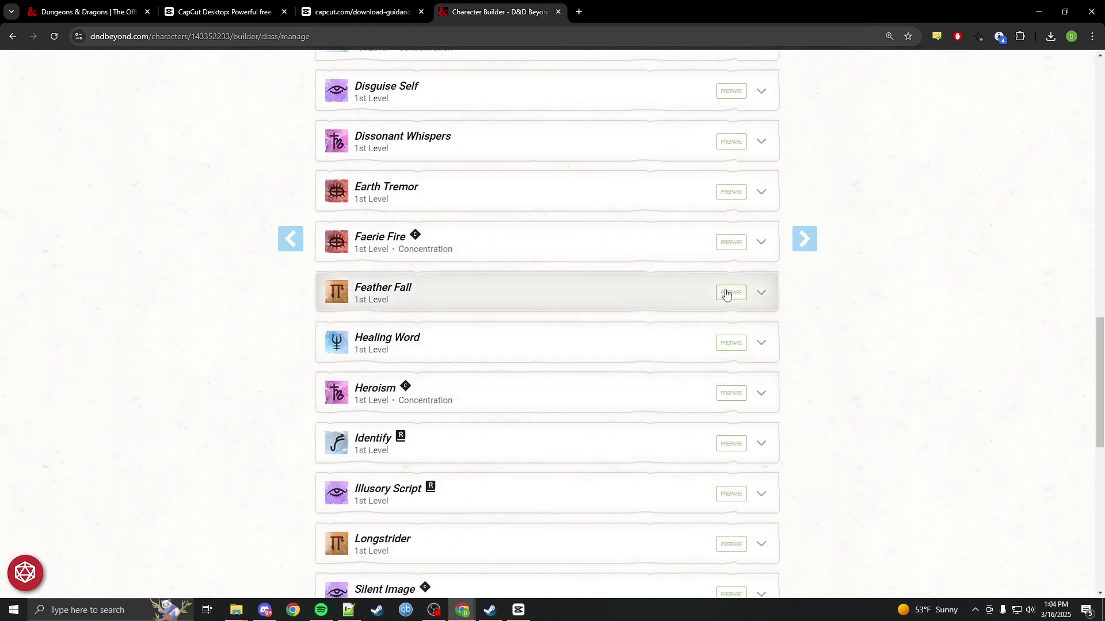
# Look through the remaining 1st-level Bard spells and prepare Comprehend Languages.
pyautogui.scroll(-4, 660, 405)
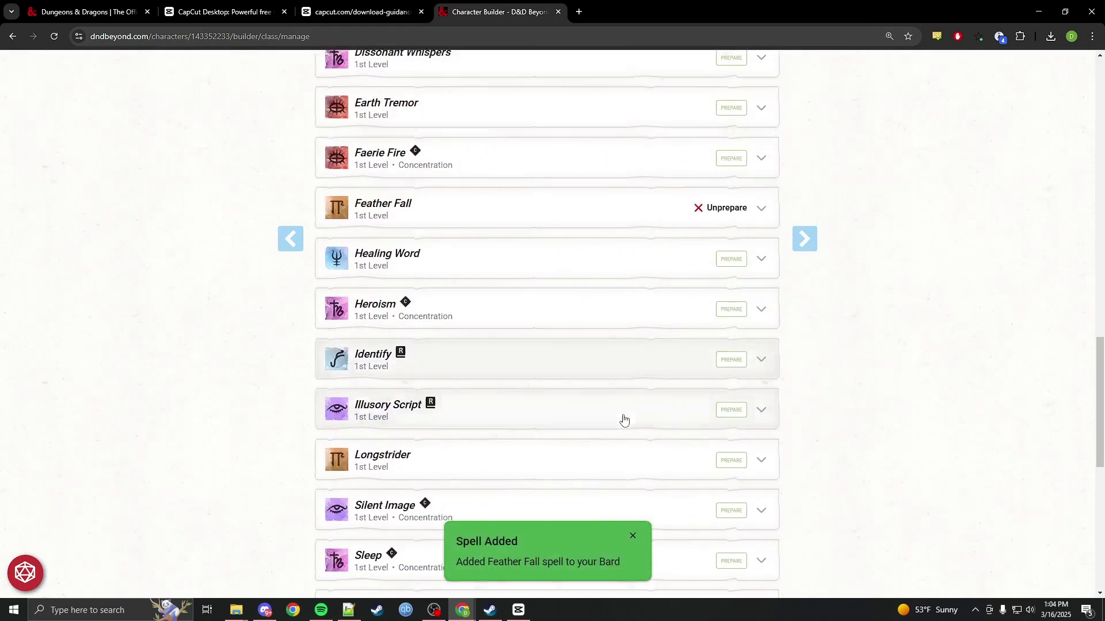
pyautogui.scroll(-8, 506, 322)
pyautogui.scroll(13, 451, 368)
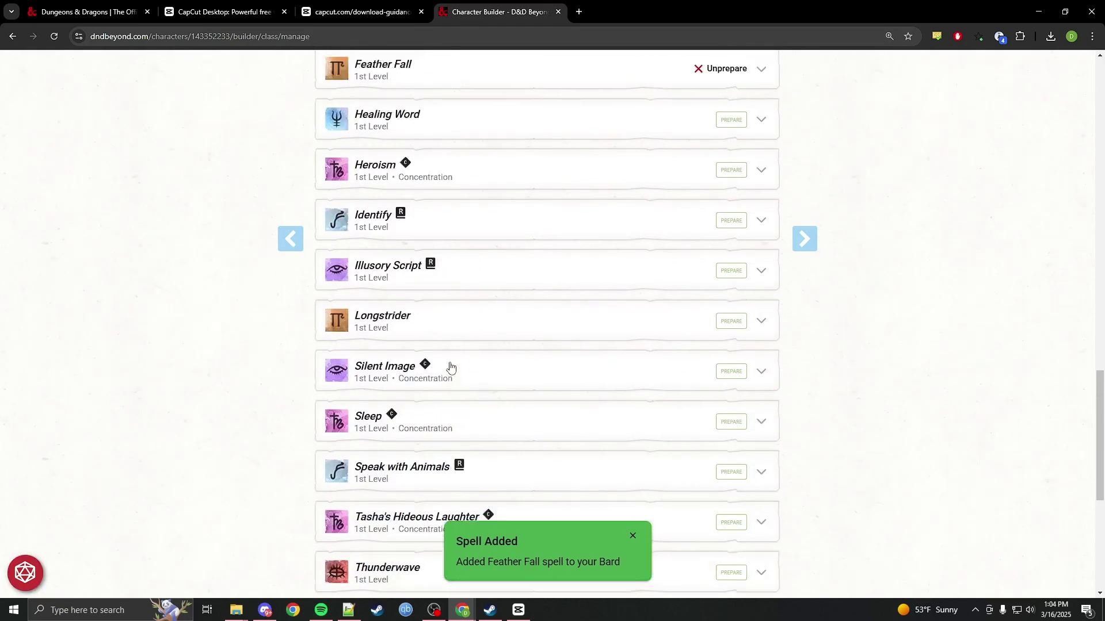
pyautogui.scroll(9, 460, 369)
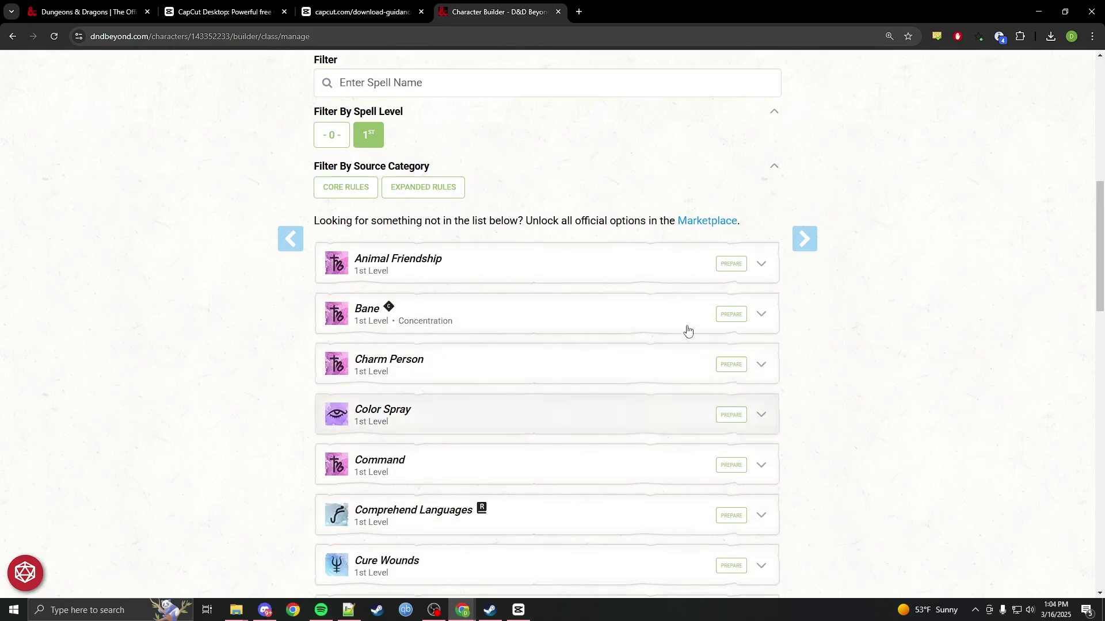
pyautogui.scroll(-4, 656, 411)
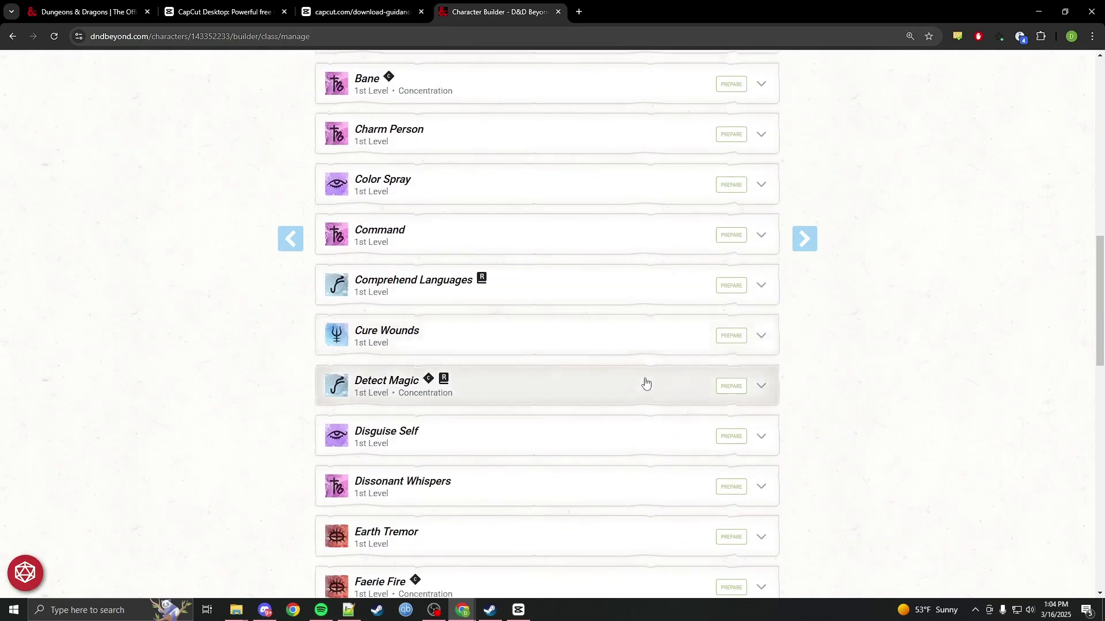
pyautogui.click(732, 286)
# Prepare the Command and Disguise Self spells for the Bard.
pyautogui.scroll(-1, 704, 311)
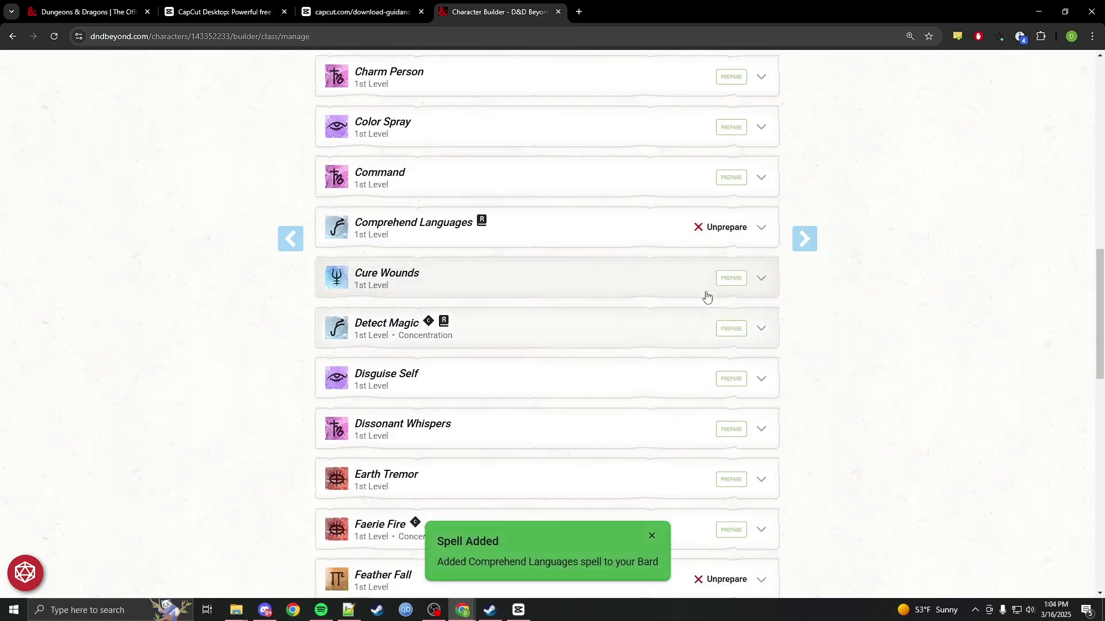
pyautogui.click(719, 180)
pyautogui.scroll(-2, 662, 305)
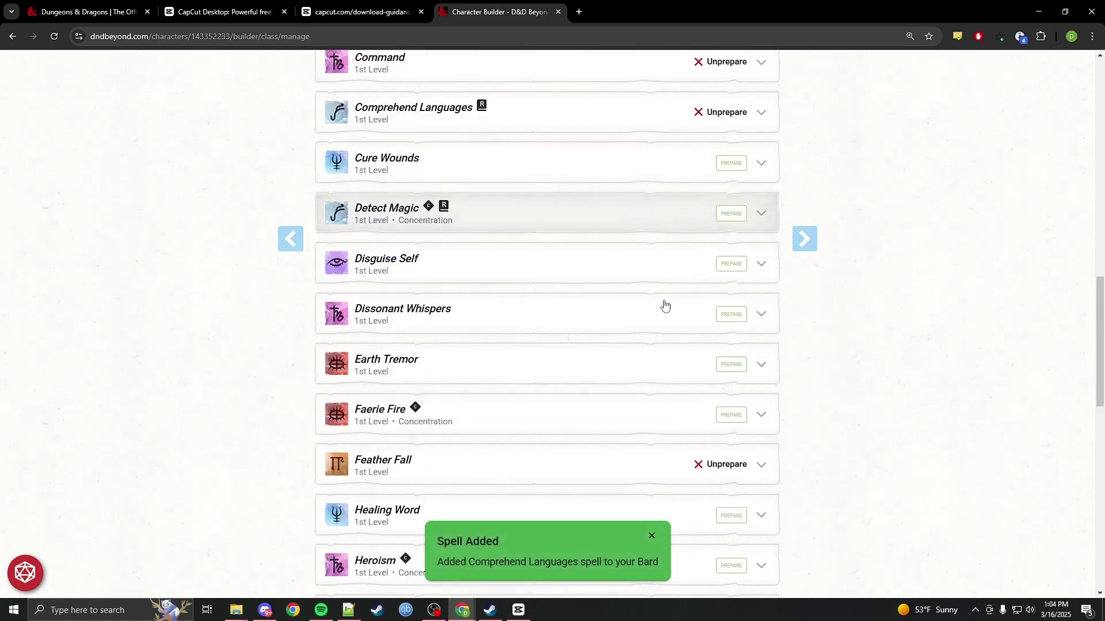
pyautogui.click(727, 266)
pyautogui.scroll(-1, 633, 460)
# Show the Bard's class features again and proceed to the Background stage of the character builder.
pyautogui.scroll(-12, 618, 448)
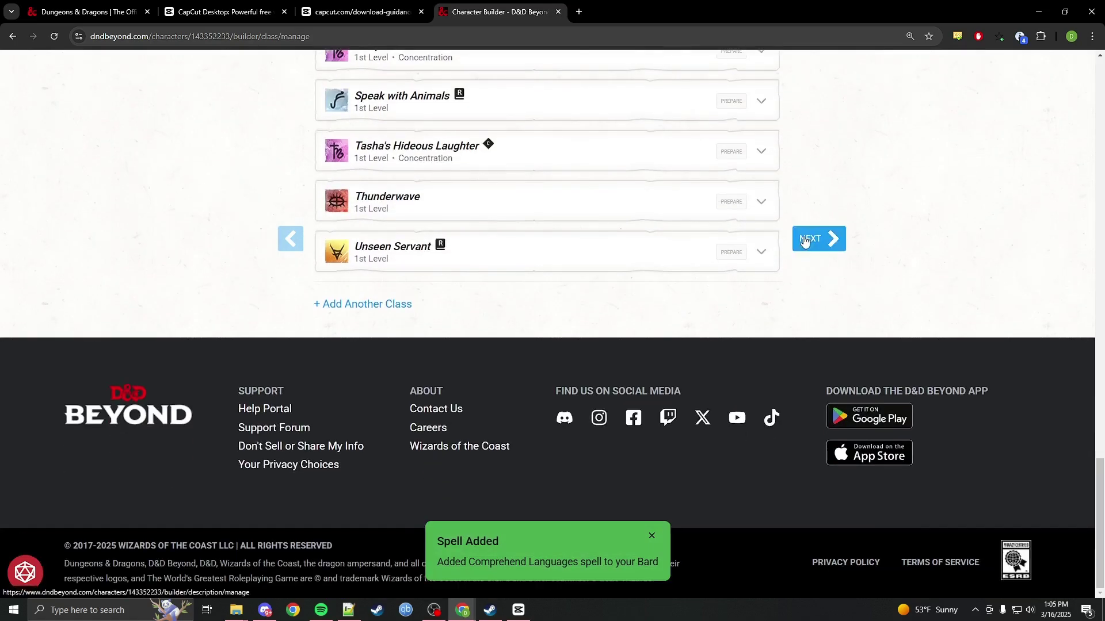
pyautogui.scroll(15, 821, 340)
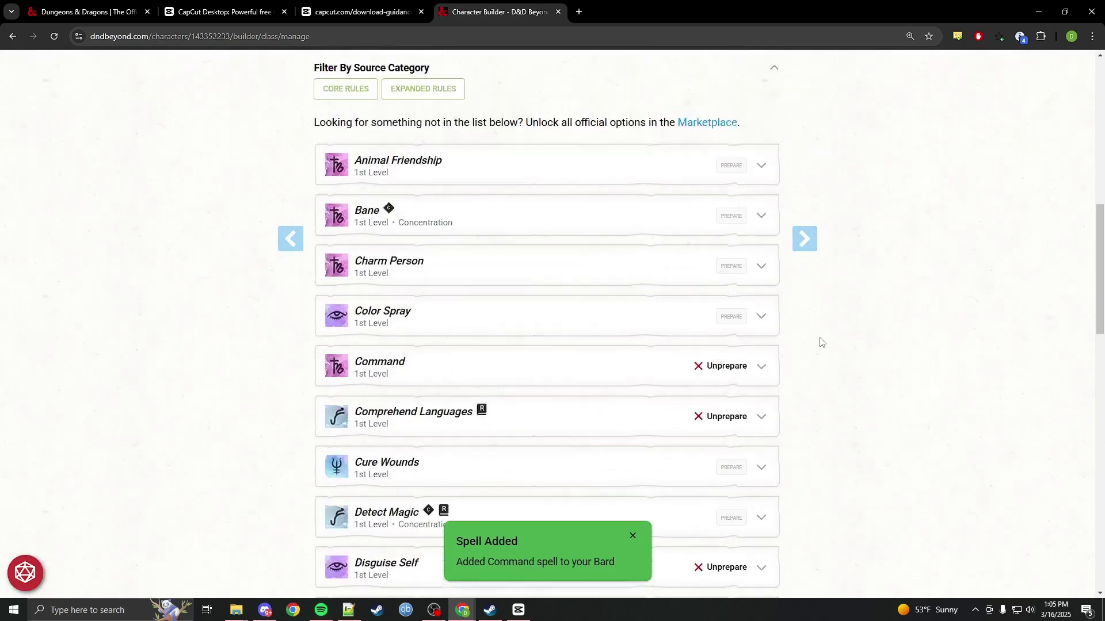
pyautogui.scroll(10, 821, 340)
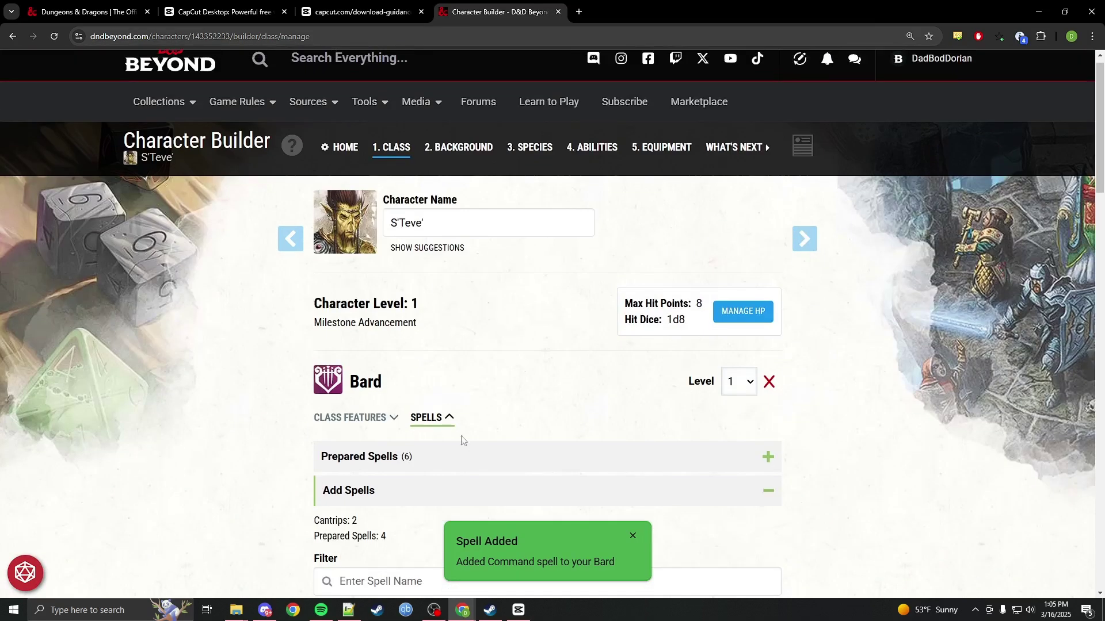
pyautogui.click(361, 418)
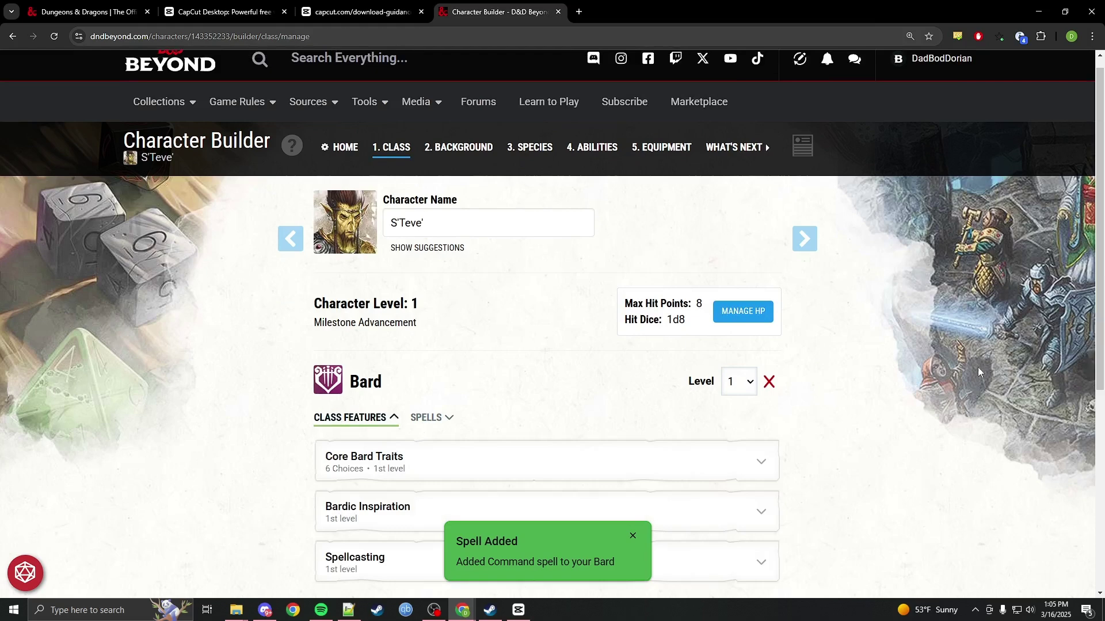
pyautogui.click(815, 239)
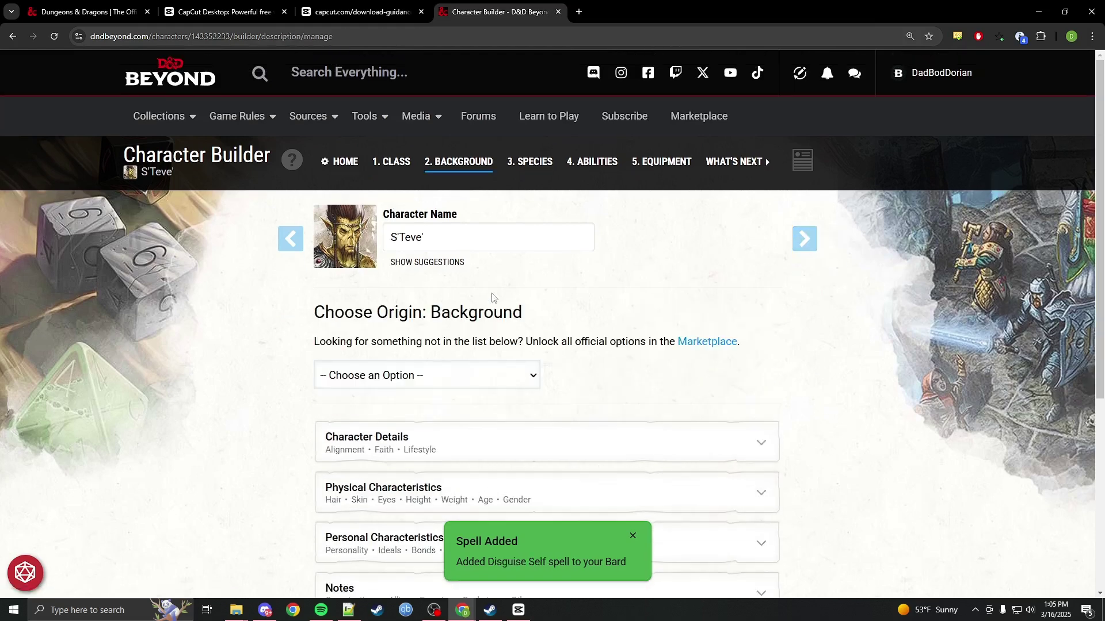
# Choose Haunted One from the Expanded Rules as the character's background and read its description.
pyautogui.scroll(-2, 621, 316)
pyautogui.click(531, 263)
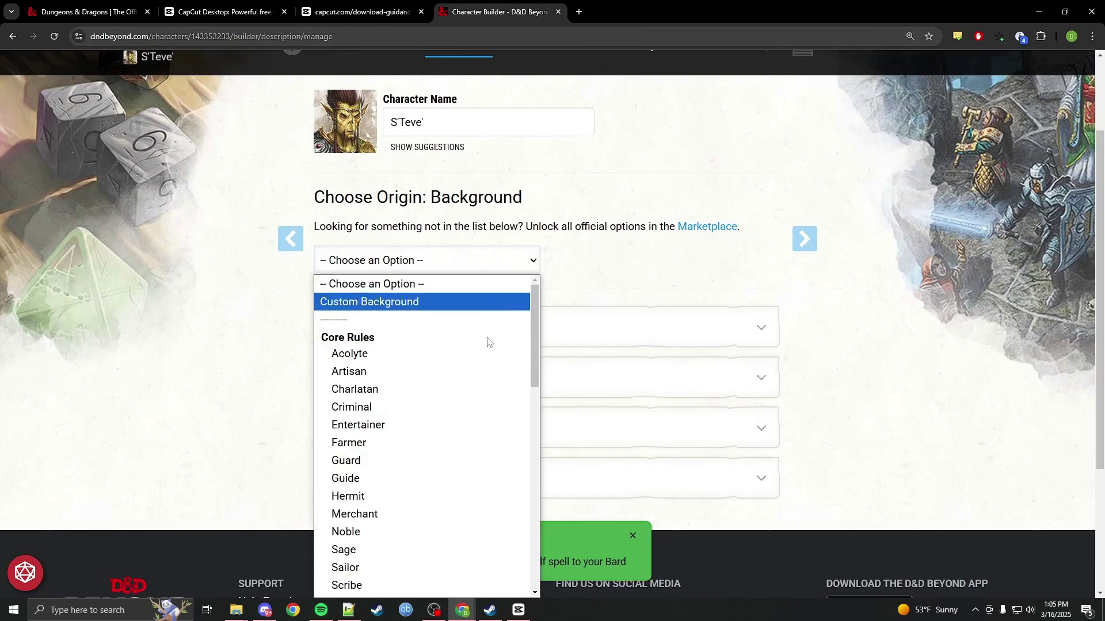
pyautogui.scroll(-15, 488, 342)
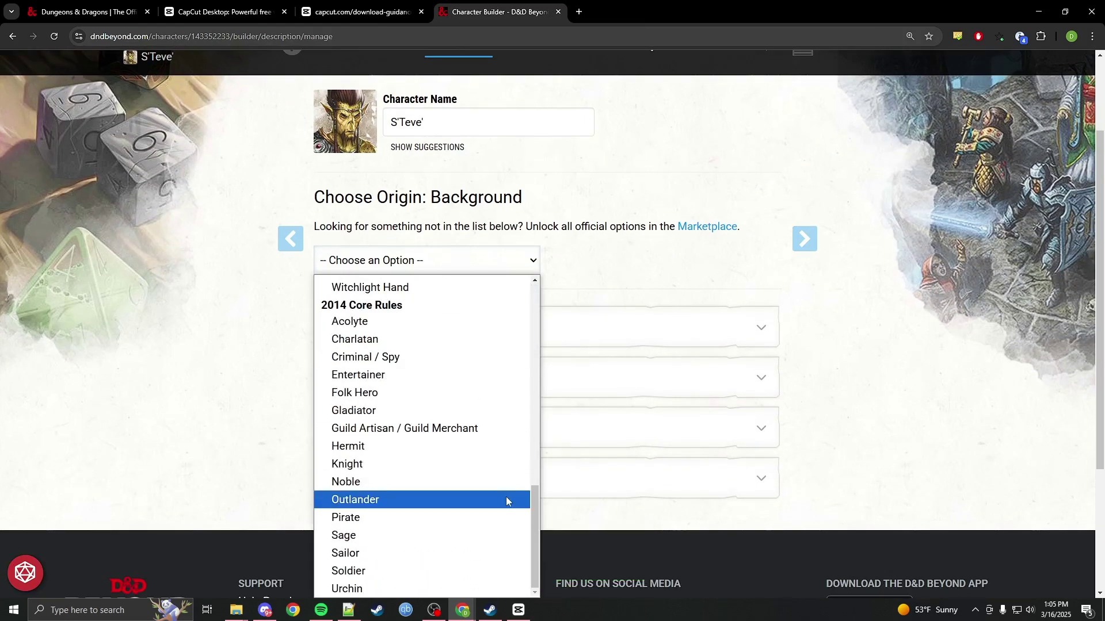
pyautogui.scroll(15, 483, 472)
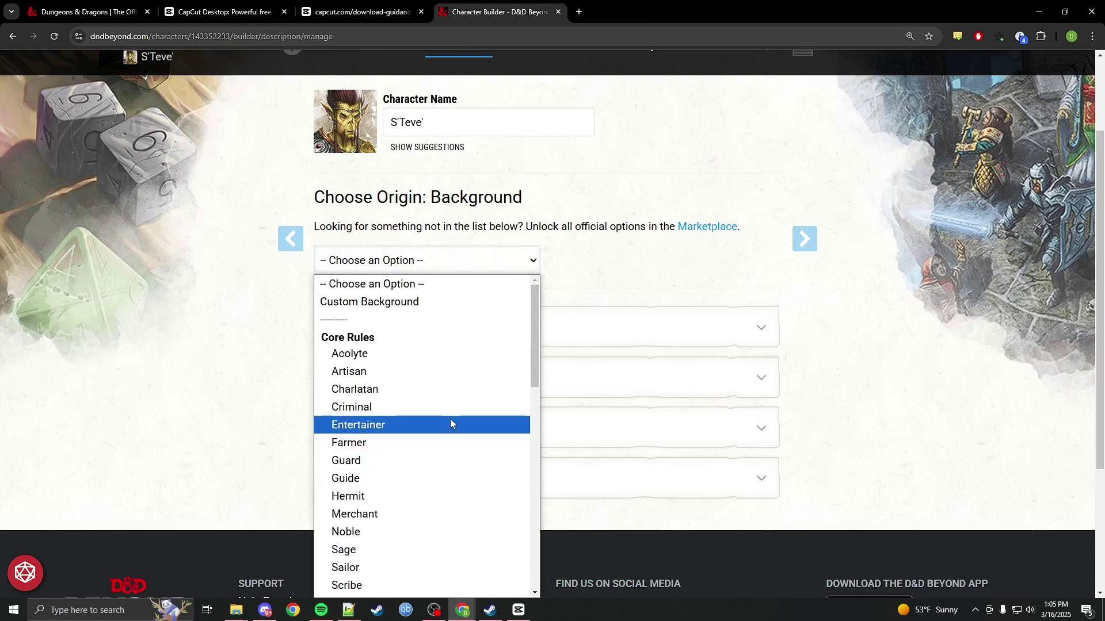
pyautogui.scroll(-6, 451, 424)
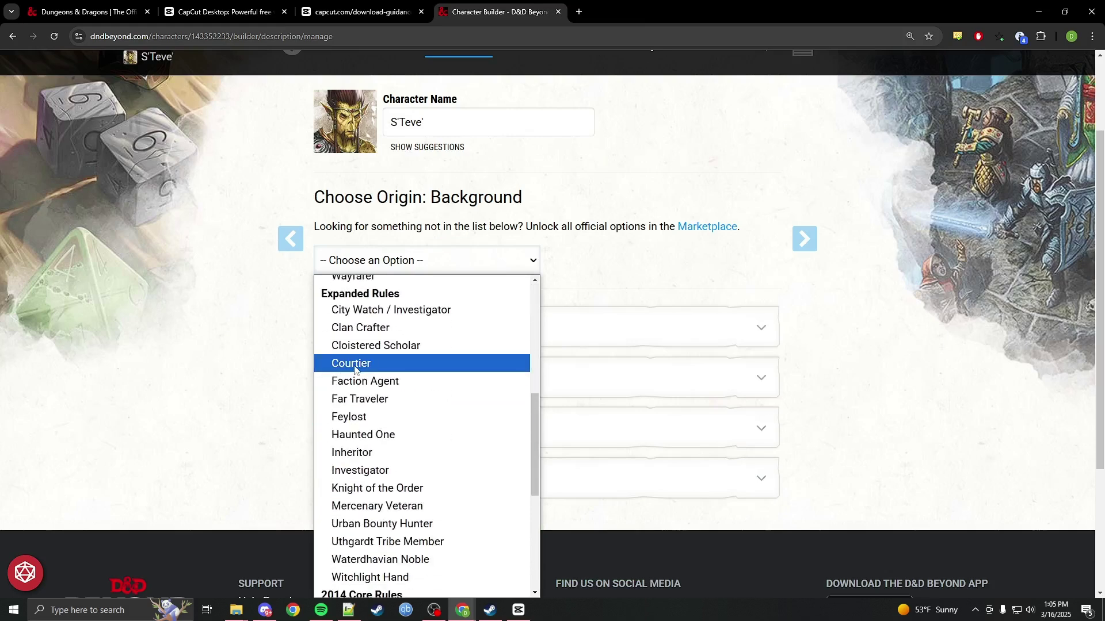
pyautogui.scroll(-2, 374, 397)
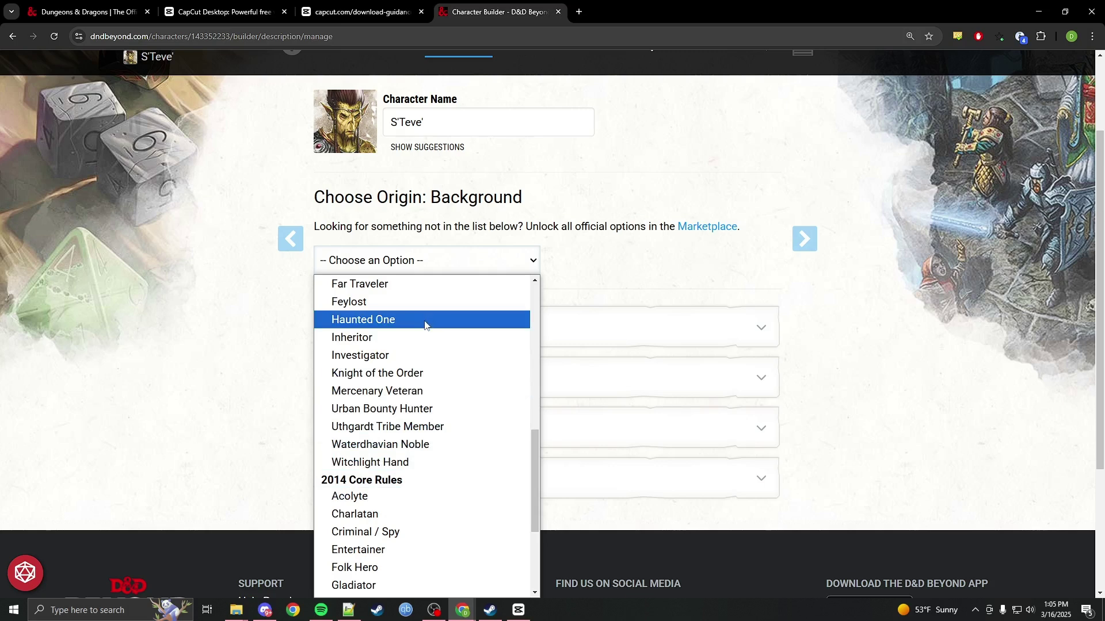
pyautogui.click(367, 326)
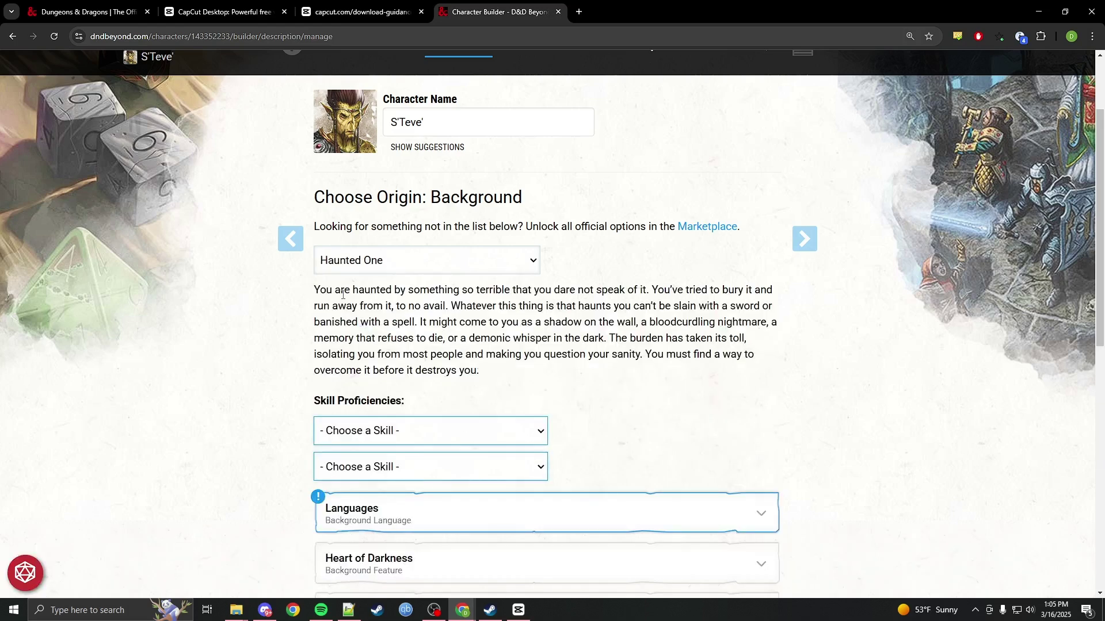
pyautogui.moveTo(327, 291); pyautogui.dragTo(654, 290)
pyautogui.click(721, 326)
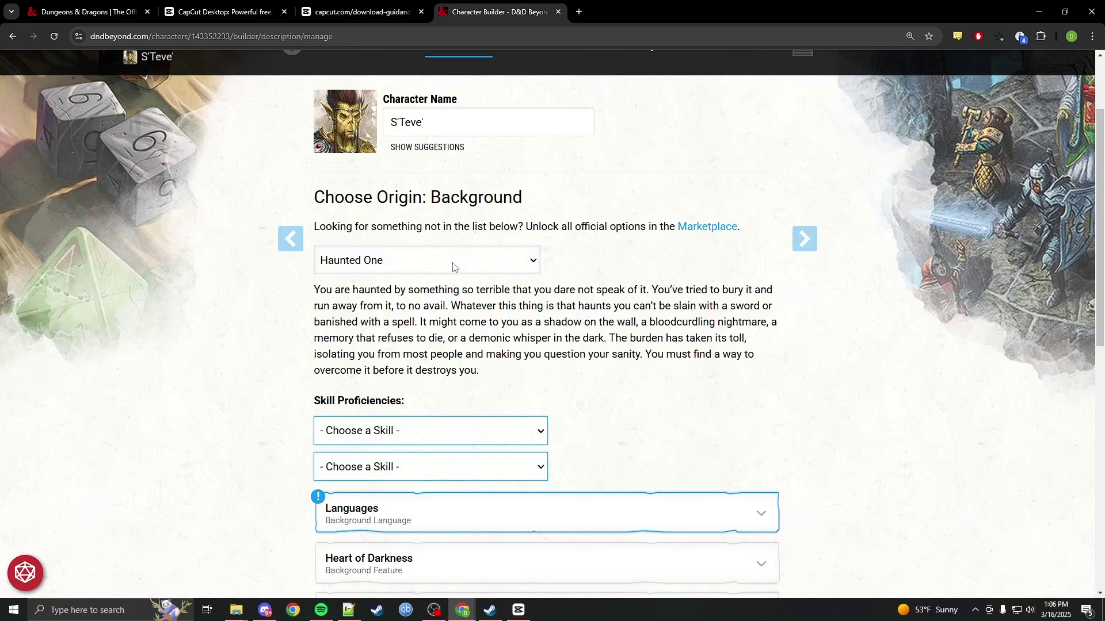
# Set the first skill proficiency of the Haunted One background to Arcana.
pyautogui.scroll(-2, 700, 437)
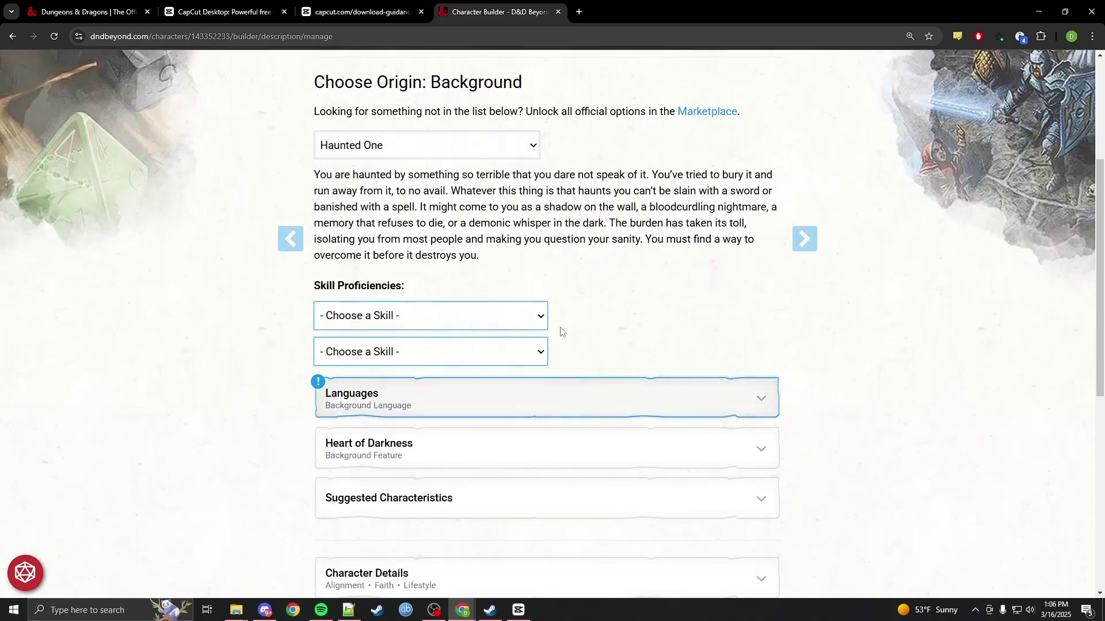
pyautogui.click(536, 327)
pyautogui.click(592, 298)
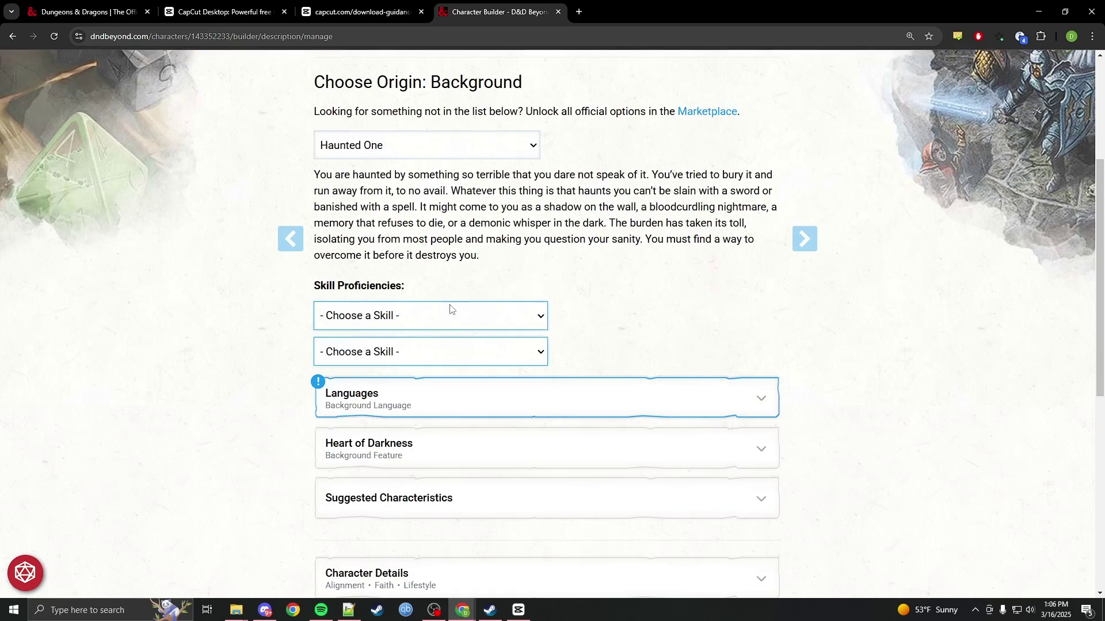
pyautogui.click(450, 311)
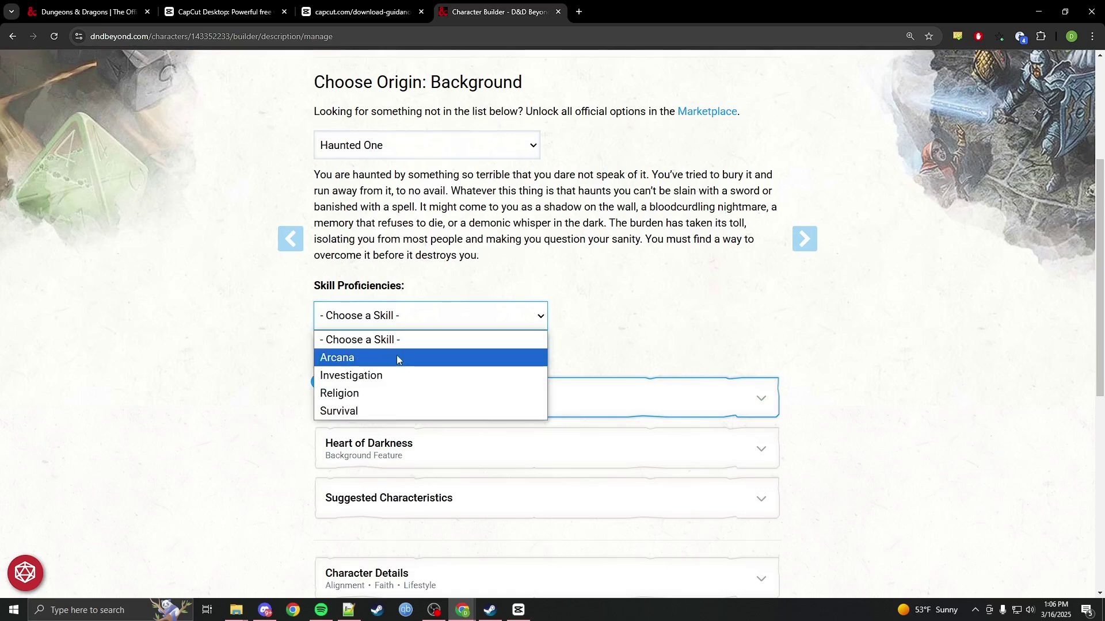
pyautogui.click(397, 358)
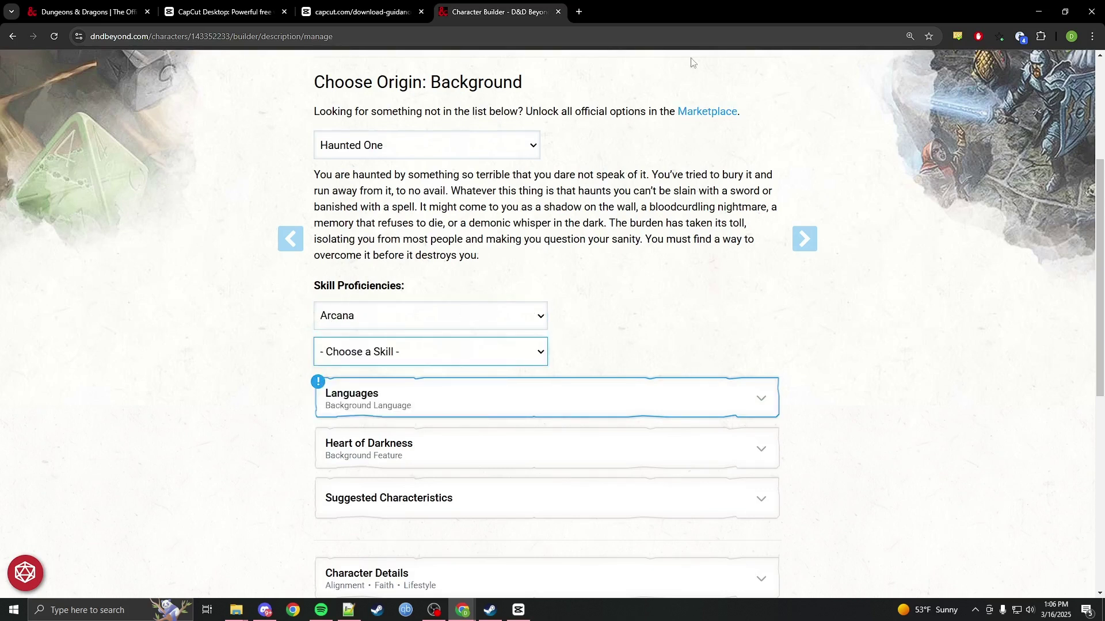
# Reread the Haunted One description and set the background's second skill proficiency to Investigation.
pyautogui.moveTo(325, 173); pyautogui.dragTo(452, 190)
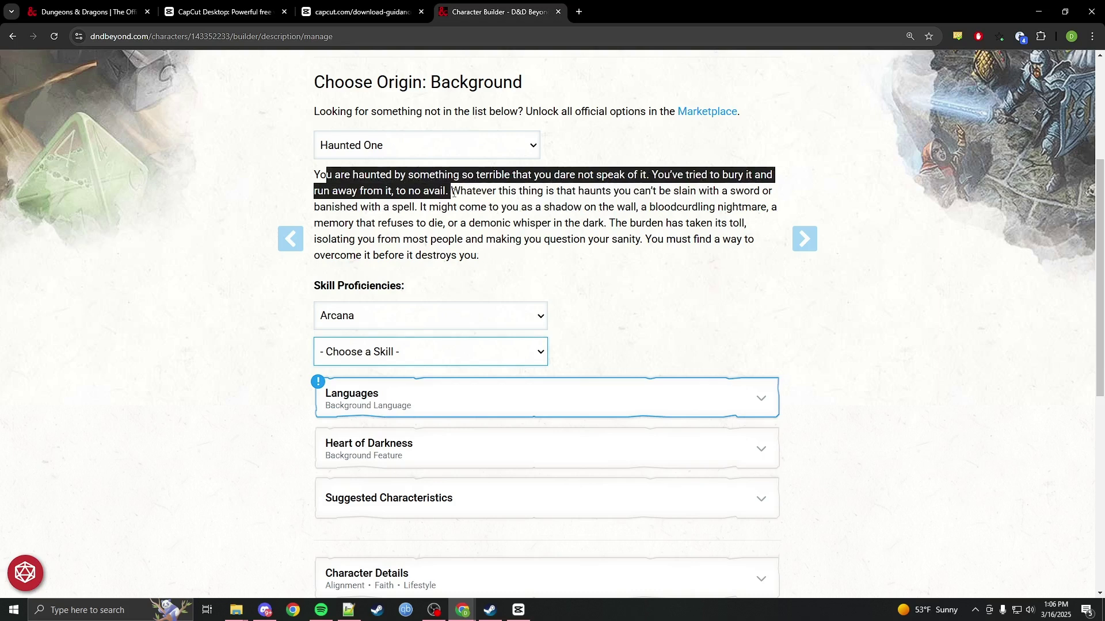
pyautogui.click(537, 209)
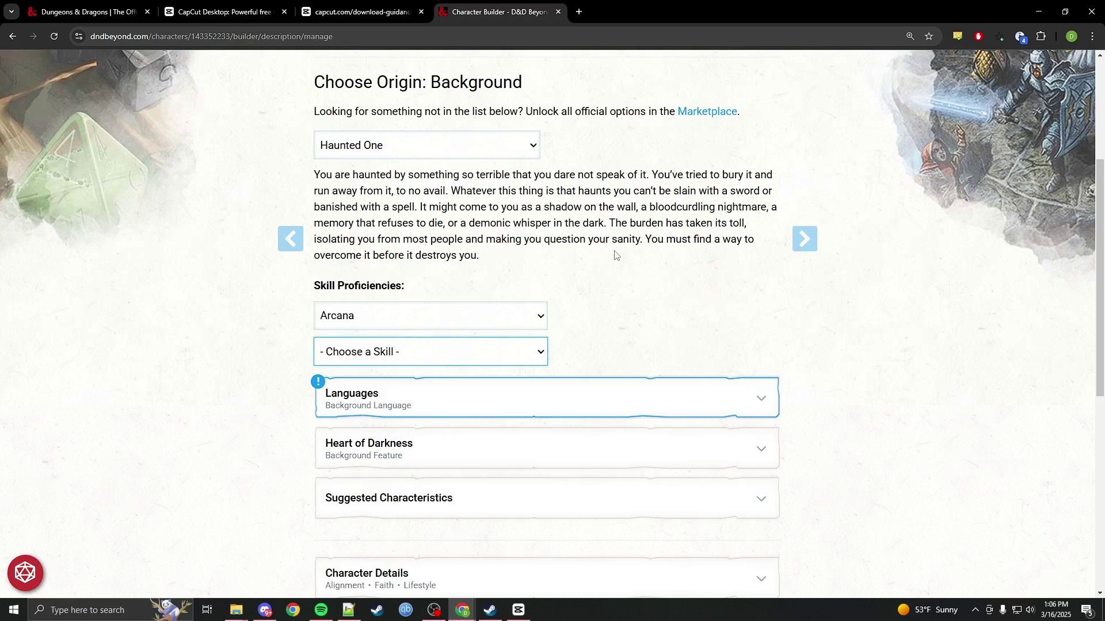
pyautogui.scroll(-1, 591, 311)
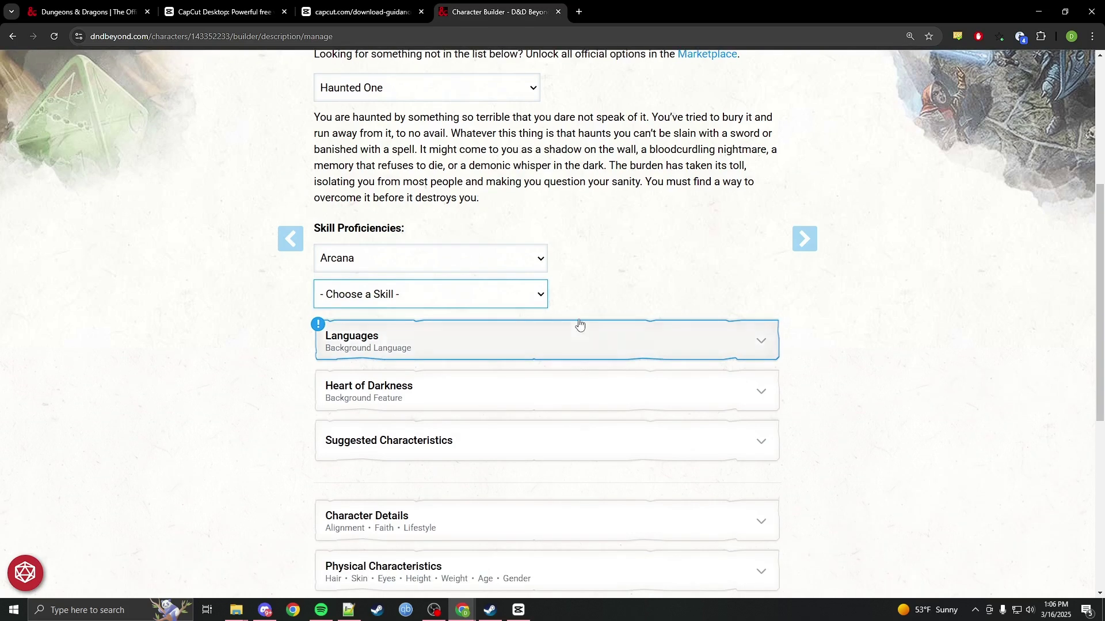
pyautogui.click(541, 297)
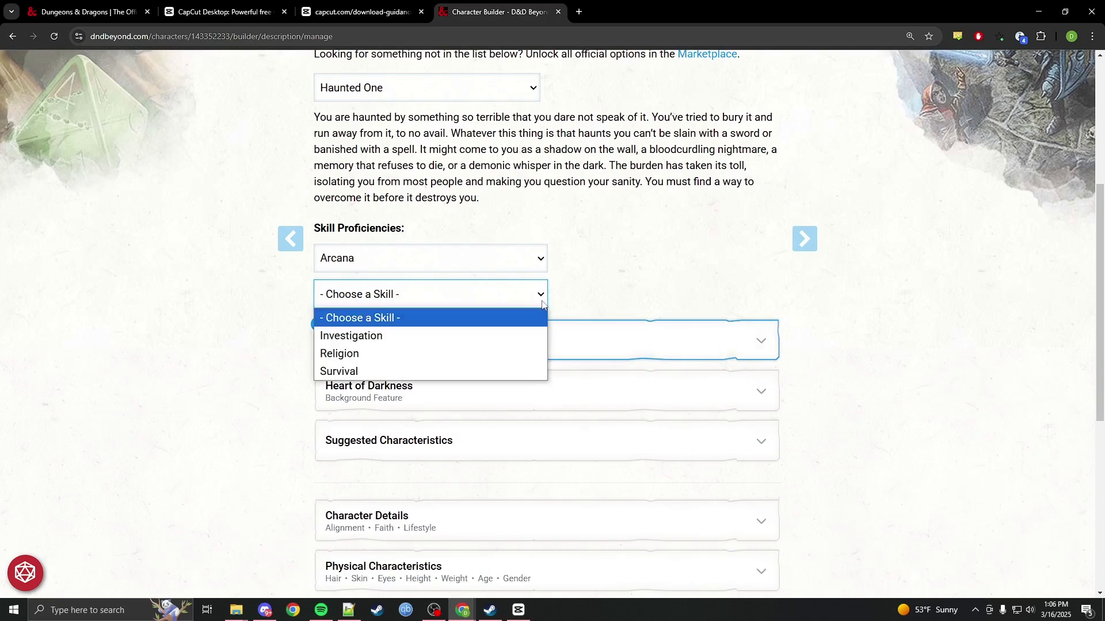
pyautogui.click(412, 372)
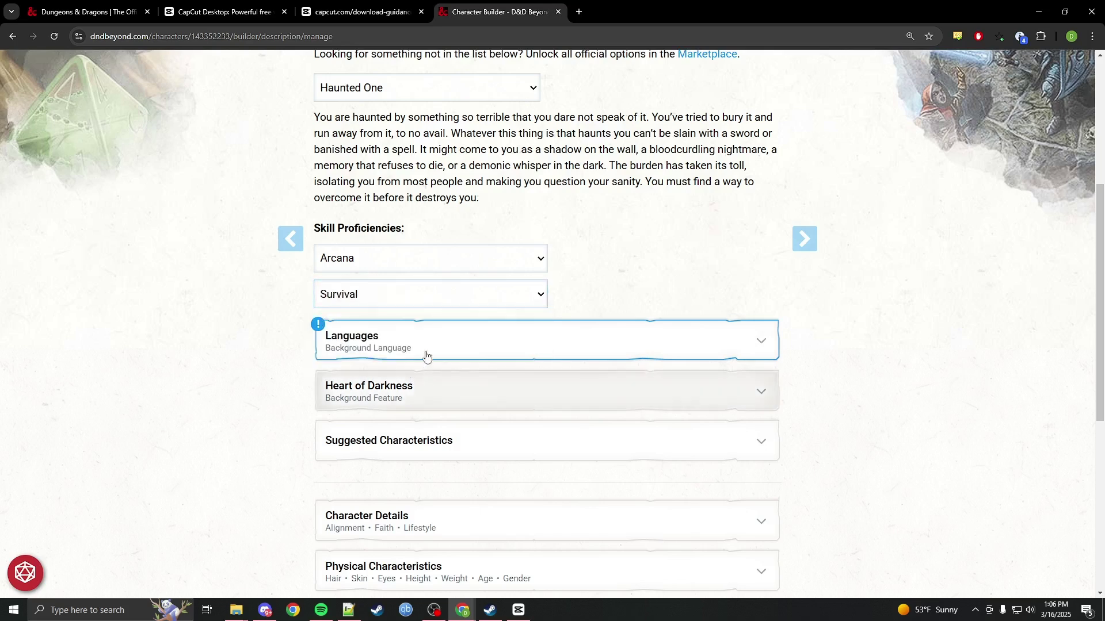
pyautogui.click(439, 296)
pyautogui.click(385, 337)
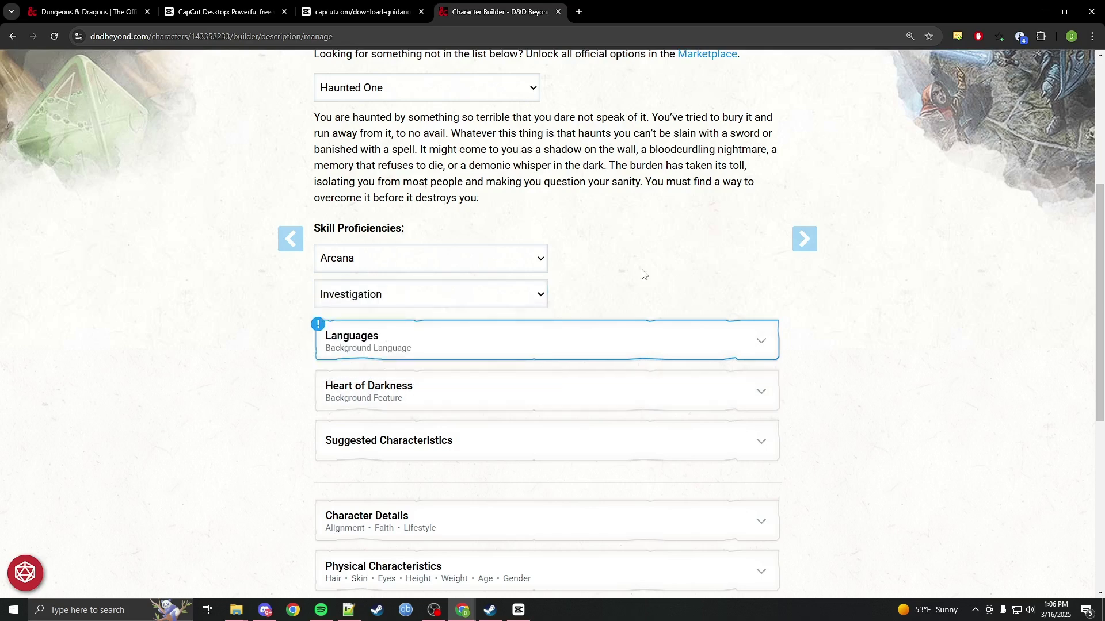
# Set the Haunted One background languages to Elvish and, as the rare language, Primordial.
pyautogui.scroll(-2, 643, 274)
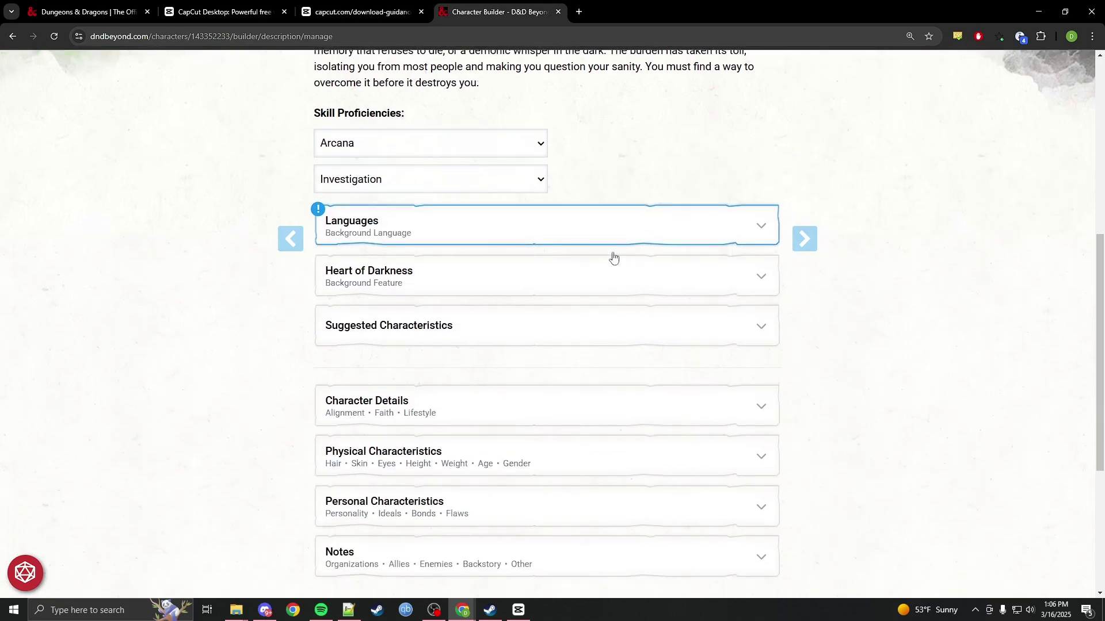
pyautogui.click(683, 225)
pyautogui.scroll(-1, 663, 318)
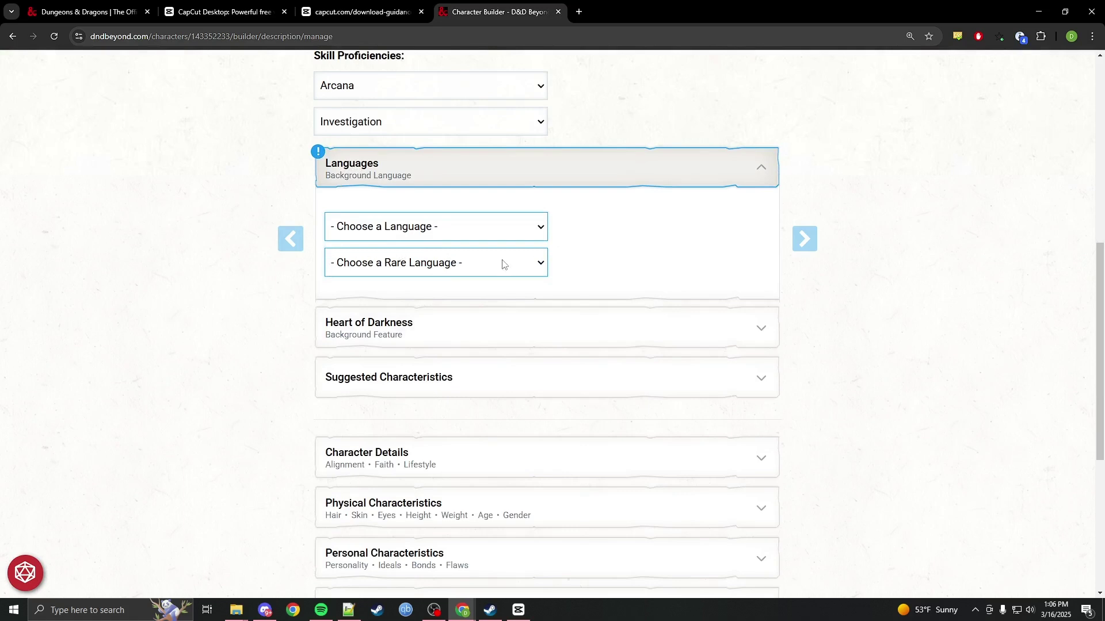
pyautogui.click(504, 231)
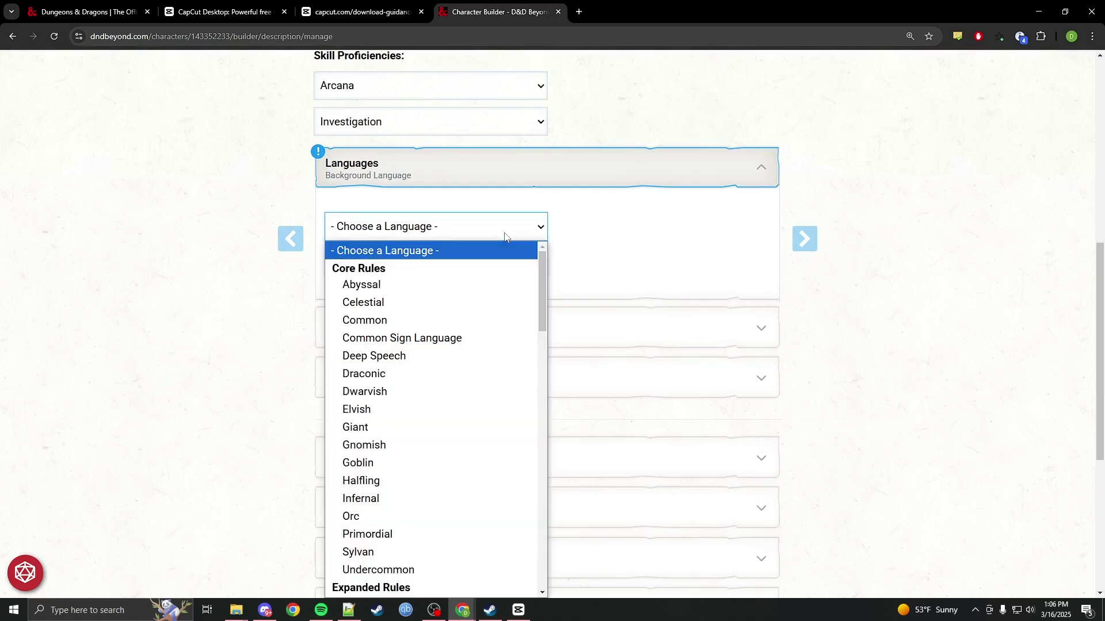
pyautogui.click(645, 275)
pyautogui.click(544, 263)
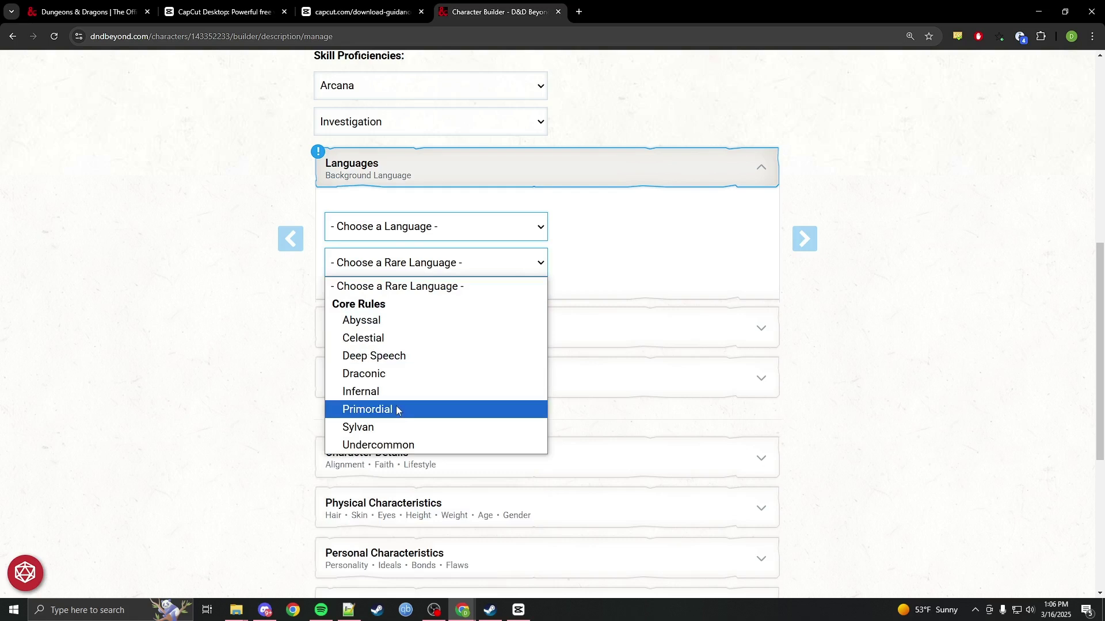
pyautogui.click(381, 410)
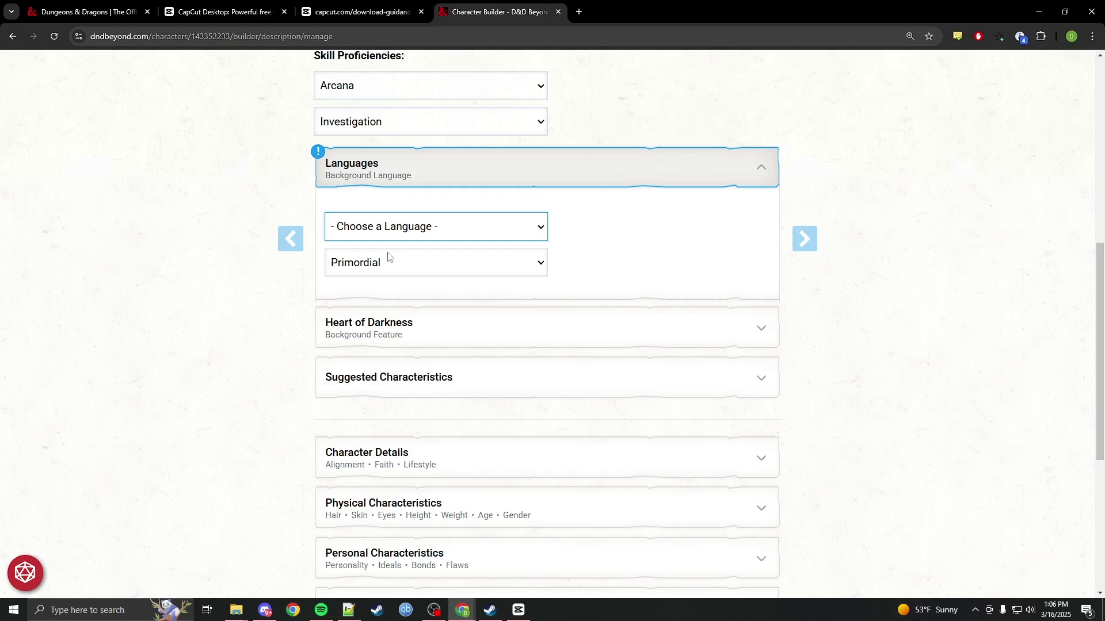
pyautogui.click(421, 232)
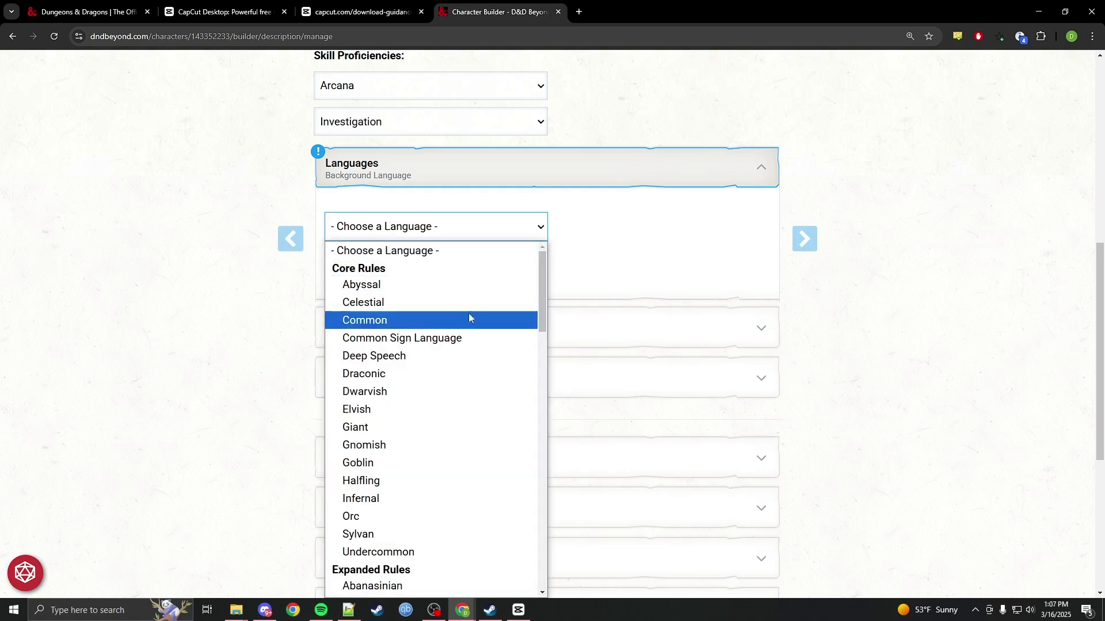
pyautogui.click(380, 408)
# Proceed from the finished background to the Species stage of the character builder.
pyautogui.scroll(2, 674, 278)
pyautogui.scroll(6, 673, 278)
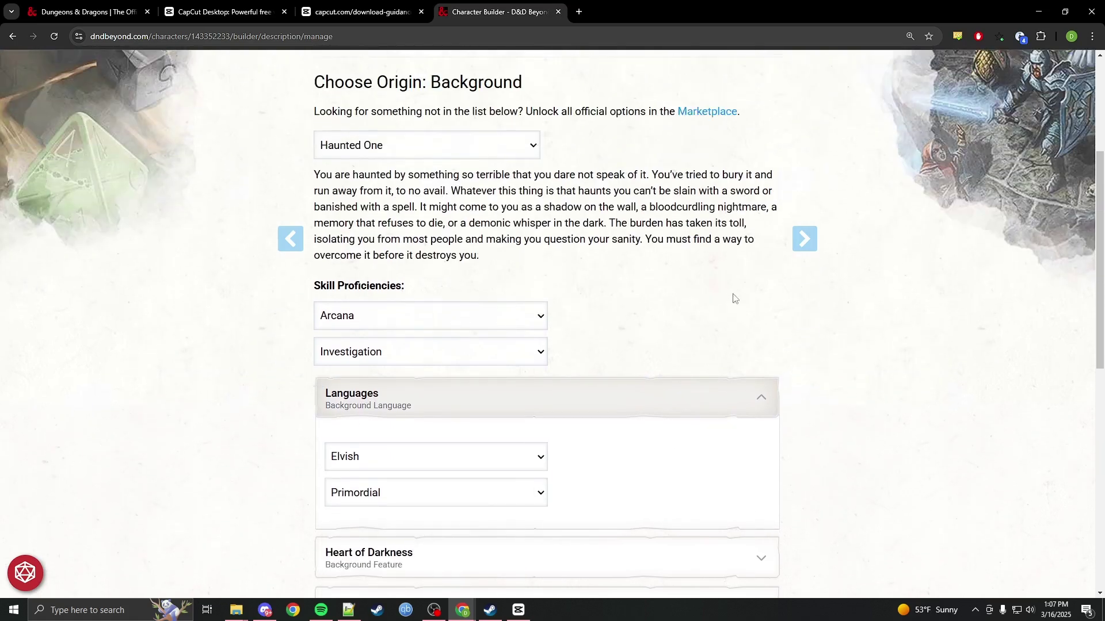
pyautogui.click(809, 249)
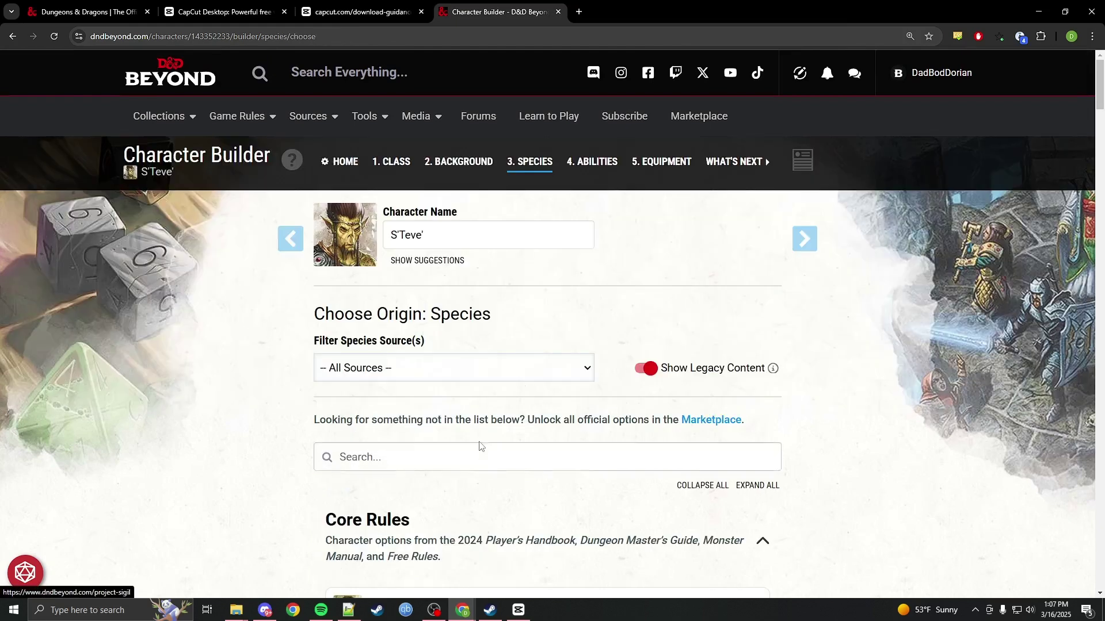
# Look through the Core Rules species and the beginning of the Expanded Rules species.
pyautogui.scroll(-2, 495, 454)
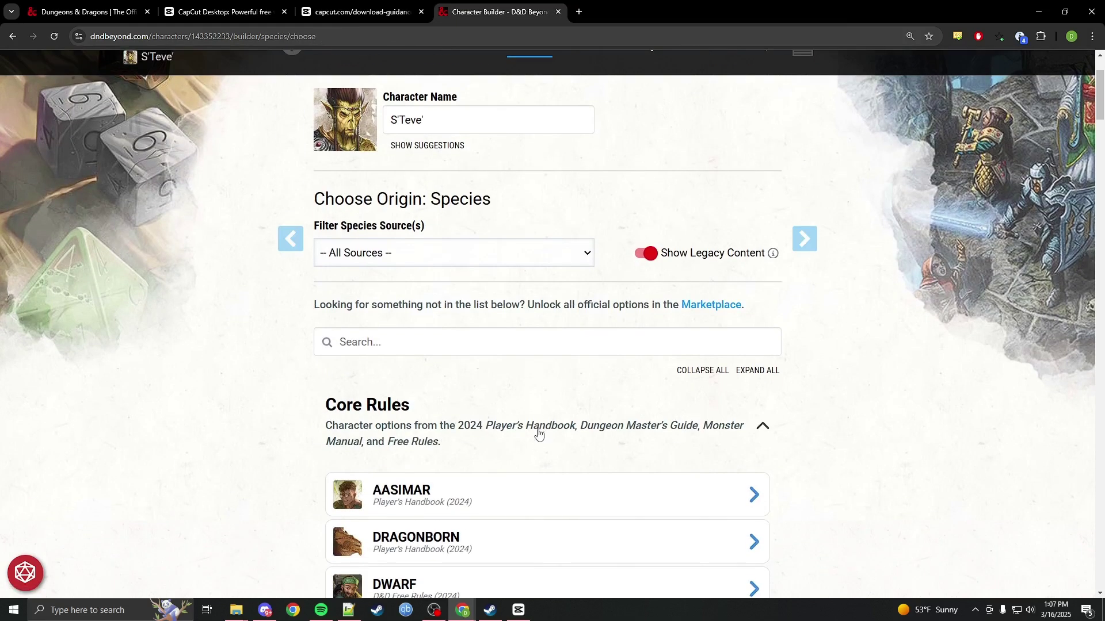
pyautogui.scroll(-8, 408, 329)
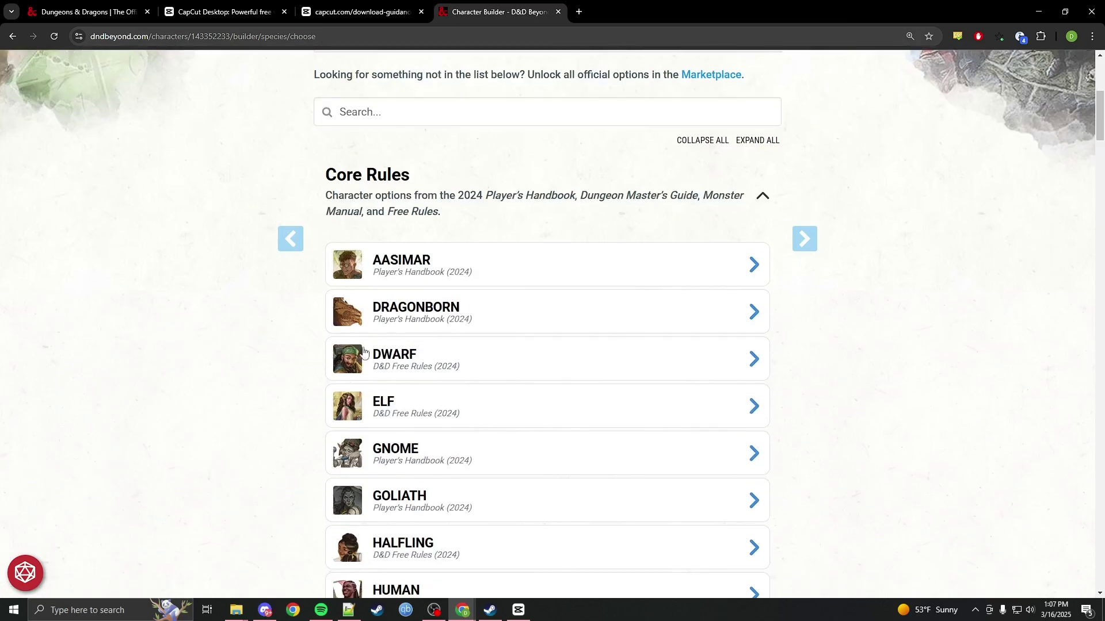
pyautogui.scroll(4, 387, 408)
pyautogui.scroll(-11, 403, 449)
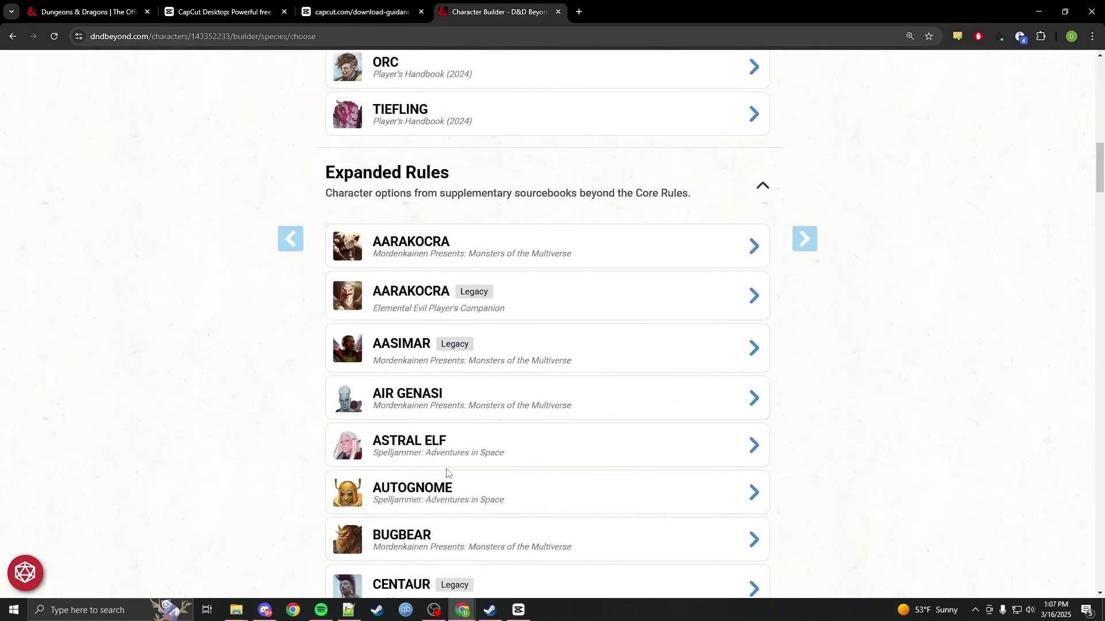
pyautogui.scroll(-3, 446, 474)
pyautogui.scroll(3, 440, 469)
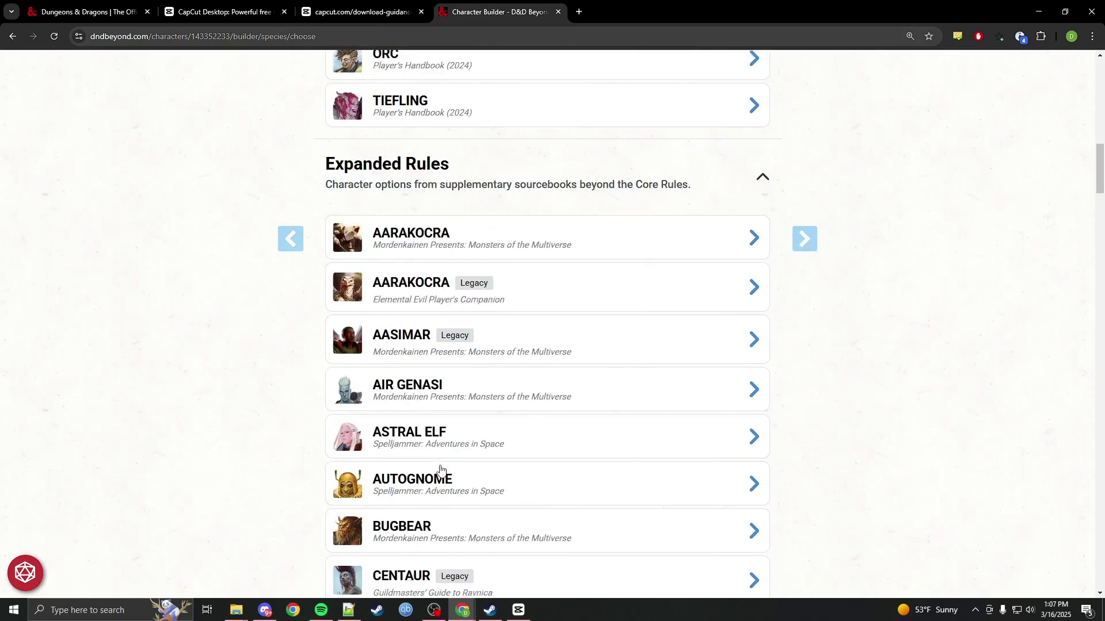
pyautogui.scroll(7, 441, 470)
pyautogui.scroll(2, 441, 469)
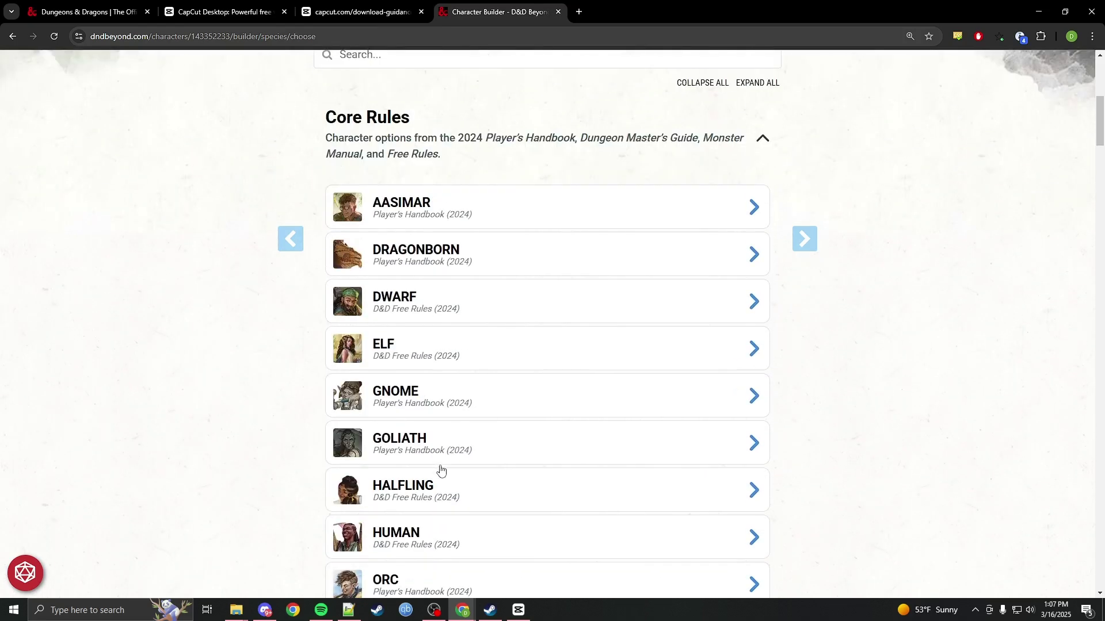
pyautogui.scroll(-3, 440, 469)
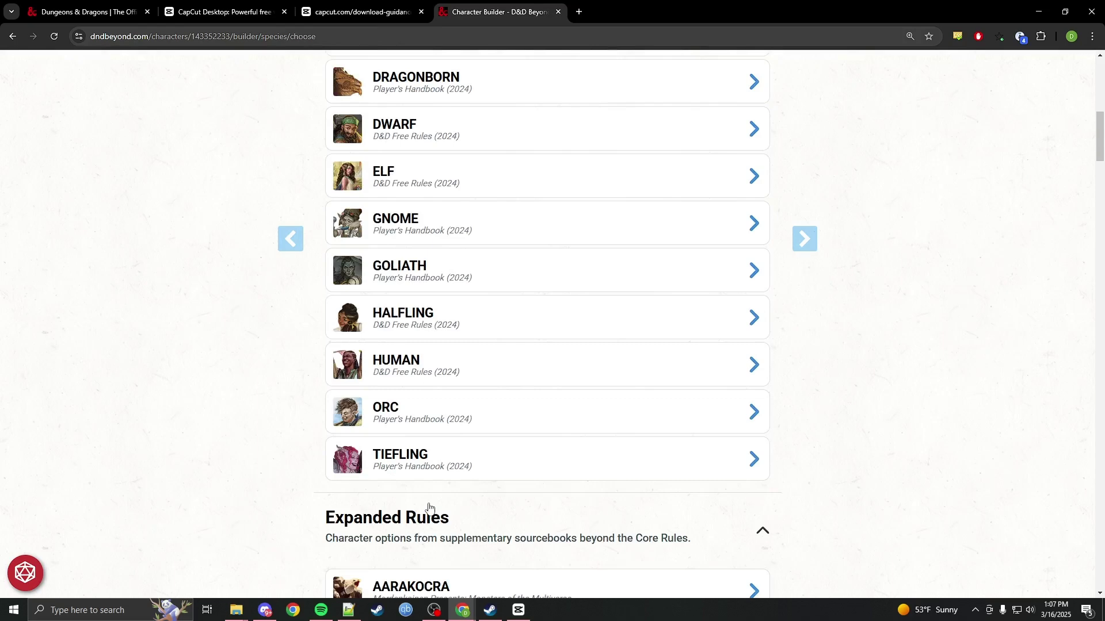
# Choose Githyanki from the Expanded Rules as the character's species and confirm it.
pyautogui.scroll(-15, 429, 507)
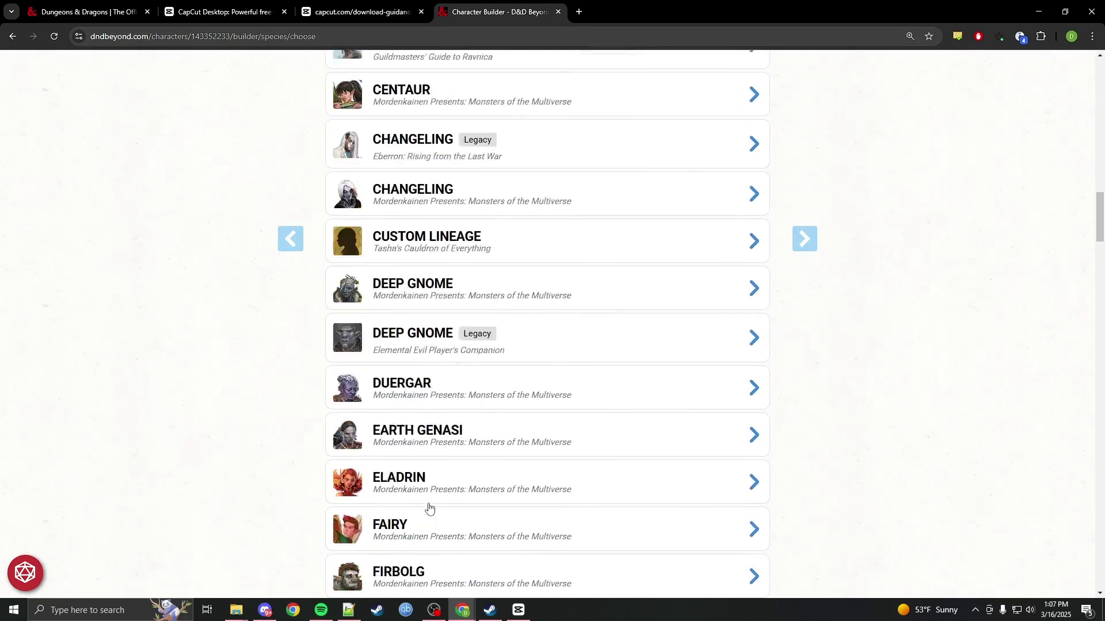
pyautogui.scroll(-5, 429, 506)
pyautogui.scroll(-2, 429, 506)
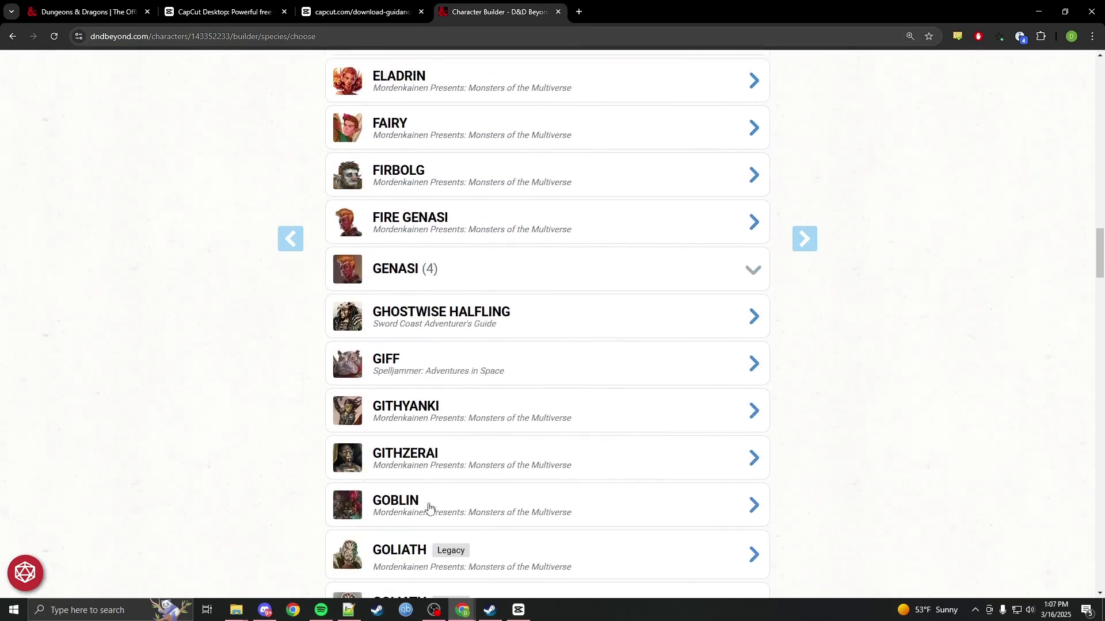
pyautogui.click(442, 389)
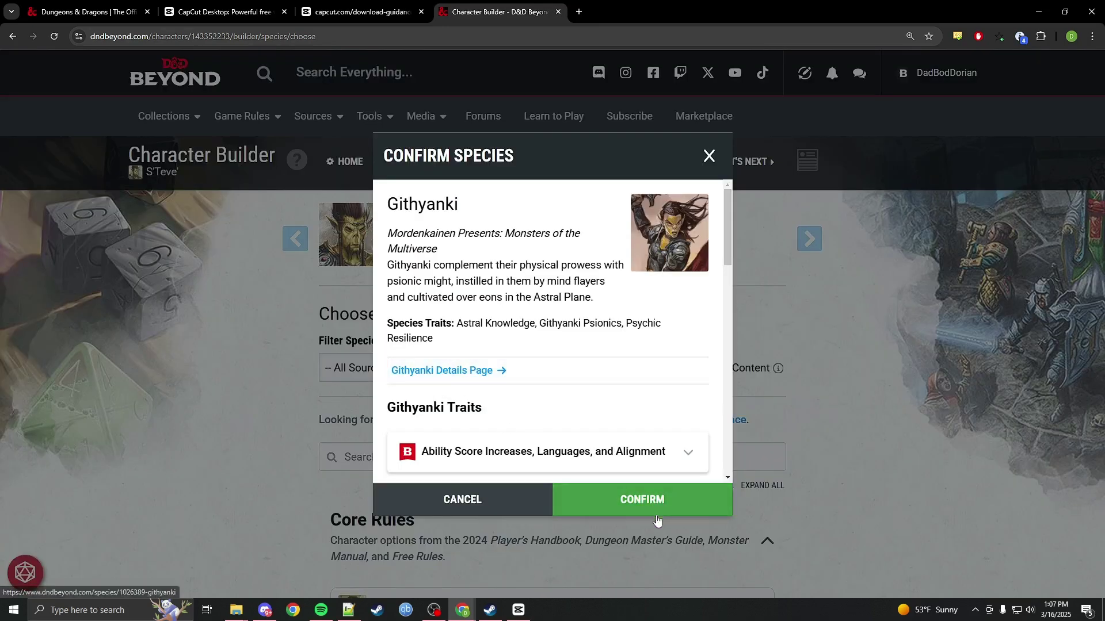
pyautogui.click(627, 514)
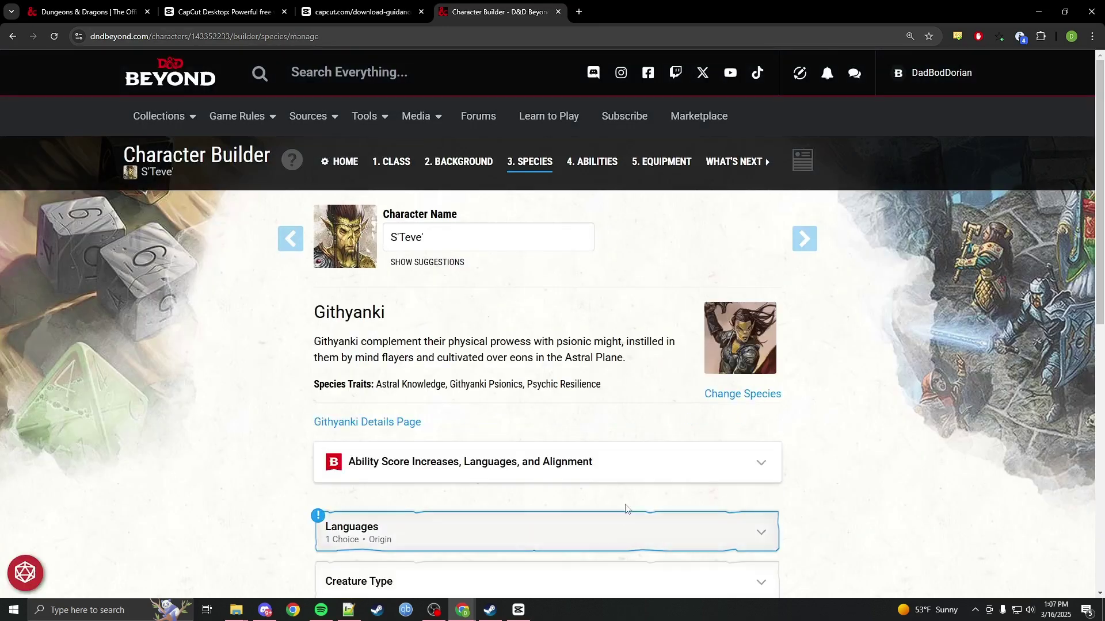
# Read the lore, creation rules and traits on the Githyanki details page, and return to the character builder.
pyautogui.scroll(-4, 767, 463)
pyautogui.scroll(-1, 767, 460)
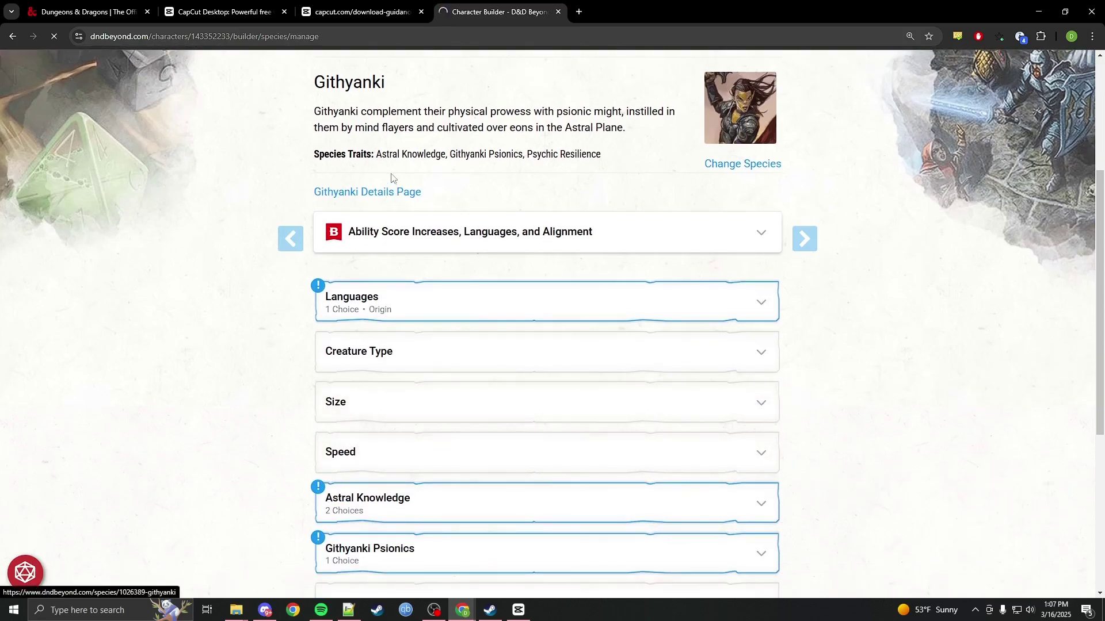
pyautogui.scroll(-3, 536, 318)
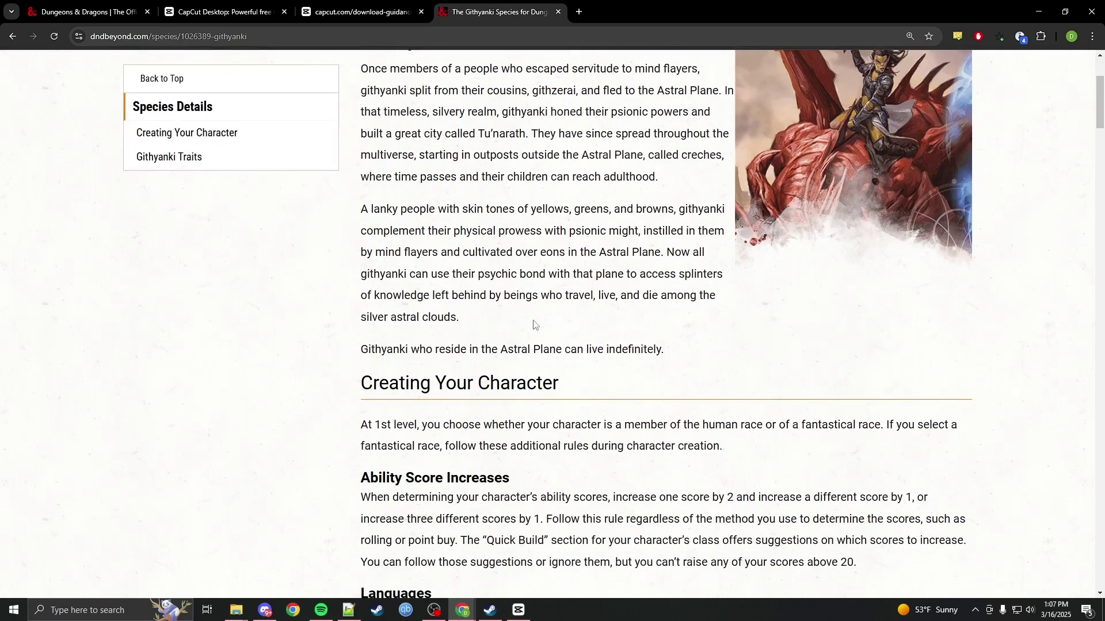
pyautogui.scroll(2, 512, 381)
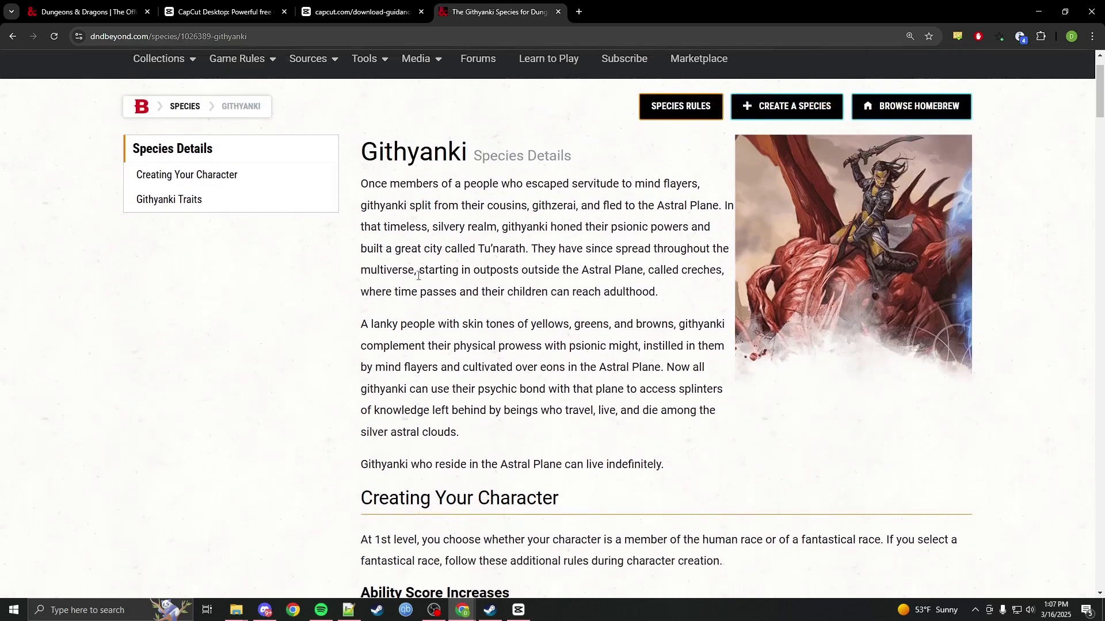
pyautogui.scroll(-15, 435, 313)
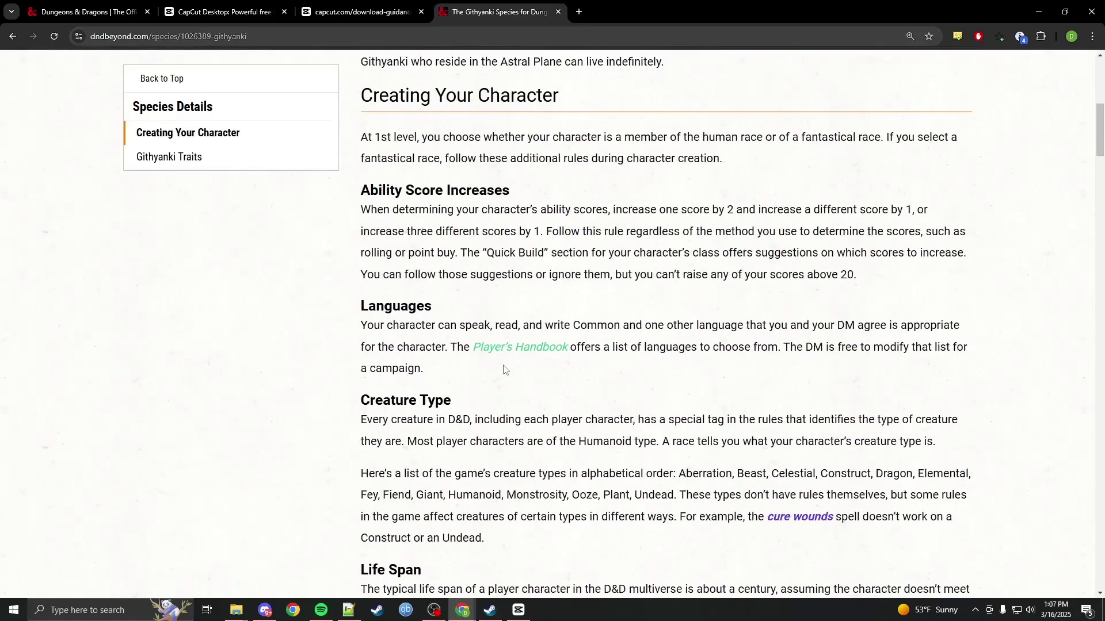
pyautogui.scroll(-3, 505, 371)
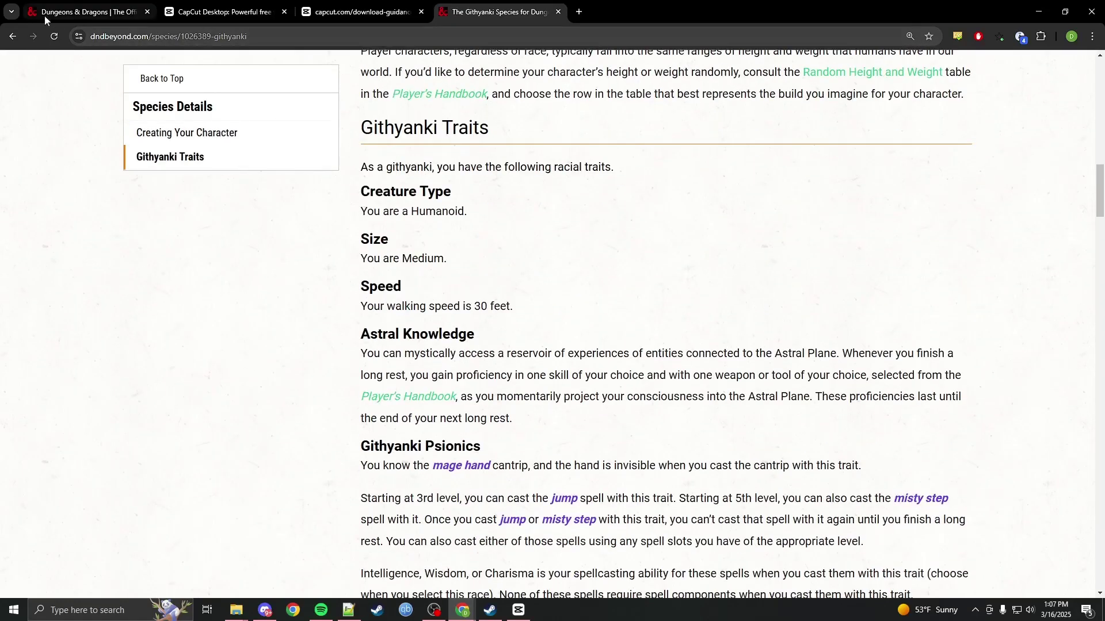
pyautogui.click(13, 38)
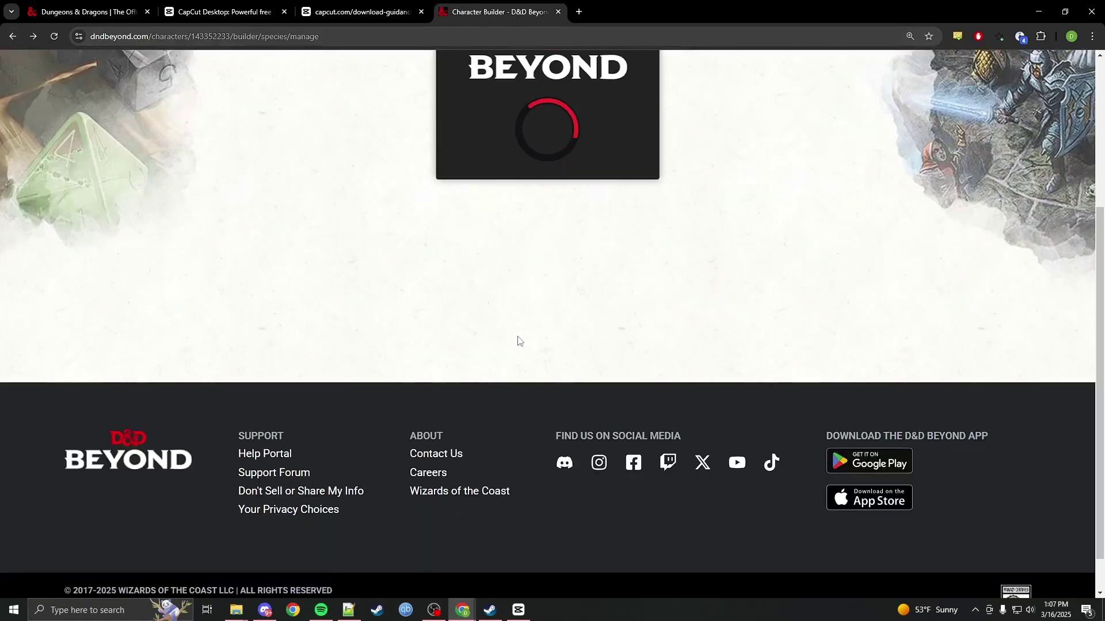
# Expand the Githyanki Languages trait and review the selectable languages without choosing one.
pyautogui.scroll(2, 553, 363)
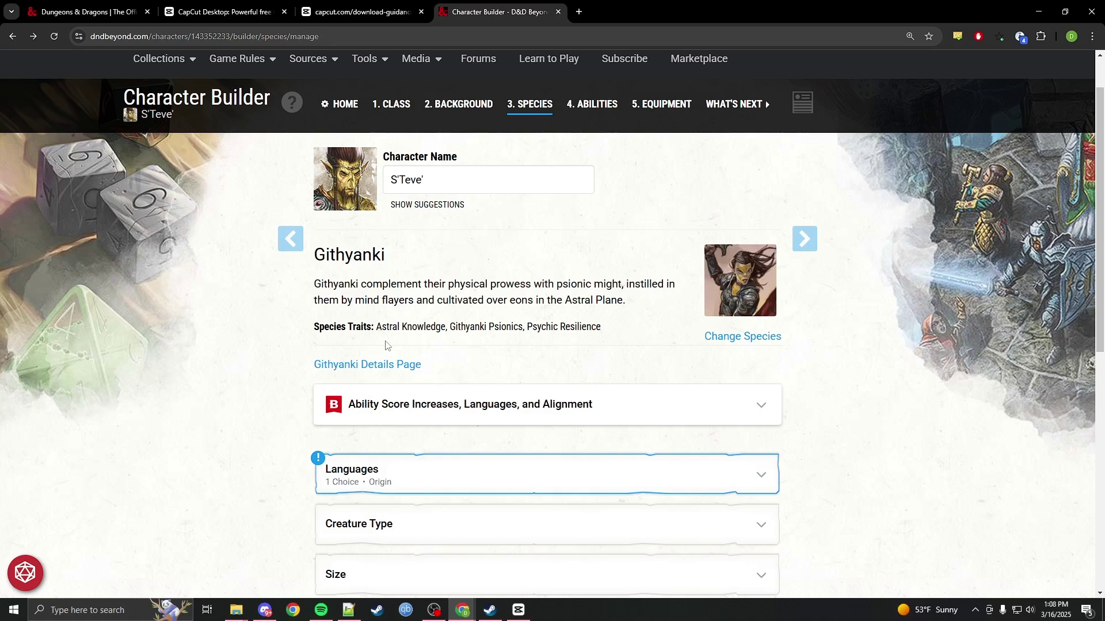
pyautogui.scroll(-4, 823, 423)
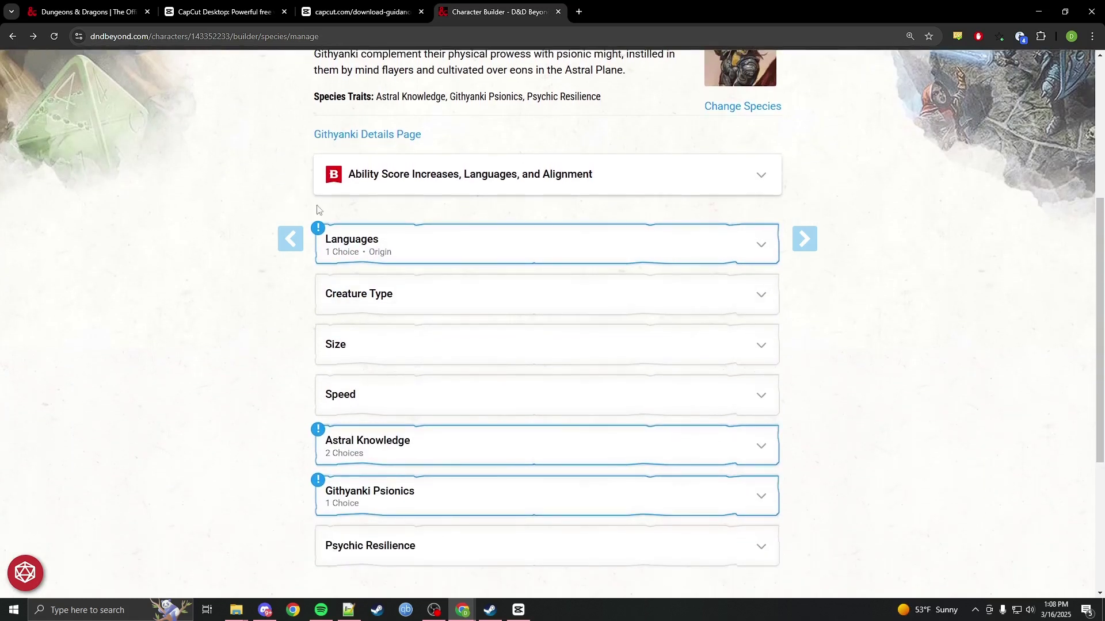
pyautogui.click(513, 242)
pyautogui.click(492, 362)
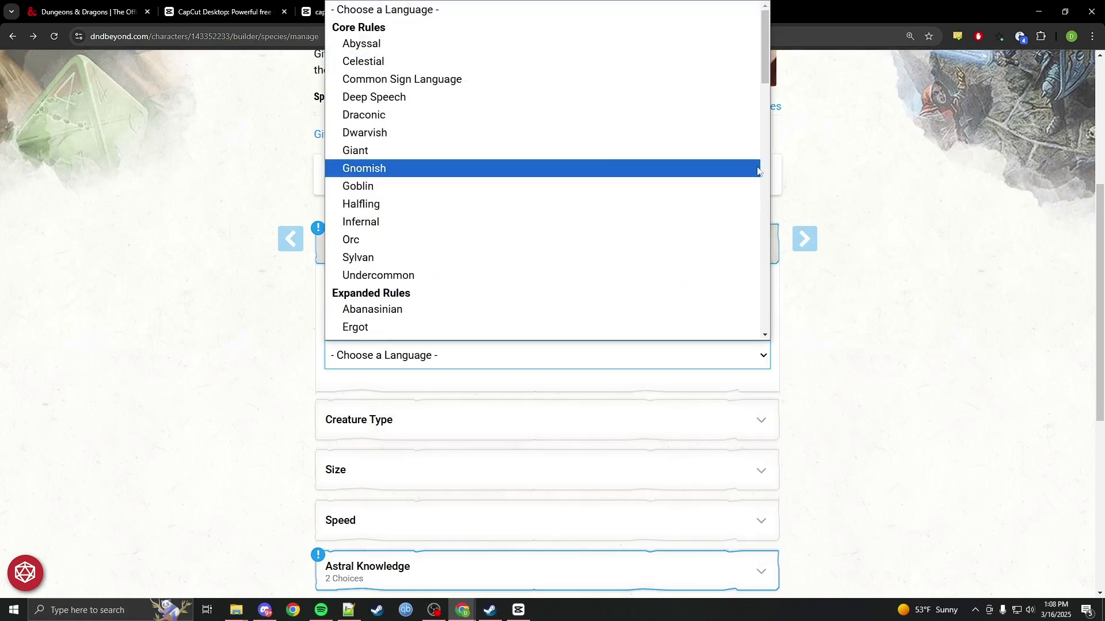
pyautogui.click(1043, 294)
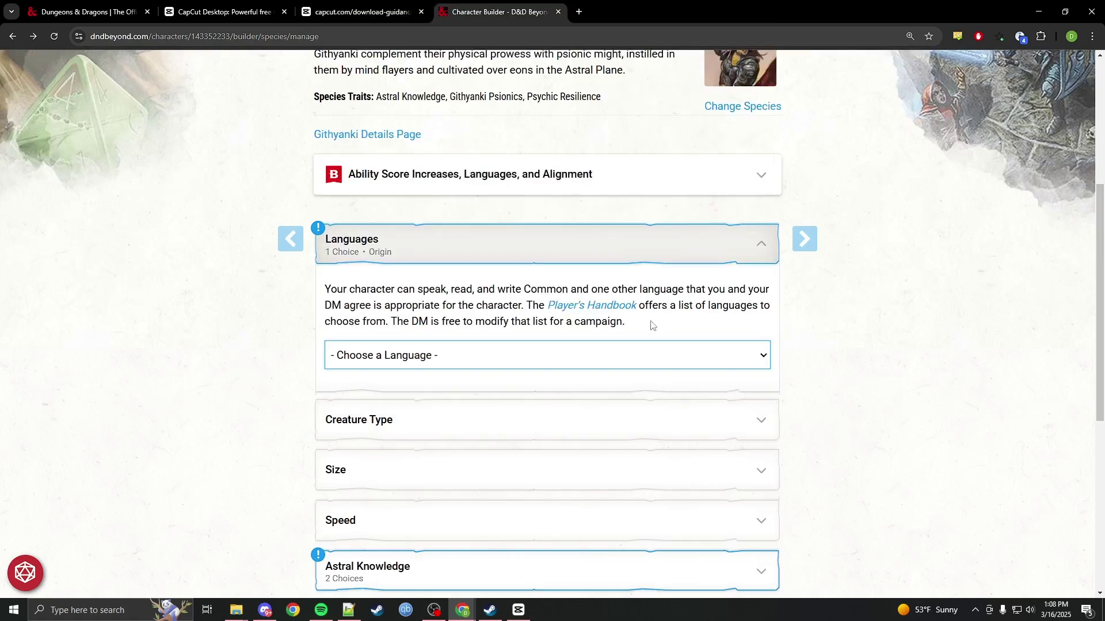
pyautogui.scroll(3, 653, 326)
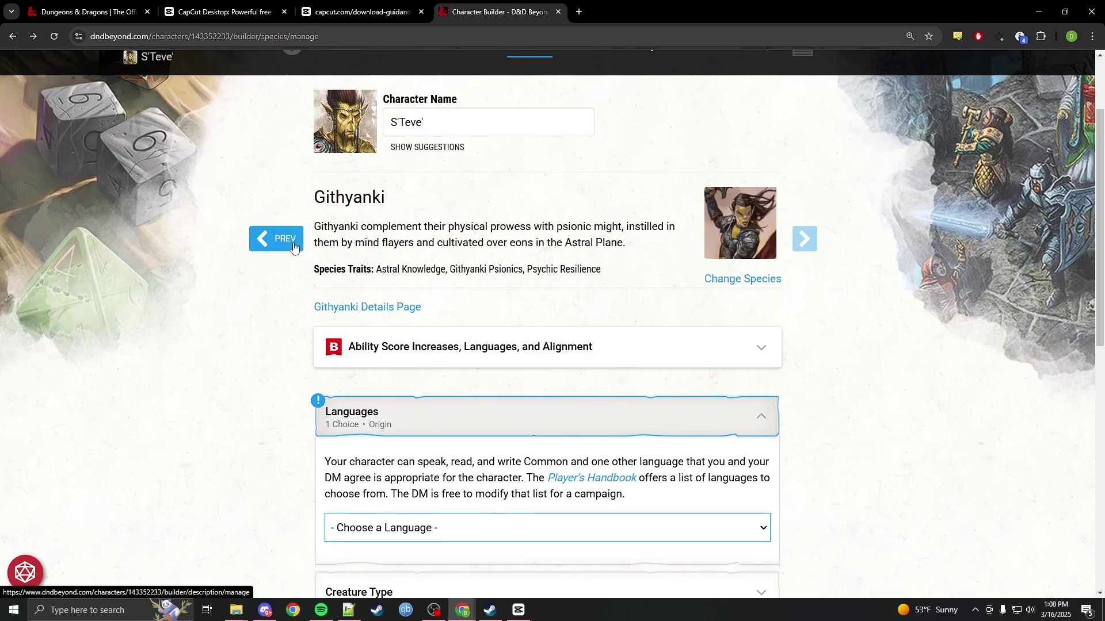
# Choose Undercommon as the character's additional language in the Languages trait.
pyautogui.click(451, 420)
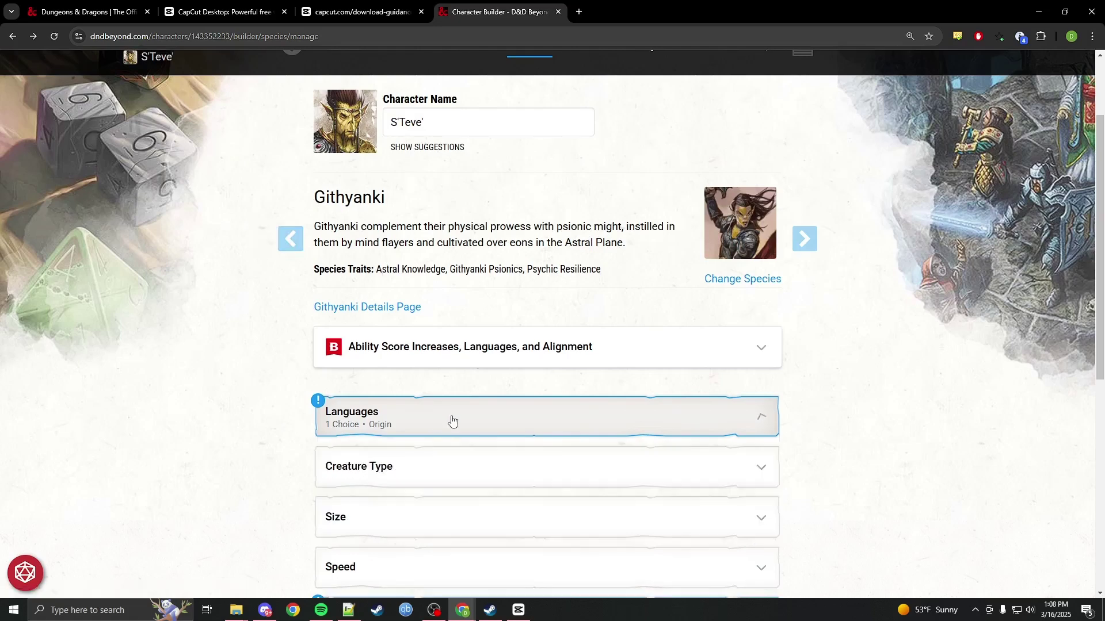
pyautogui.click(473, 436)
pyautogui.scroll(-2, 478, 437)
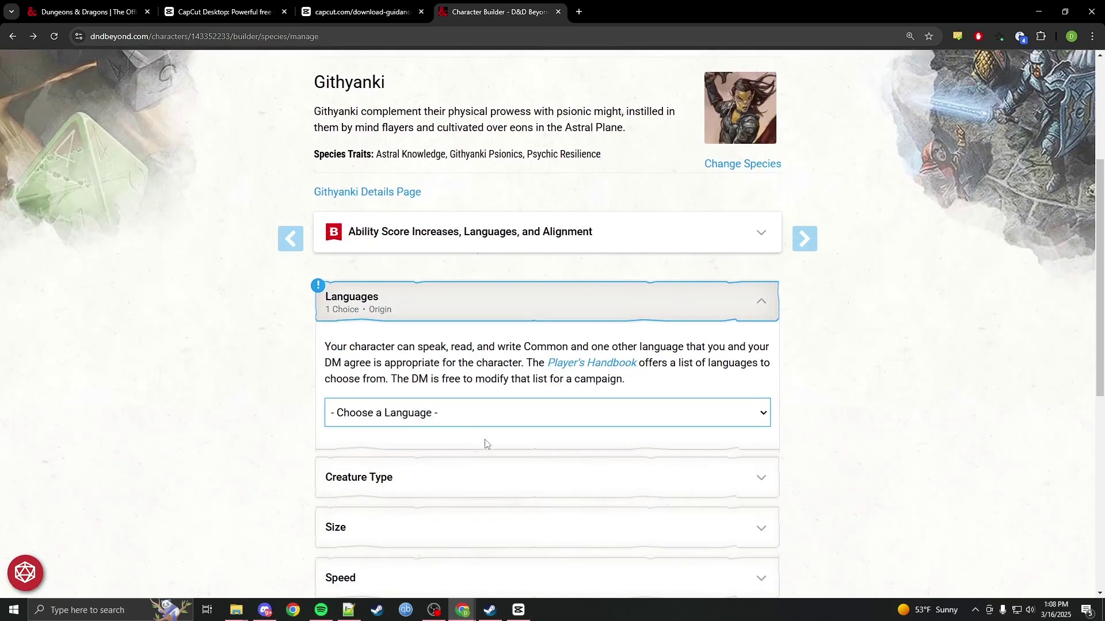
pyautogui.click(485, 425)
pyautogui.scroll(-1, 402, 247)
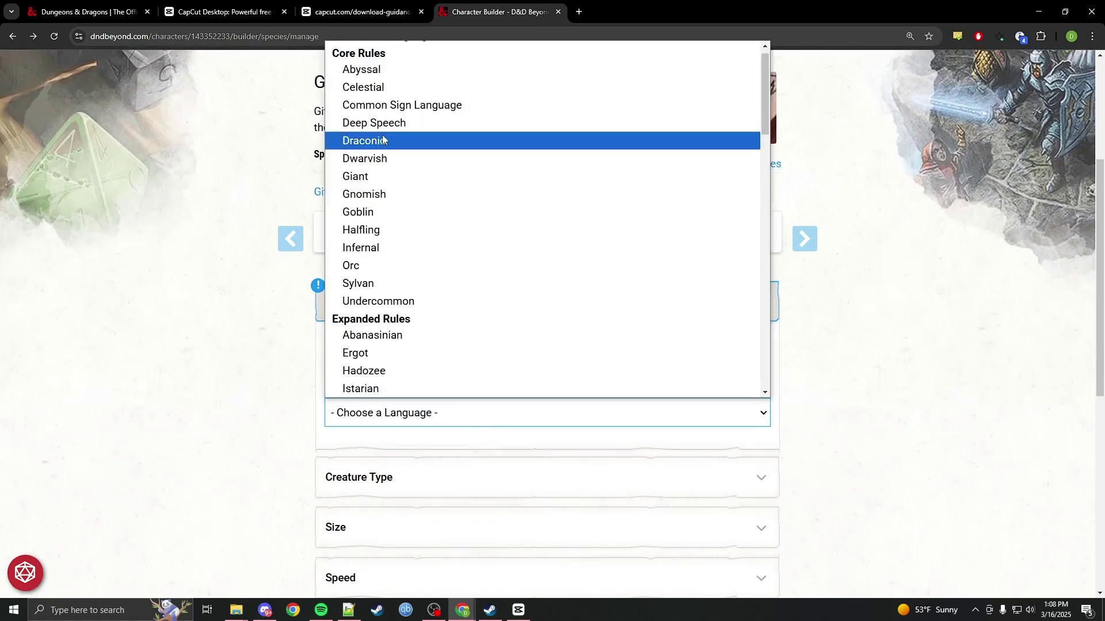
pyautogui.scroll(-2, 443, 230)
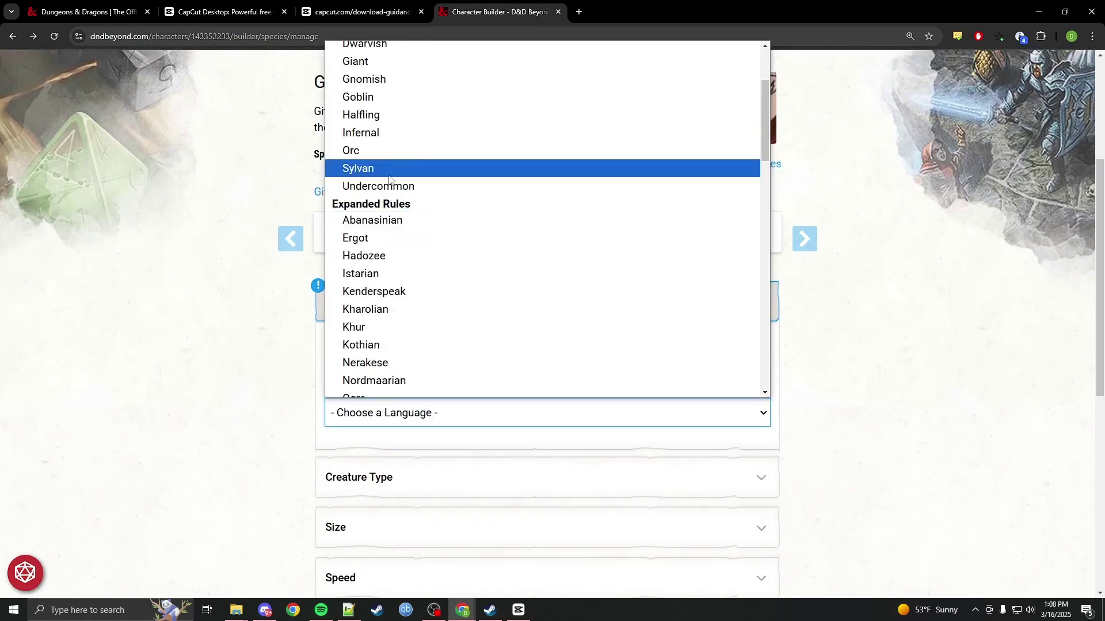
pyautogui.scroll(2, 414, 173)
pyautogui.click(430, 301)
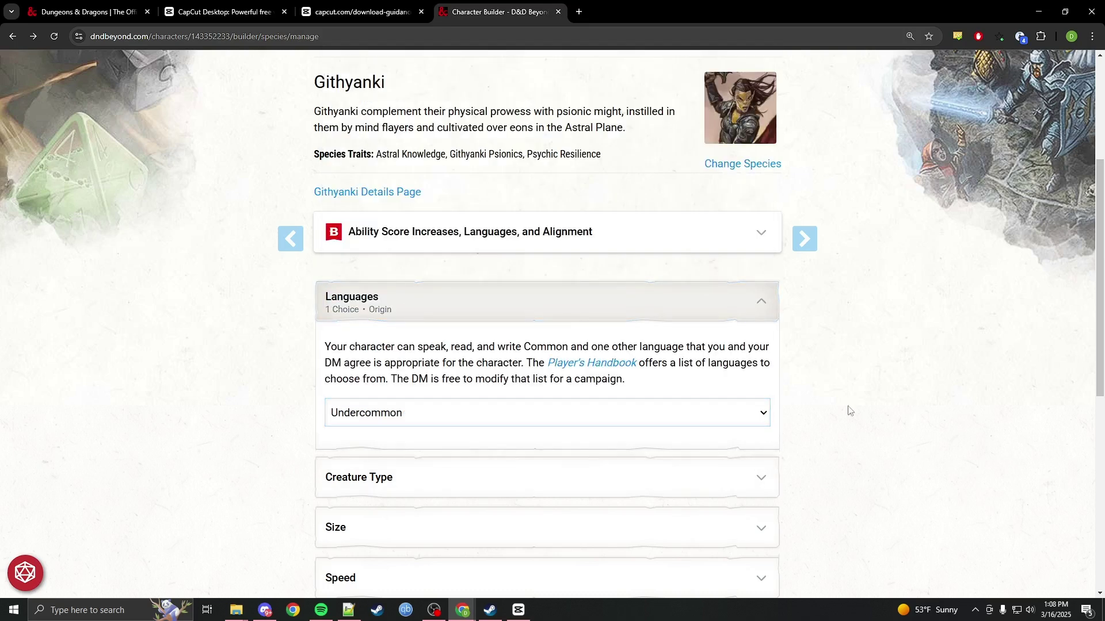
# Look over the remaining Githyanki traits and reread the Languages description about speaking, reading and writing Common.
pyautogui.scroll(-4, 876, 400)
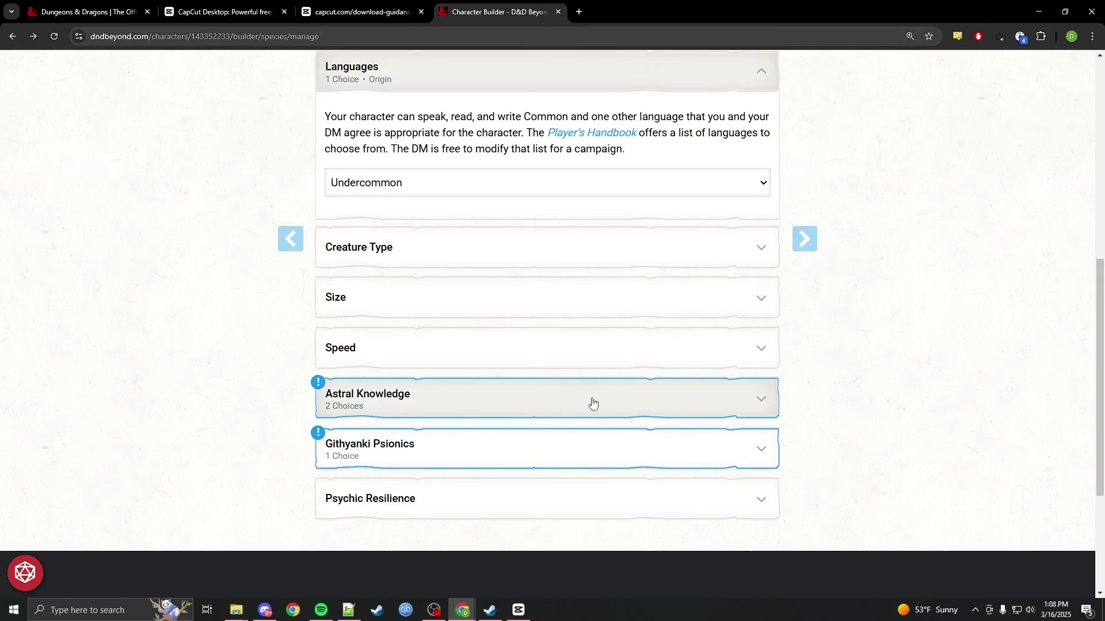
pyautogui.scroll(3, 844, 408)
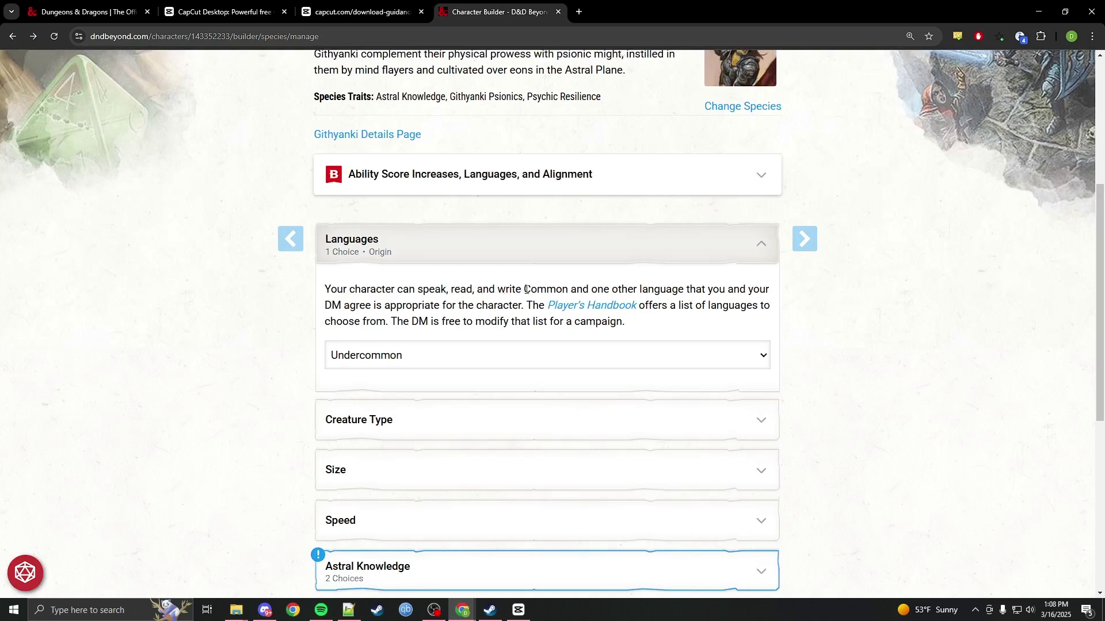
pyautogui.moveTo(526, 290); pyautogui.dragTo(573, 290)
pyautogui.click(672, 285)
pyautogui.moveTo(421, 290); pyautogui.dragTo(569, 298)
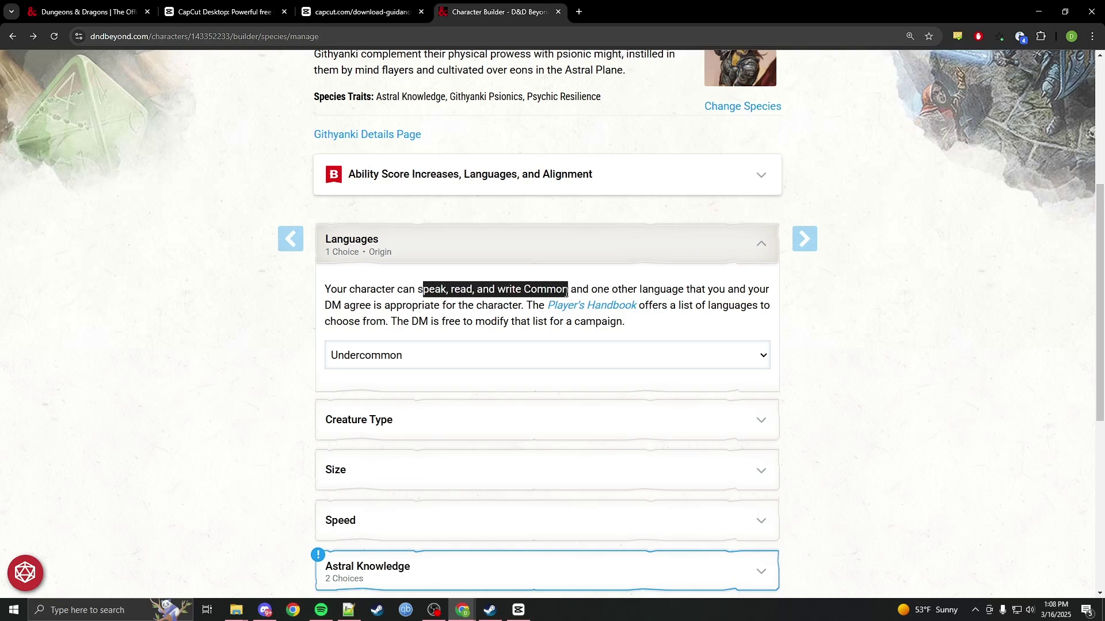
pyautogui.click(580, 286)
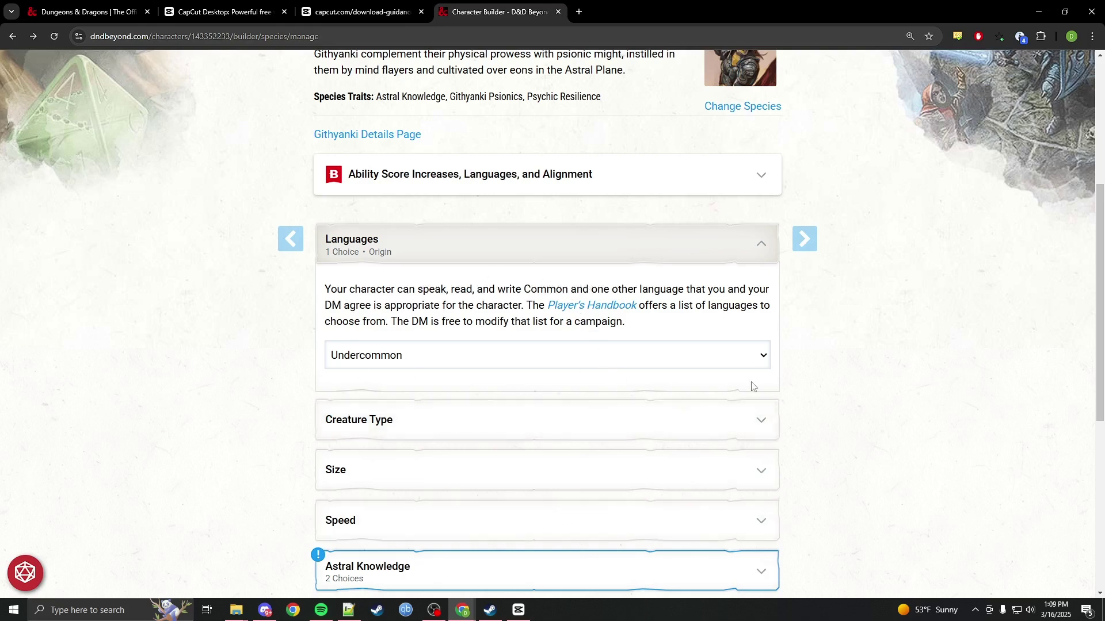
# Expand the Astral Knowledge trait and read its description of the Astral Plane proficiencies.
pyautogui.scroll(-2, 818, 397)
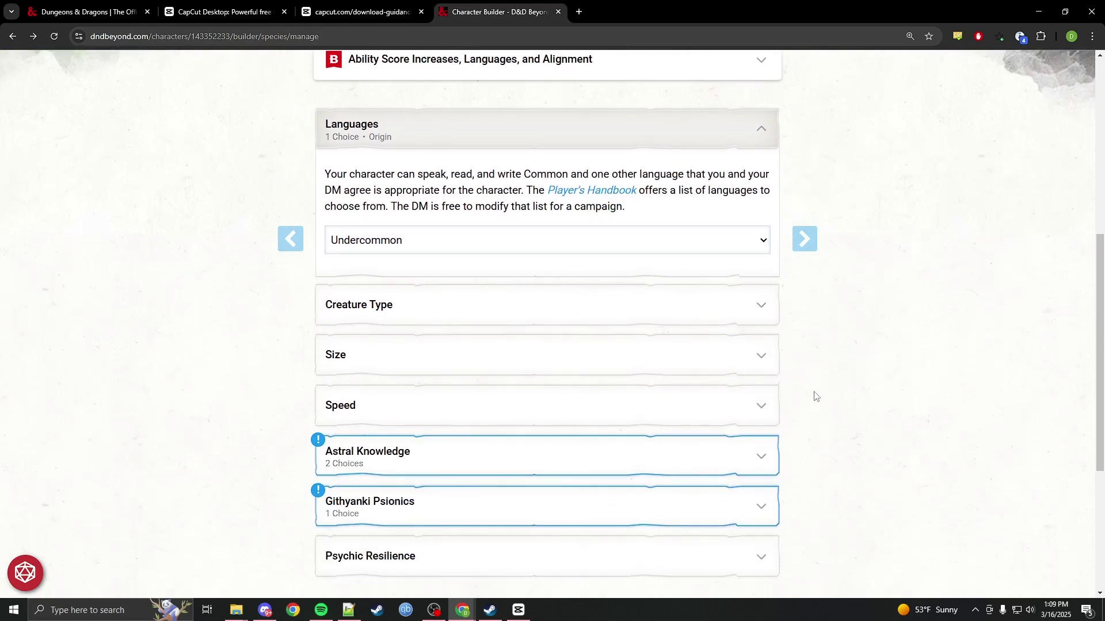
pyautogui.click(432, 462)
pyautogui.scroll(-2, 798, 460)
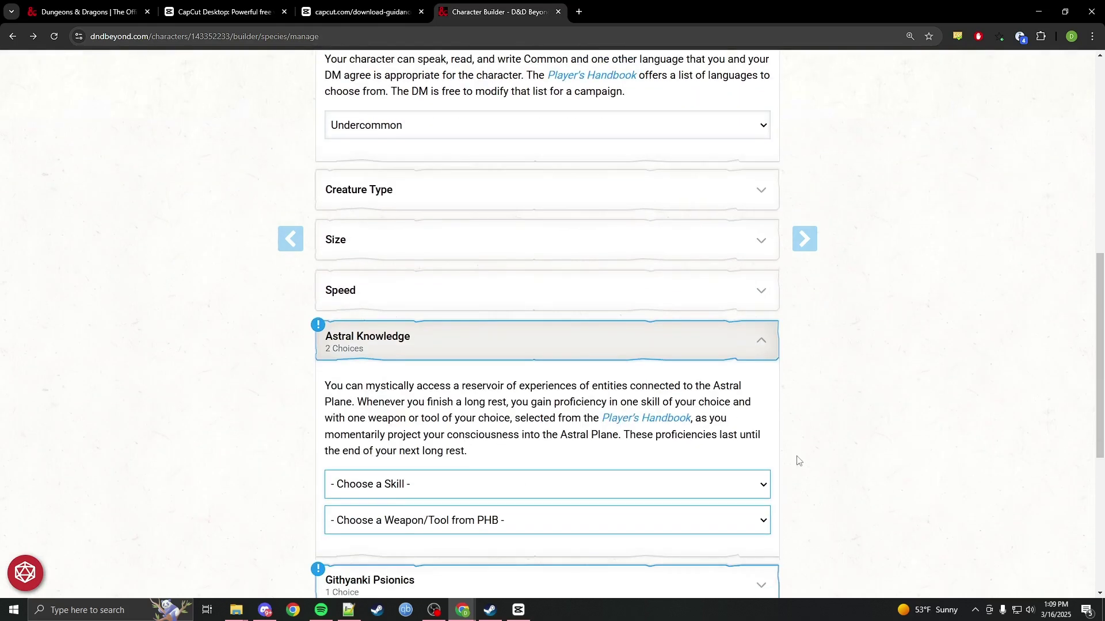
pyautogui.scroll(-1, 798, 461)
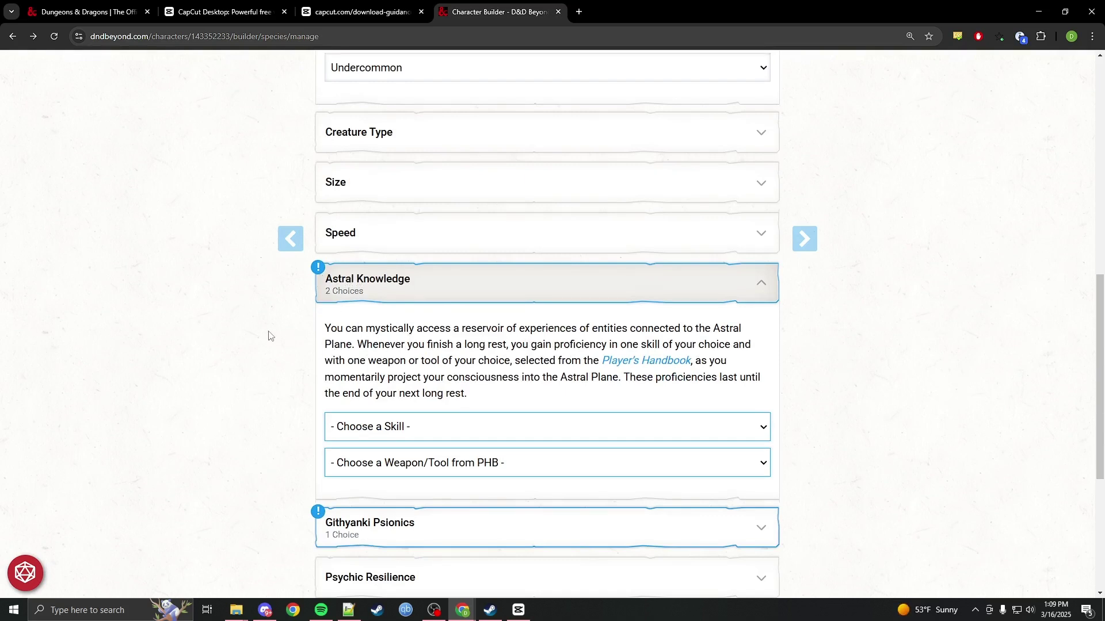
pyautogui.scroll(7, 271, 328)
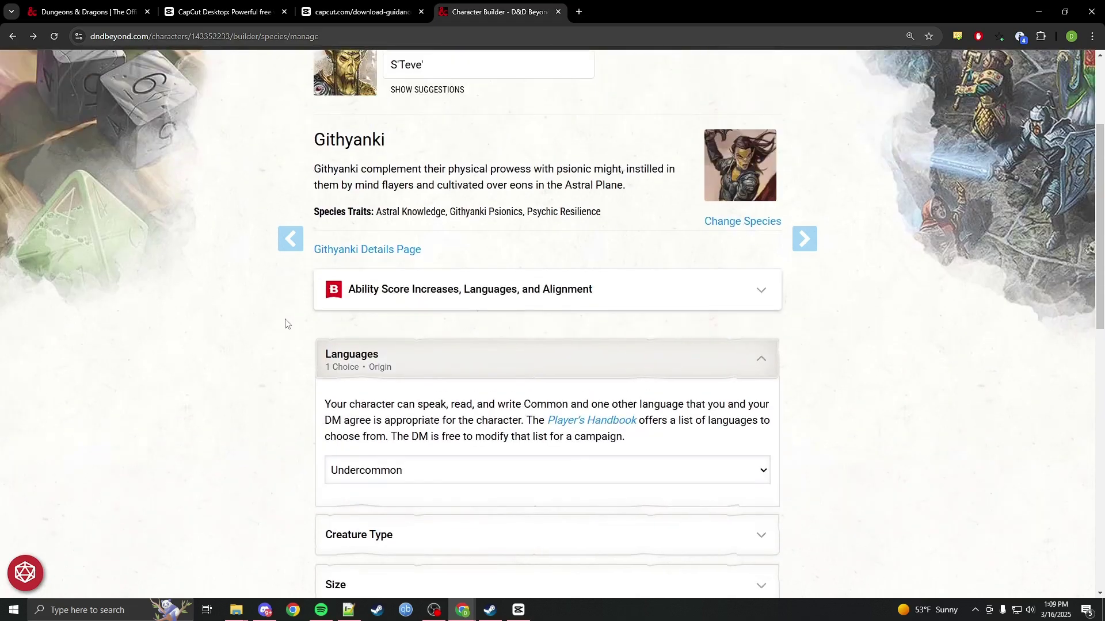
pyautogui.scroll(-5, 284, 325)
pyautogui.scroll(-4, 288, 328)
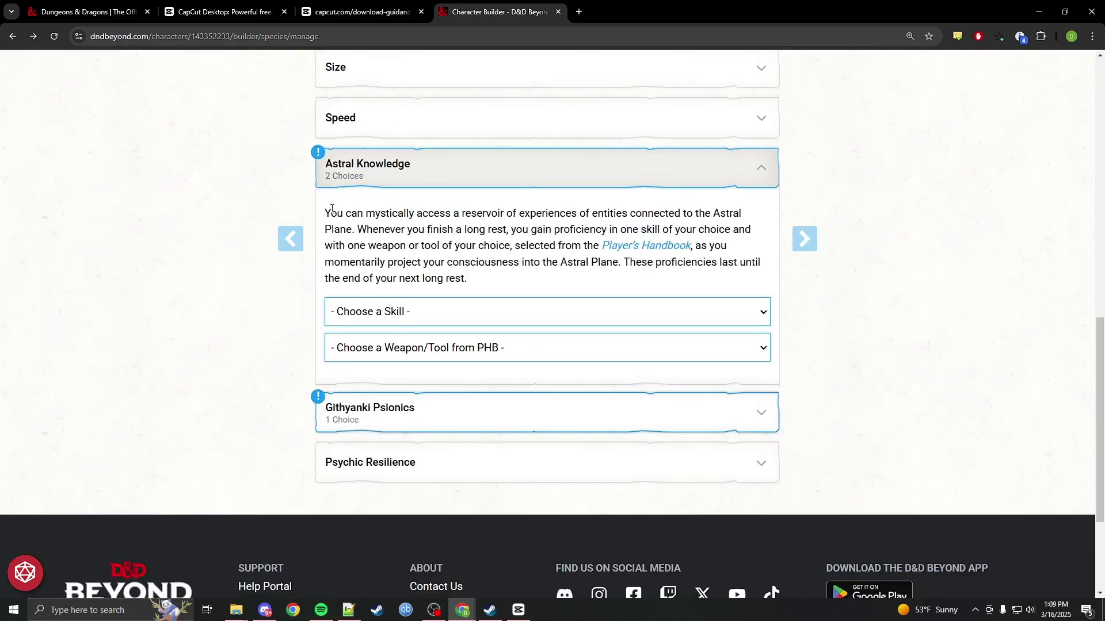
pyautogui.moveTo(326, 209); pyautogui.dragTo(358, 232)
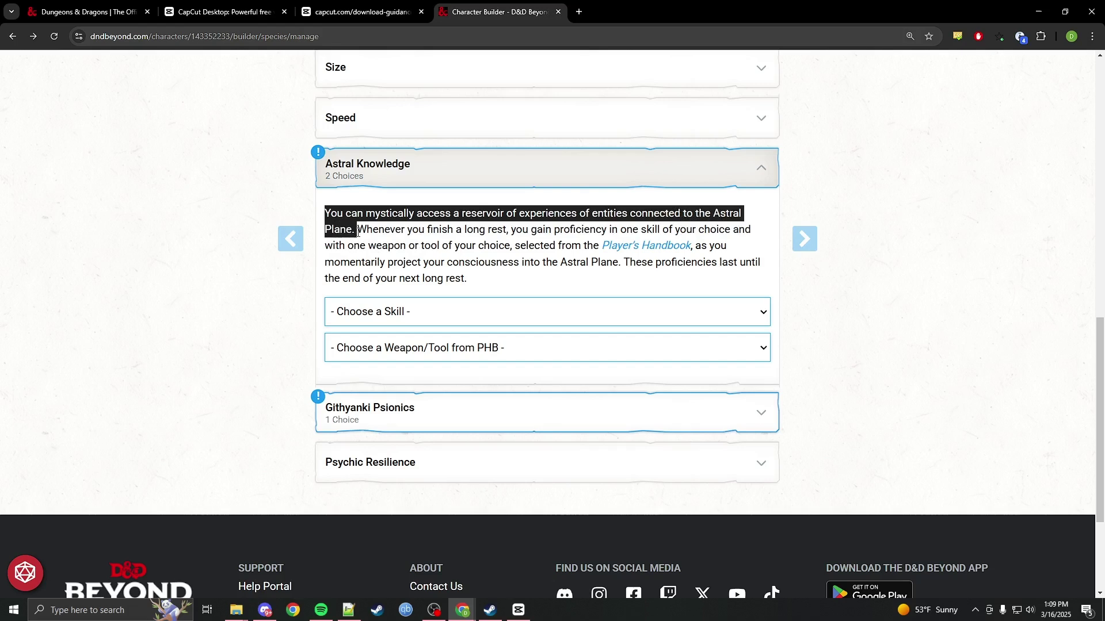
pyautogui.click(411, 233)
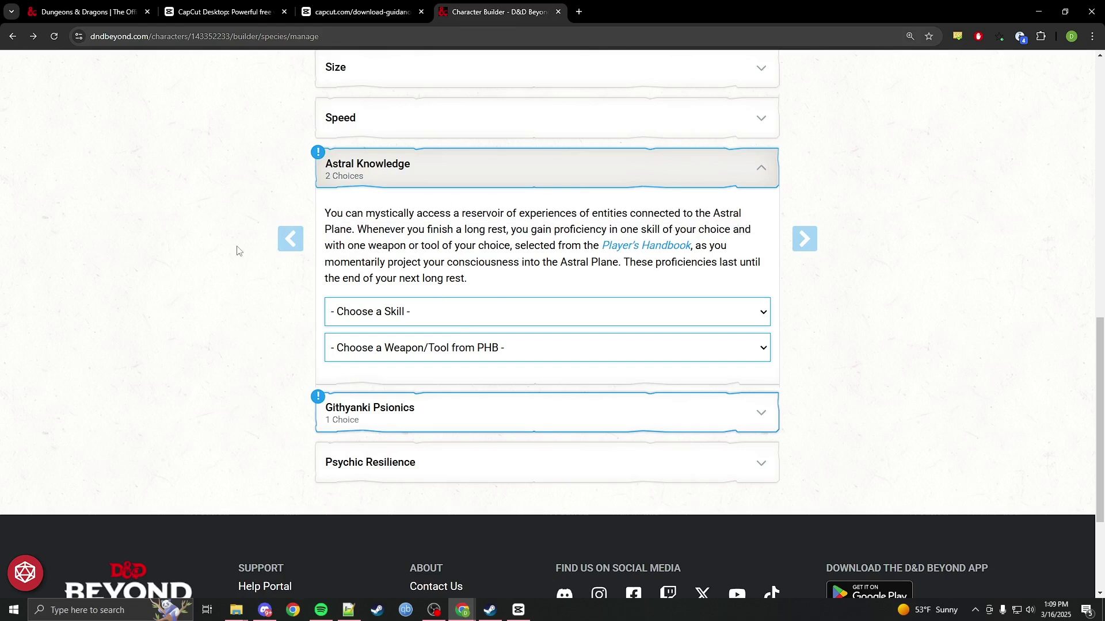
# Choose Persuasion as the Astral Knowledge skill and Dice Set as its weapon or tool.
pyautogui.click(480, 313)
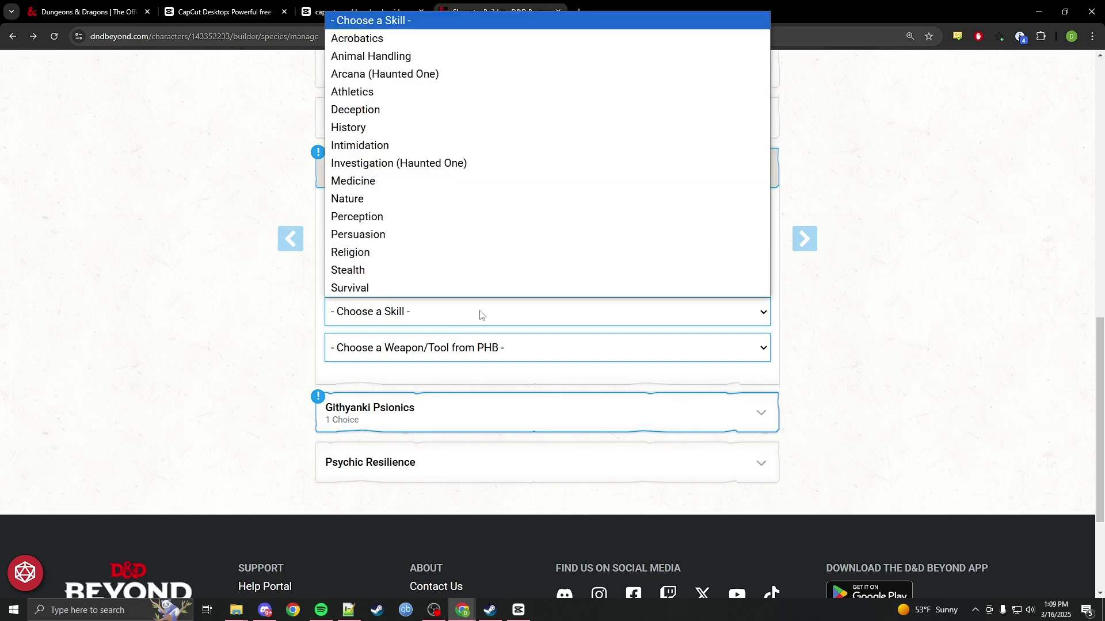
pyautogui.click(480, 314)
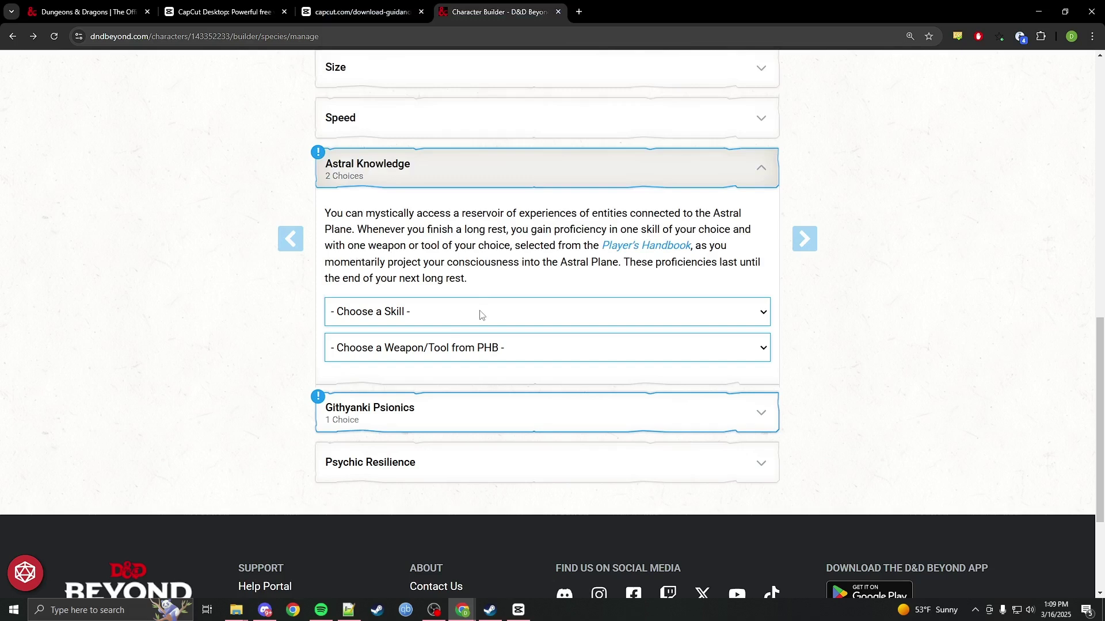
pyautogui.click(481, 315)
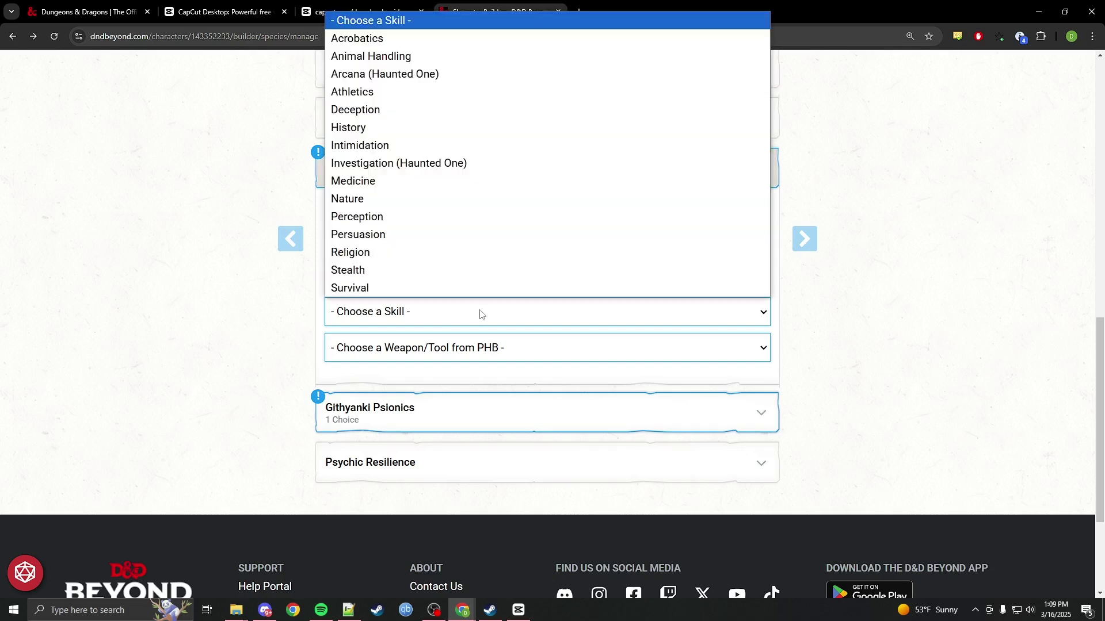
pyautogui.click(413, 241)
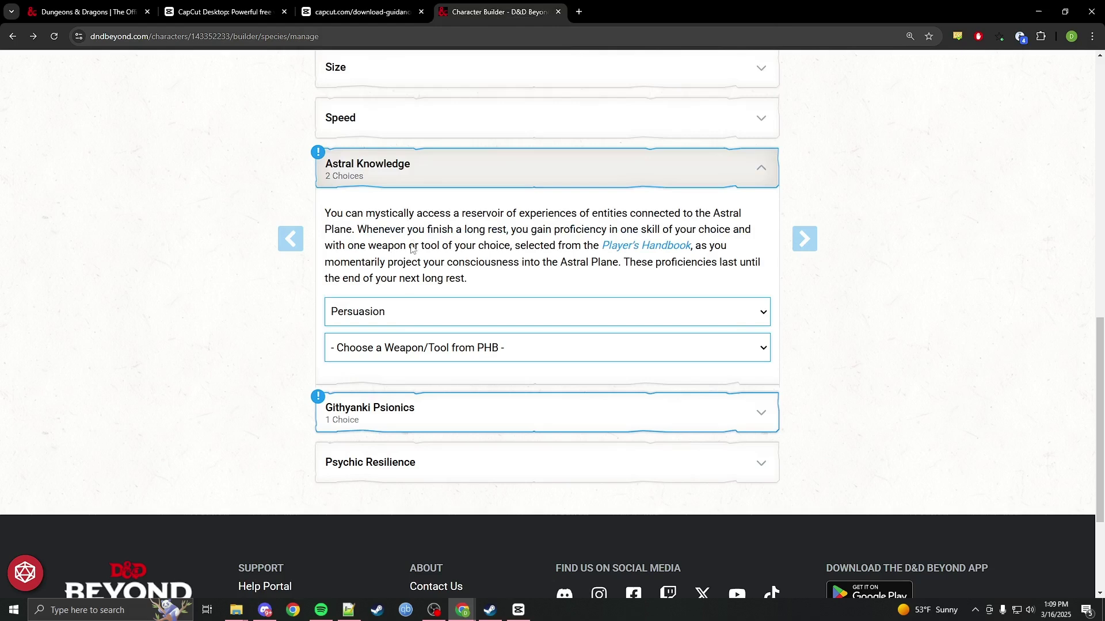
pyautogui.click(389, 352)
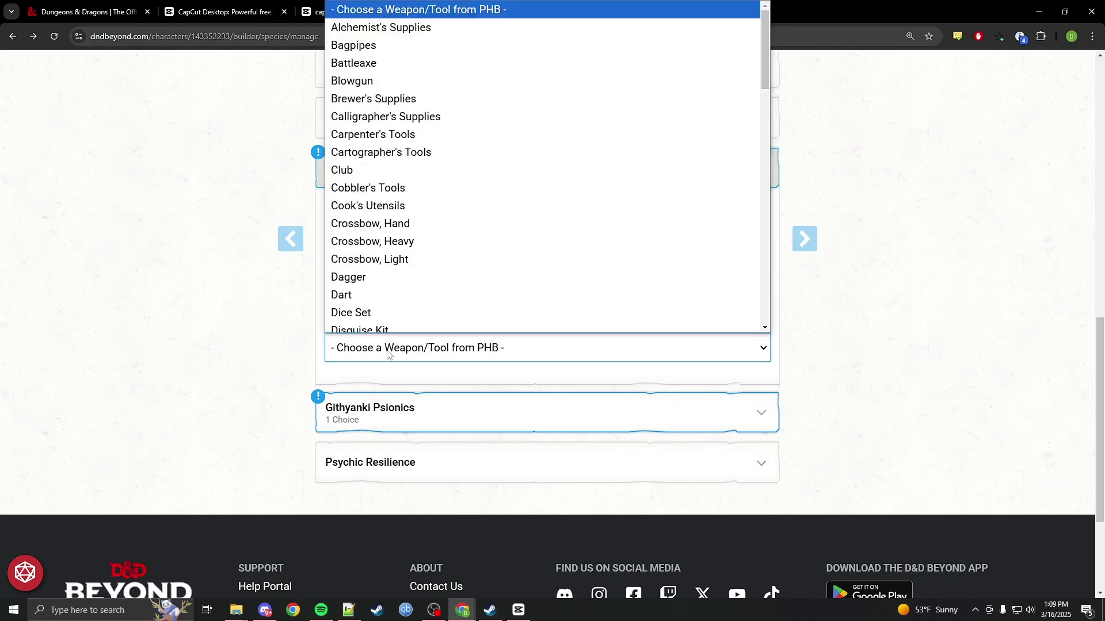
pyautogui.click(368, 303)
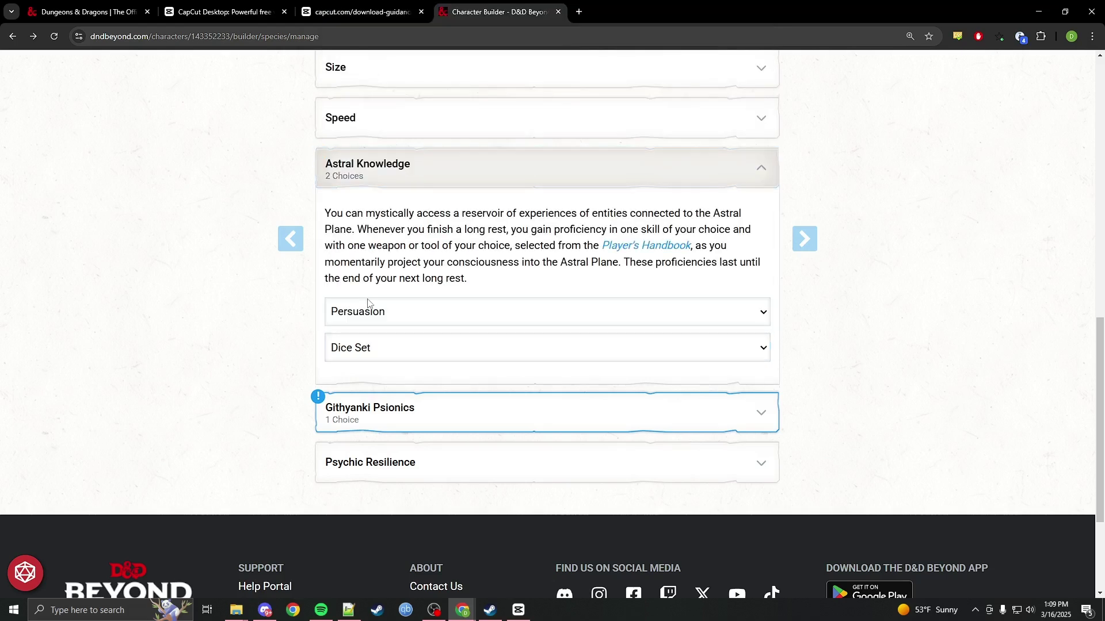
# Expand Githyanki Psionics, read its spell rules, and choose Charisma as the trait's spellcasting ability.
pyautogui.click(592, 412)
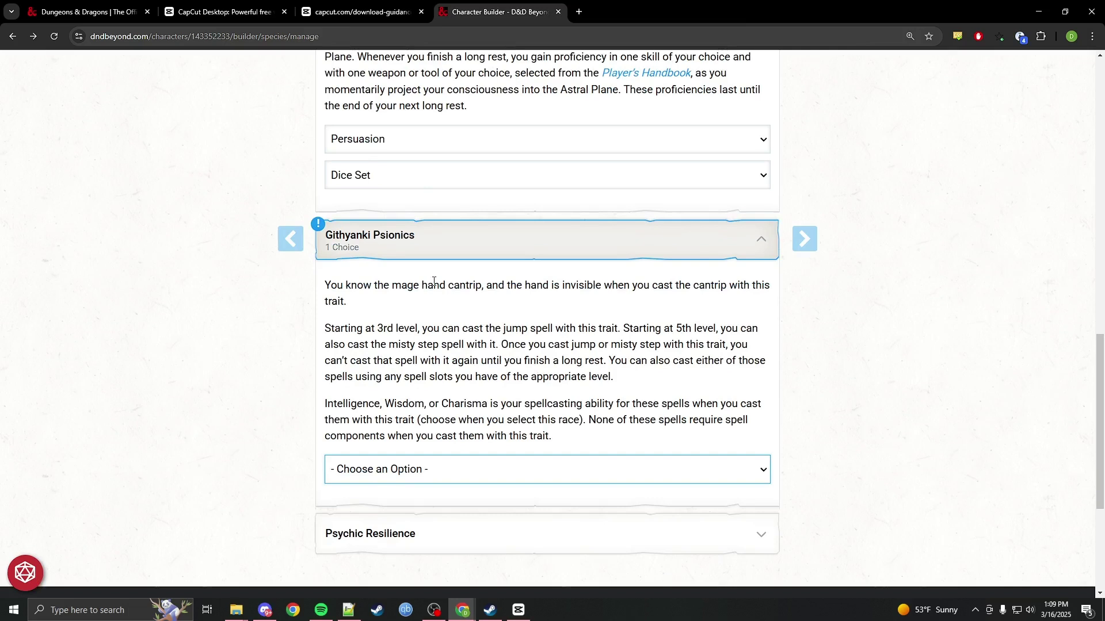
pyautogui.moveTo(340, 329); pyautogui.dragTo(491, 343)
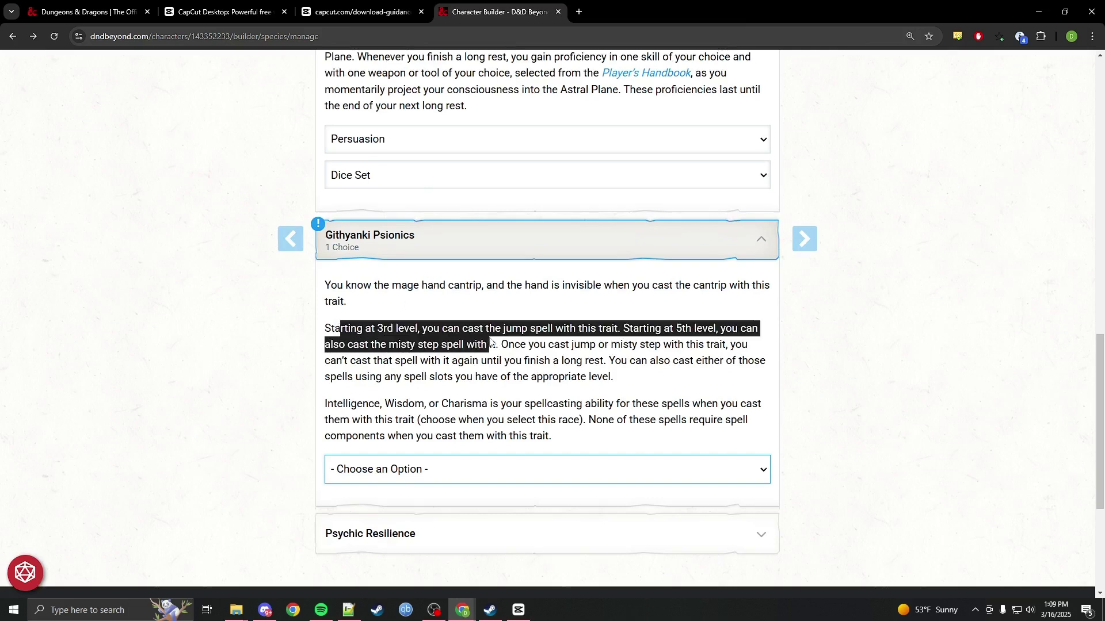
pyautogui.click(688, 466)
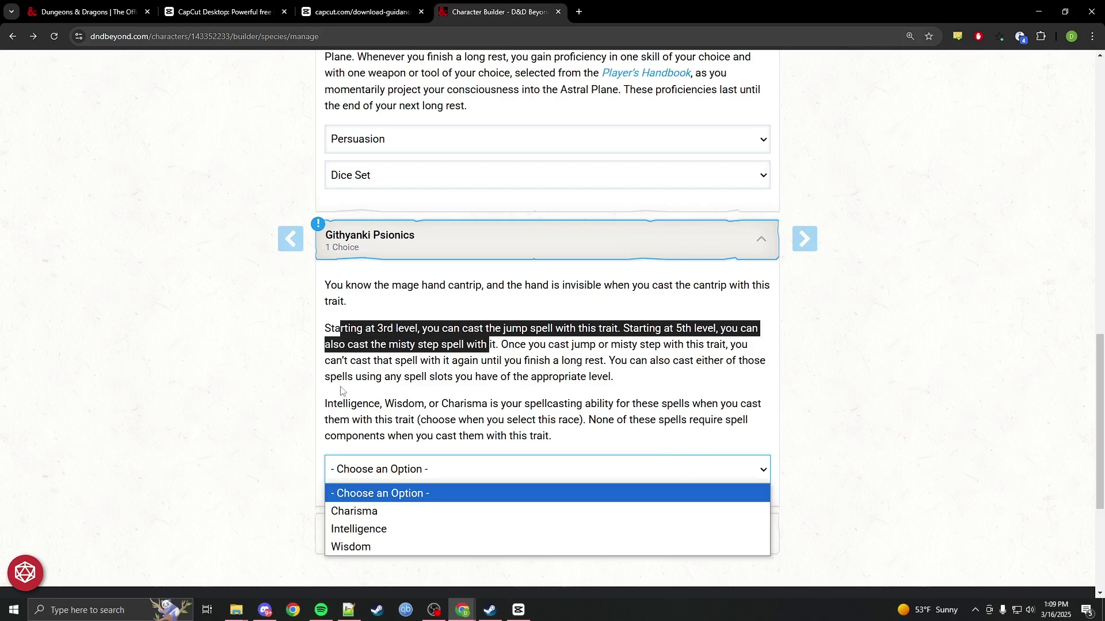
pyautogui.click(357, 392)
pyautogui.moveTo(337, 404); pyautogui.dragTo(363, 403)
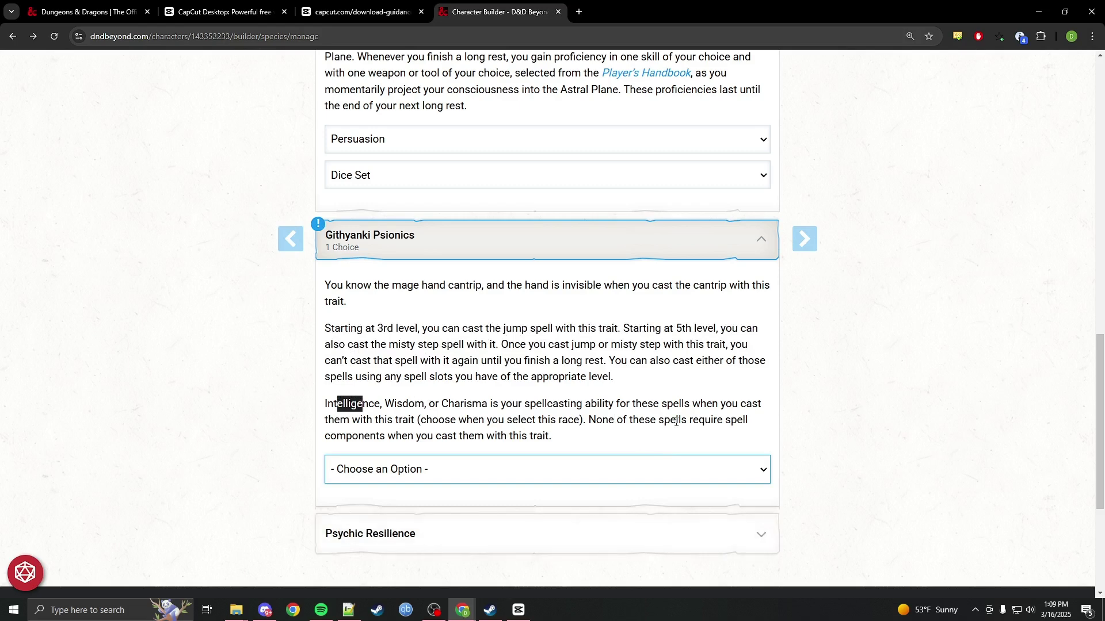
pyautogui.click(728, 476)
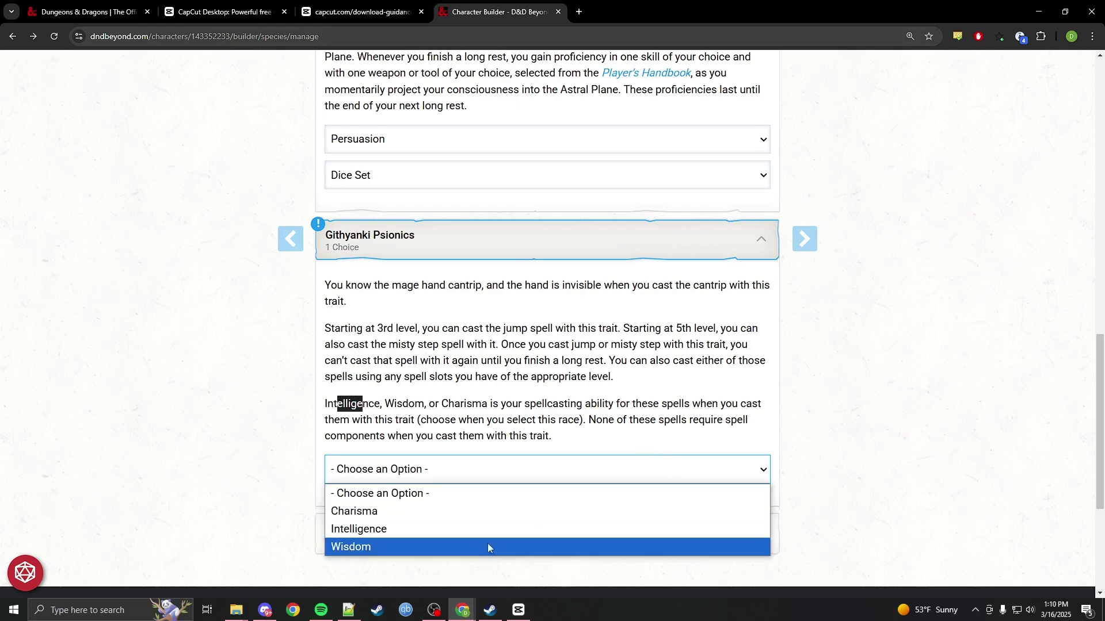
pyautogui.click(440, 513)
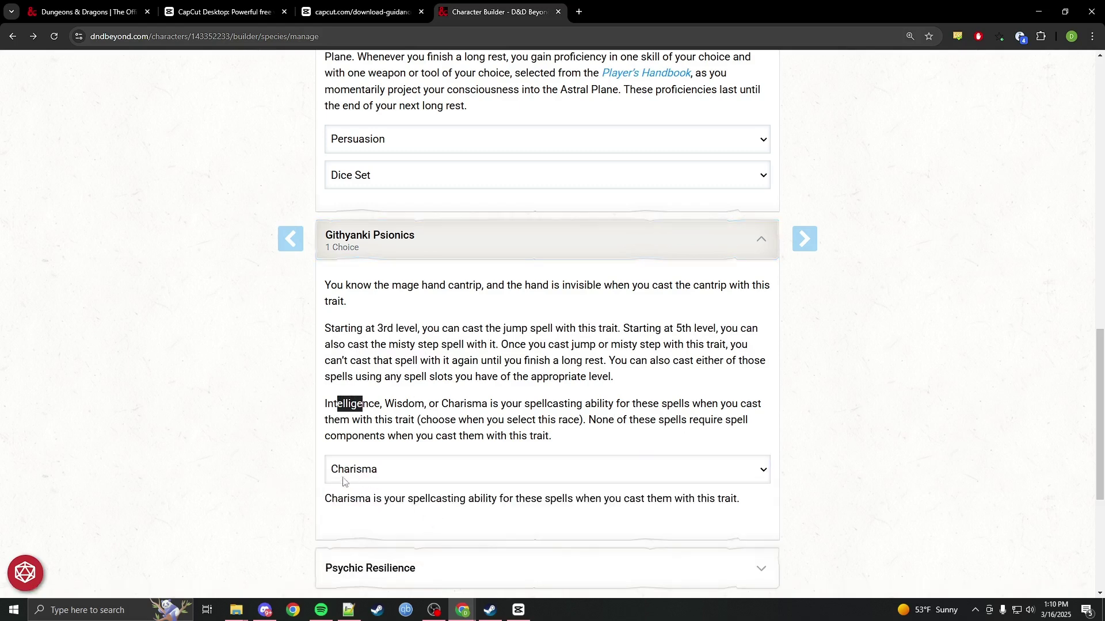
# Move on to the Abilities stage of the builder and choose Point Buy as the score generation method.
pyautogui.scroll(15, 346, 489)
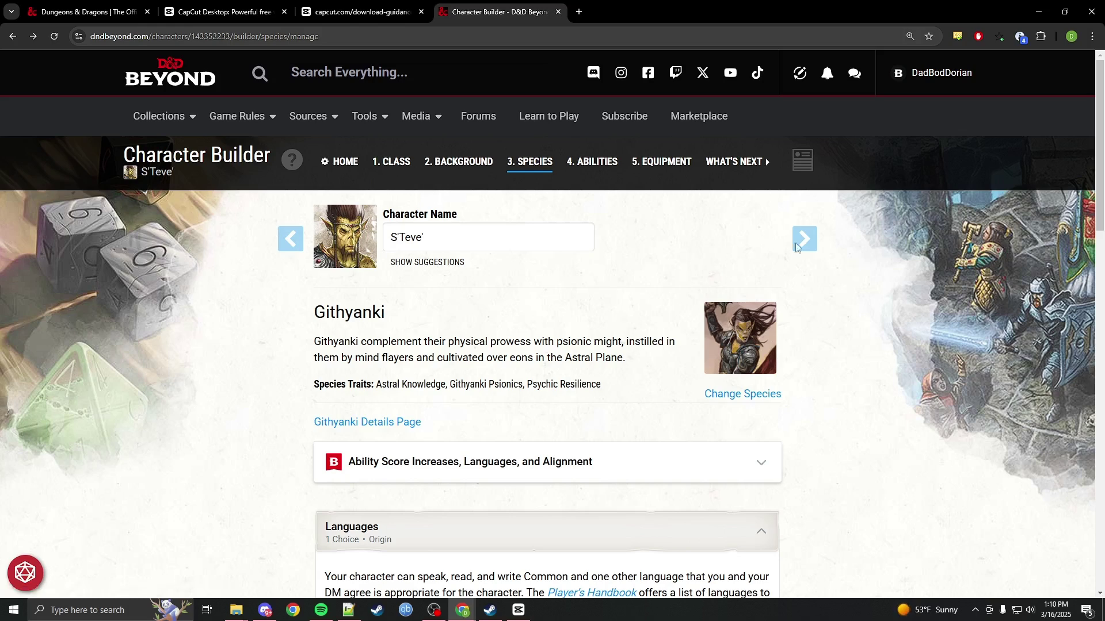
pyautogui.click(814, 252)
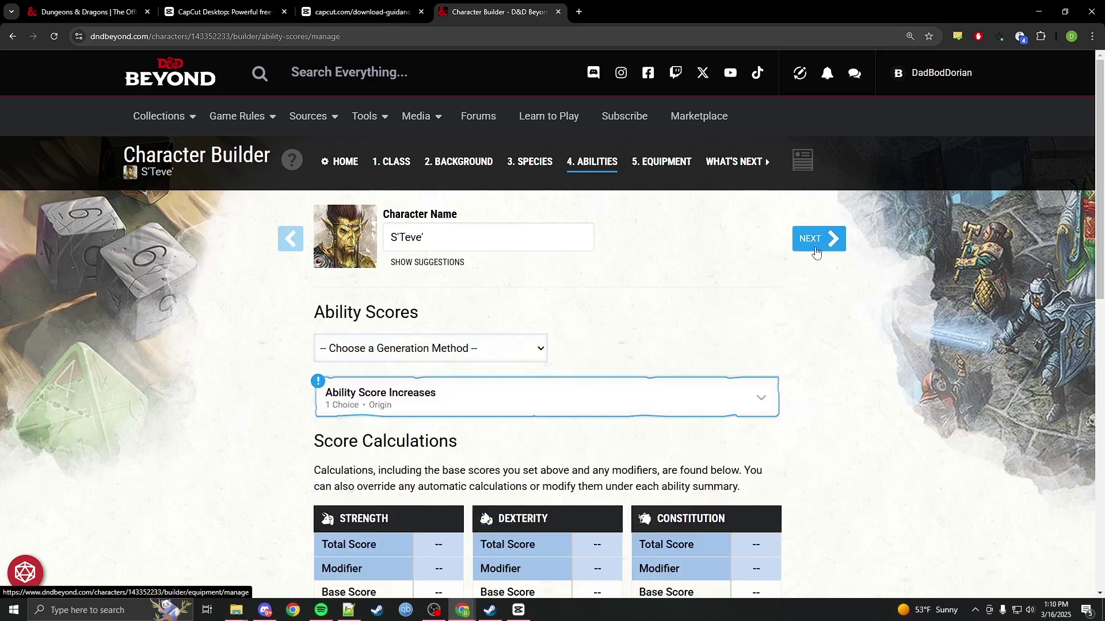
pyautogui.scroll(-3, 867, 417)
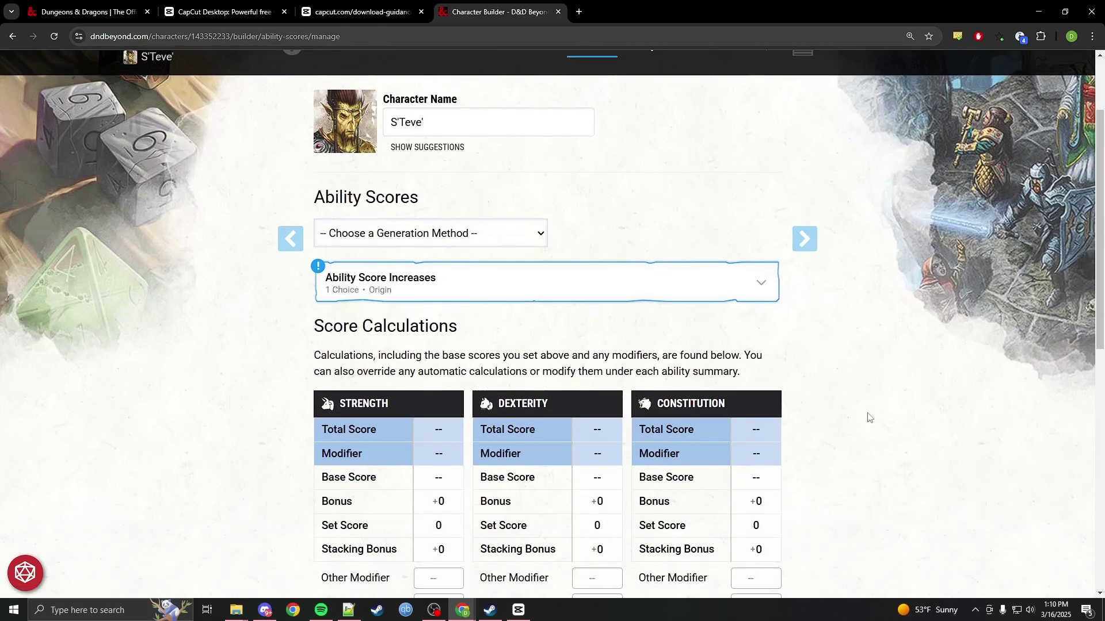
pyautogui.click(526, 179)
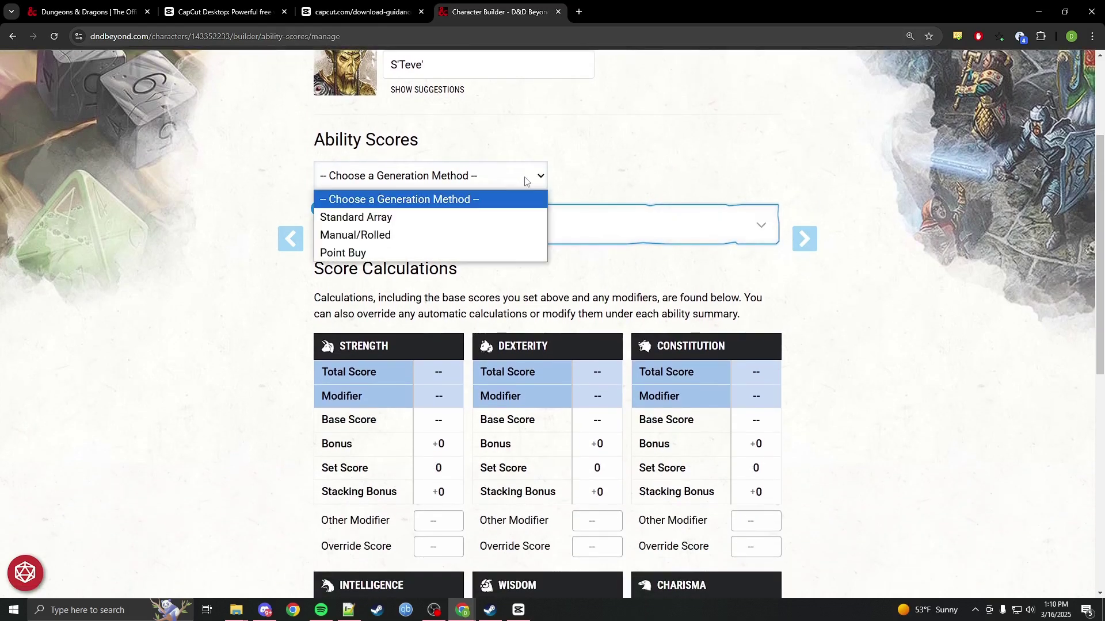
pyautogui.click(341, 255)
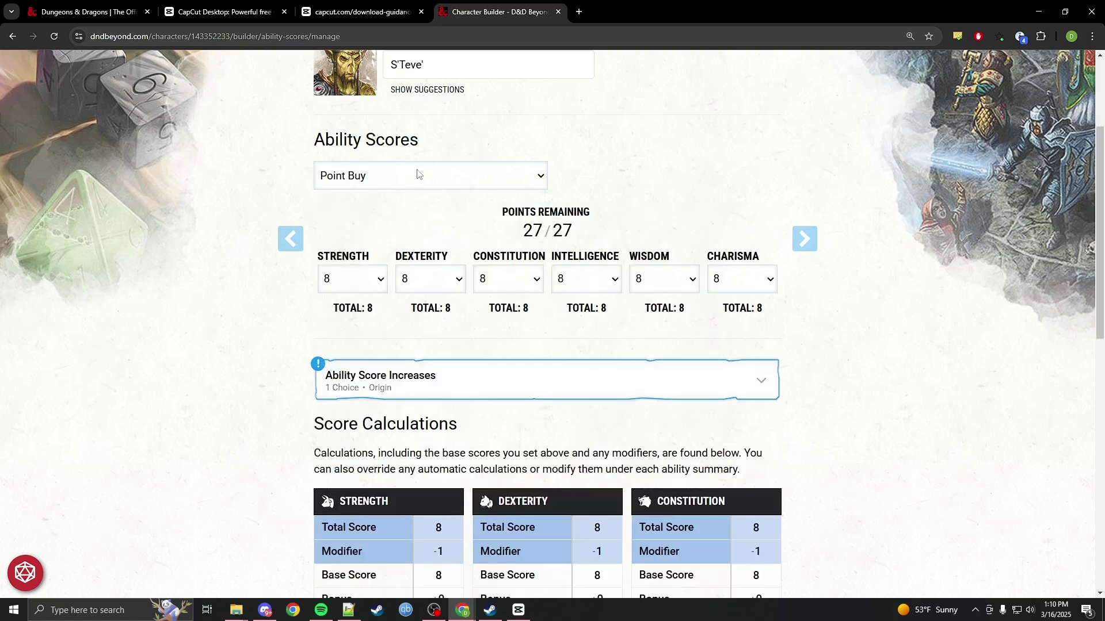
# Switch the score generation method to Standard Array and look at the values offered for Strength.
pyautogui.click(417, 173)
pyautogui.click(386, 225)
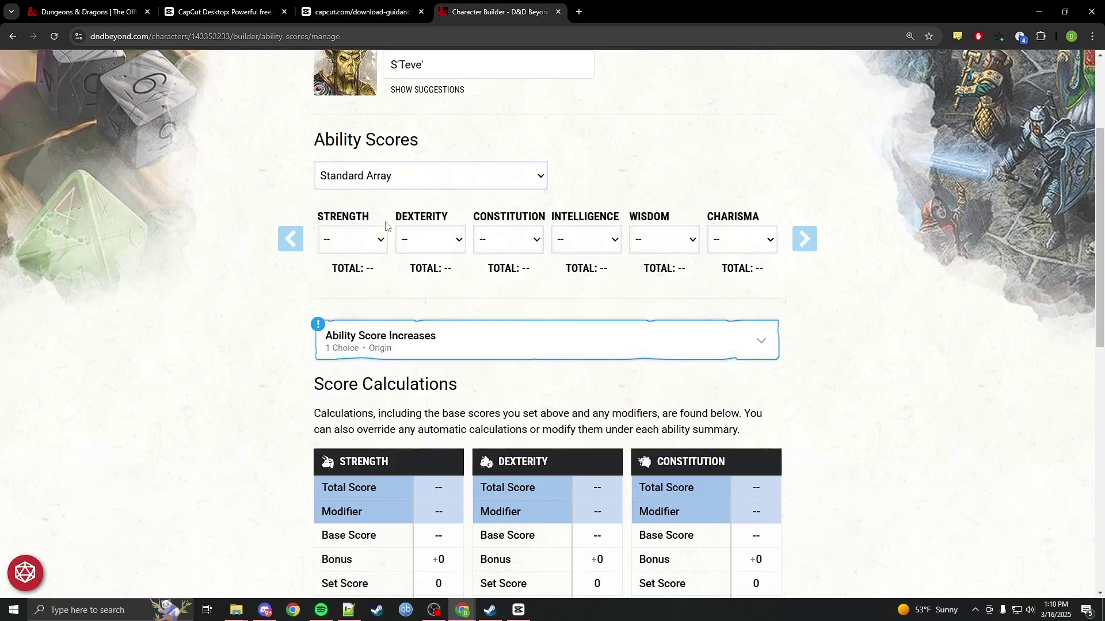
pyautogui.click(382, 243)
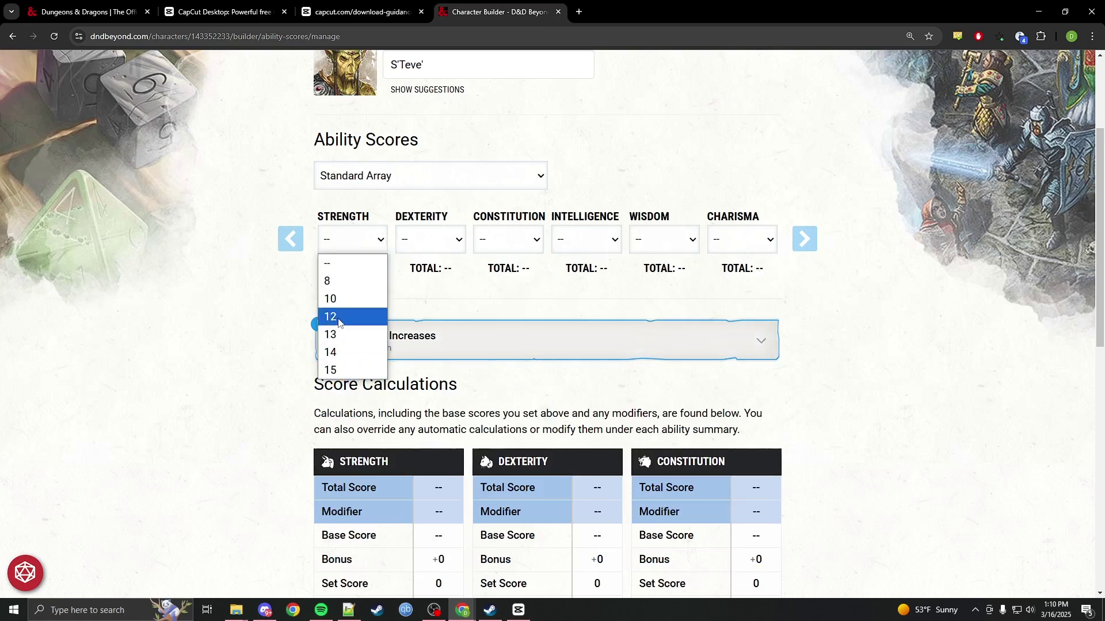
pyautogui.click(441, 290)
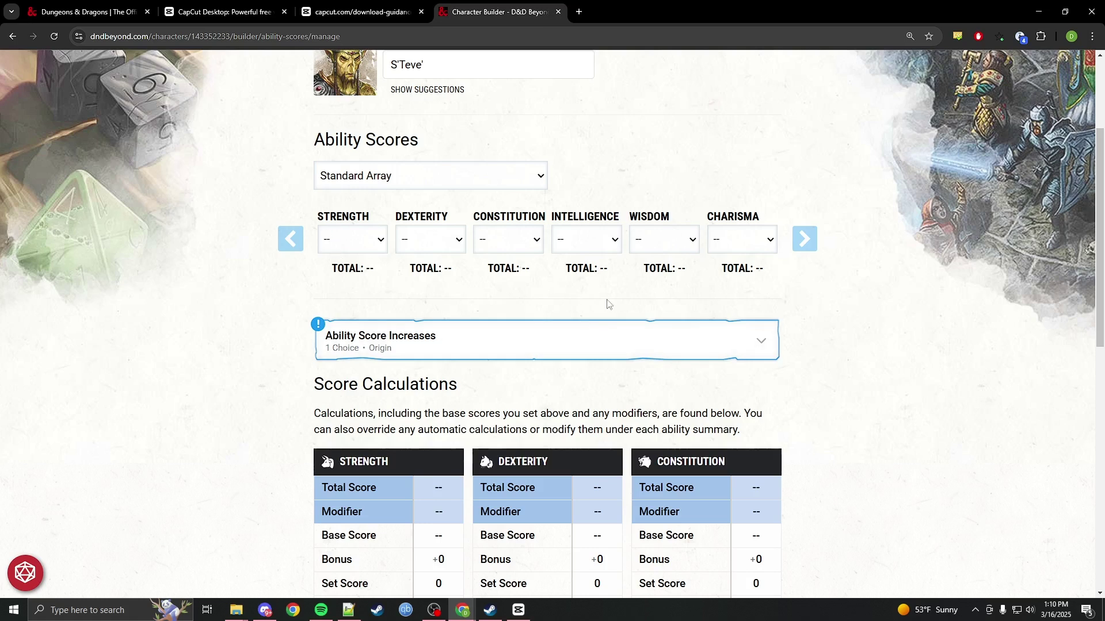
# Switch the score generation method back to Point Buy and examine the points remaining.
pyautogui.click(461, 183)
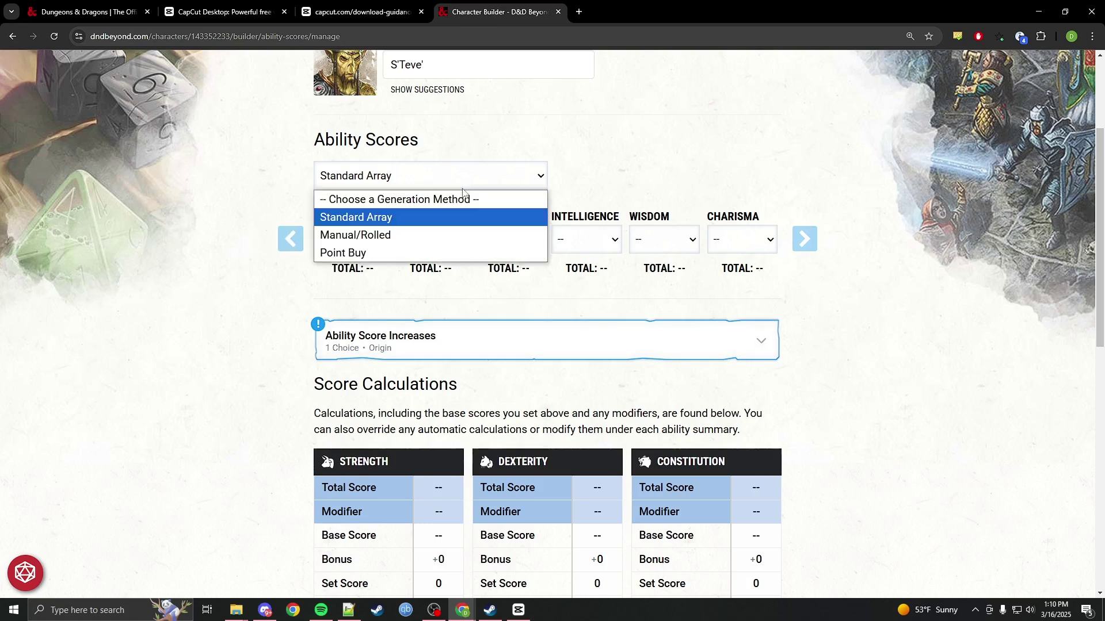
pyautogui.click(351, 252)
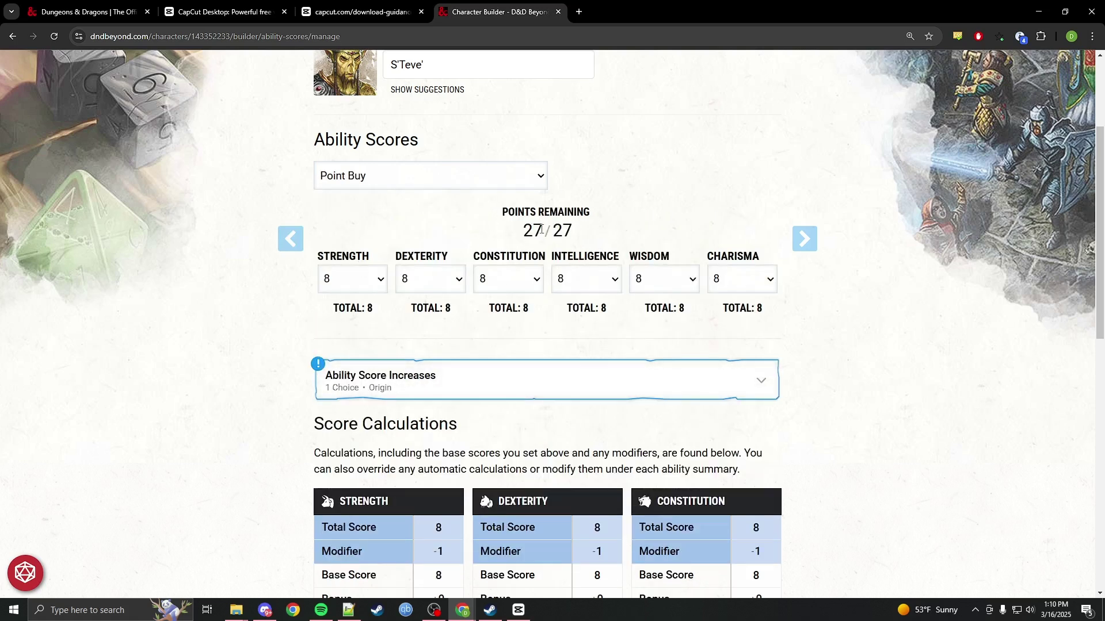
pyautogui.moveTo(521, 231); pyautogui.dragTo(576, 236)
pyautogui.click(577, 236)
# Choose Standard Array as the score generation method and assign 15 to Charisma.
pyautogui.click(401, 176)
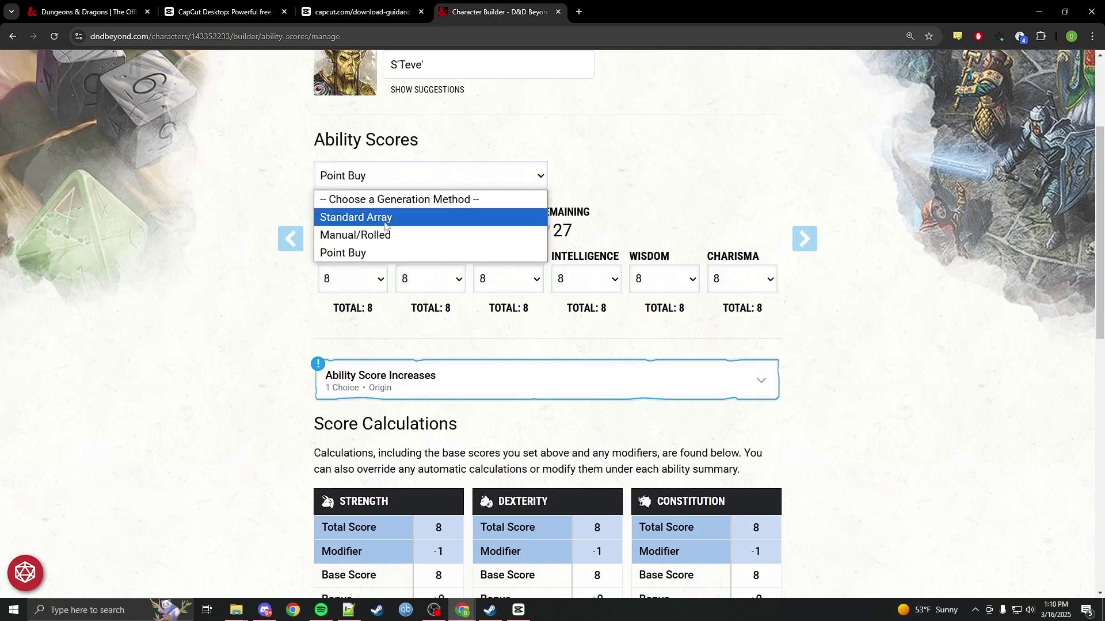
pyautogui.click(401, 215)
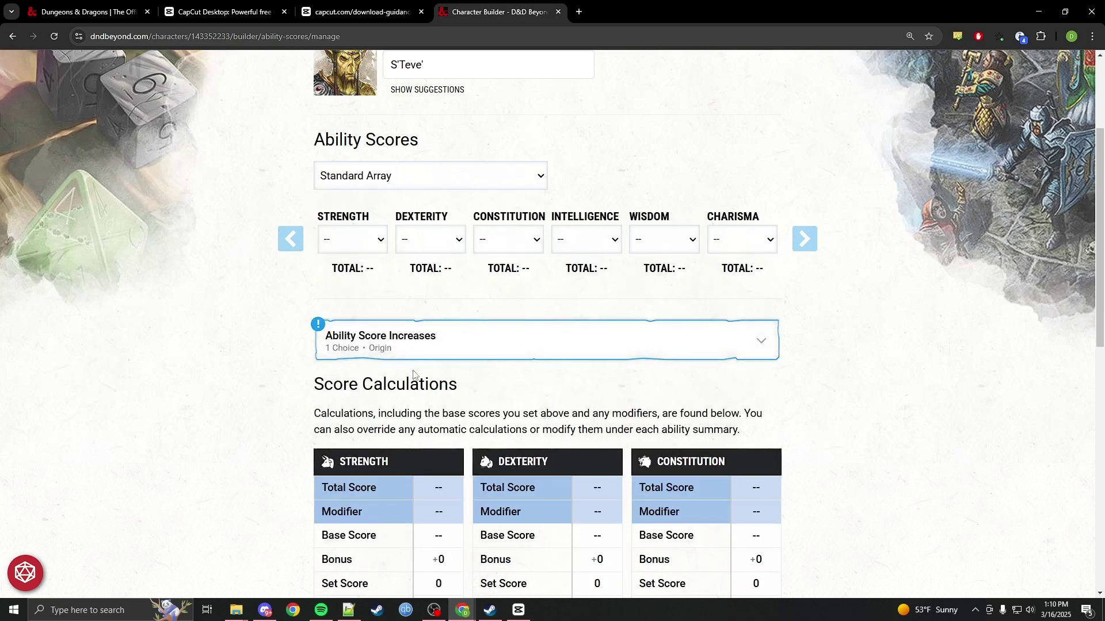
pyautogui.click(759, 247)
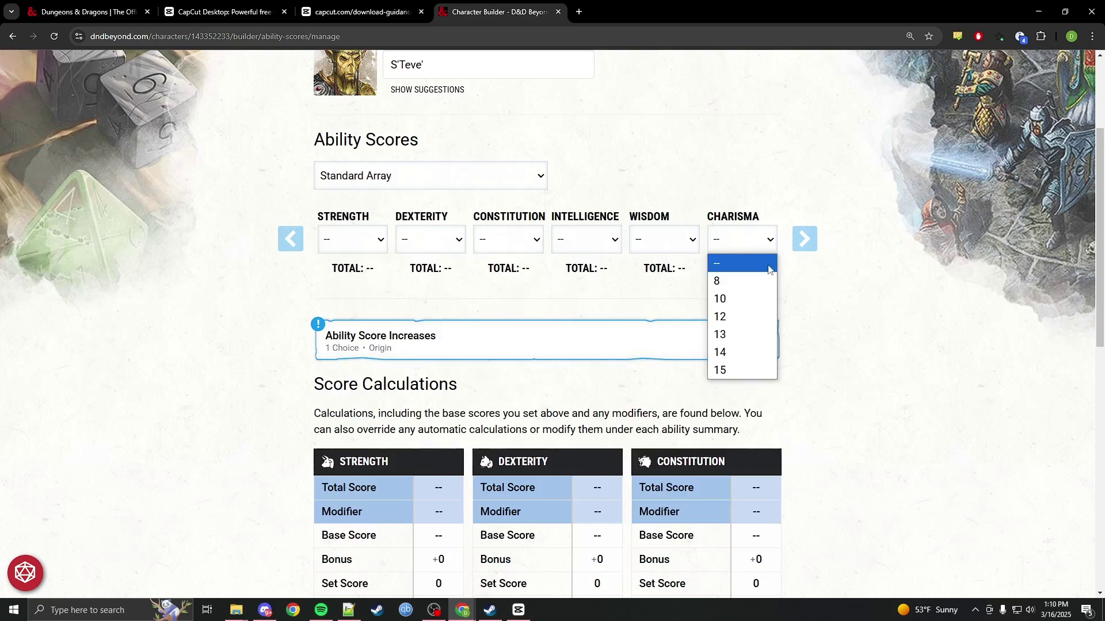
pyautogui.click(758, 366)
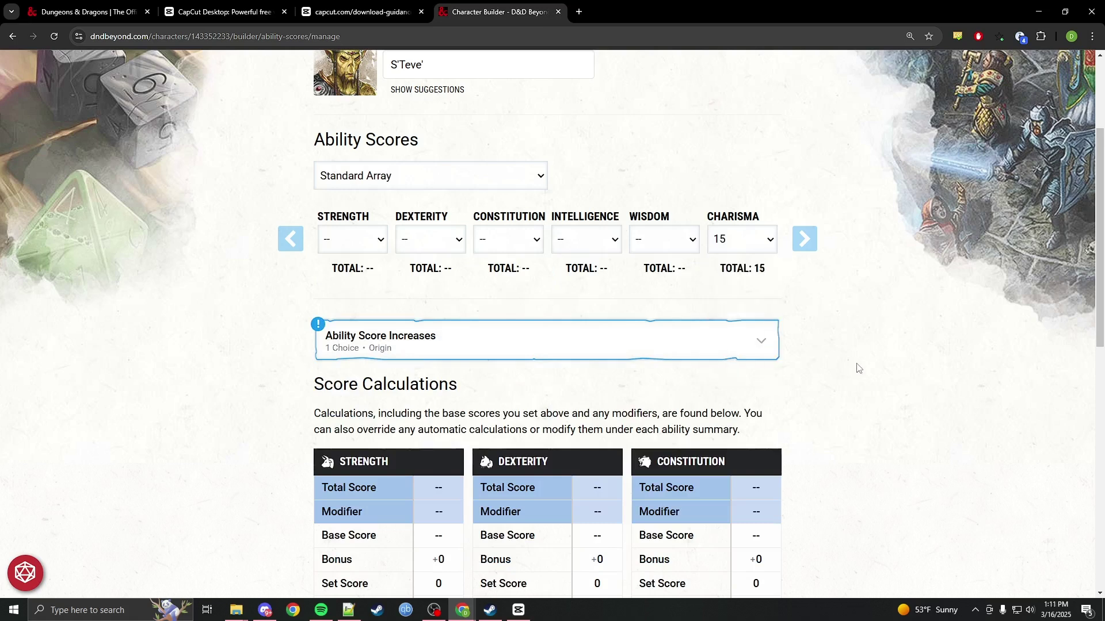
# Assign 14 to Dexterity and 13 to Constitution from the standard array.
pyautogui.click(453, 241)
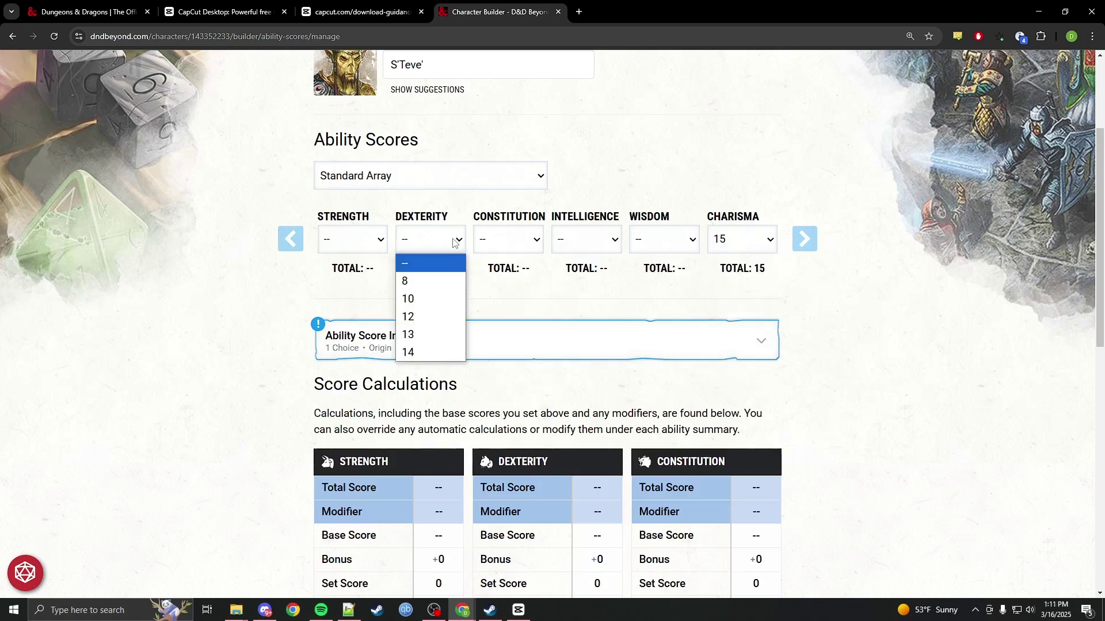
pyautogui.click(420, 351)
pyautogui.click(516, 244)
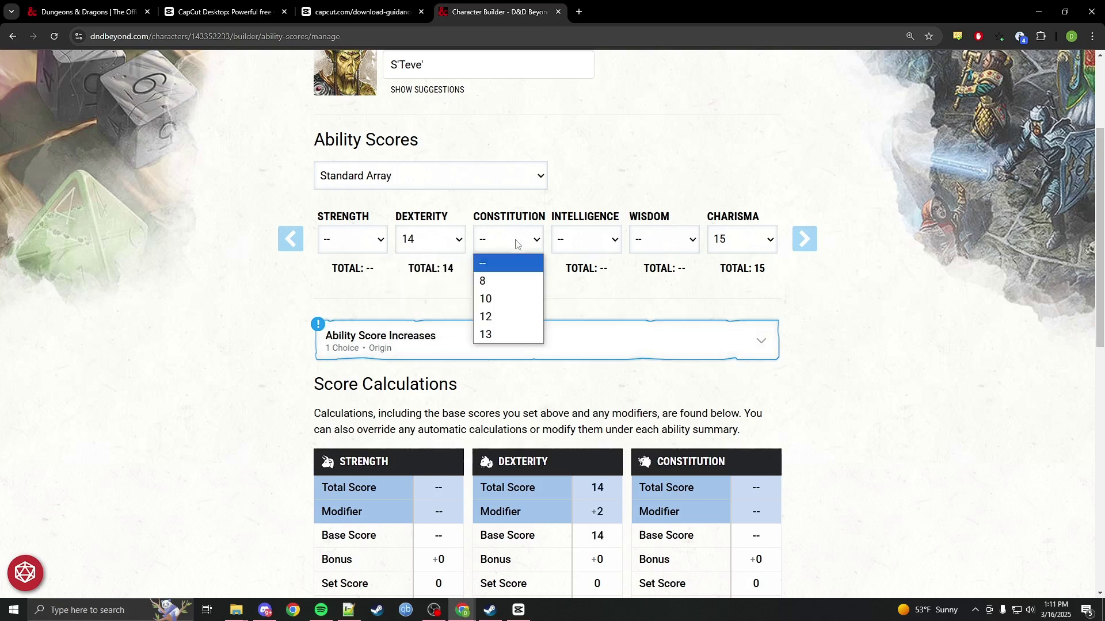
pyautogui.click(498, 333)
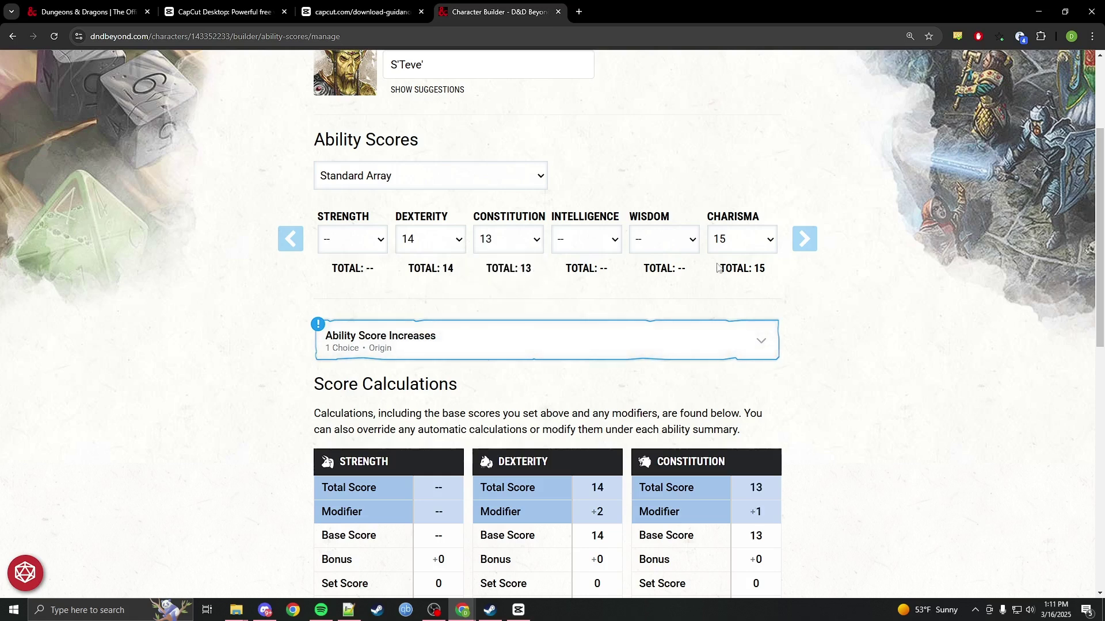
# Assign the remaining standard array values: 12 to Wisdom, 10 to Intelligence and 8 to Strength.
pyautogui.click(659, 247)
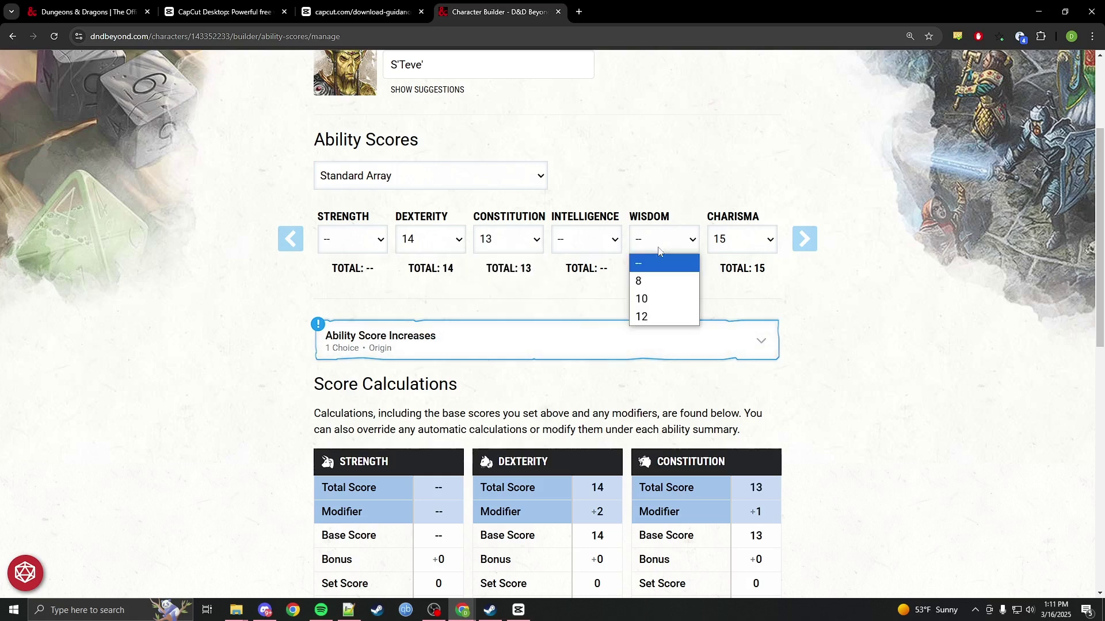
pyautogui.click(655, 316)
pyautogui.click(591, 244)
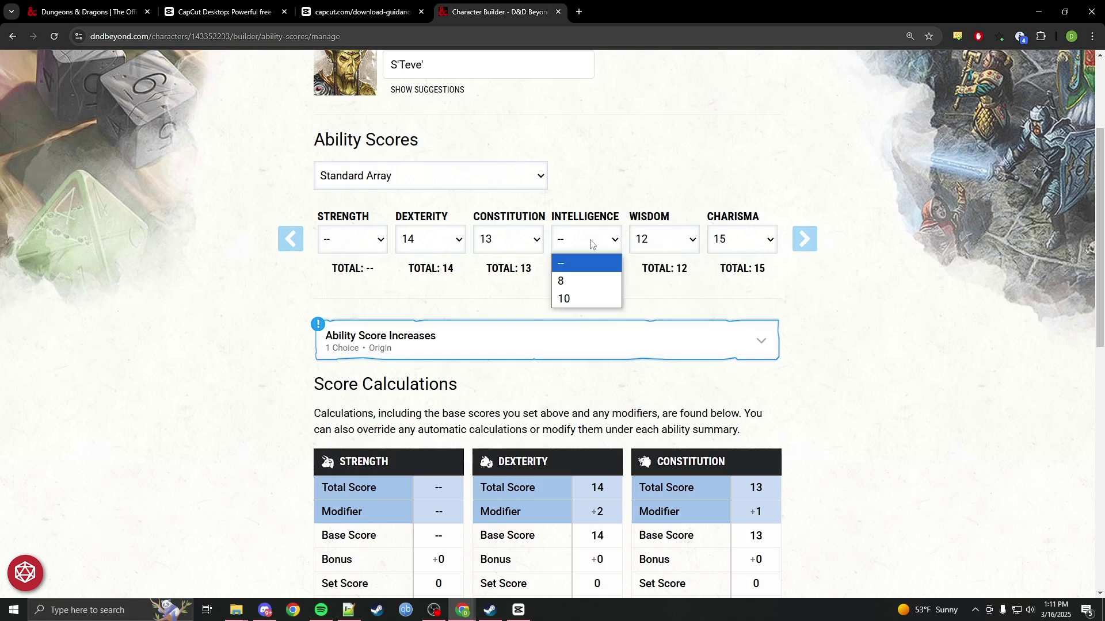
pyautogui.click(573, 297)
pyautogui.click(374, 235)
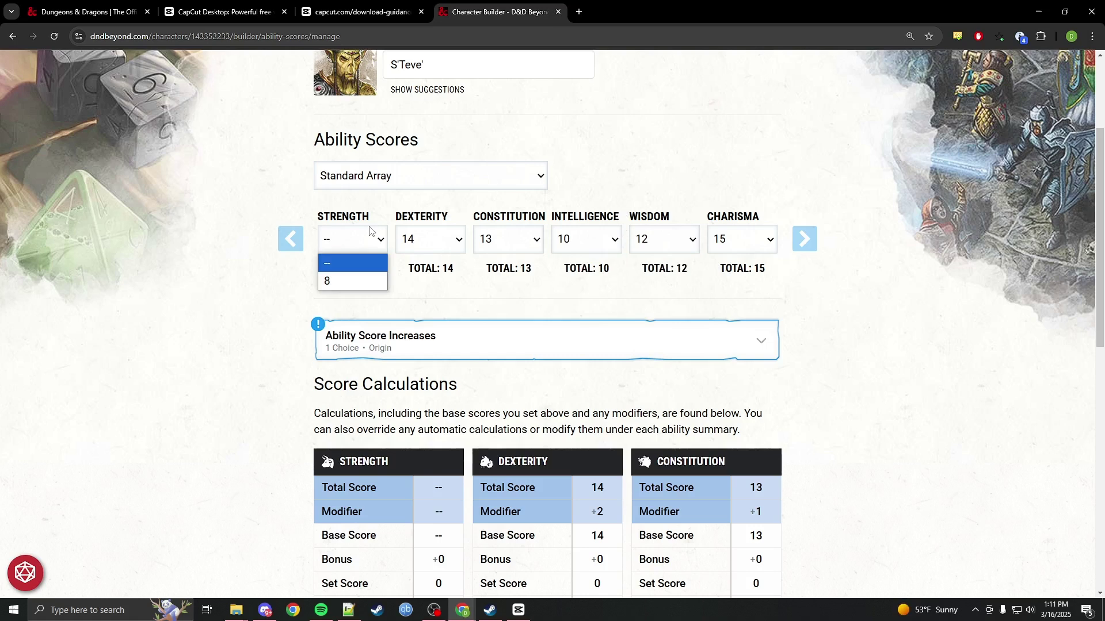
pyautogui.click(358, 278)
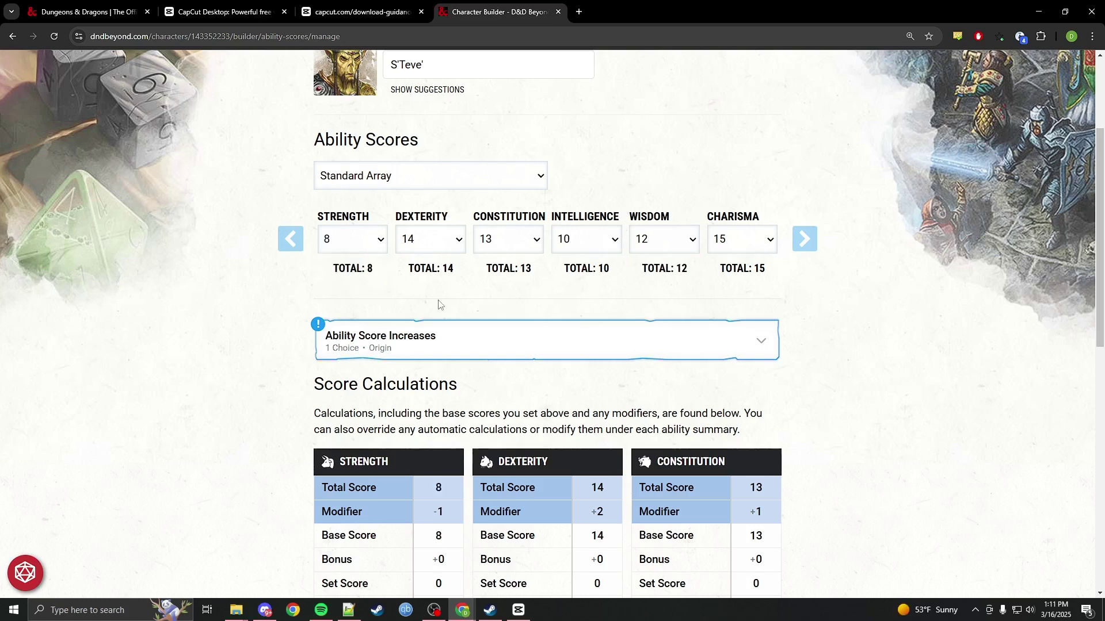
# Go through the totals under the six abilities, from Strength to Charisma.
pyautogui.doubleClick(370, 268)
pyautogui.doubleClick(447, 268)
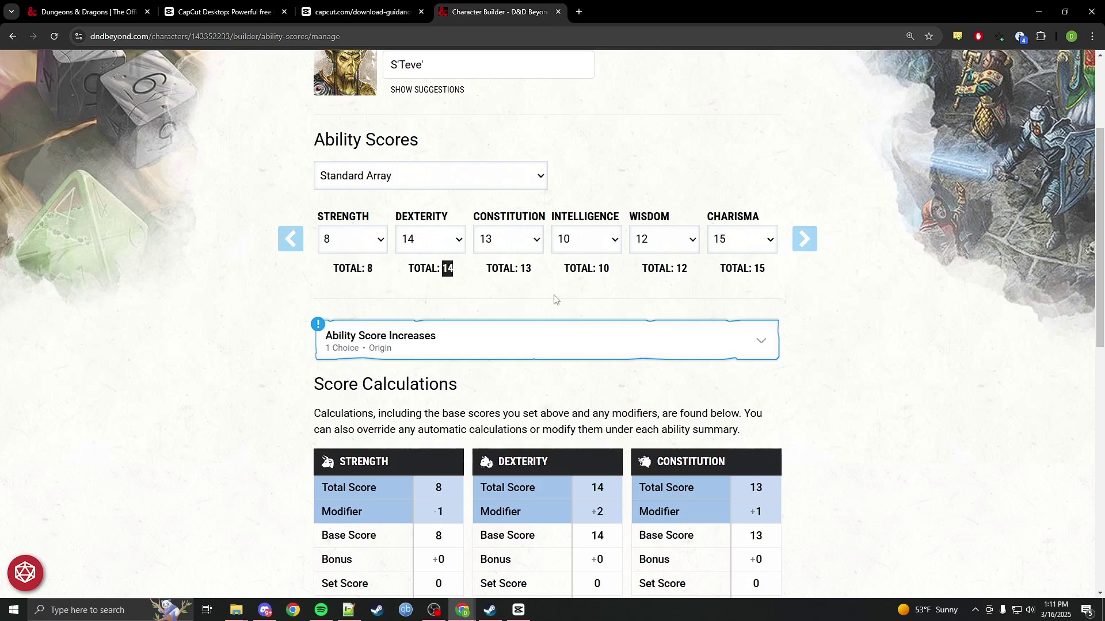
pyautogui.doubleClick(526, 268)
pyautogui.click(608, 274)
pyautogui.moveTo(690, 274); pyautogui.dragTo(684, 269)
pyautogui.doubleClick(760, 269)
pyautogui.click(751, 290)
# Expand Ability Score Increases, read its rules and view the available increase options without choosing one.
pyautogui.scroll(-2, 870, 378)
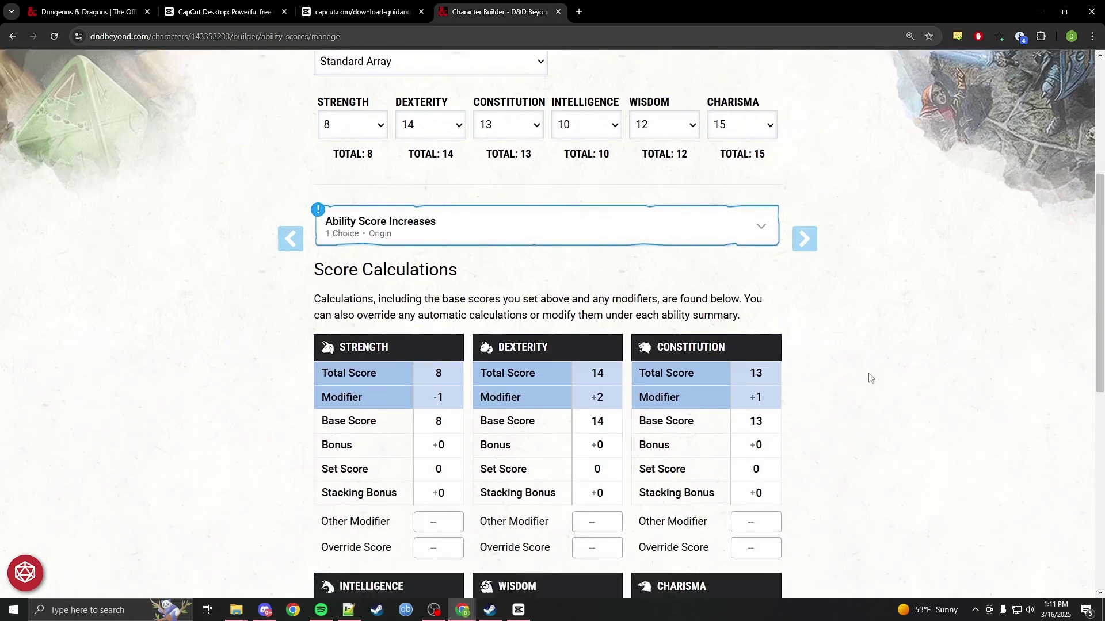
pyautogui.click(368, 229)
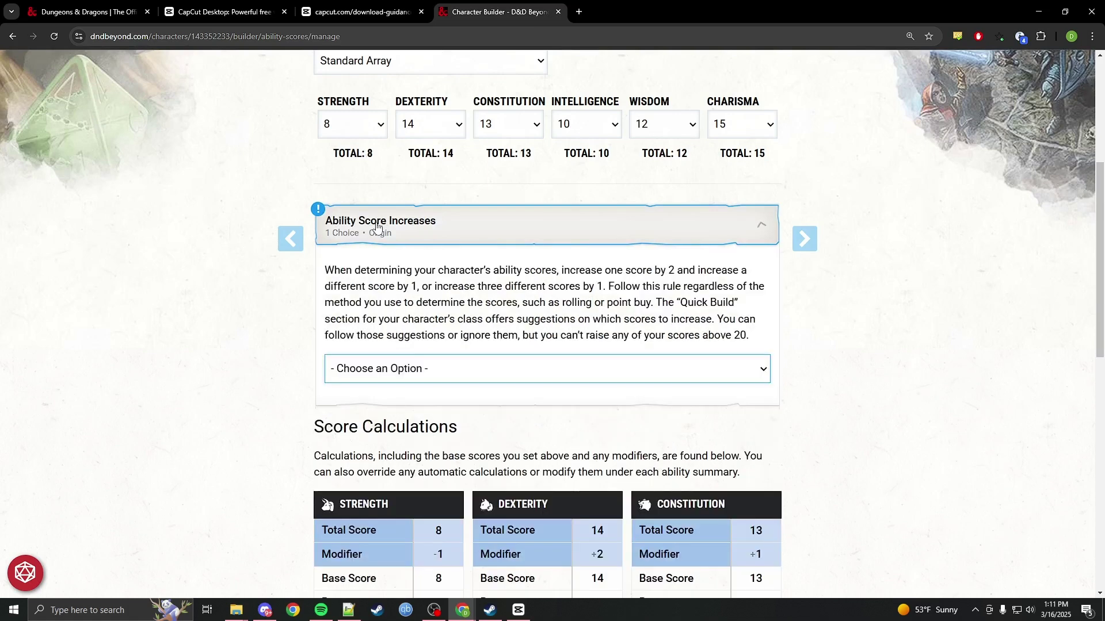
pyautogui.click(514, 369)
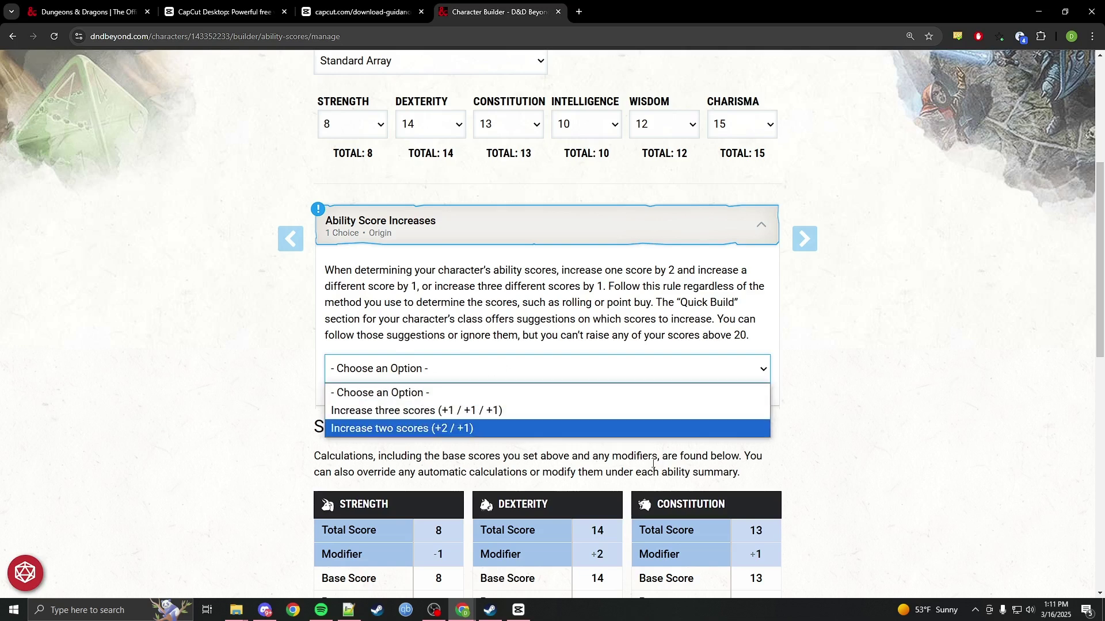
pyautogui.click(836, 486)
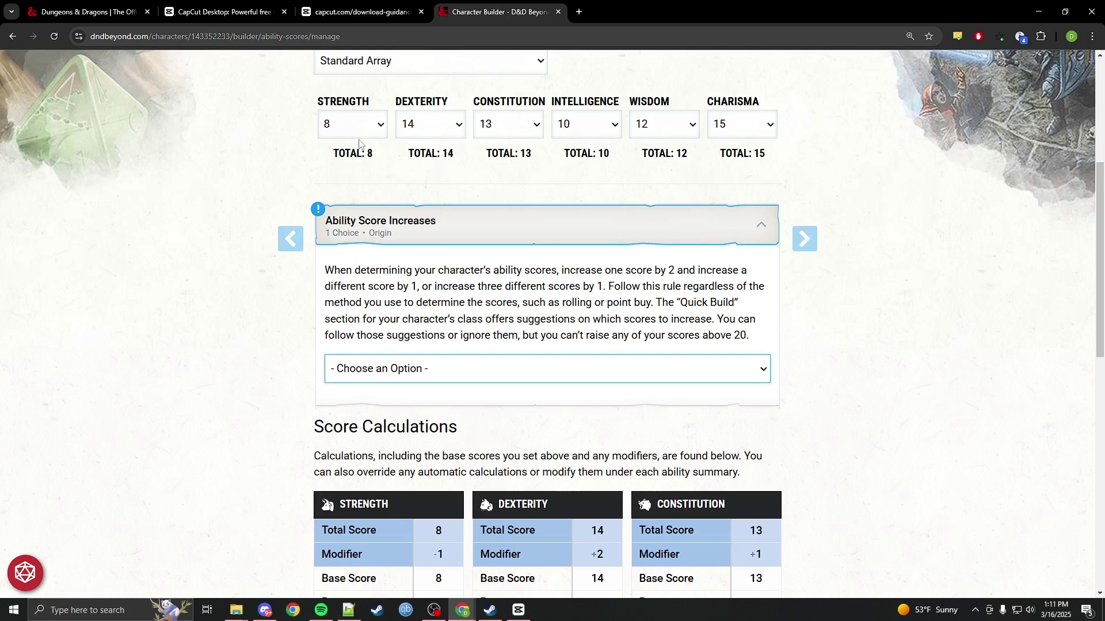
# Examine the total scores and modifiers in Score Calculations, comparing Constitution, Charisma and Dexterity.
pyautogui.scroll(-5, 739, 356)
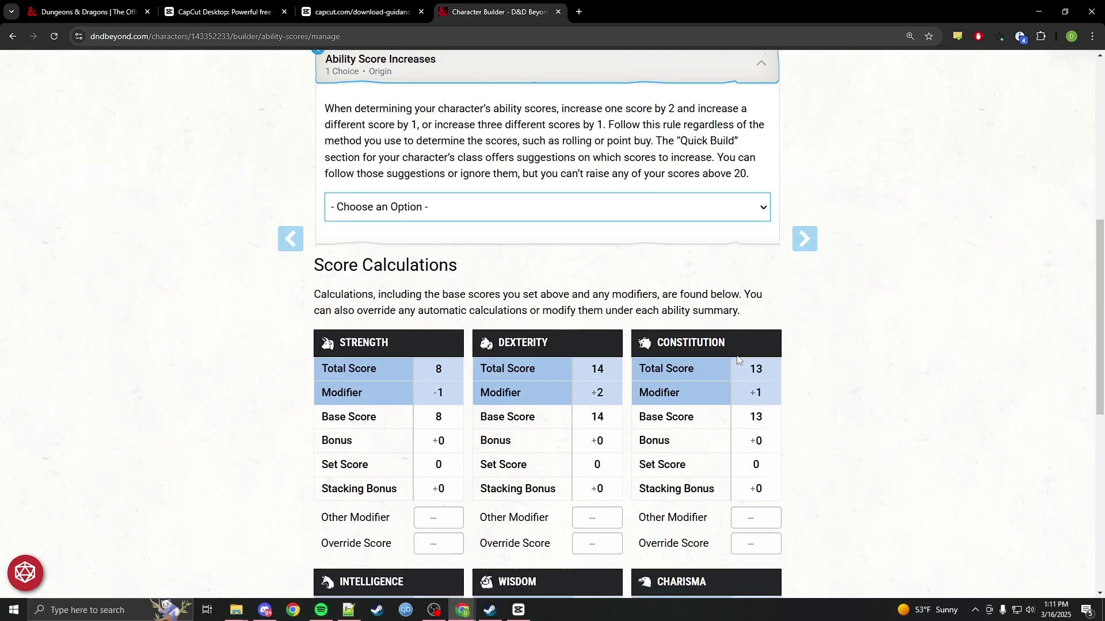
pyautogui.scroll(-2, 738, 357)
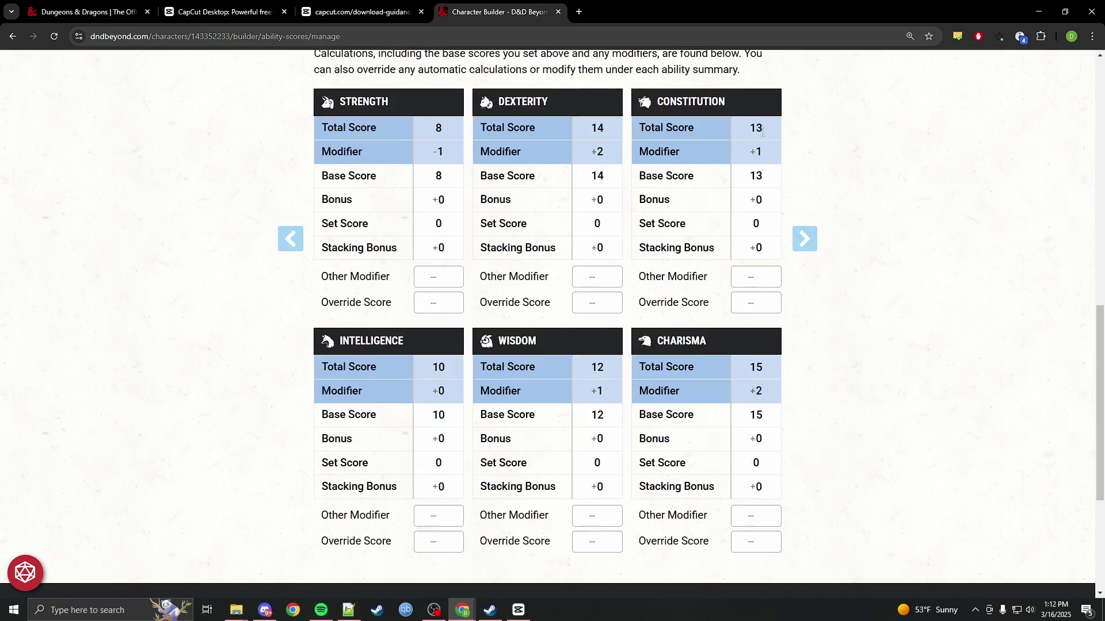
pyautogui.moveTo(763, 133); pyautogui.dragTo(759, 130)
pyautogui.click(765, 376)
pyautogui.click(769, 132)
pyautogui.moveTo(768, 132); pyautogui.dragTo(757, 129)
pyautogui.click(768, 379)
pyautogui.moveTo(762, 369); pyautogui.dragTo(755, 368)
pyautogui.moveTo(757, 128); pyautogui.dragTo(749, 130)
pyautogui.click(881, 353)
pyautogui.moveTo(605, 130); pyautogui.dragTo(597, 129)
pyautogui.click(875, 462)
# Set Ability Score Increases to the option Increase two scores (+2 / +1).
pyautogui.scroll(8, 978, 397)
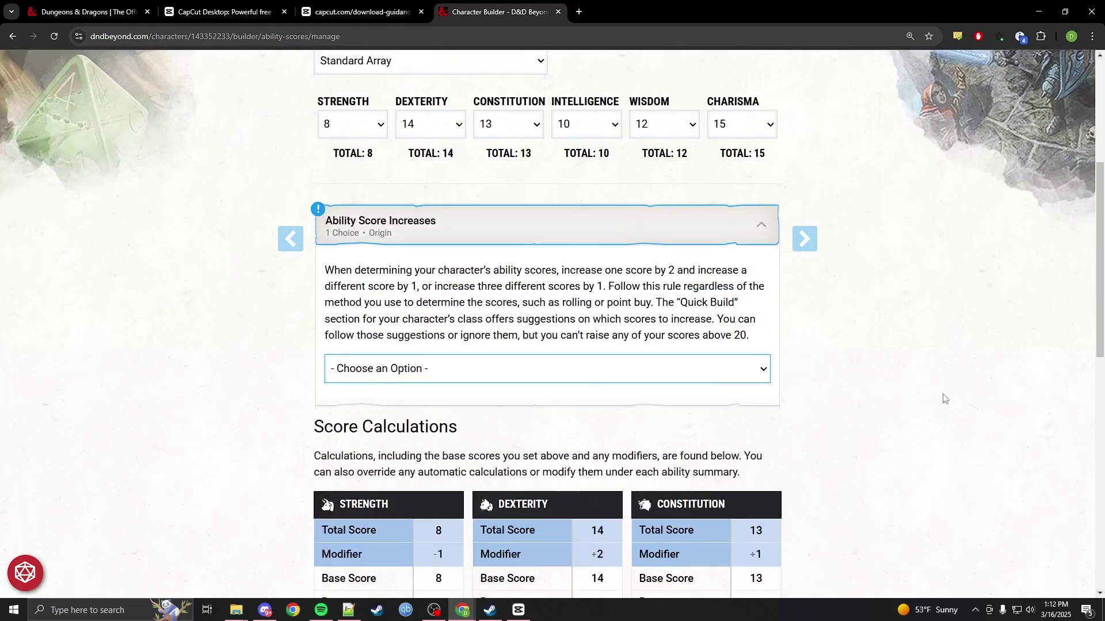
pyautogui.click(625, 426)
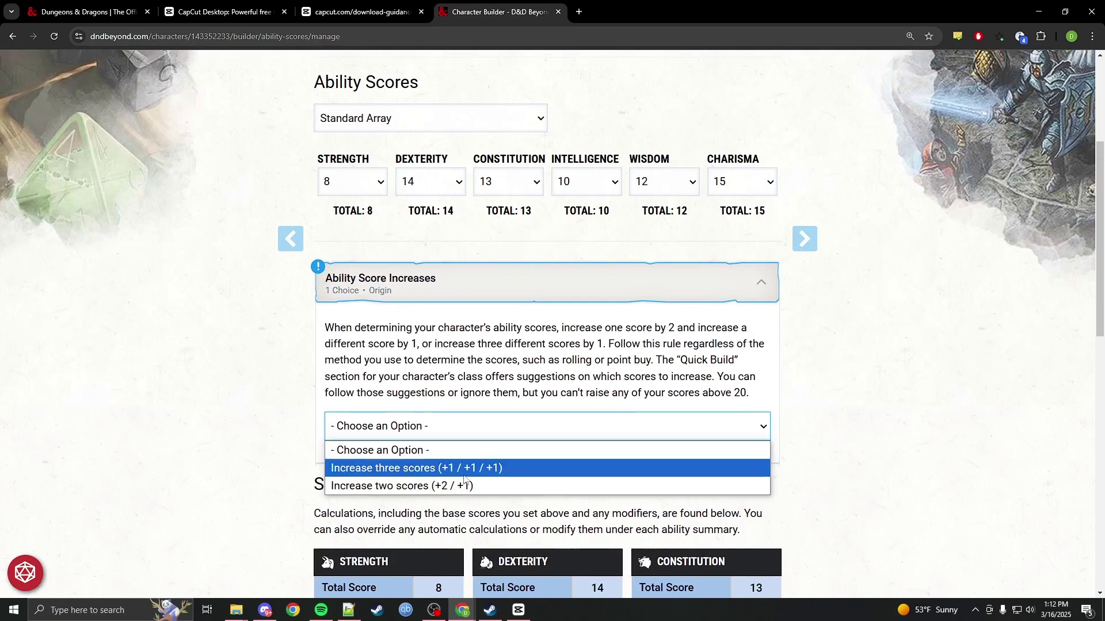
pyautogui.click(463, 485)
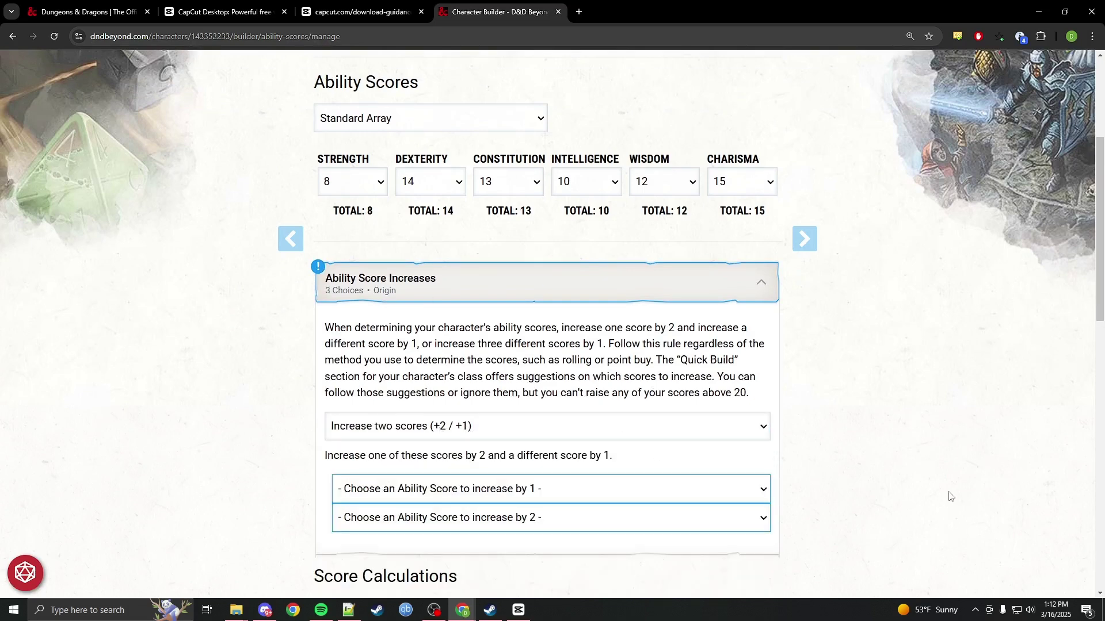
# Check the Dexterity total in Score Calculations and choose Dexterity Score as the ability to increase by 2.
pyautogui.scroll(-7, 950, 496)
pyautogui.scroll(-2, 951, 497)
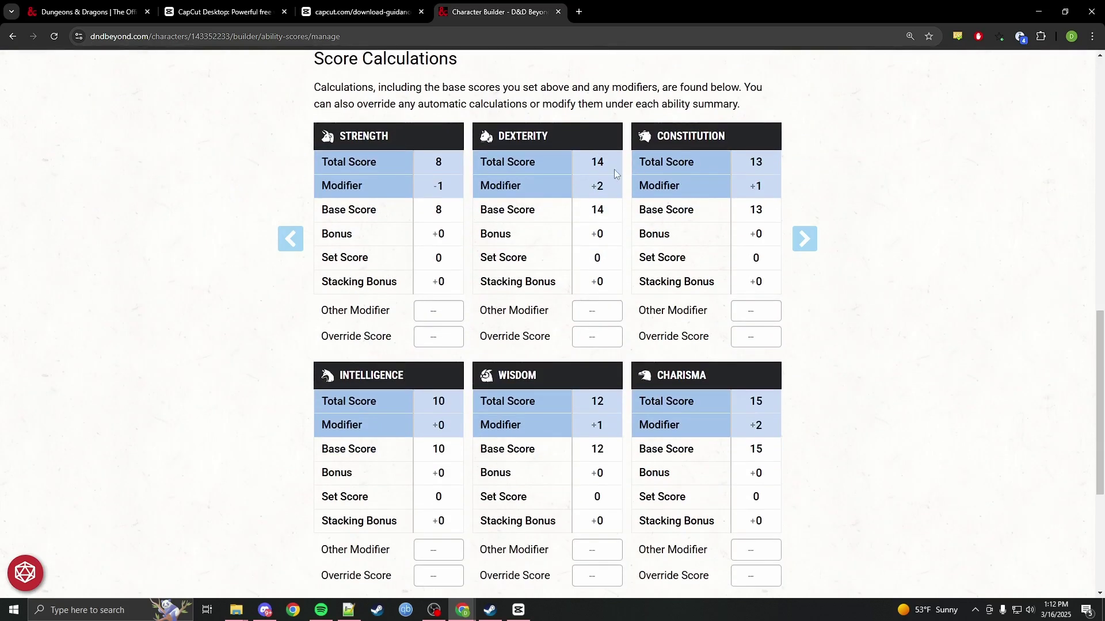
pyautogui.moveTo(613, 169); pyautogui.dragTo(591, 165)
pyautogui.scroll(1, 994, 442)
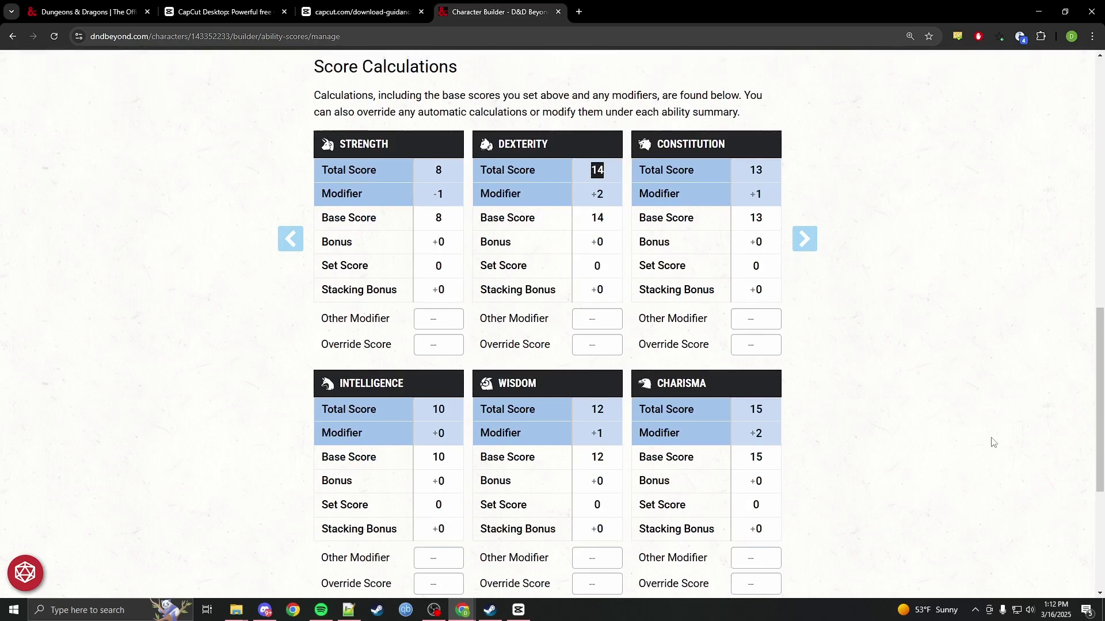
pyautogui.scroll(7, 993, 441)
pyautogui.scroll(-2, 765, 464)
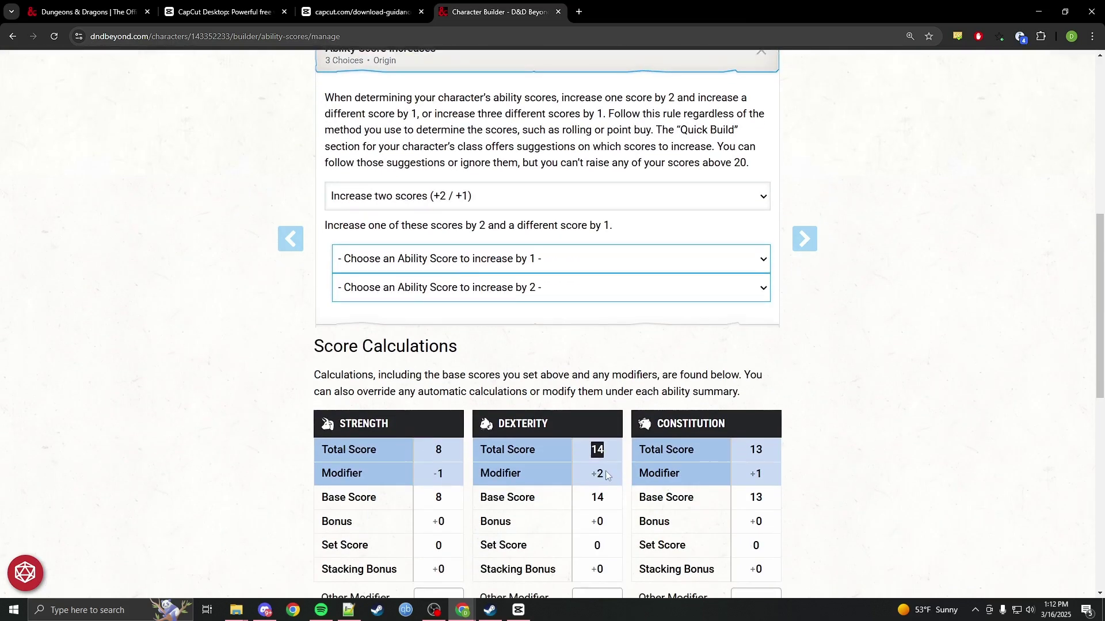
pyautogui.click(697, 290)
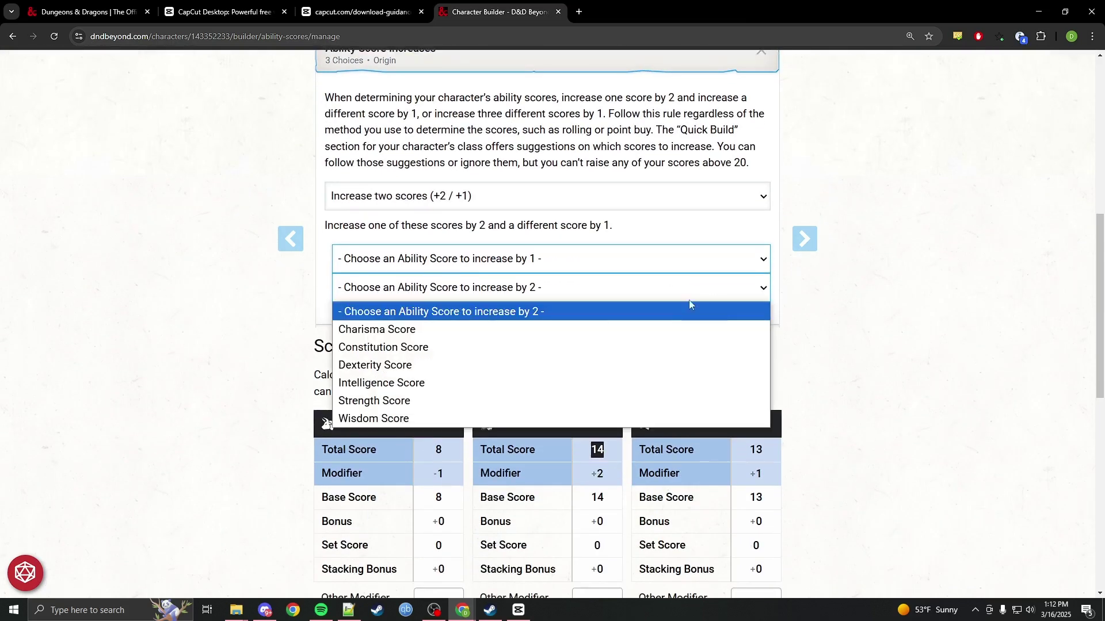
pyautogui.click(474, 369)
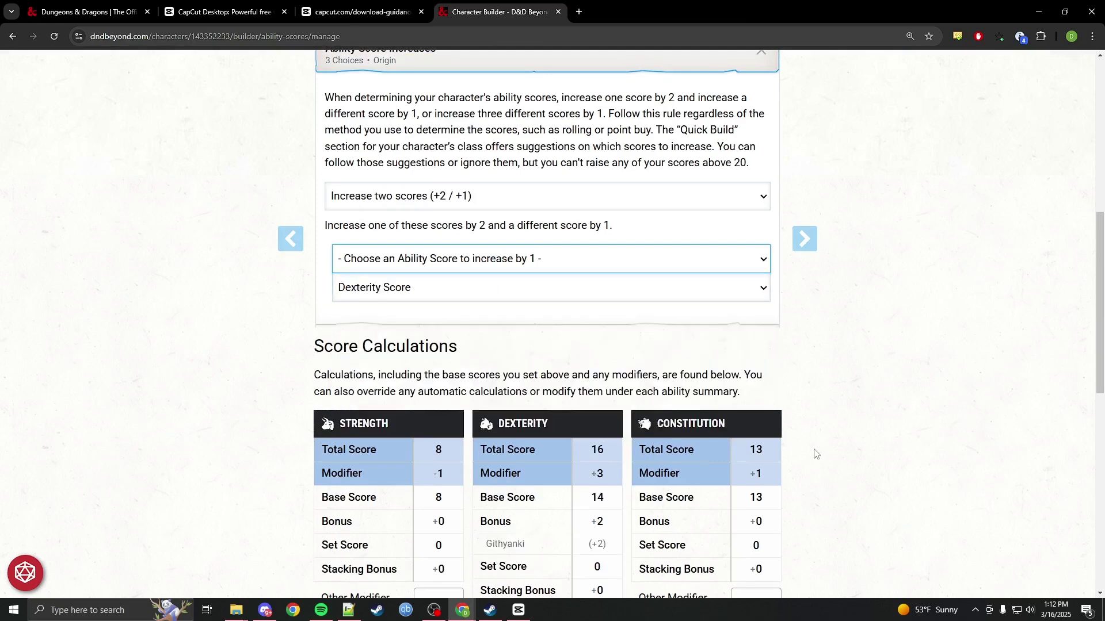
# Check the Constitution and Charisma totals in Score Calculations and choose Charisma Score as the ability to increase by 1.
pyautogui.scroll(-3, 829, 423)
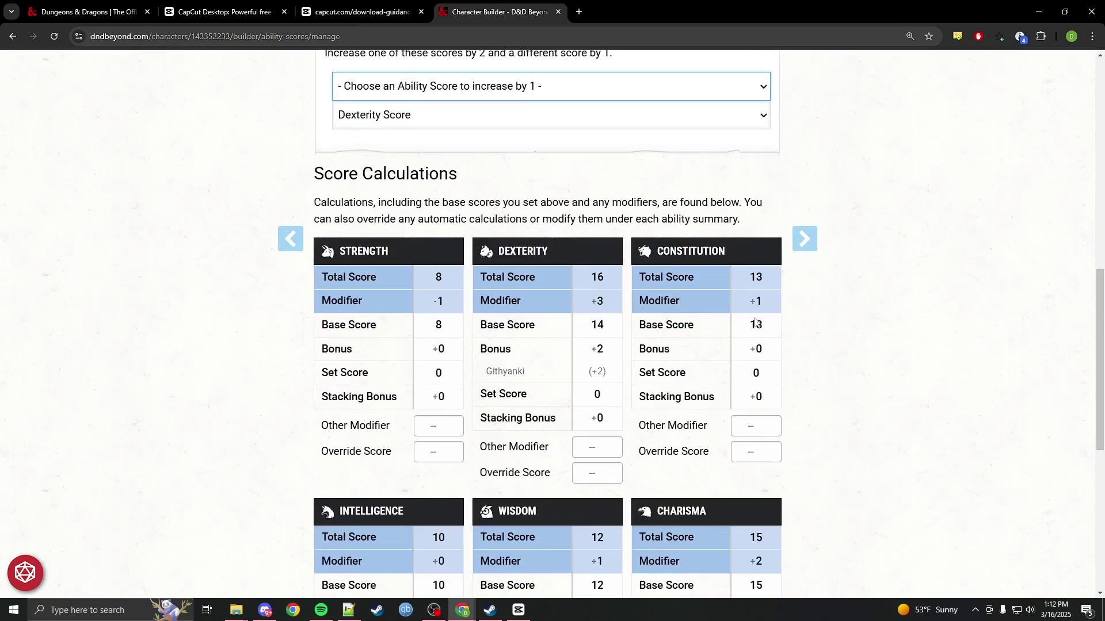
pyautogui.scroll(-3, 862, 360)
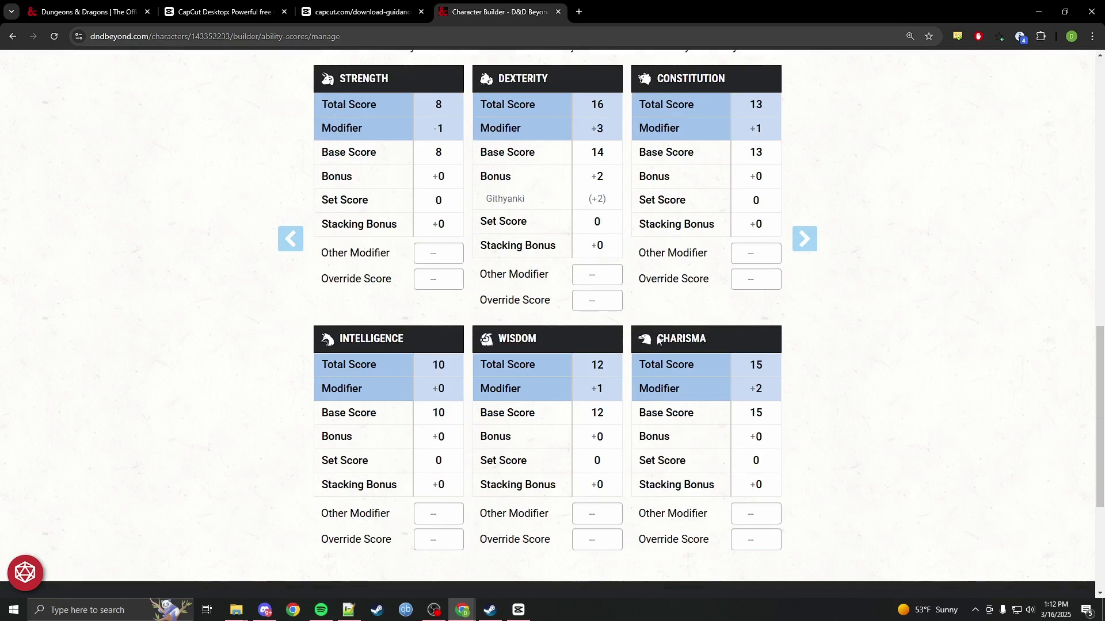
pyautogui.moveTo(770, 373); pyautogui.dragTo(748, 371)
pyautogui.scroll(5, 797, 393)
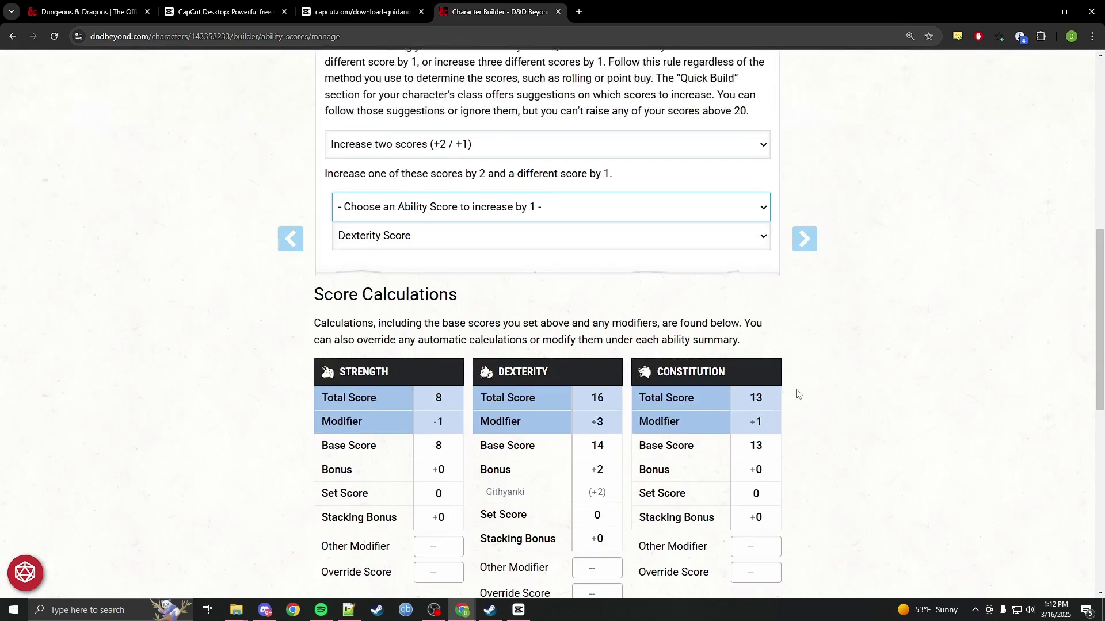
pyautogui.scroll(2, 797, 393)
pyautogui.click(751, 324)
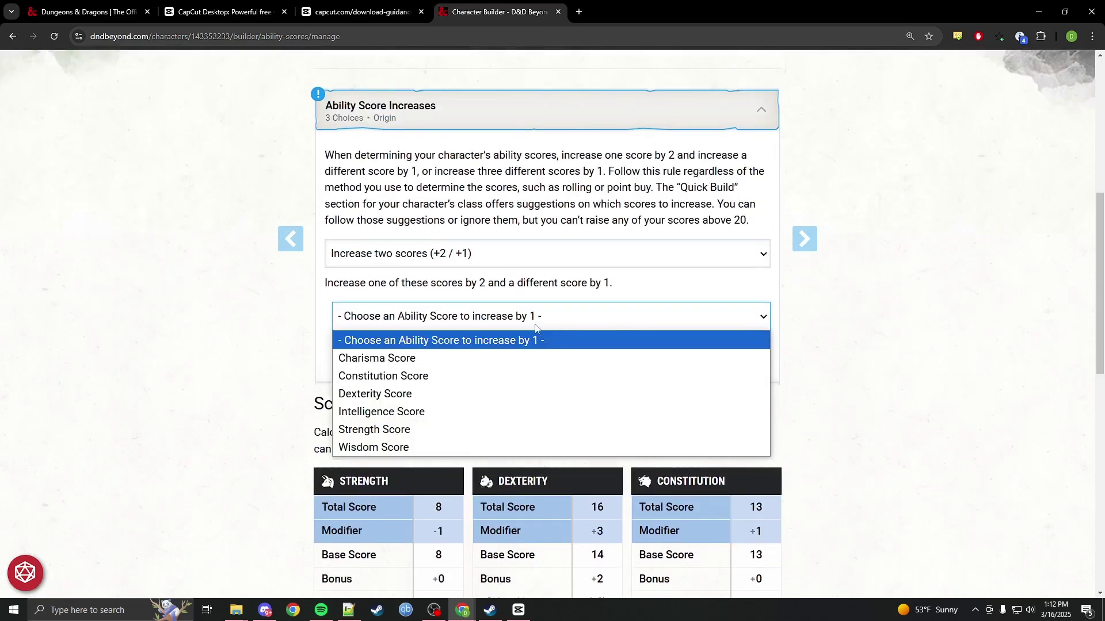
pyautogui.click(486, 357)
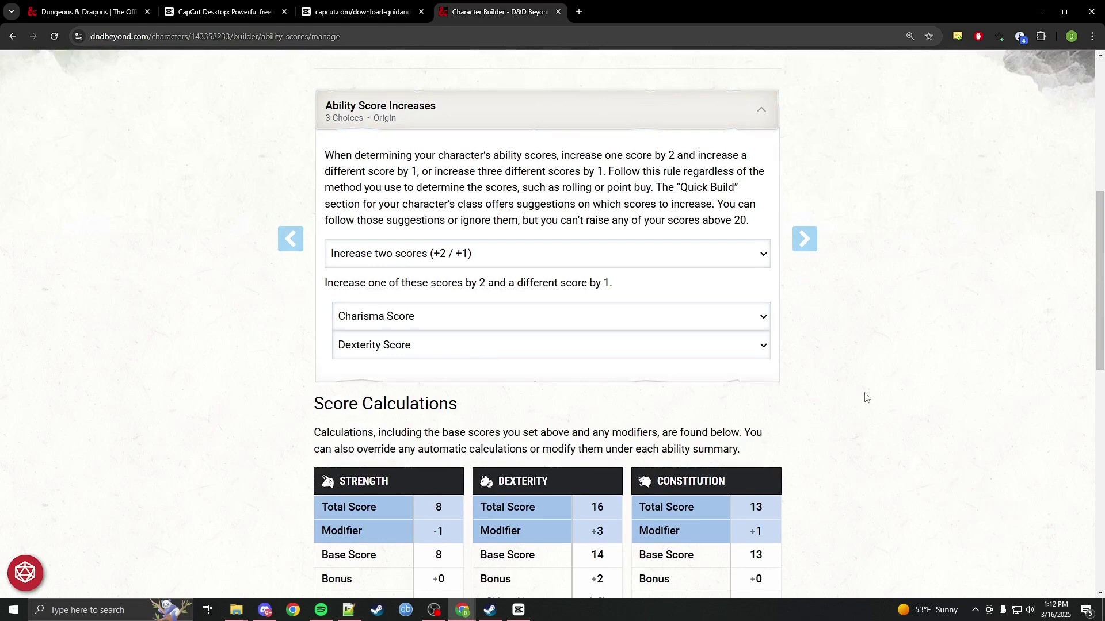
# Review the ability totals and the Score Calculations blocks, examining the Charisma bonus and the Strength modifier.
pyautogui.scroll(6, 866, 398)
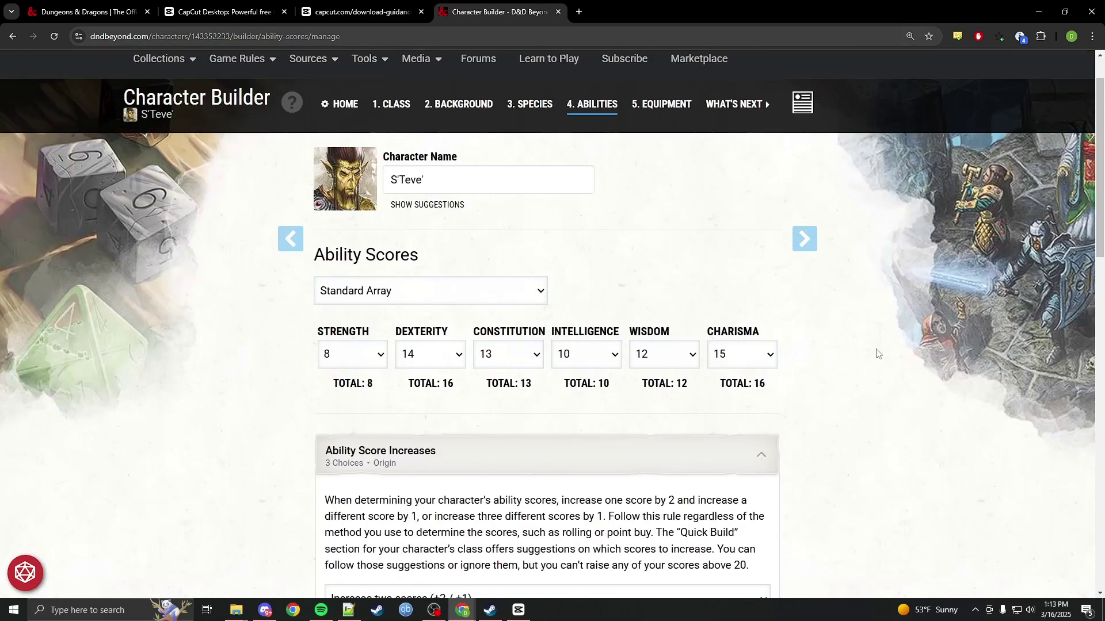
pyautogui.scroll(-16, 878, 352)
pyautogui.scroll(-1, 857, 338)
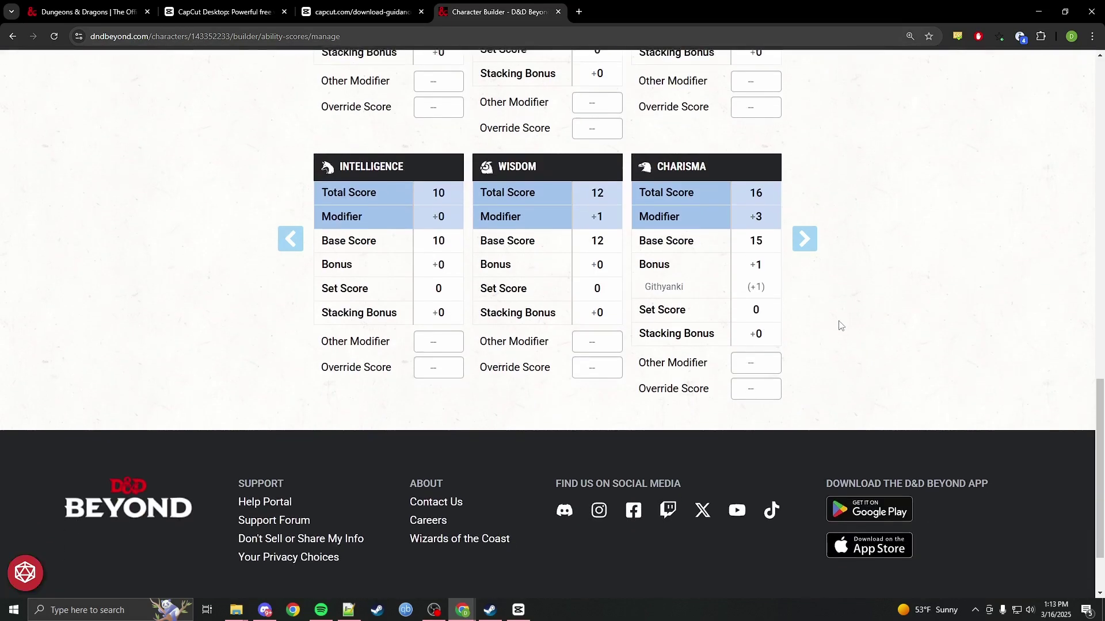
pyautogui.scroll(1, 838, 324)
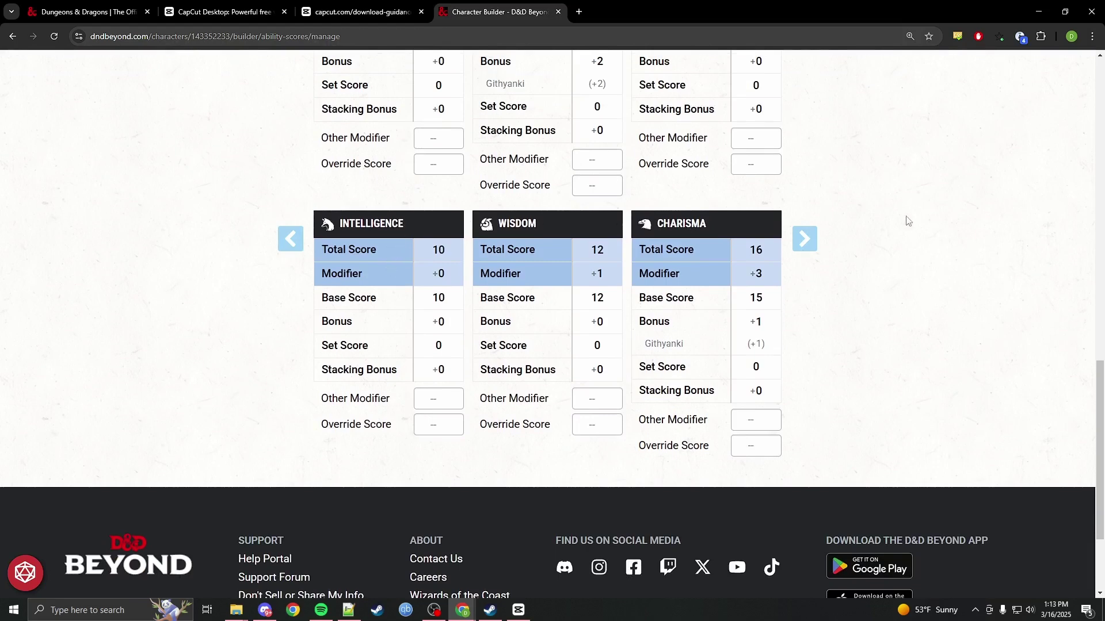
pyautogui.scroll(5, 923, 263)
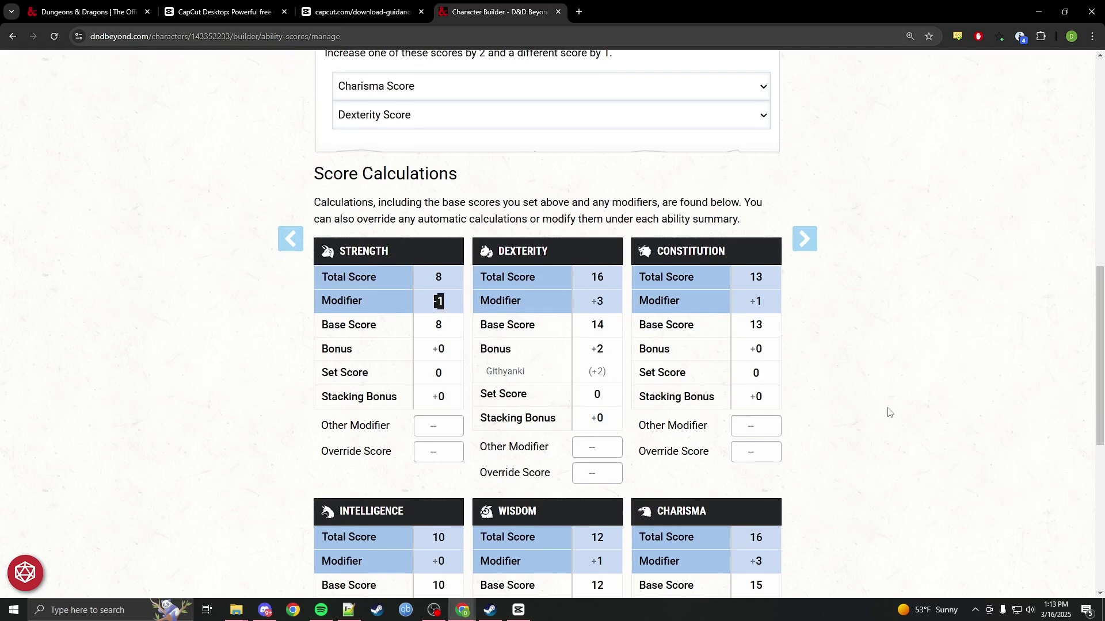
pyautogui.doubleClick(444, 303)
pyautogui.doubleClick(433, 304)
pyautogui.click(847, 418)
pyautogui.scroll(-4, 866, 424)
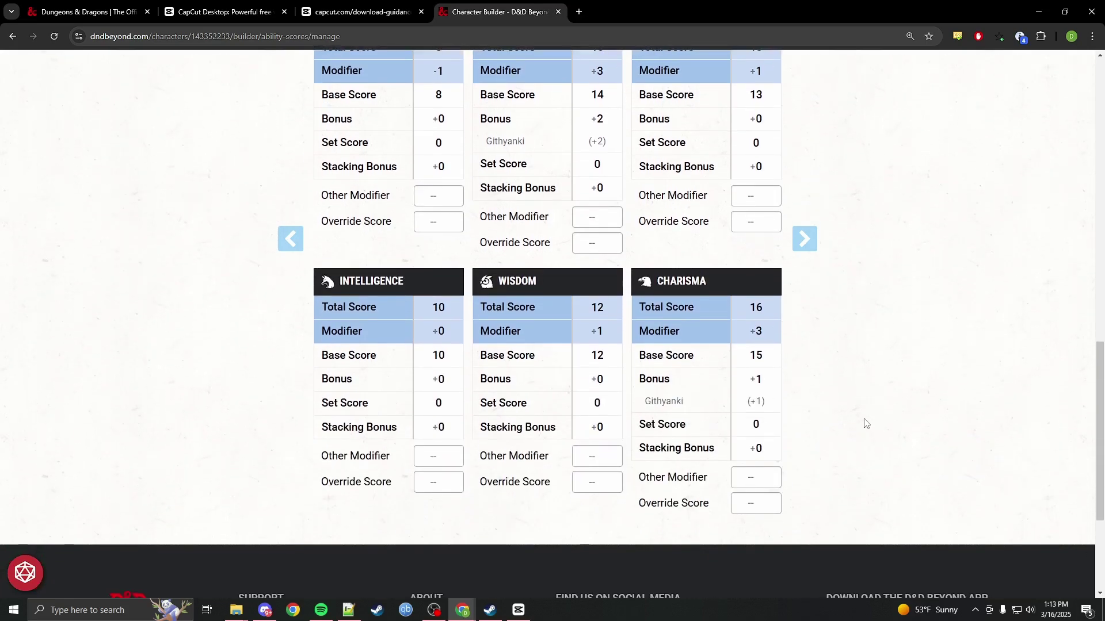
# Compare the total under each Standard Array score with its Score Calculations block, focusing on the Dexterity modifier.
pyautogui.scroll(12, 868, 421)
pyautogui.scroll(3, 868, 403)
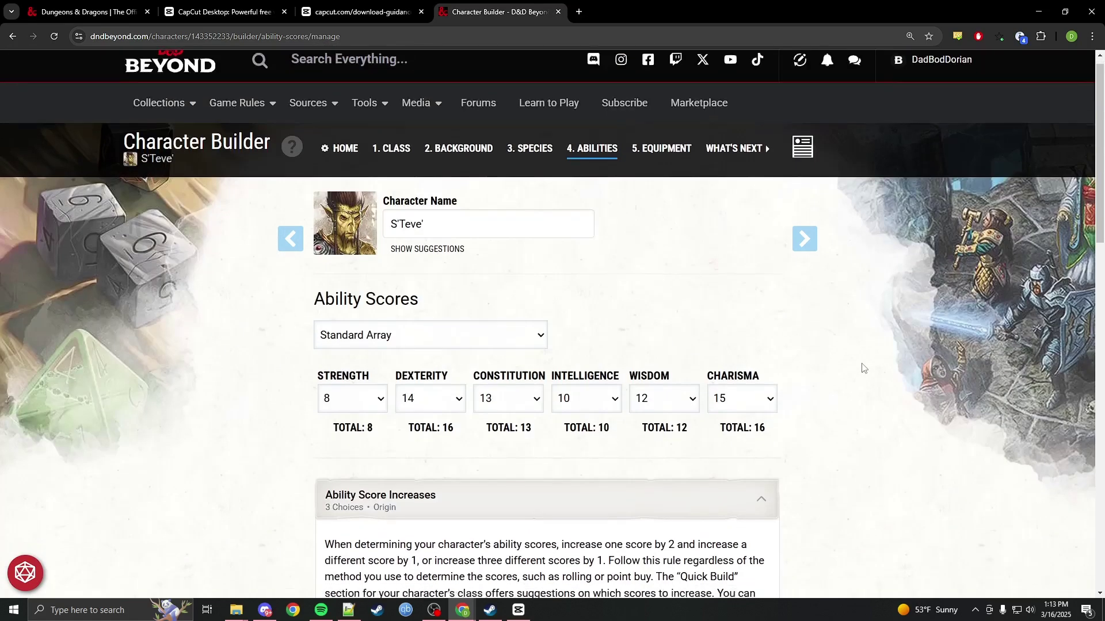
pyautogui.scroll(-2, 862, 365)
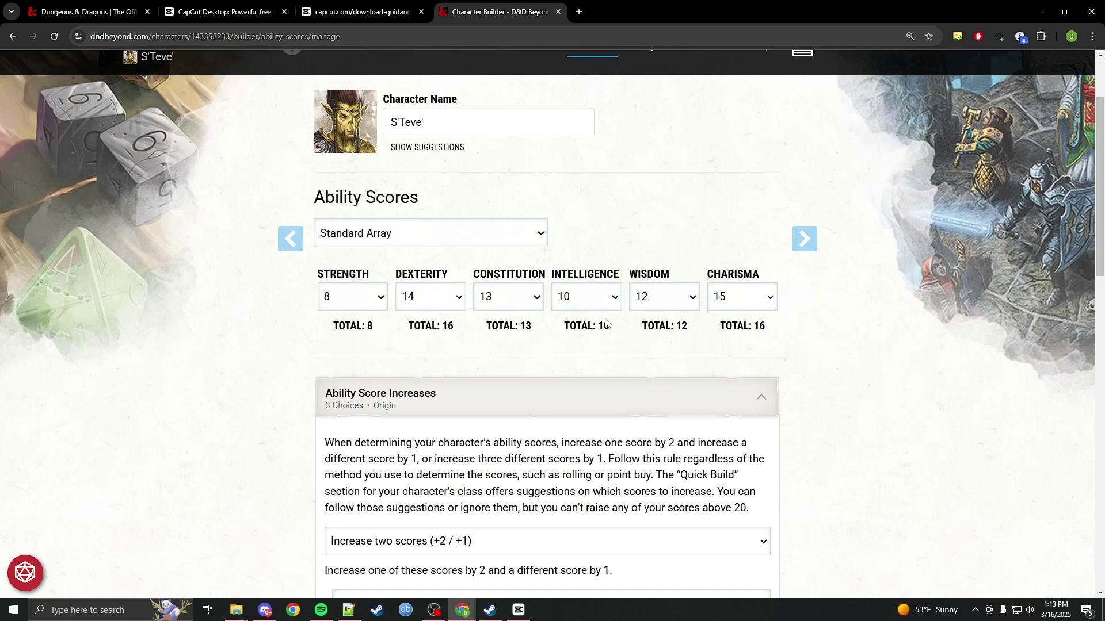
pyautogui.scroll(-7, 458, 472)
pyautogui.scroll(-3, 459, 472)
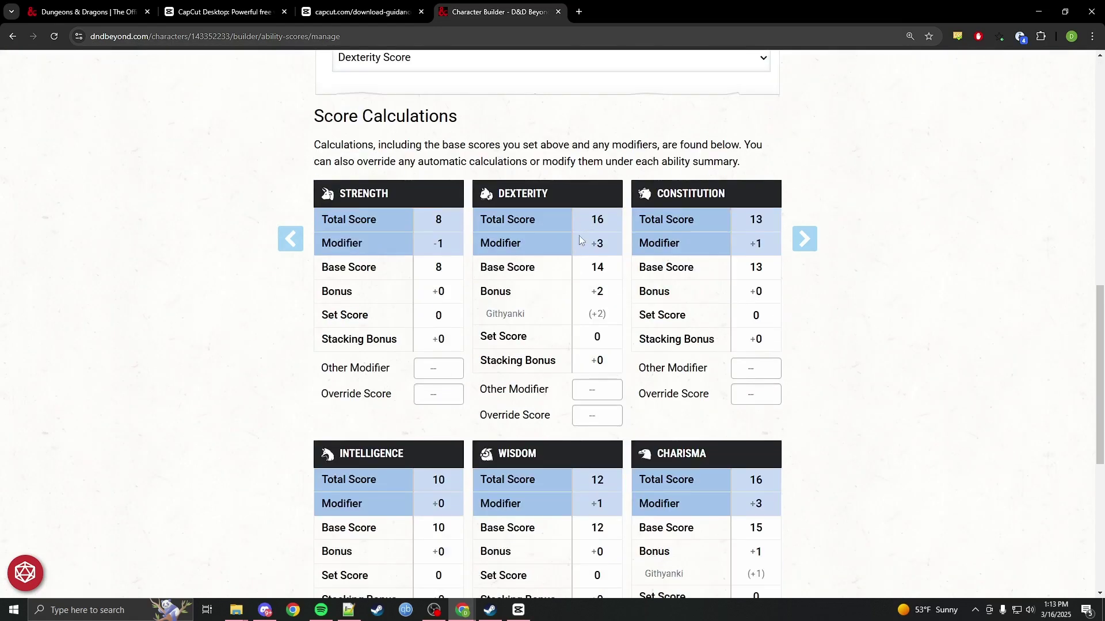
pyautogui.moveTo(603, 243); pyautogui.dragTo(586, 246)
# Advance to the Equipment stage, review the Bard and Haunted One starting equipment, and move on to What's Next without adding any.
pyautogui.scroll(9, 931, 340)
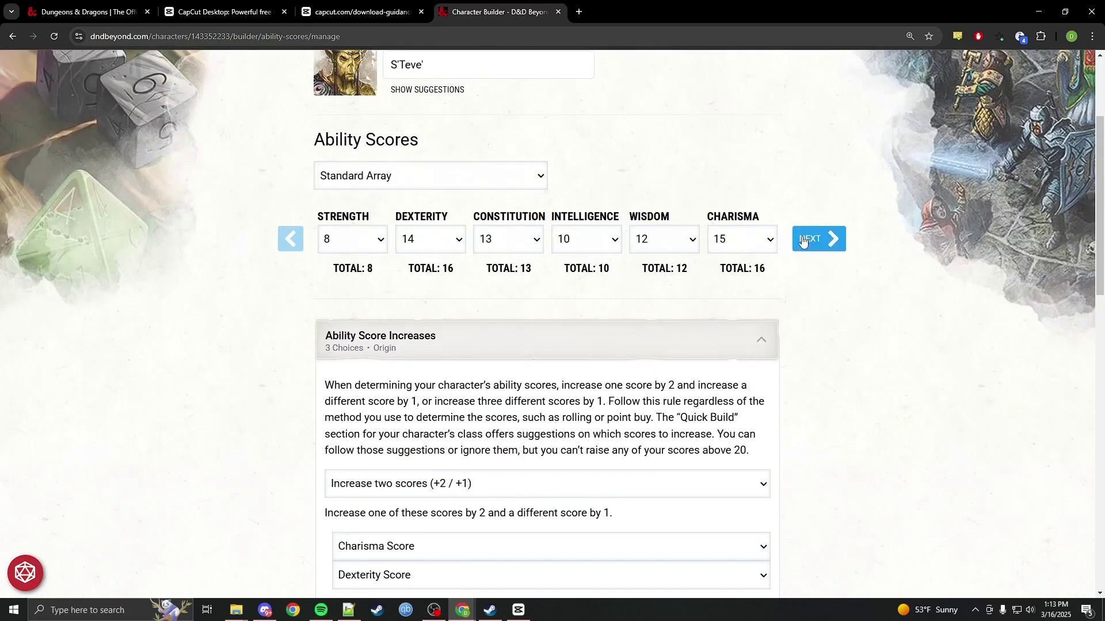
pyautogui.click(803, 243)
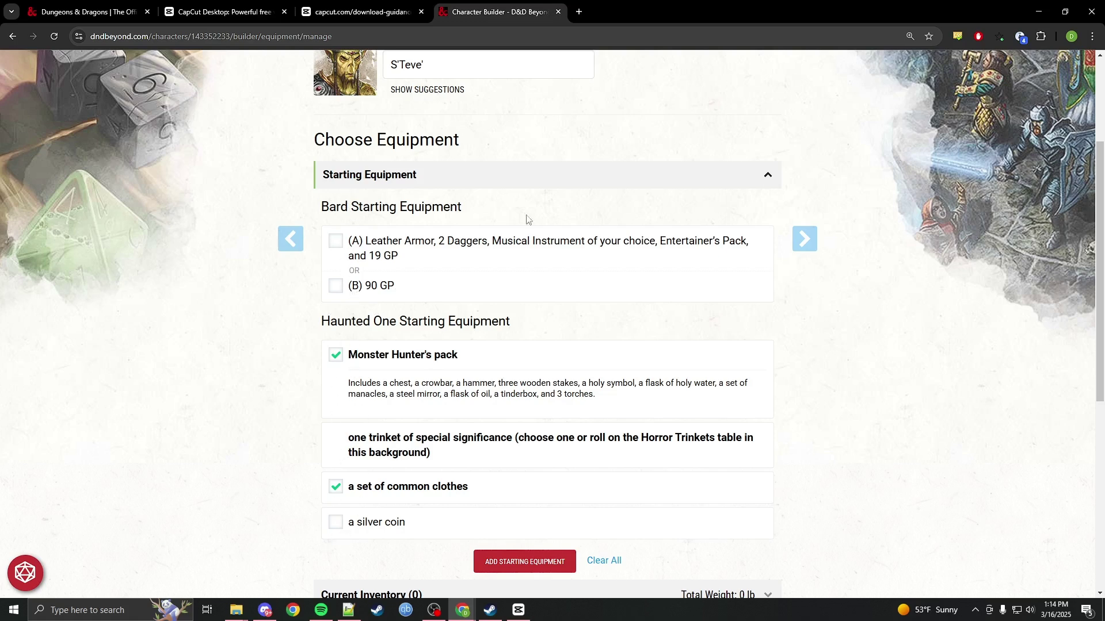
pyautogui.scroll(2, 845, 302)
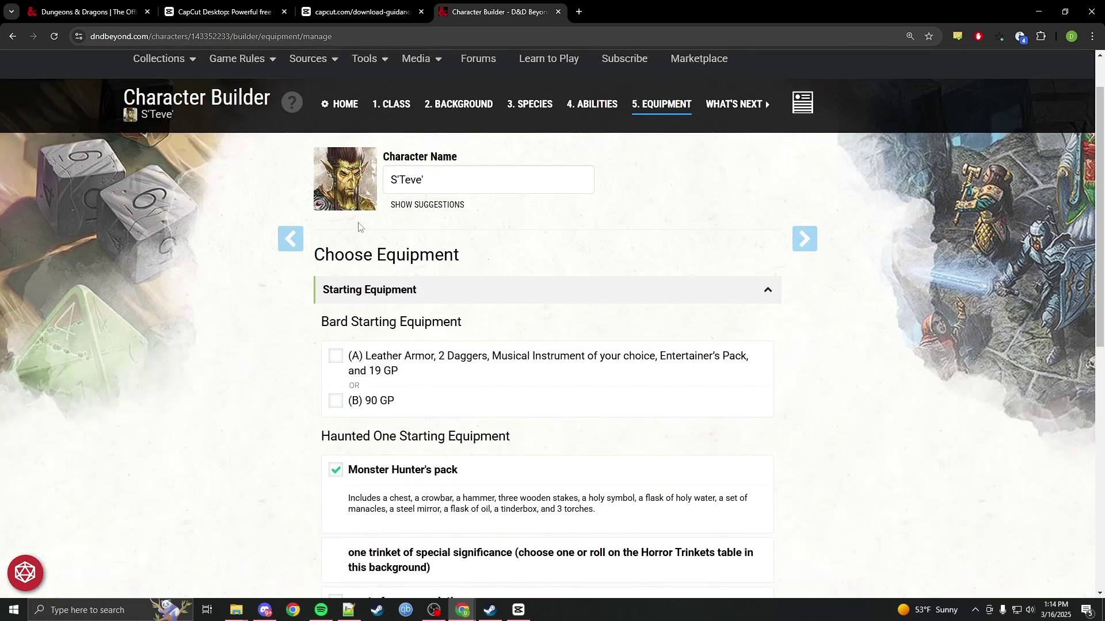
pyautogui.scroll(-3, 510, 357)
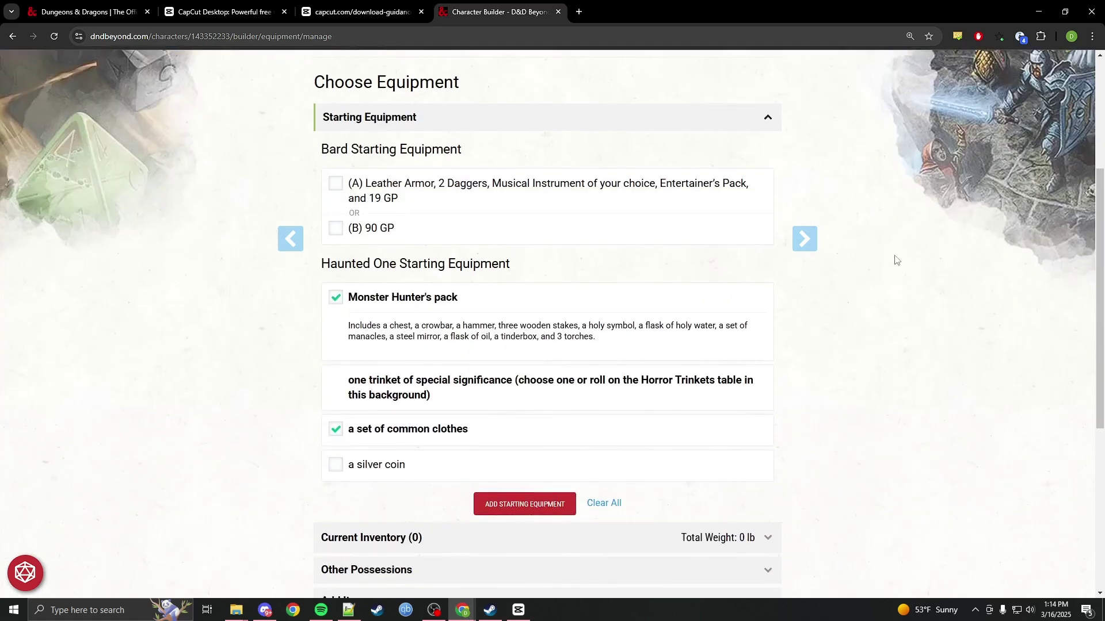
pyautogui.click(815, 247)
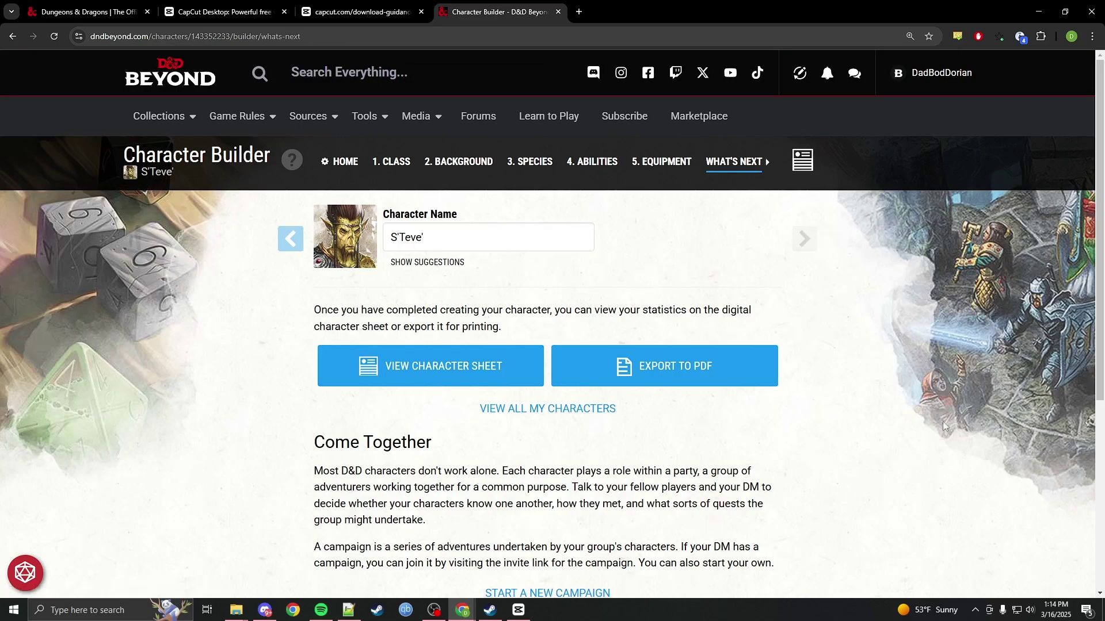
# Open the character sheet for S'Teve' and look over its ability scores, skills, proficiencies and actions.
pyautogui.click(502, 373)
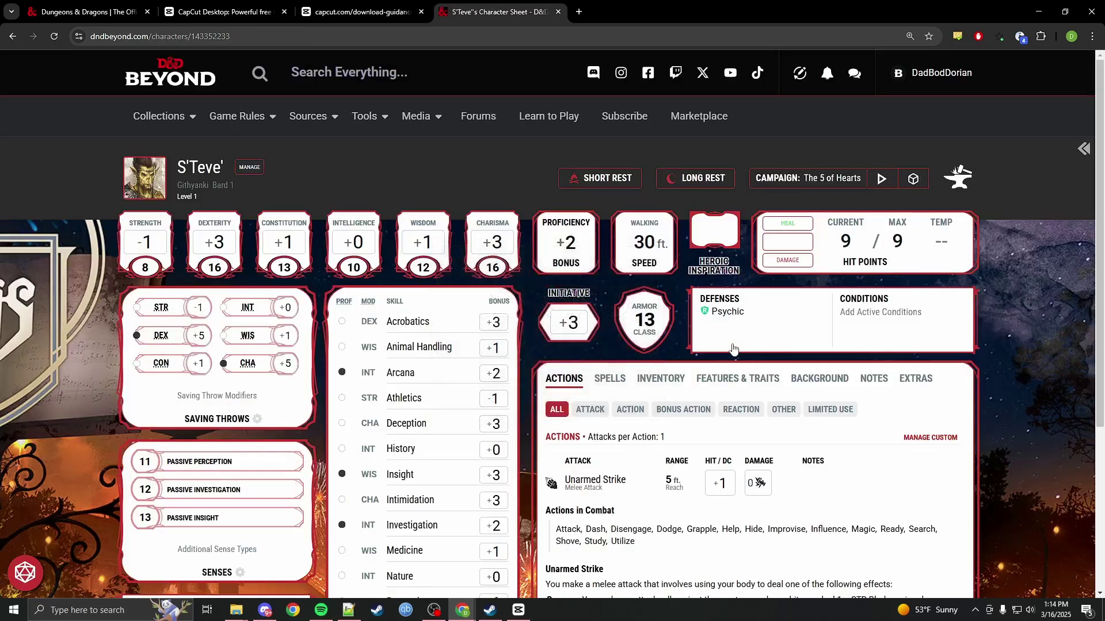
pyautogui.scroll(-4, 690, 335)
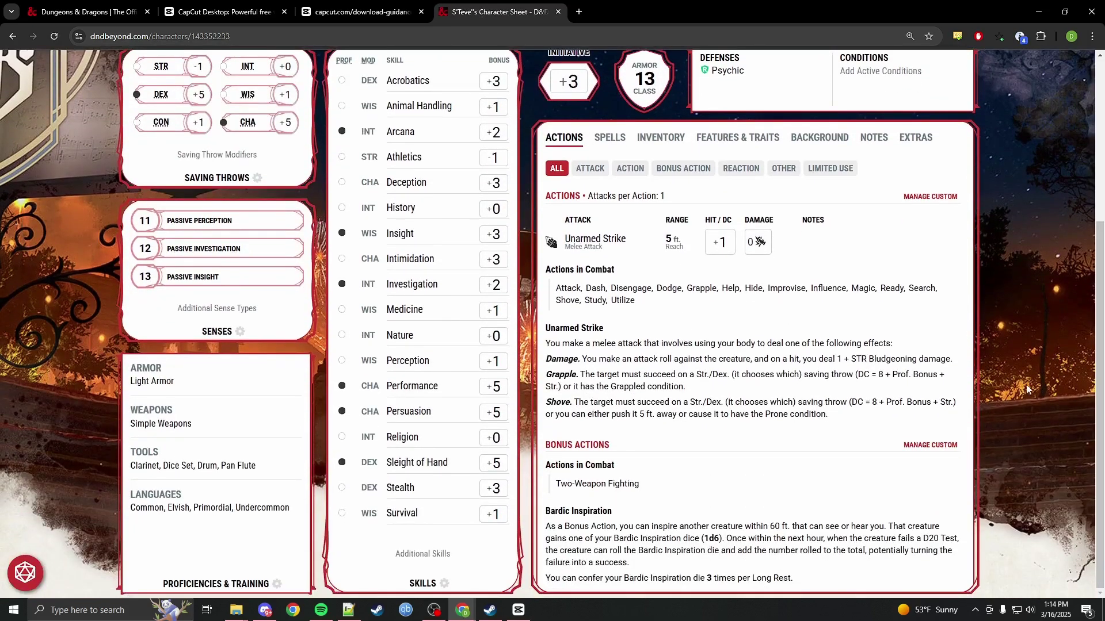
pyautogui.scroll(4, 1023, 383)
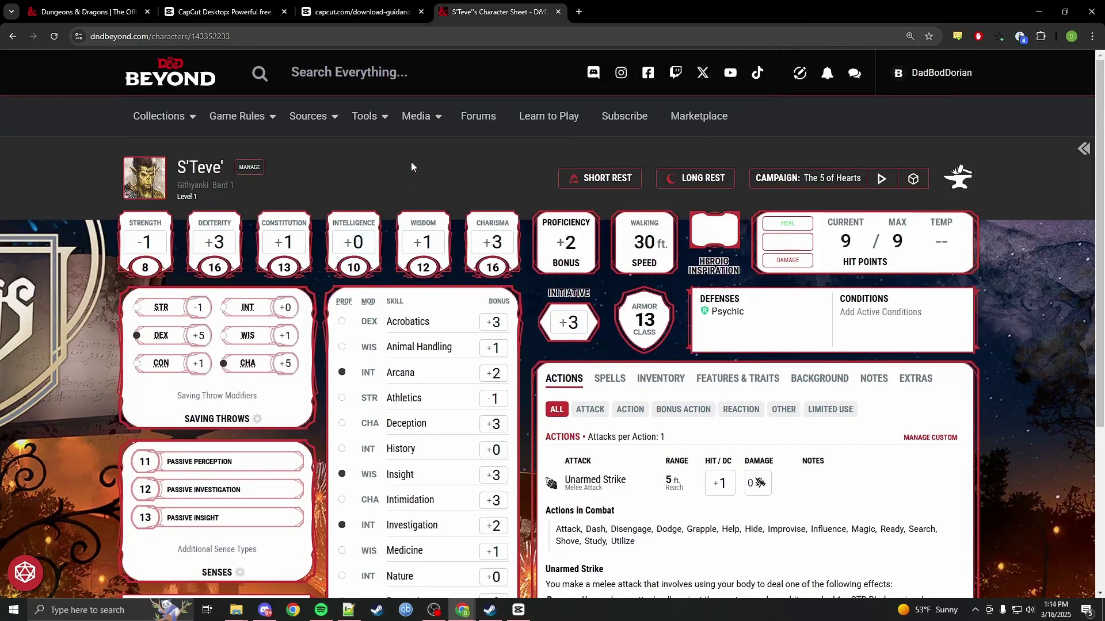